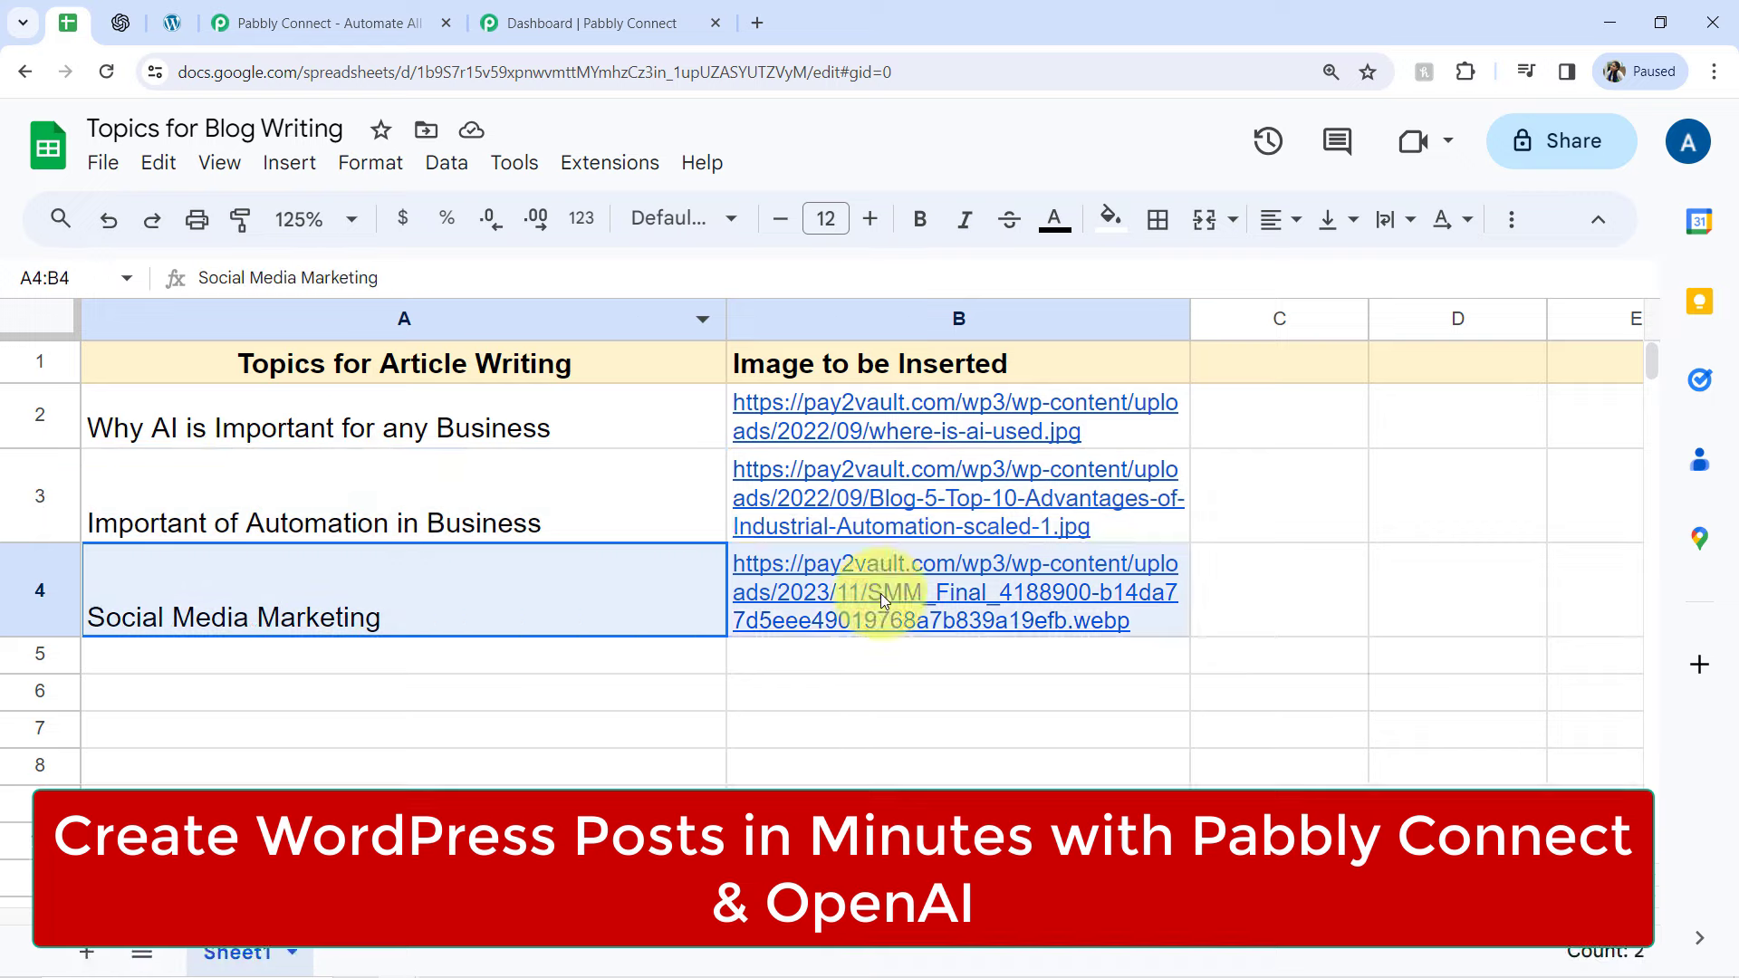
Look over the OpenAI developer platform, the WordPress posts list and the Pabbly Connect homepage
left_click(123, 22)
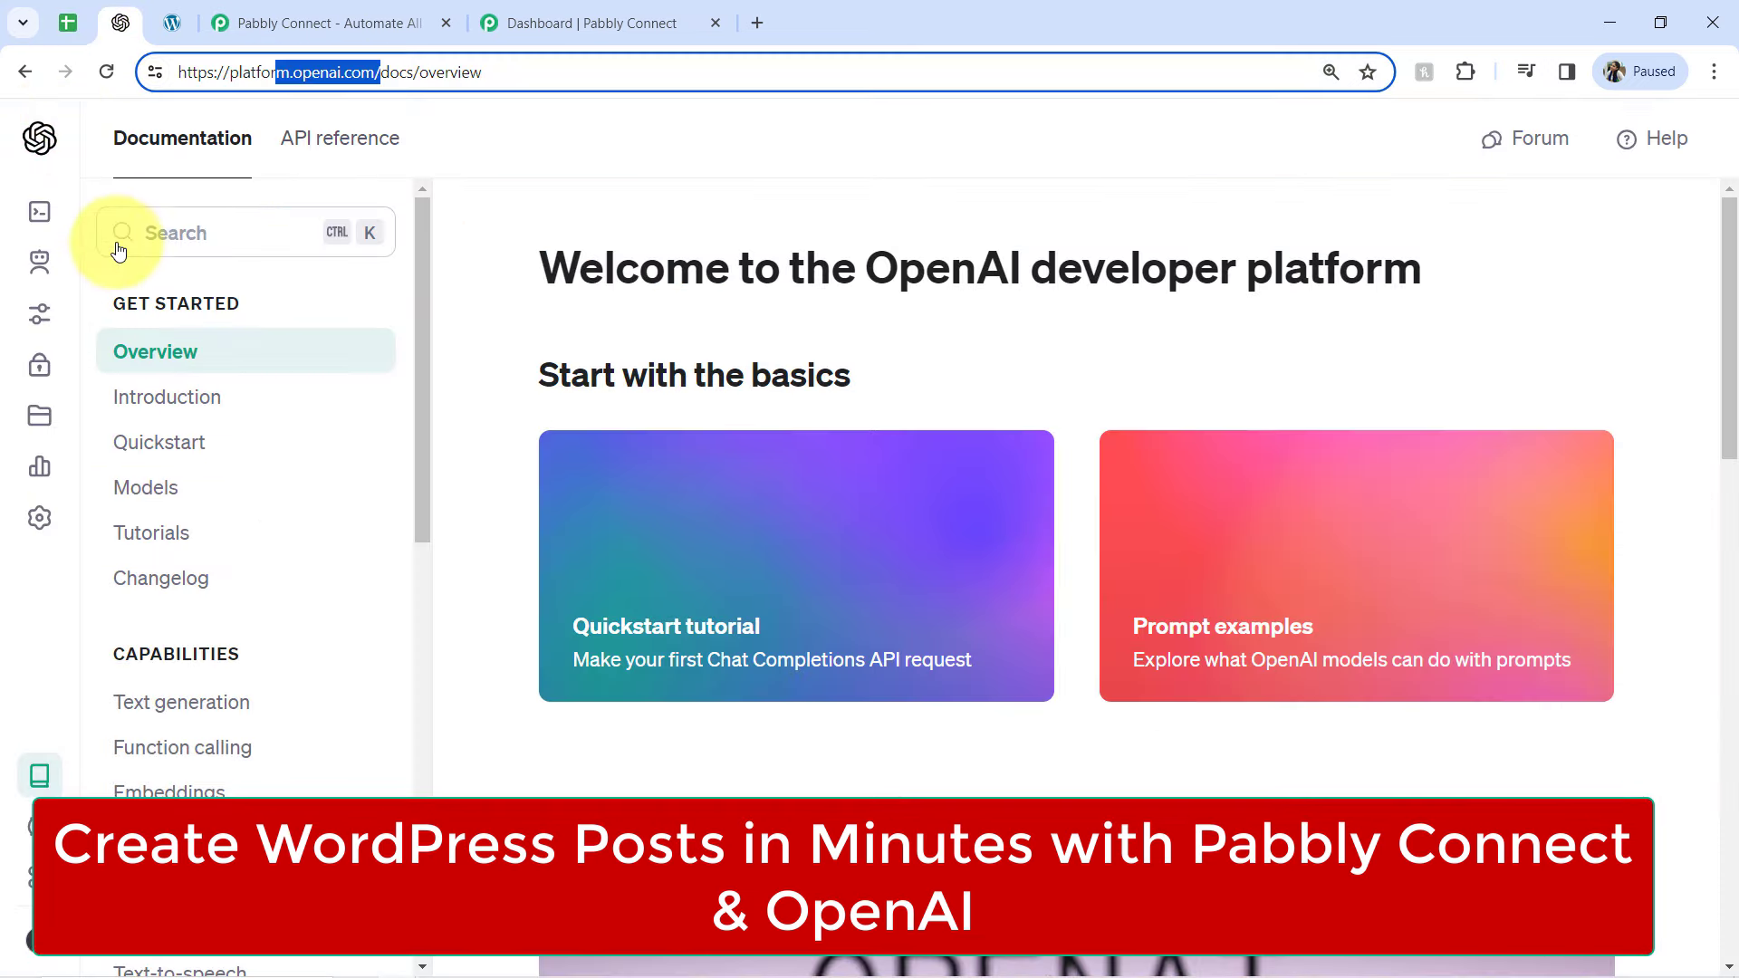
left_click(173, 22)
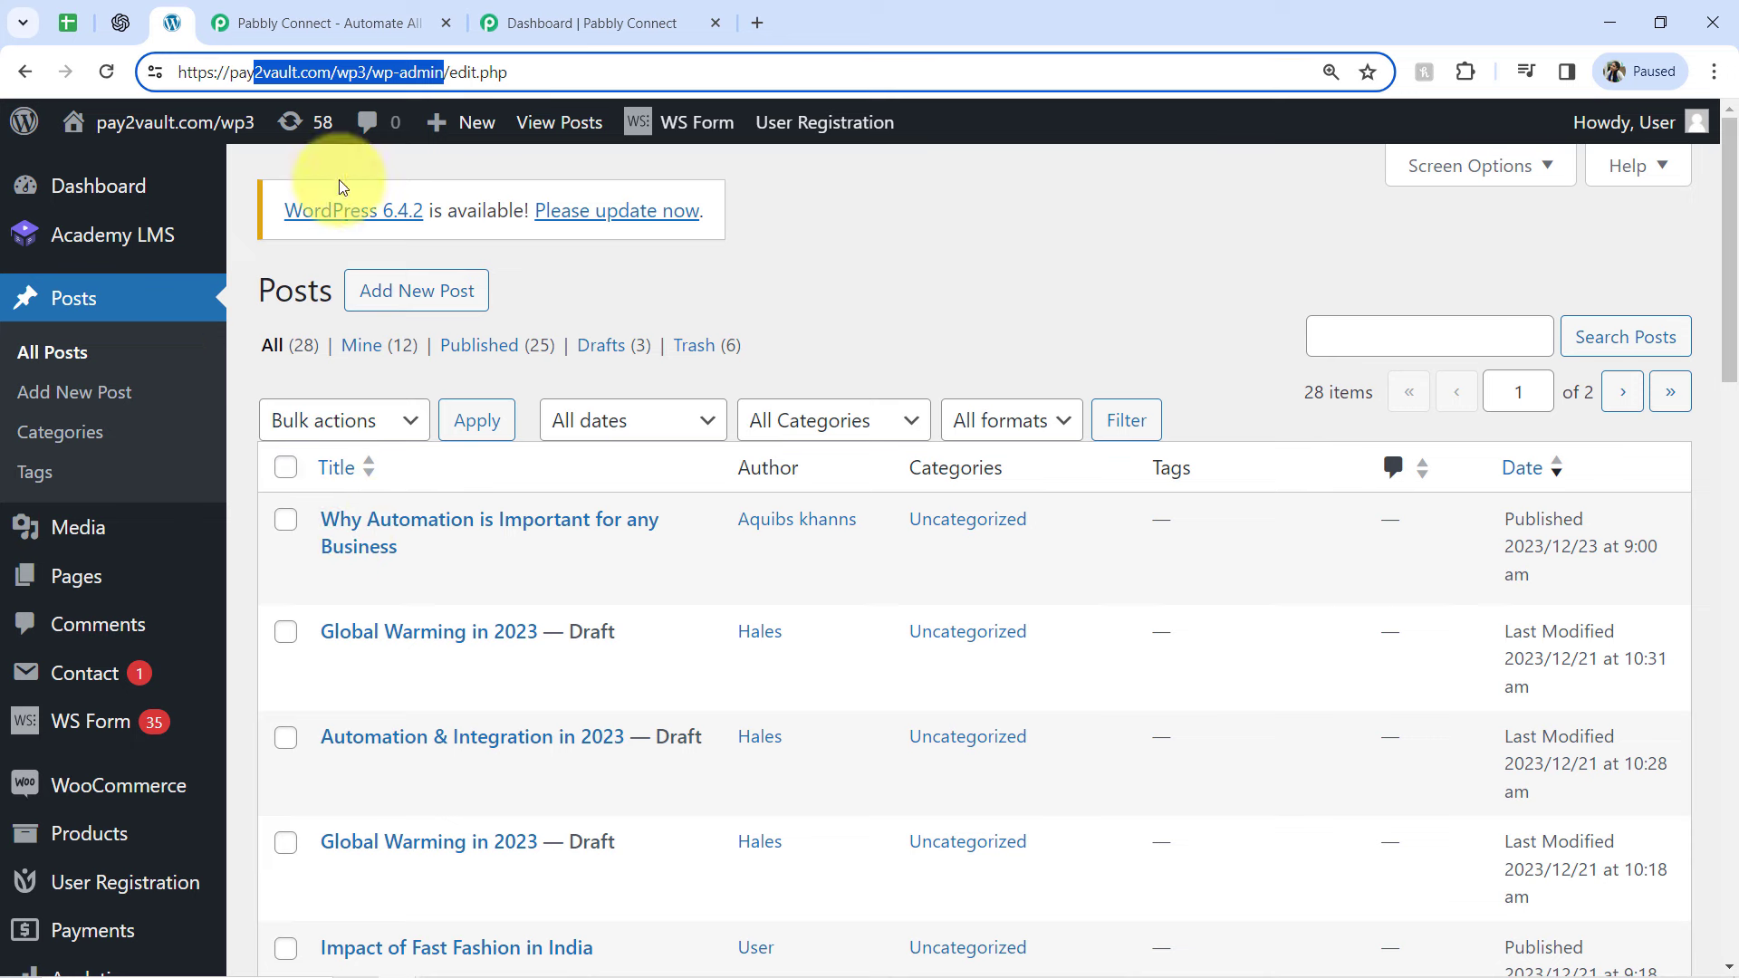
left_click(299, 22)
left_click_drag(524, 570, 391, 566)
left_click_drag(247, 74, 388, 56)
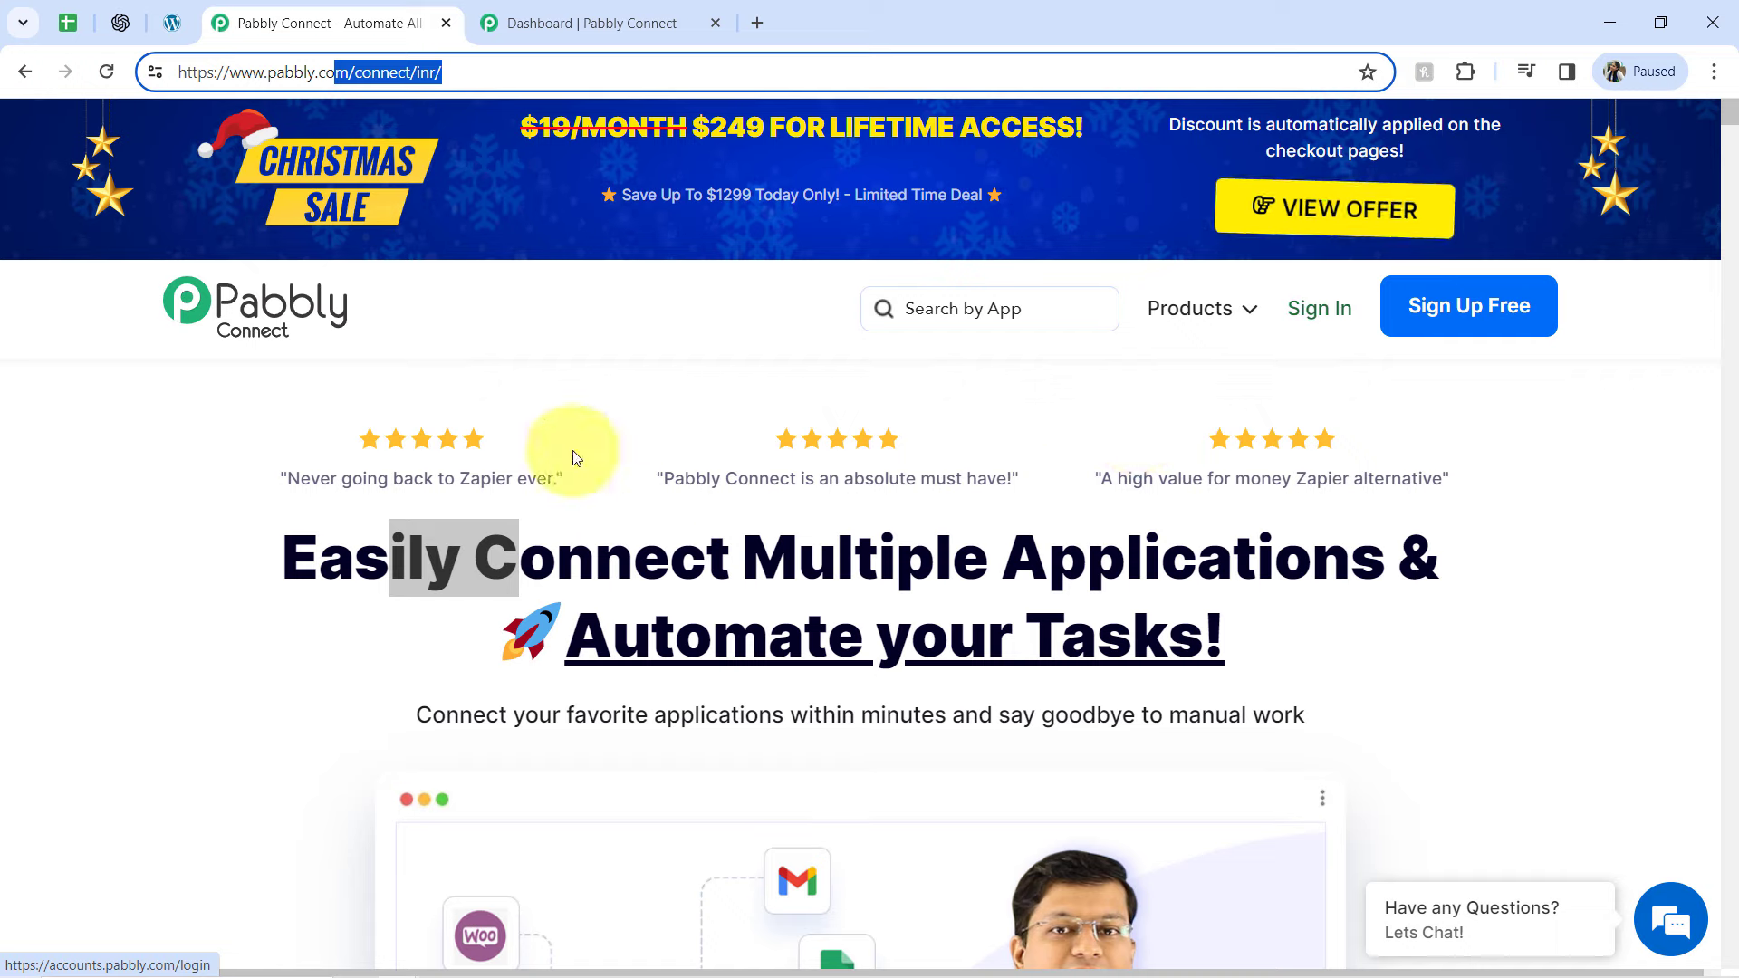
On the Pabbly Connect dashboard, create a workflow named "Create WordPress Posts from Google Sheets in Minutes" in the Main Workflows folder
left_click(535, 23)
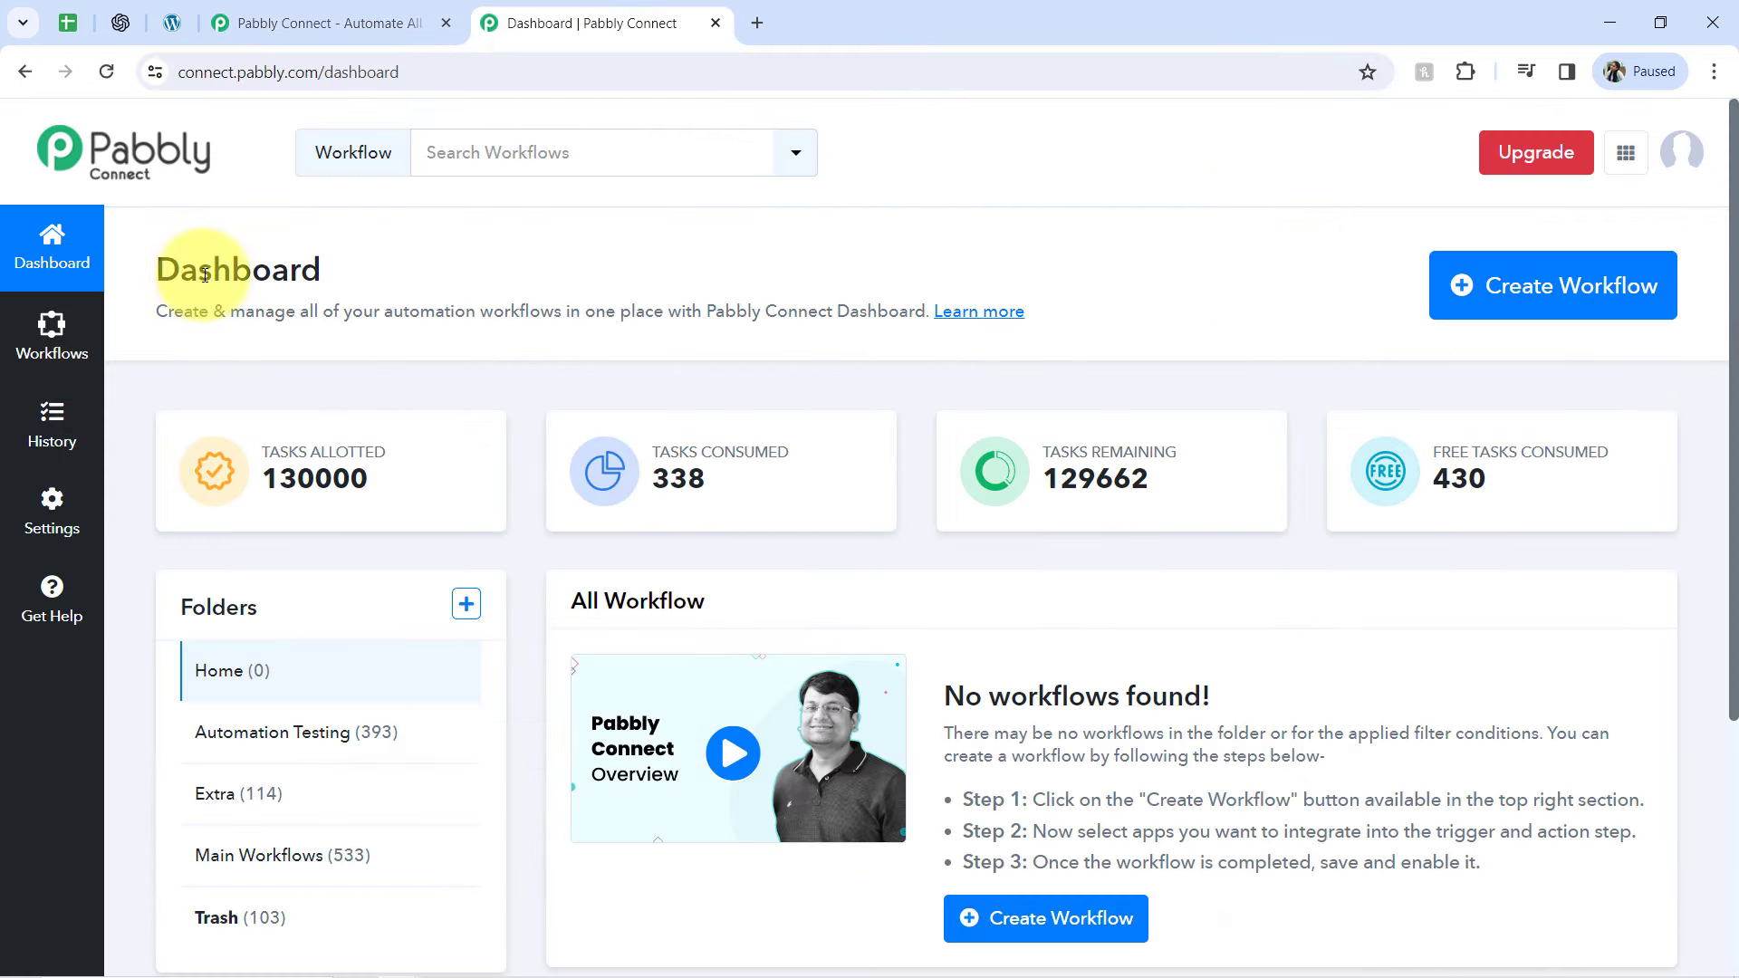
left_click_drag(198, 270, 1409, 262)
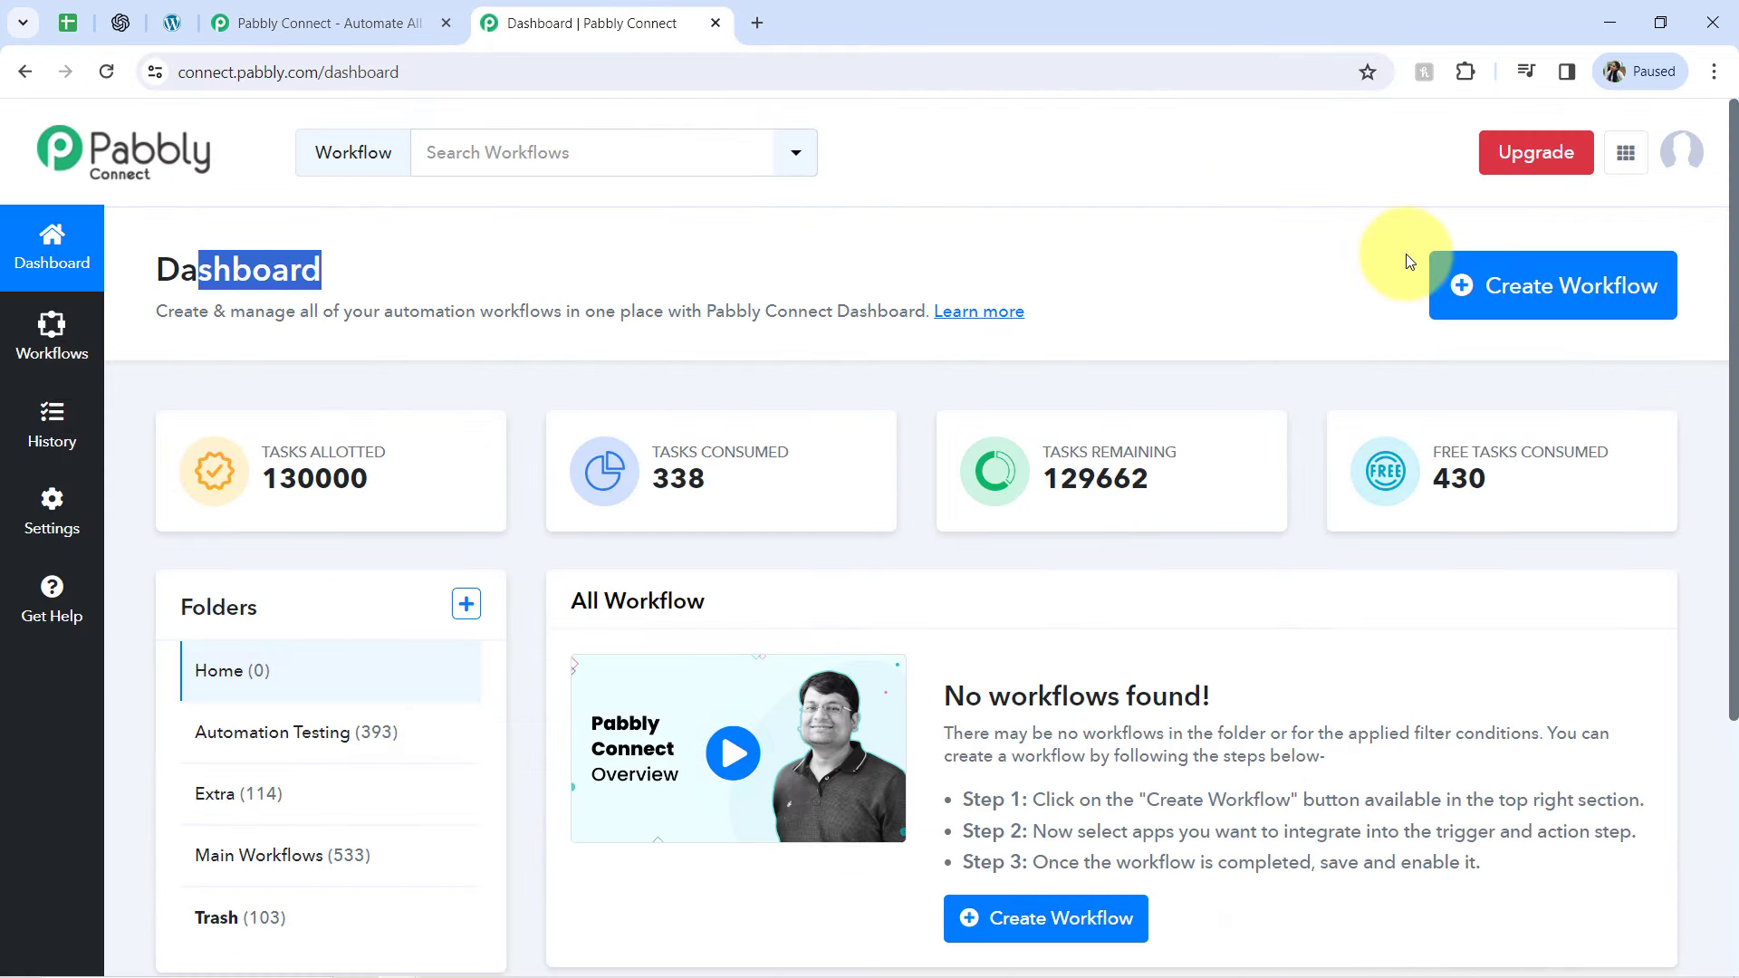
left_click(1454, 285)
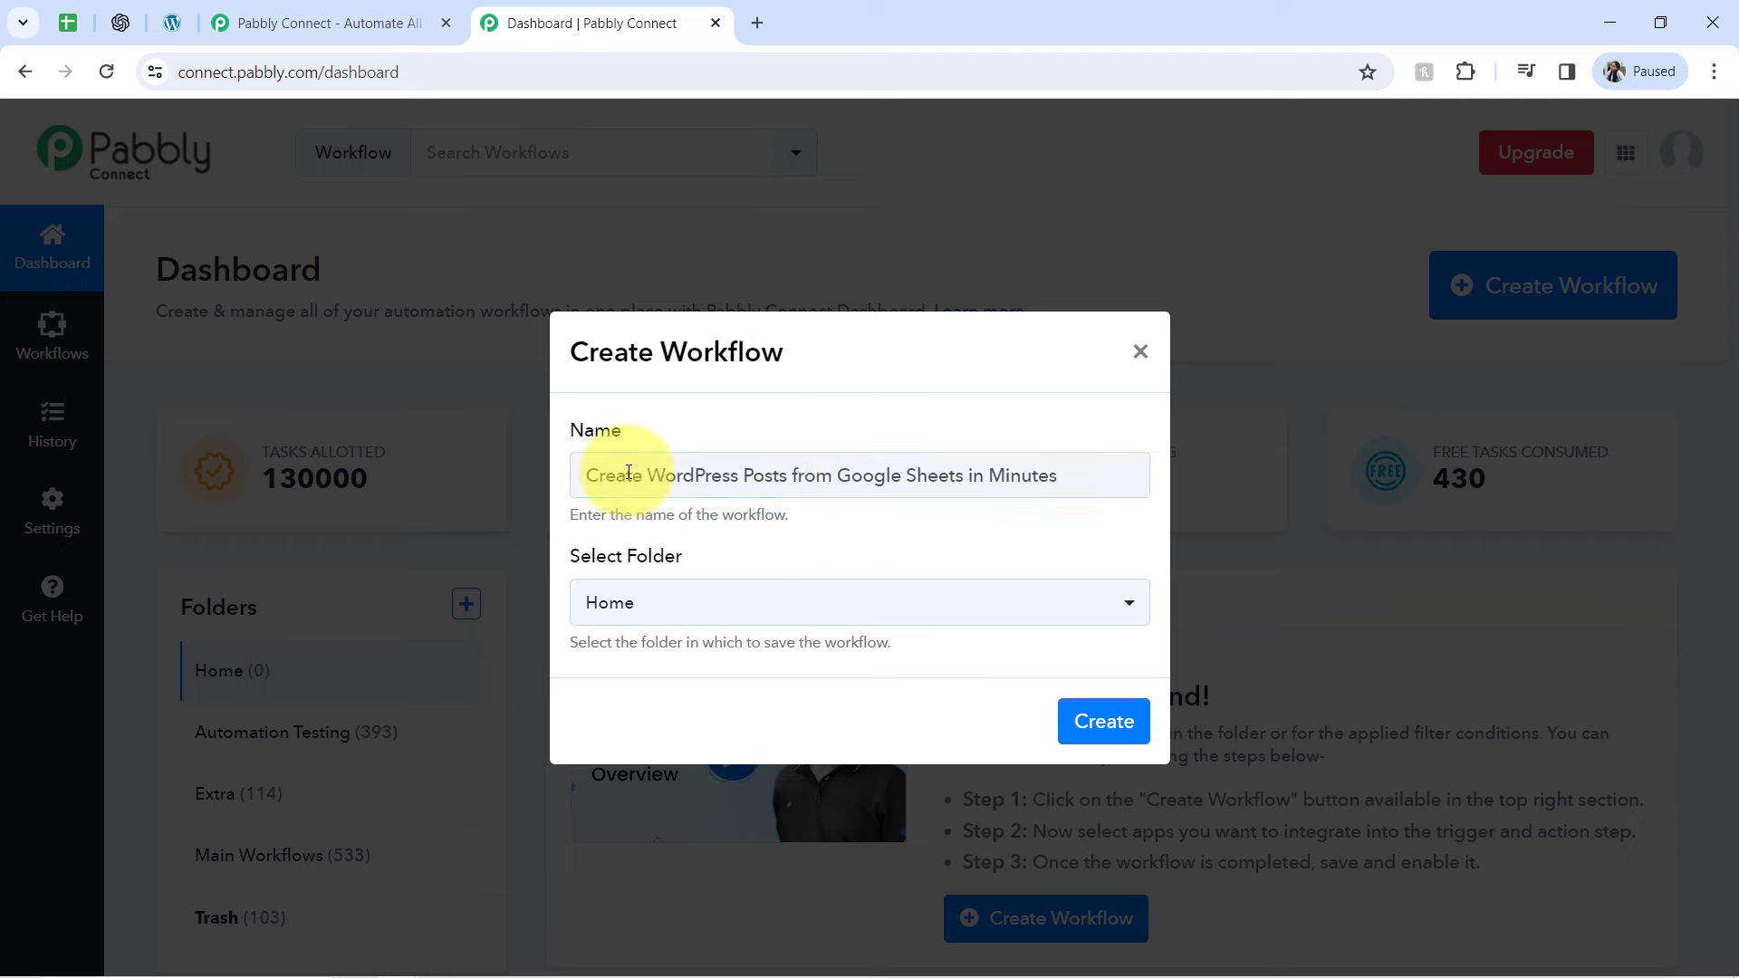
left_click_drag(626, 476, 889, 475)
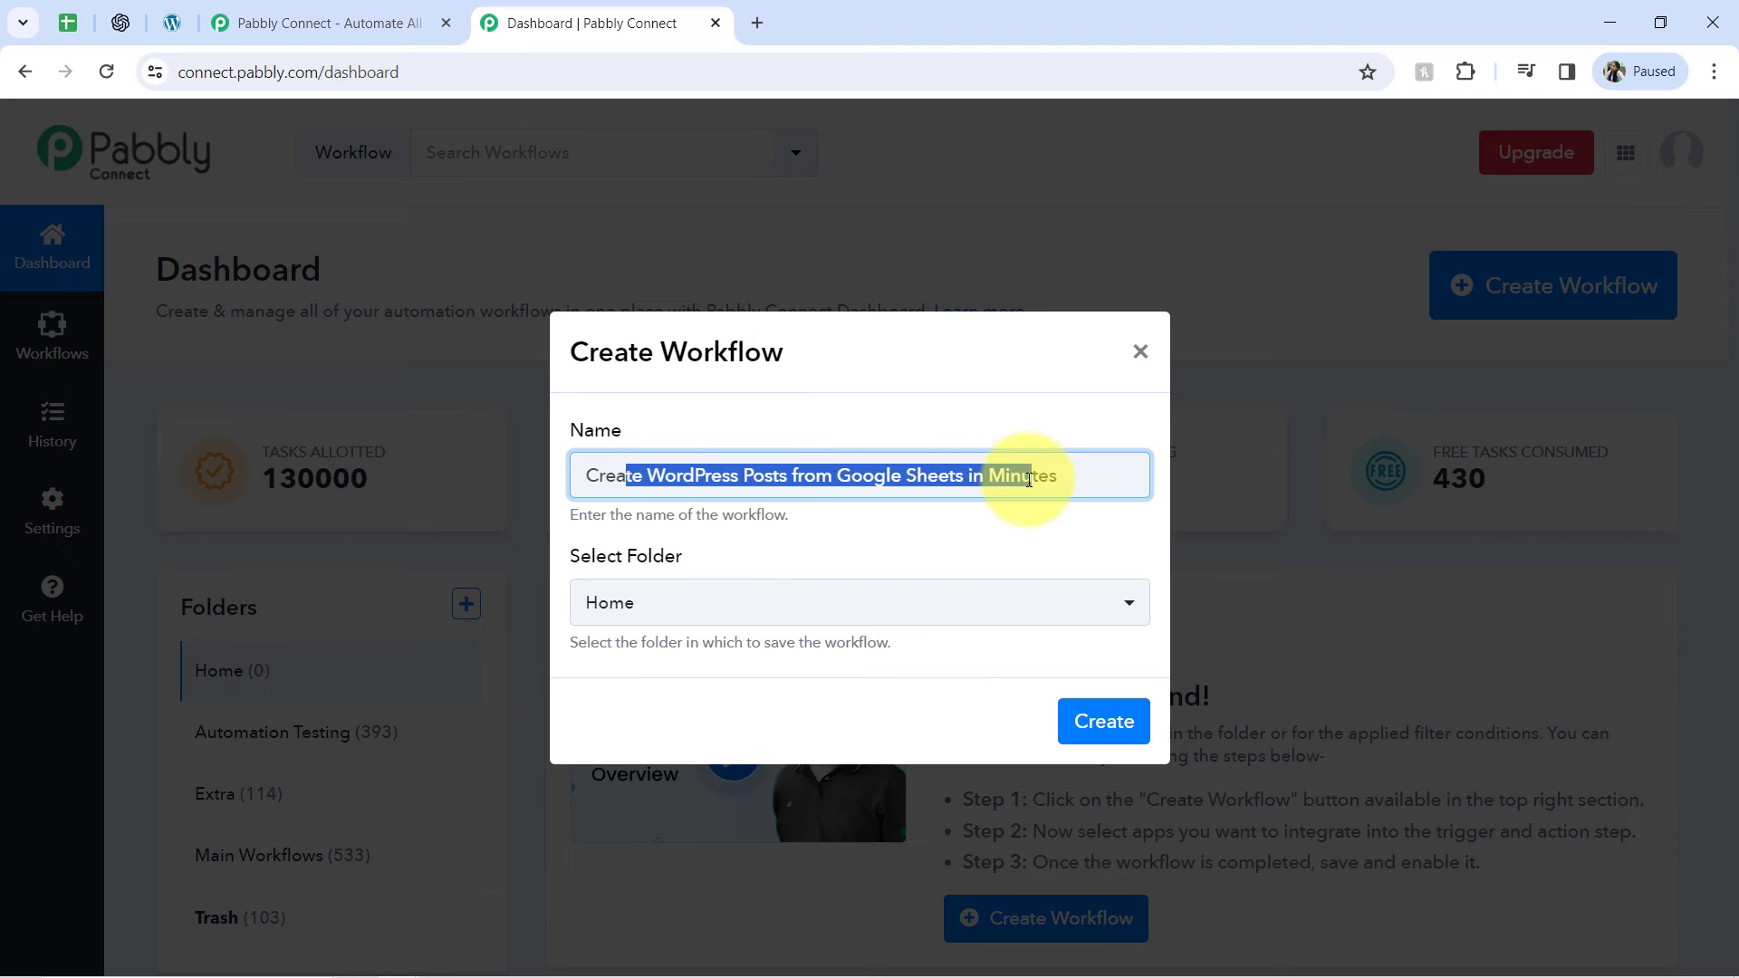
left_click(585, 591)
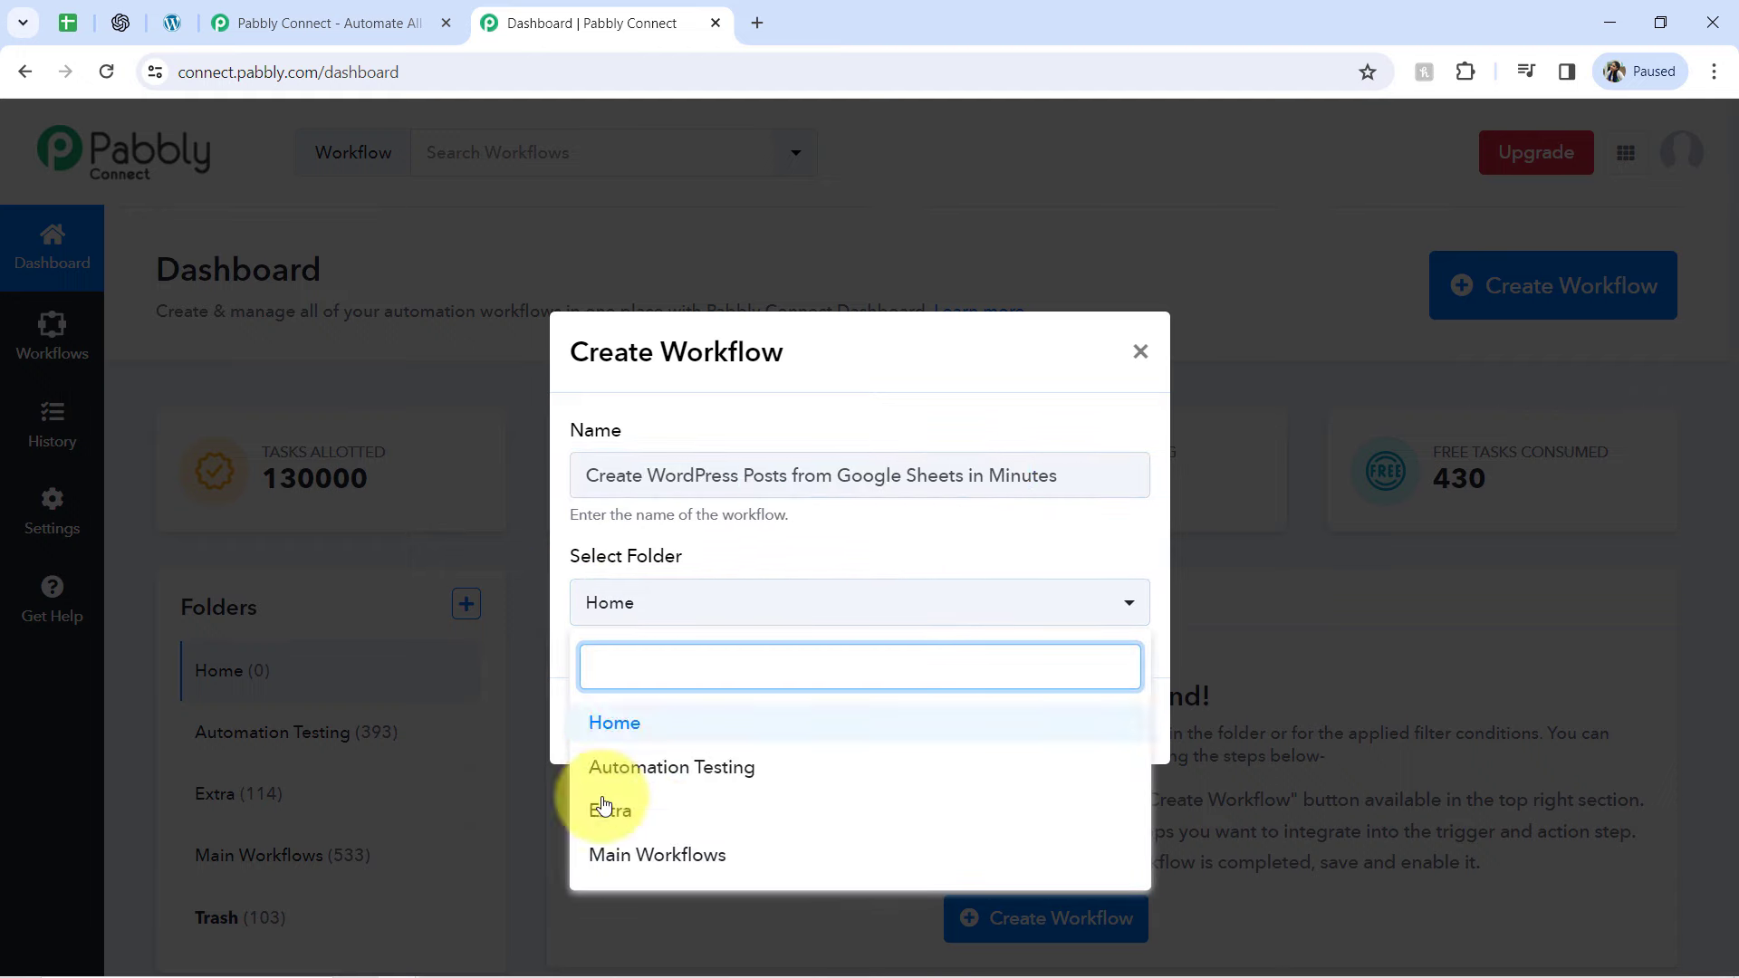
left_click(659, 857)
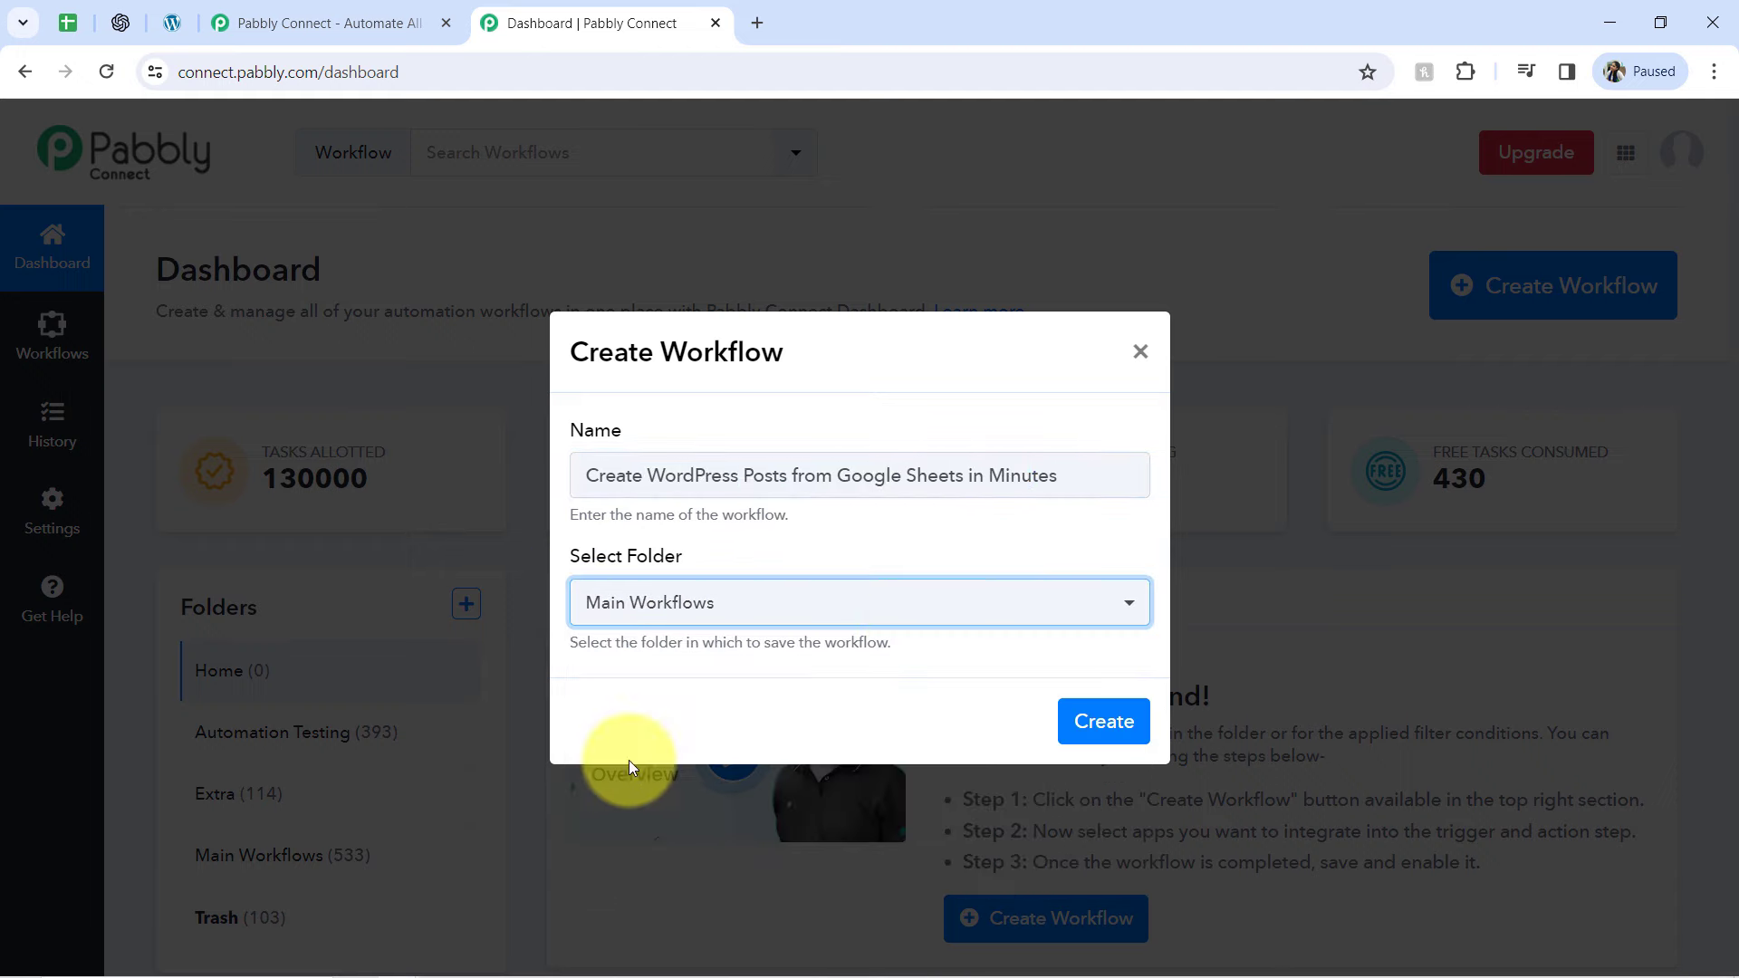
left_click(1107, 719)
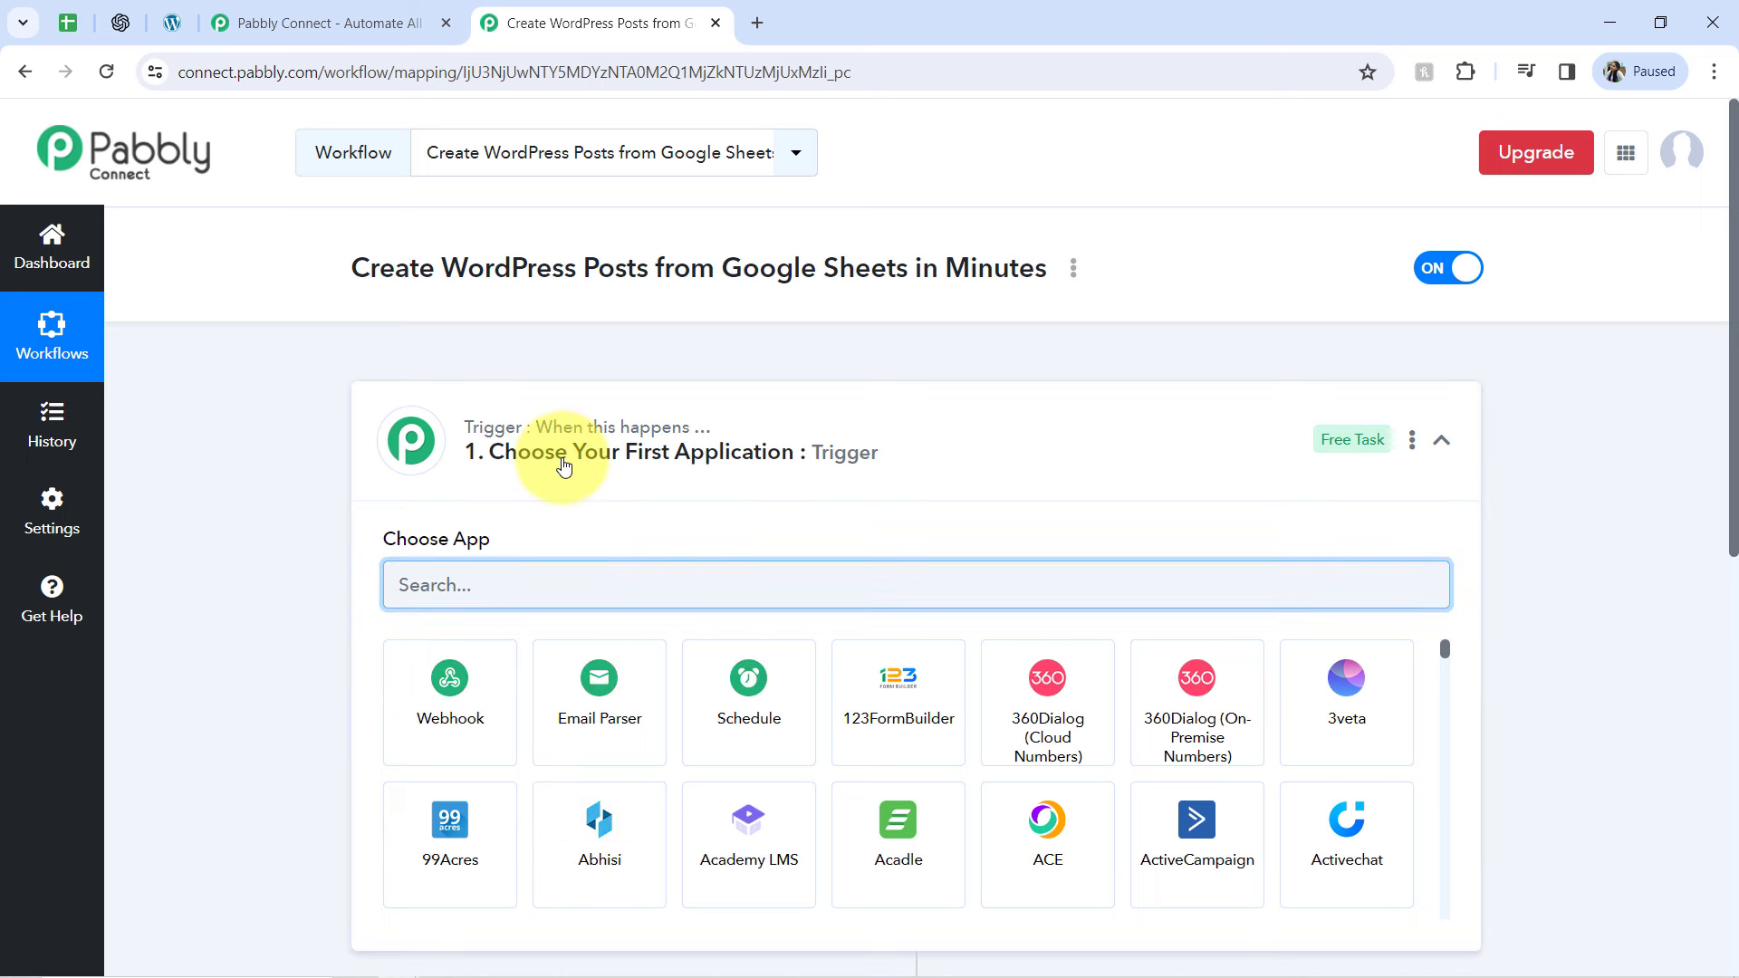
left_click(564, 464)
left_click(556, 453)
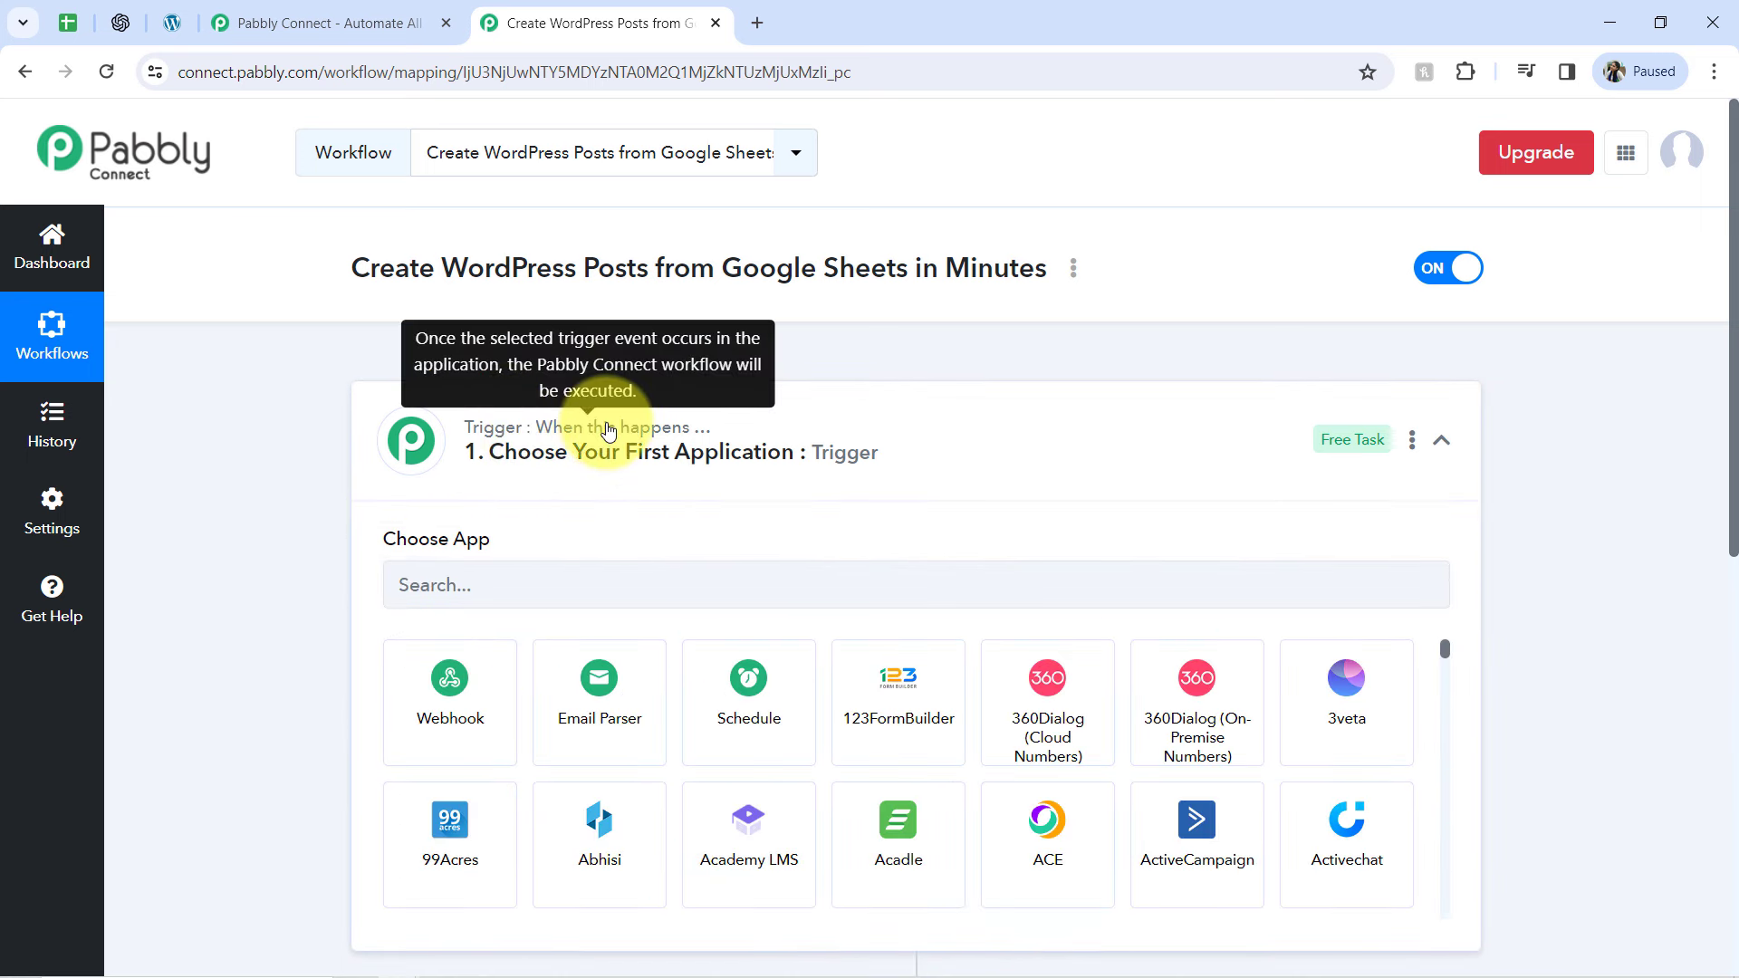
left_click(609, 431)
left_click(534, 466)
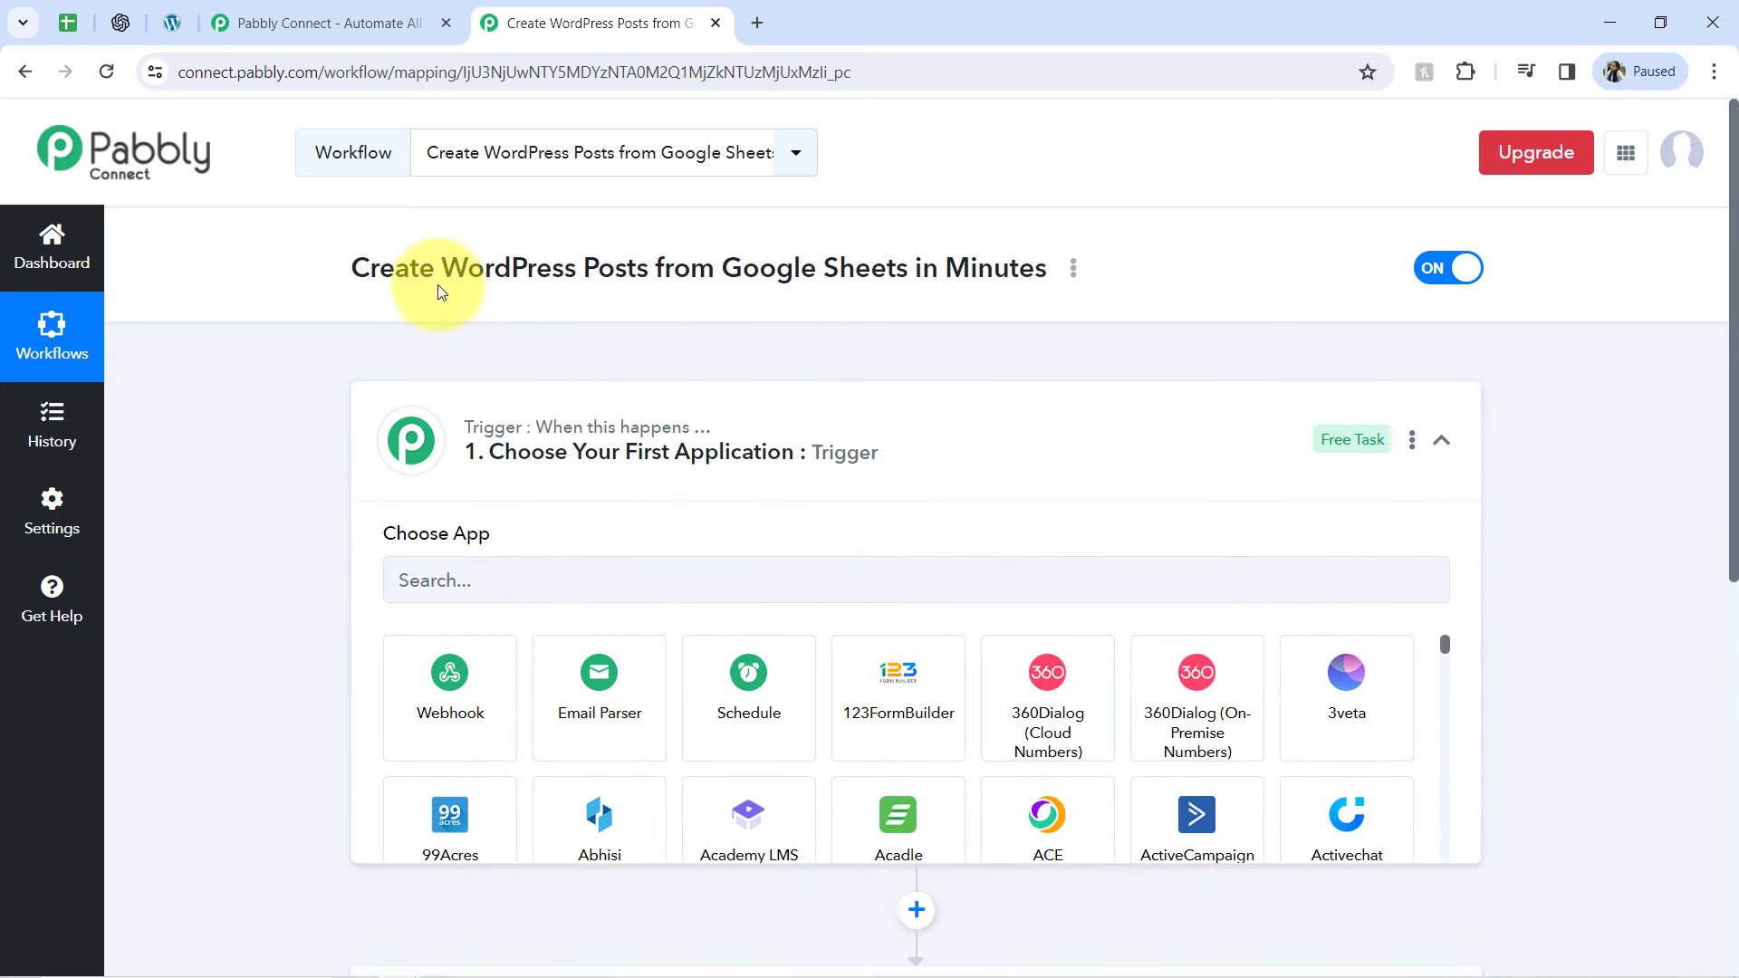
Set the workflow trigger to Google Sheets with the event New or Updated Spreadsheet Row
left_click(462, 590)
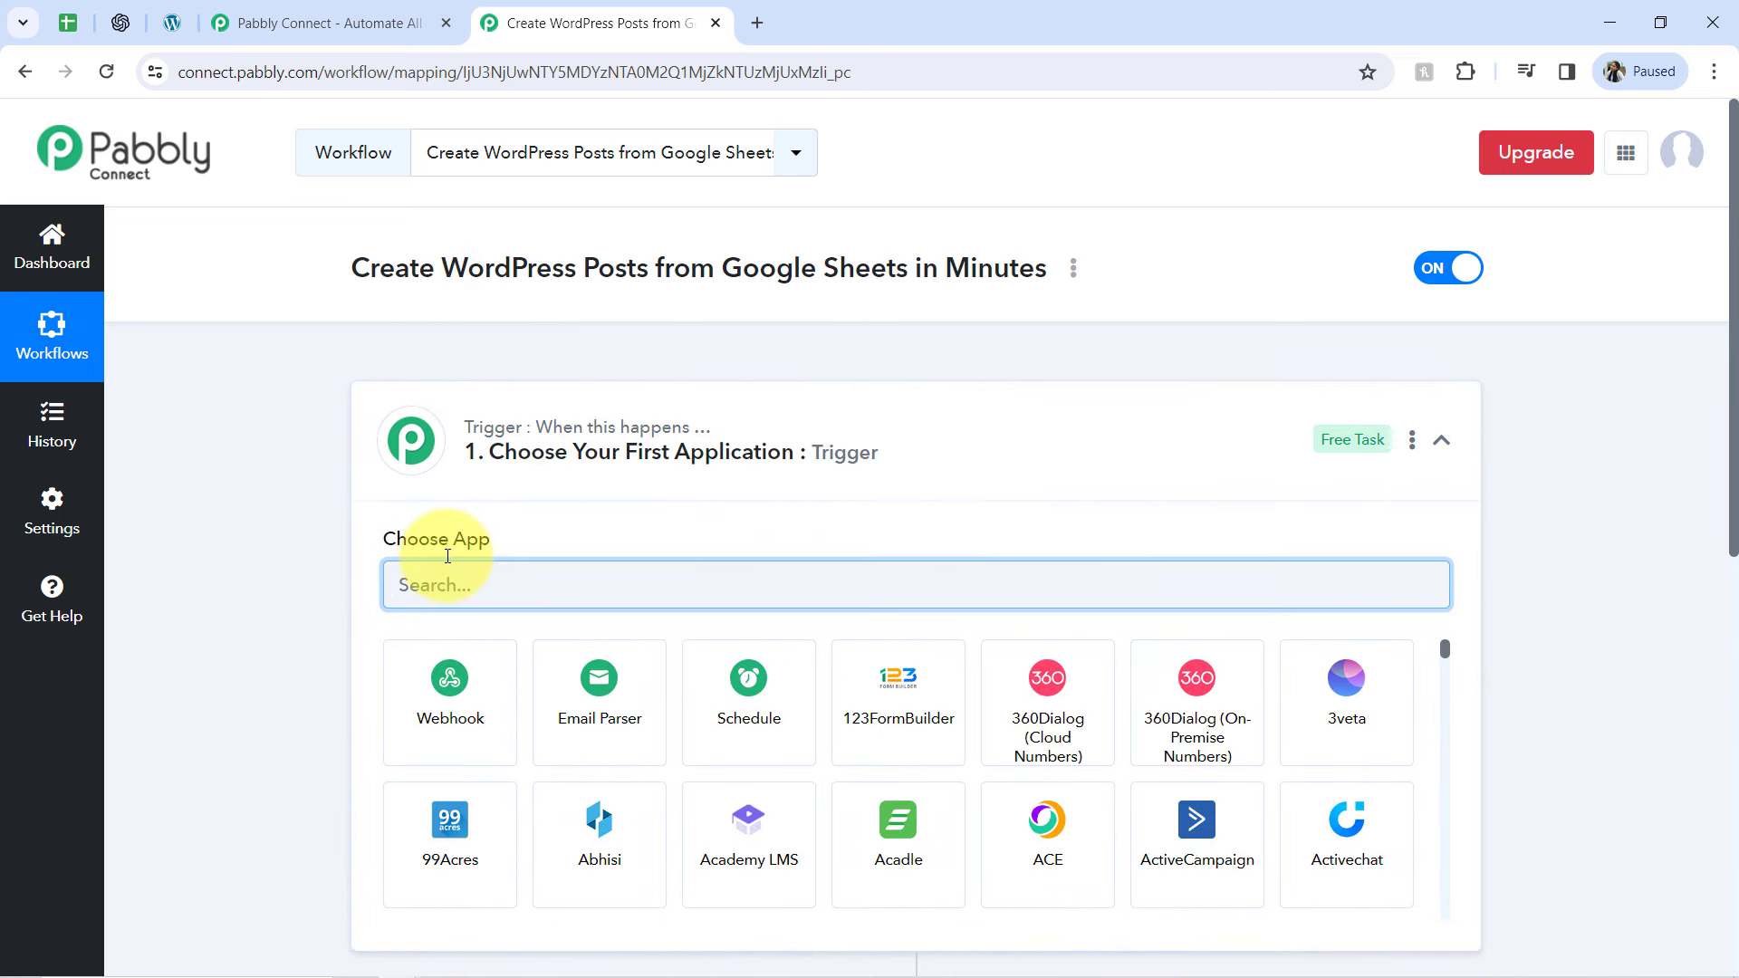
type("sheet")
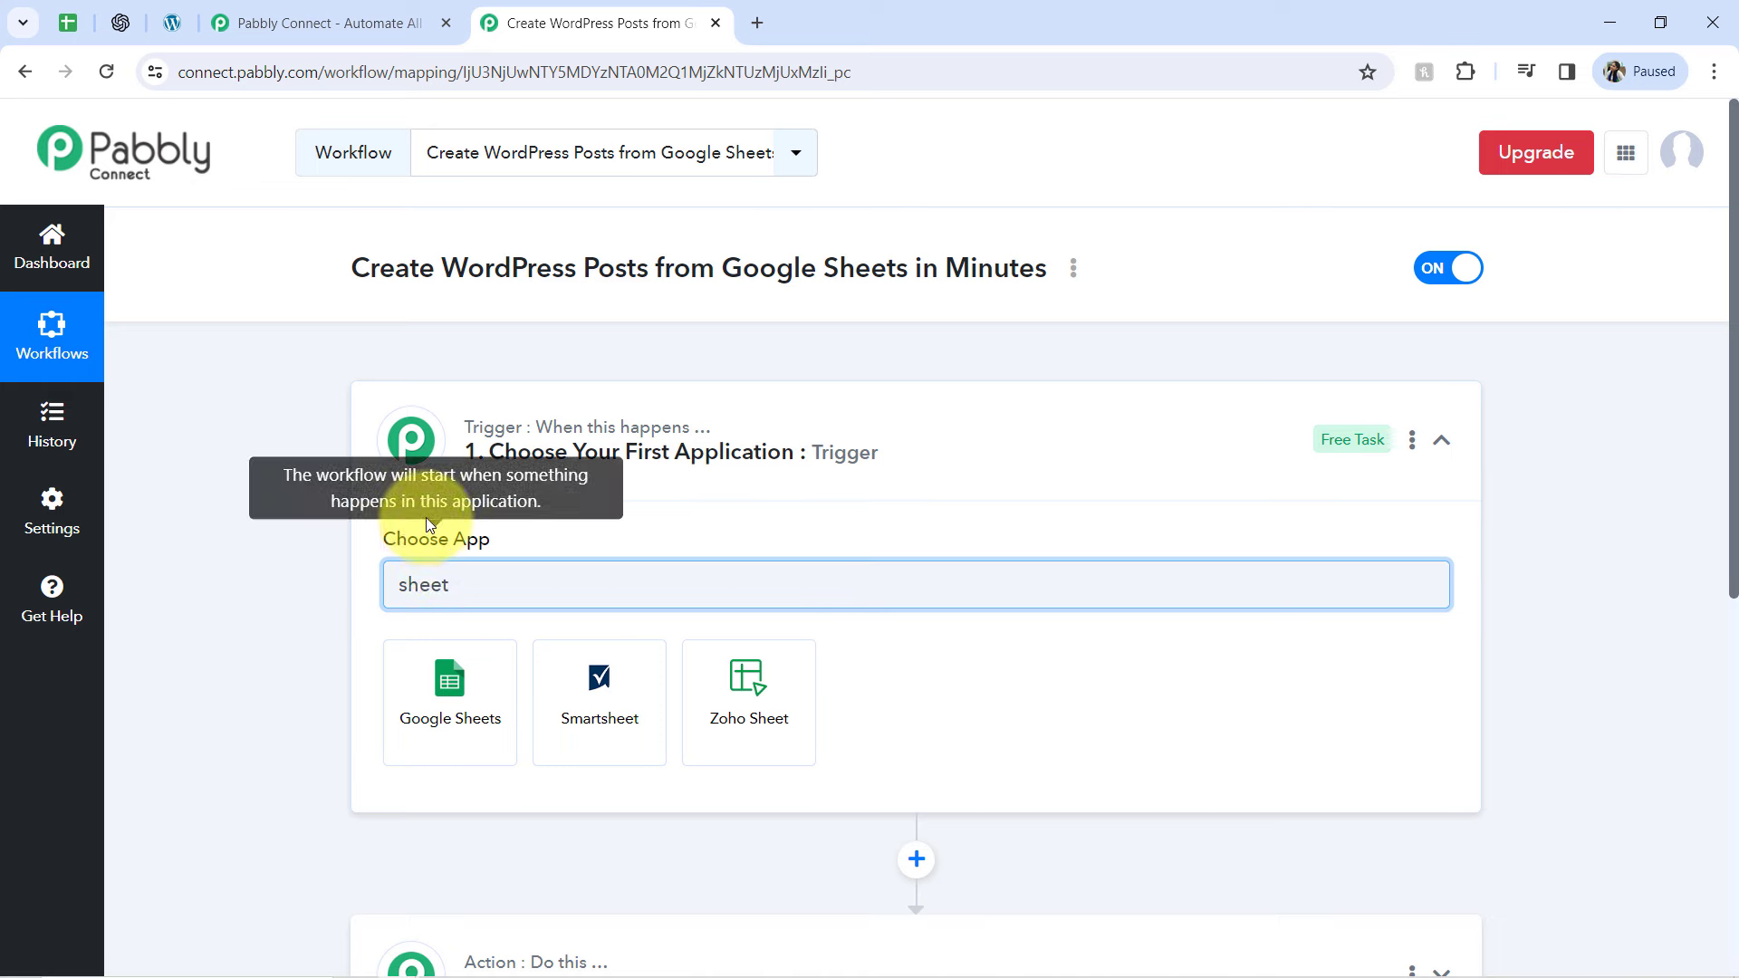
left_click(428, 672)
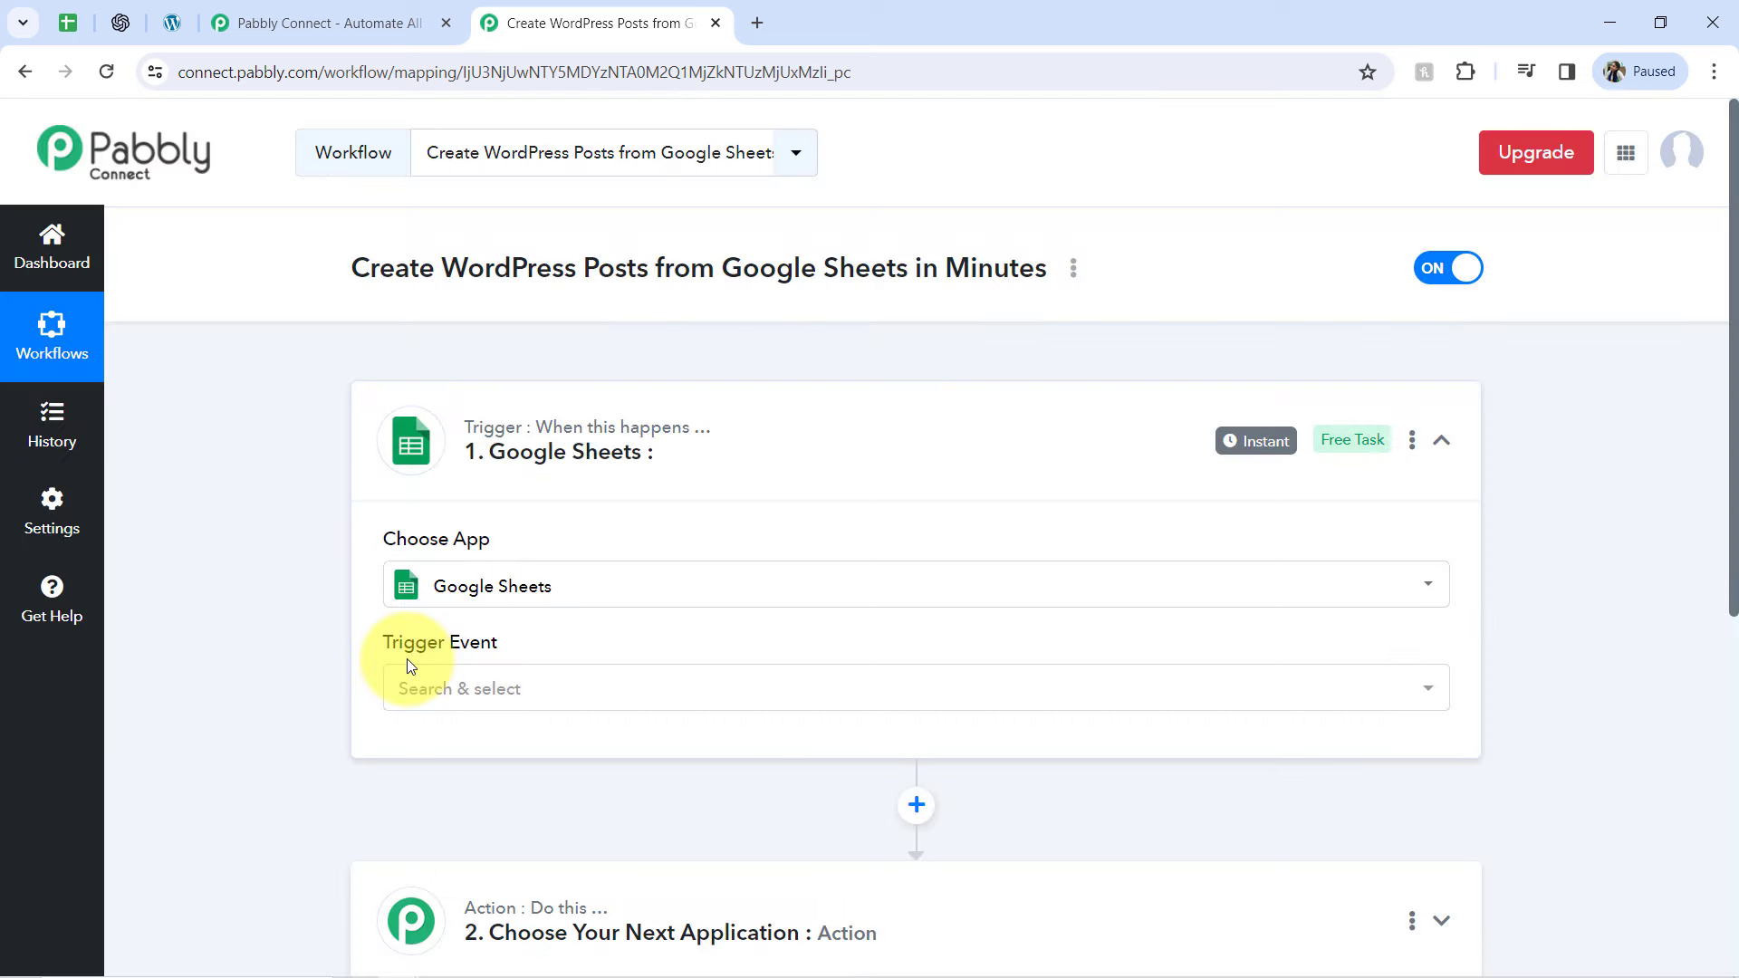
left_click(410, 686)
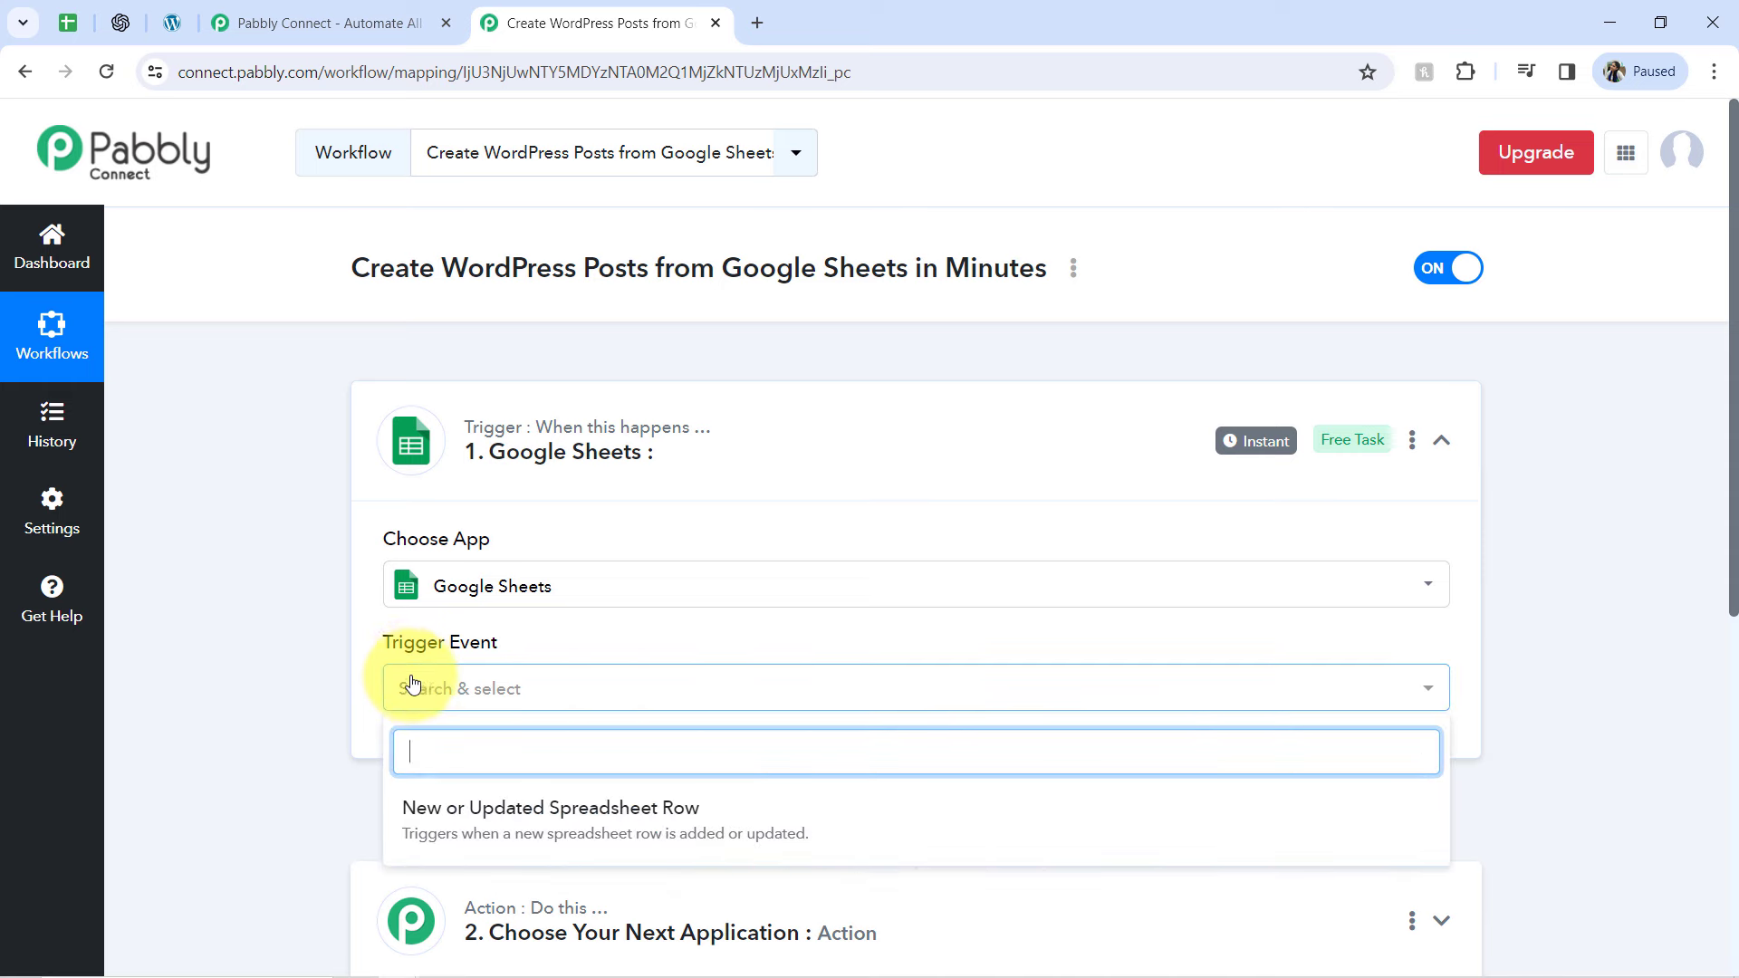
left_click(453, 815)
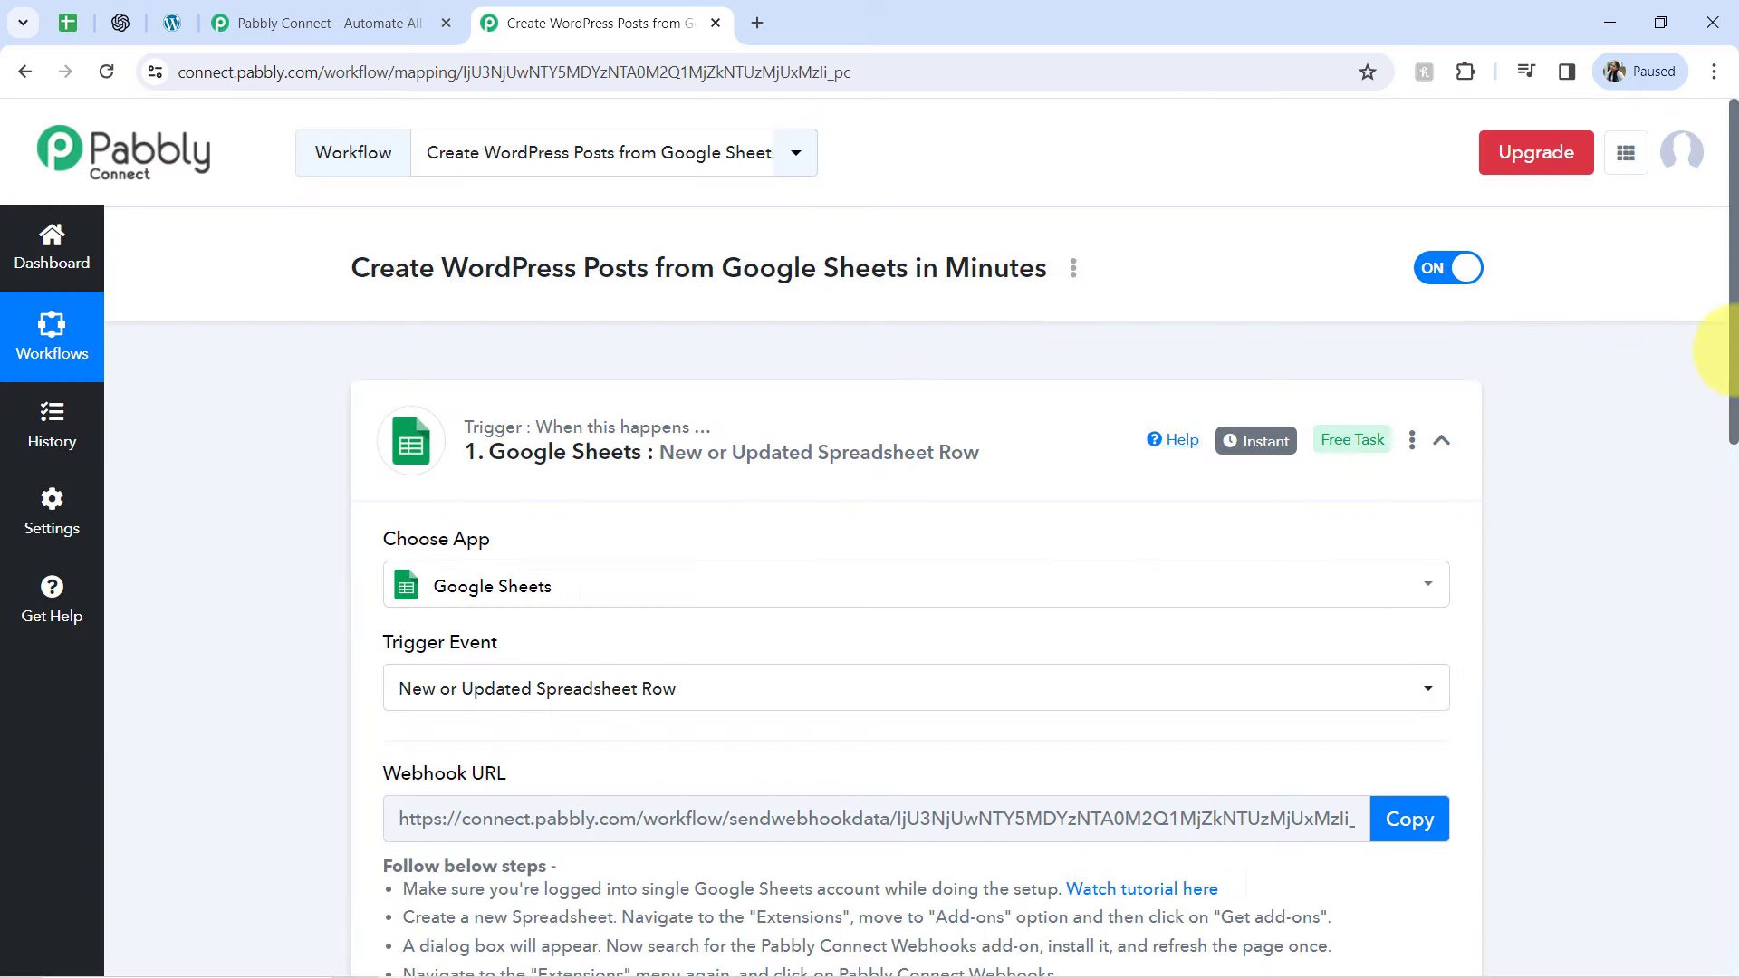
Read through the Google Sheets setup instructions and copy the trigger's webhook URL
left_click_drag(1730, 349, 1731, 512)
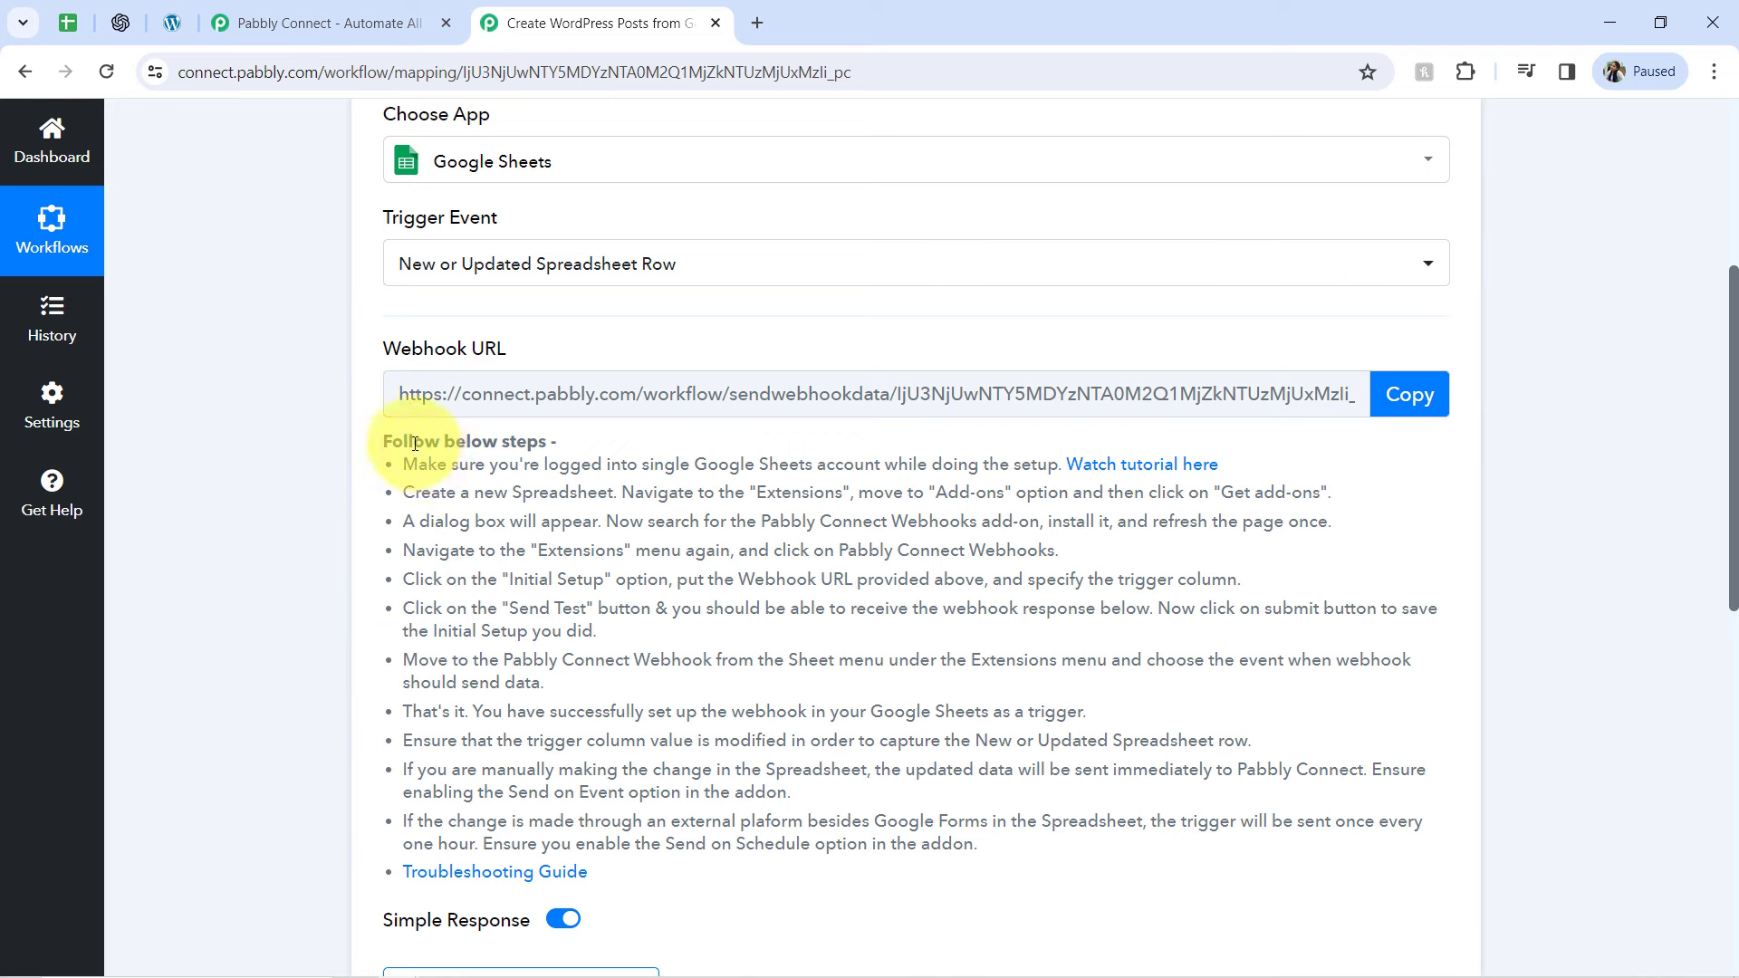
left_click_drag(413, 441, 539, 872)
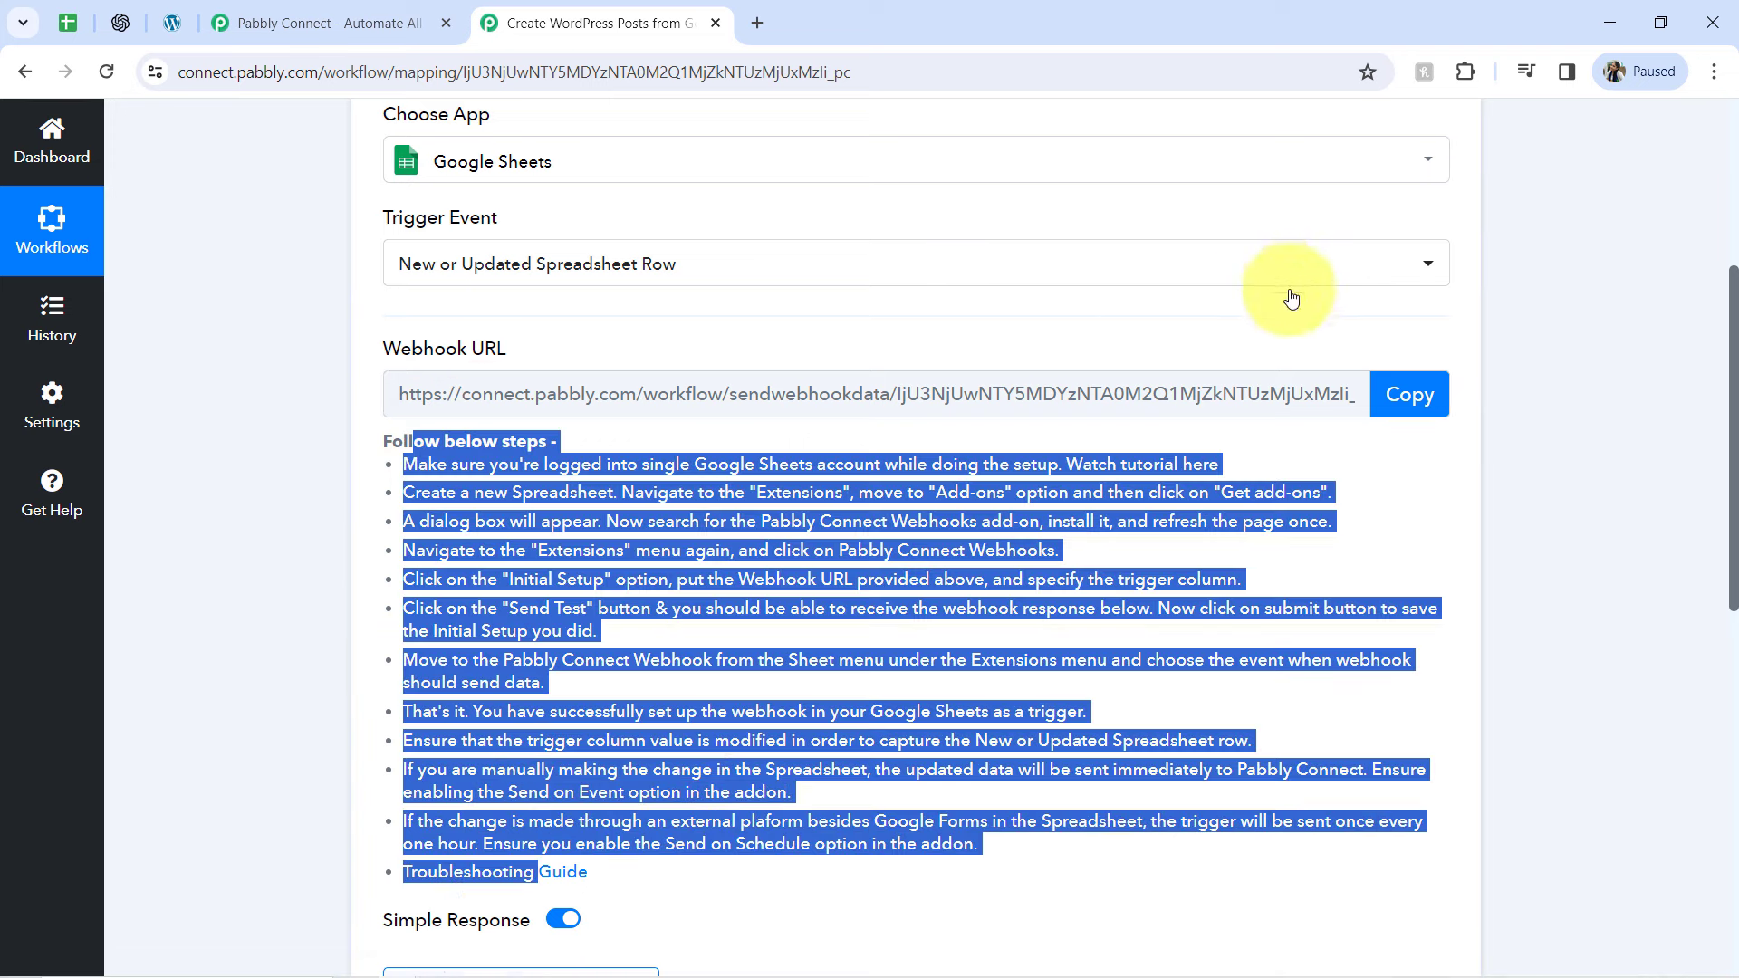
left_click(1403, 396)
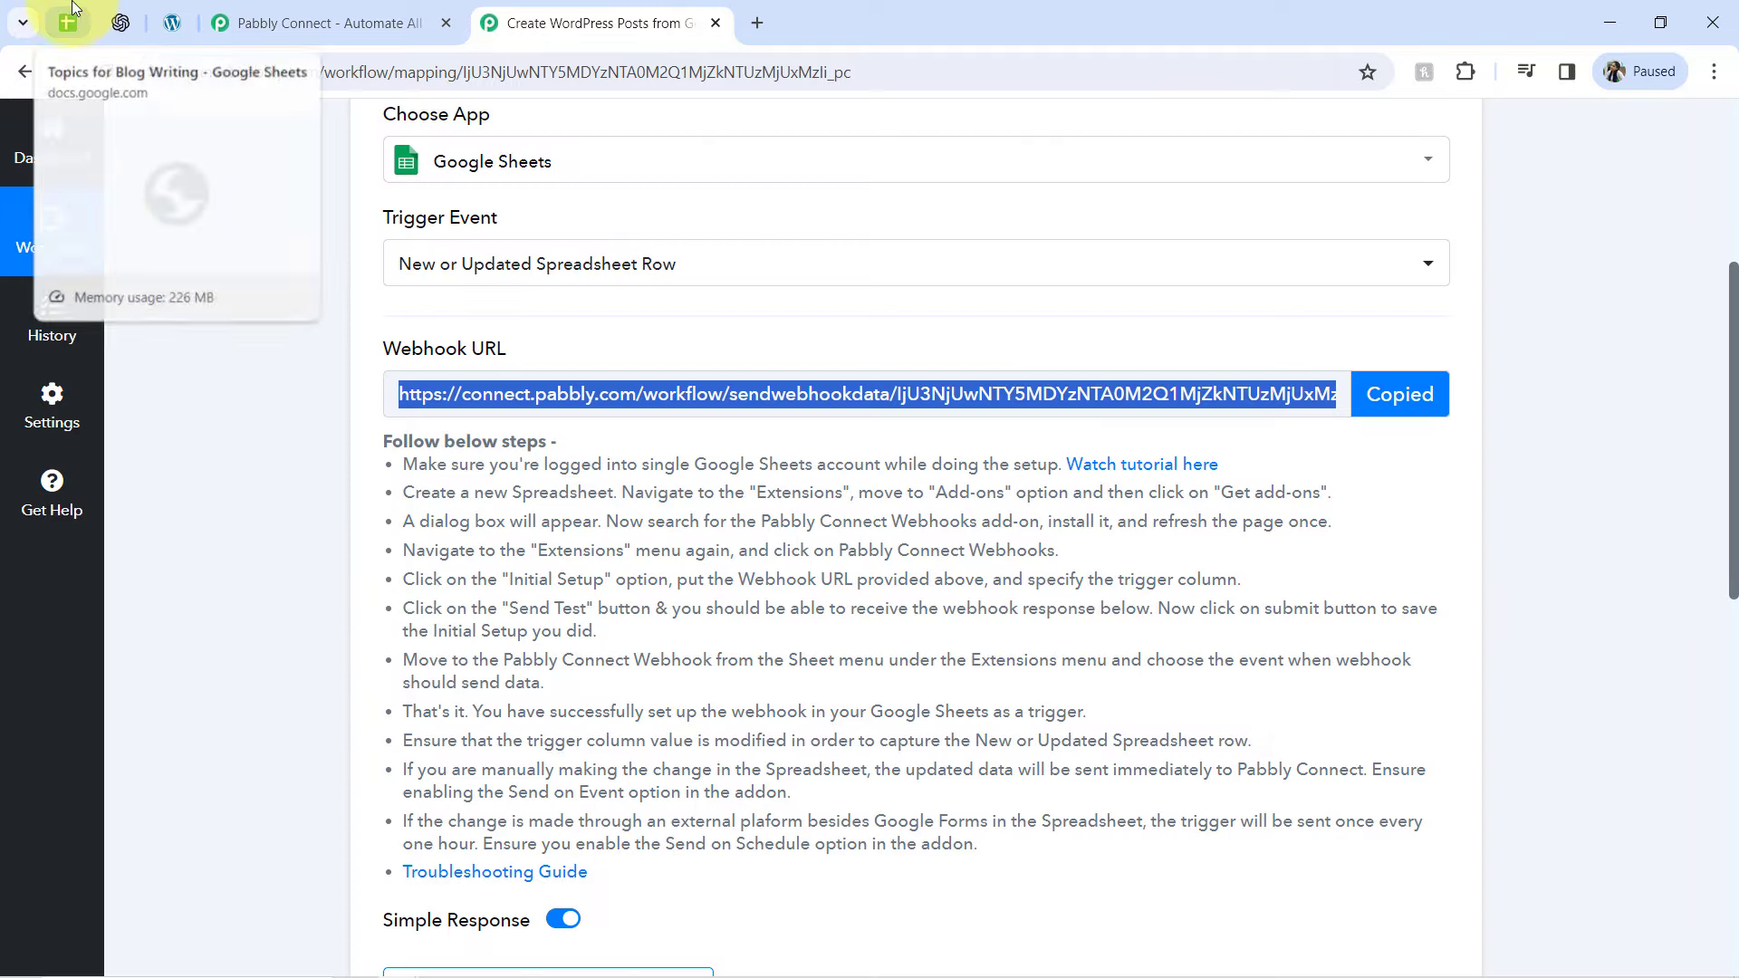
Switch to the Topics for Blog Writing spreadsheet, look up the Pabbly Connect Webhooks add-on in the Google Workspace Marketplace, and return to the sheet
left_click(67, 23)
left_click(574, 160)
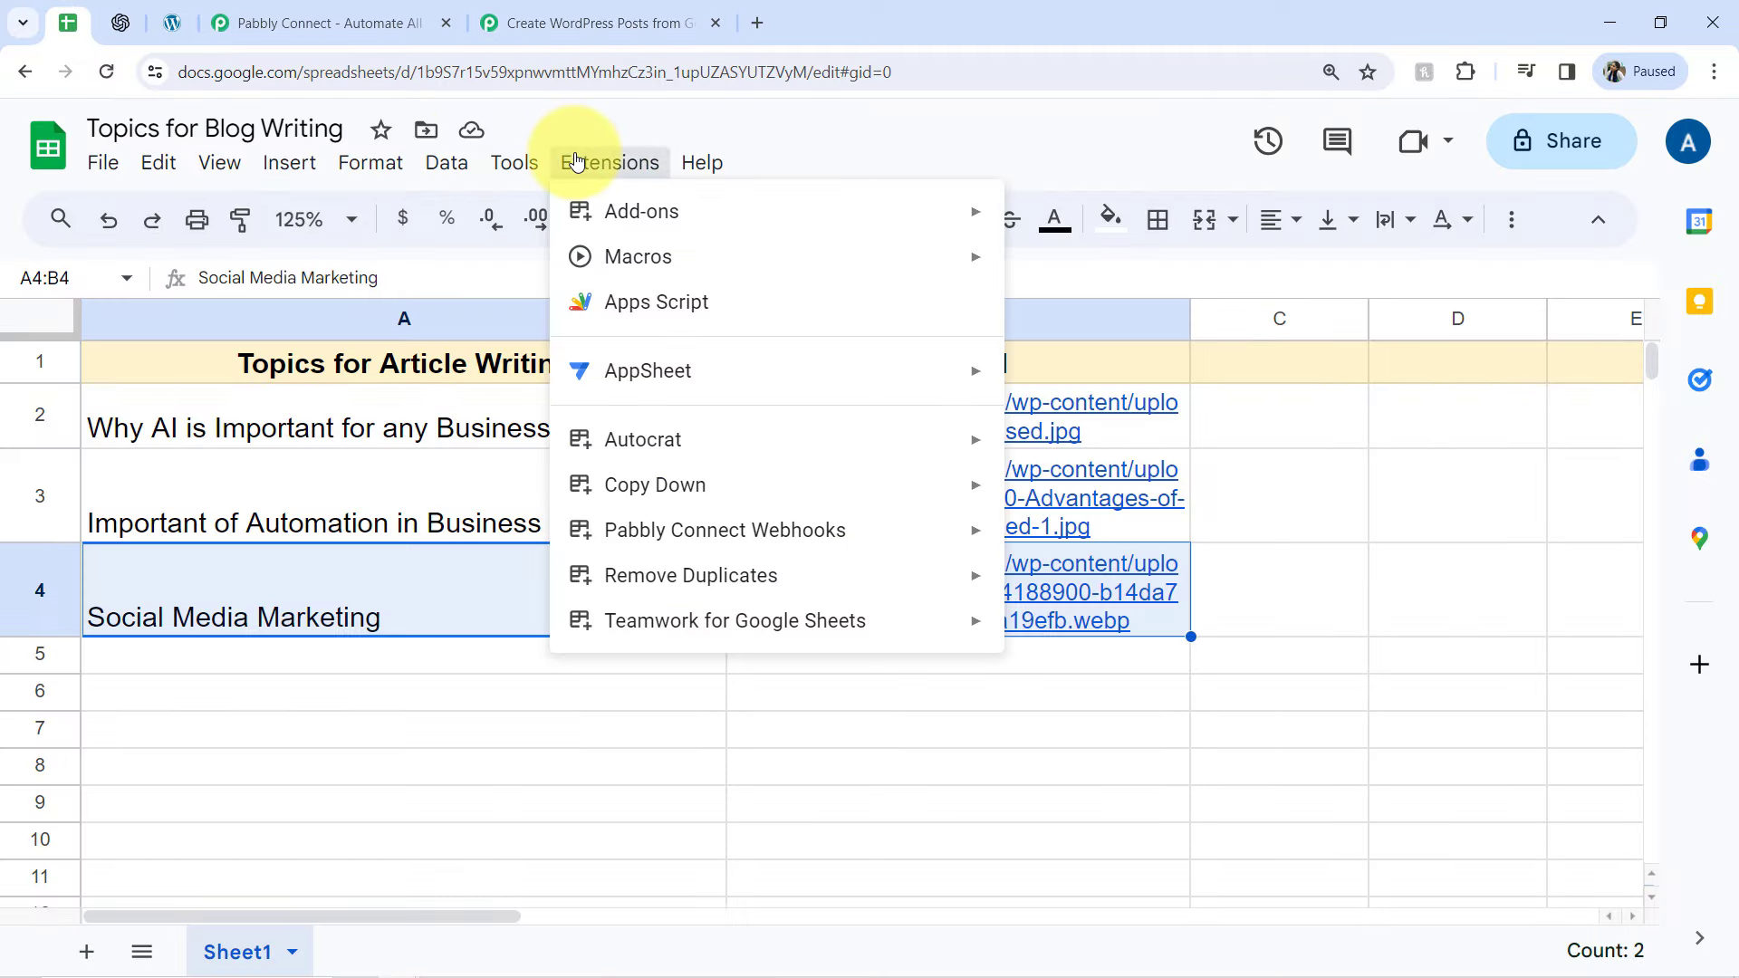
mouse_move(660, 221)
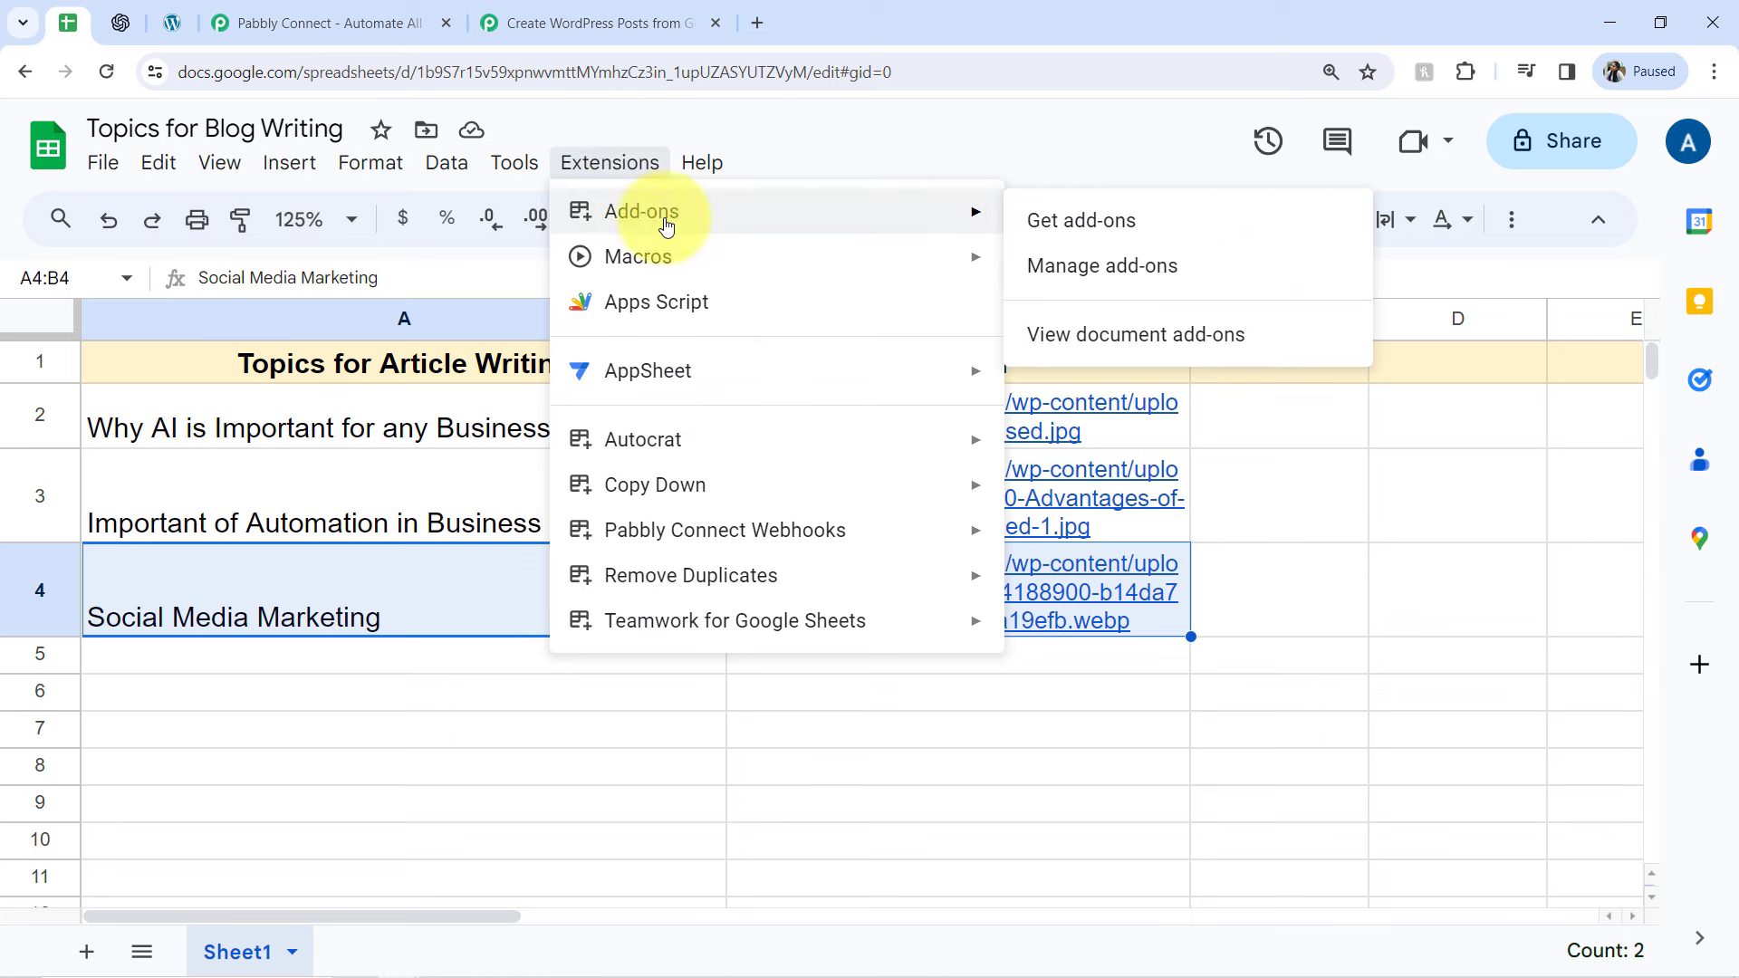
left_click(1063, 224)
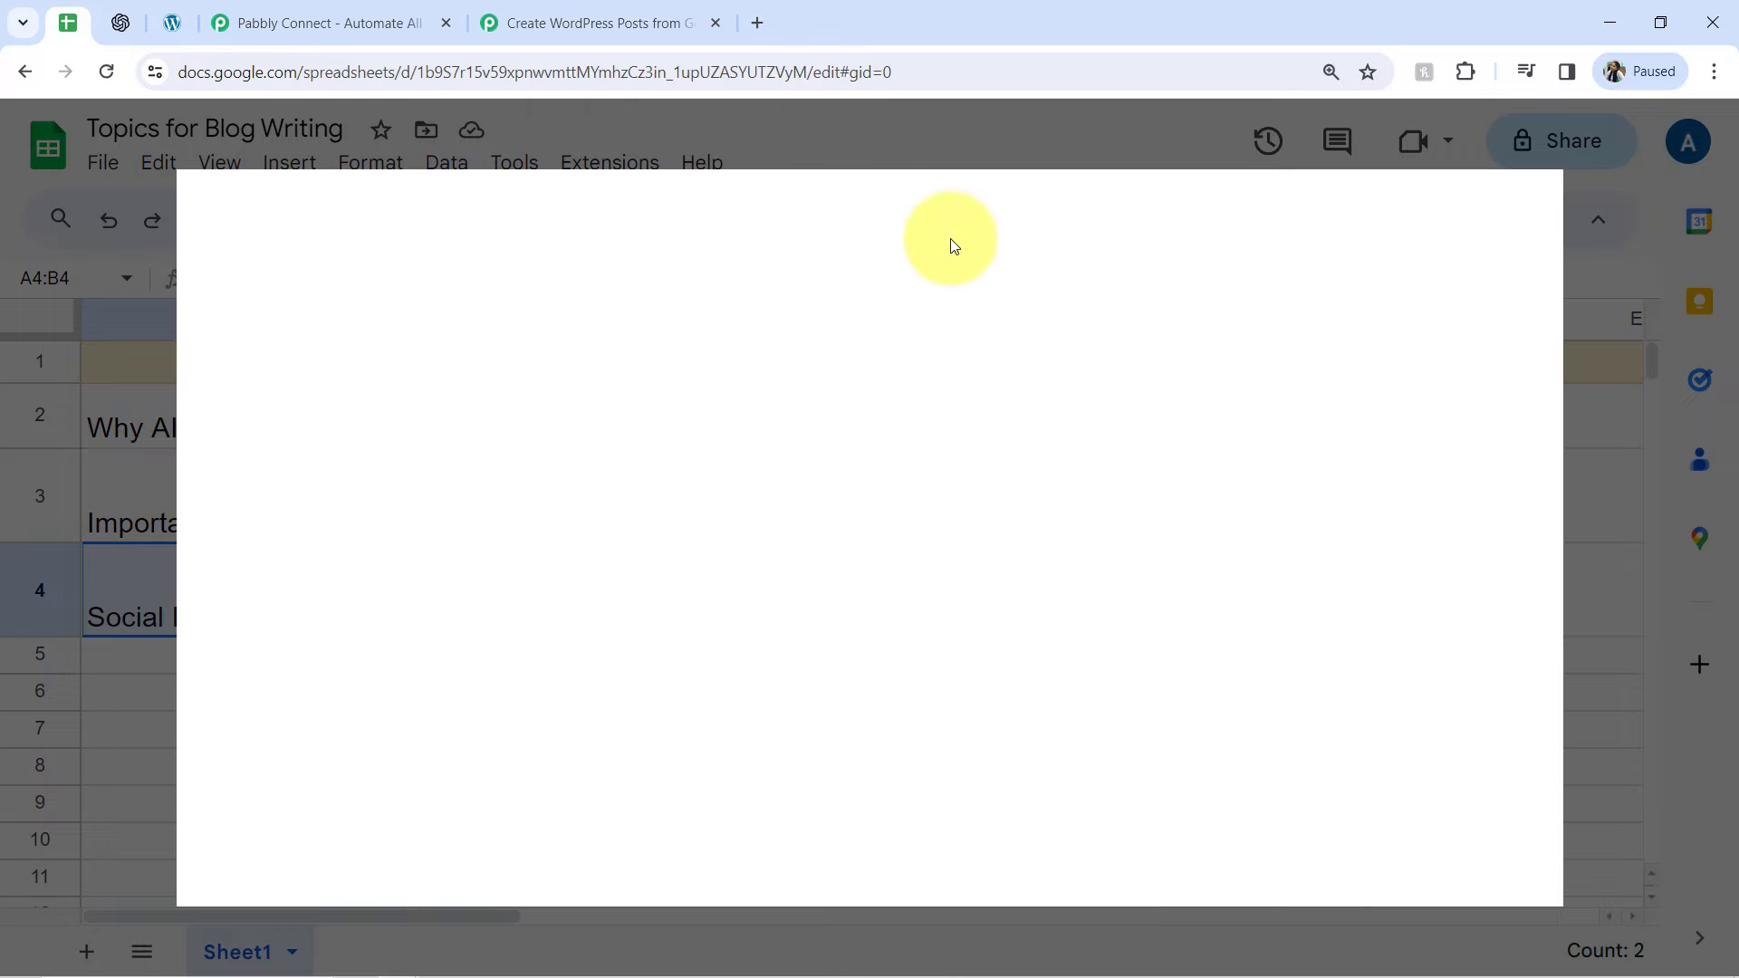
type("pabbl")
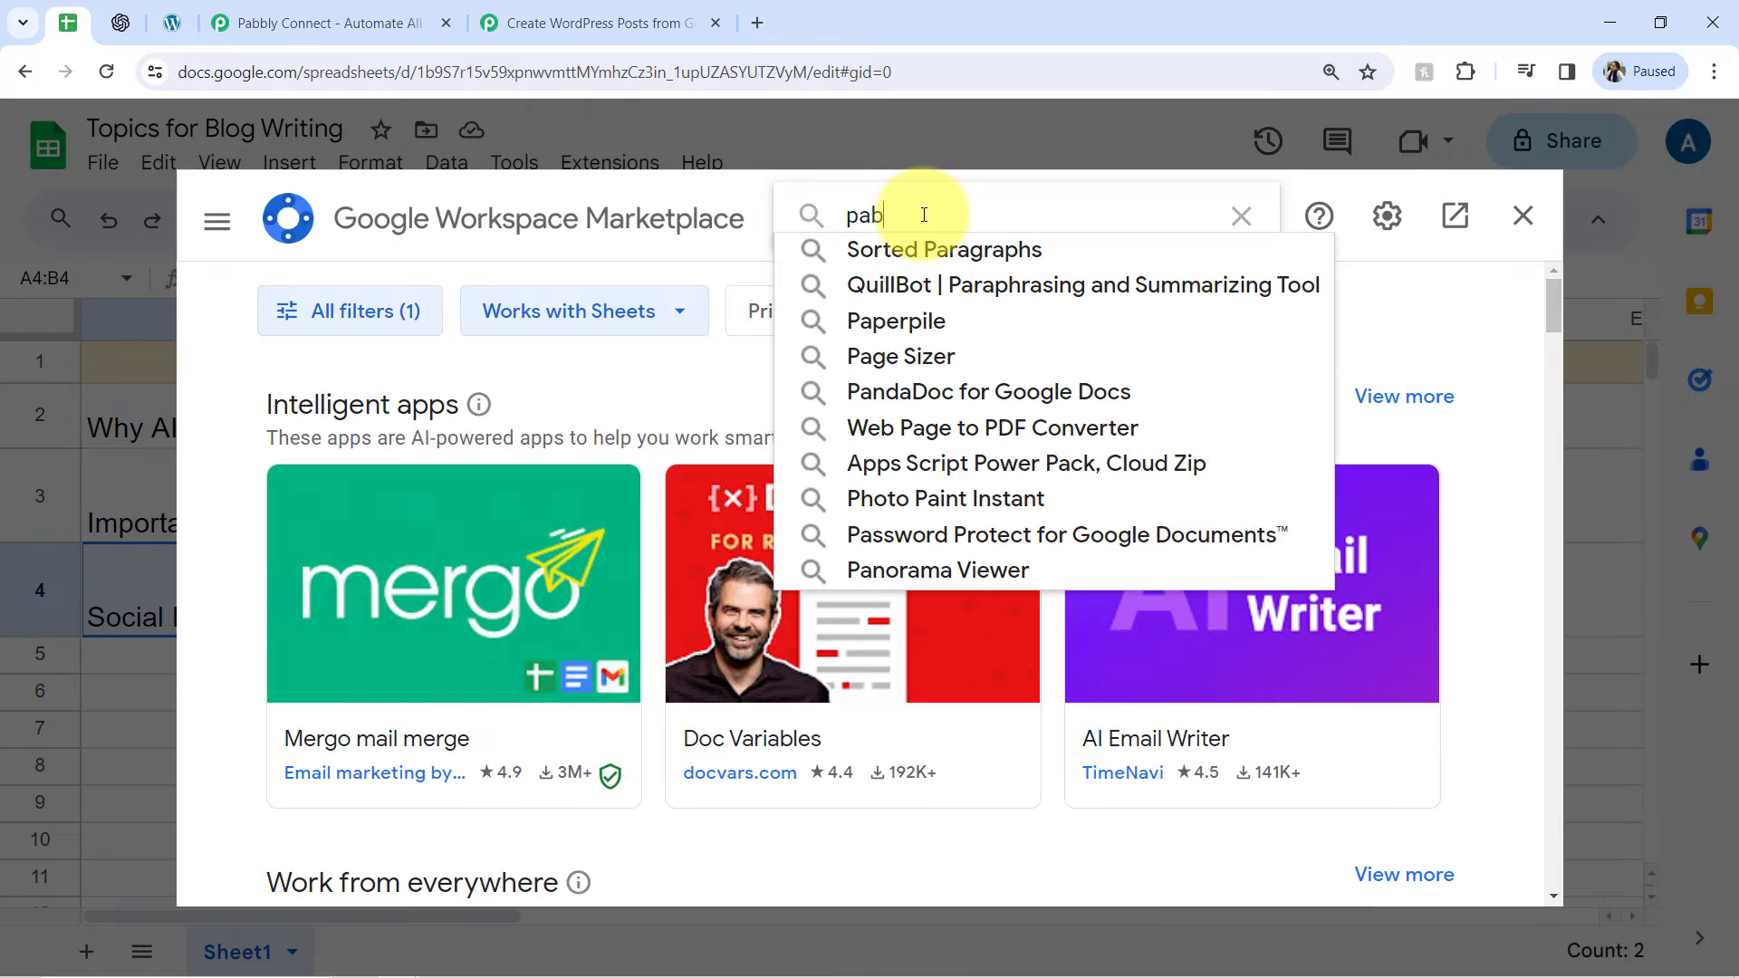
left_click(949, 254)
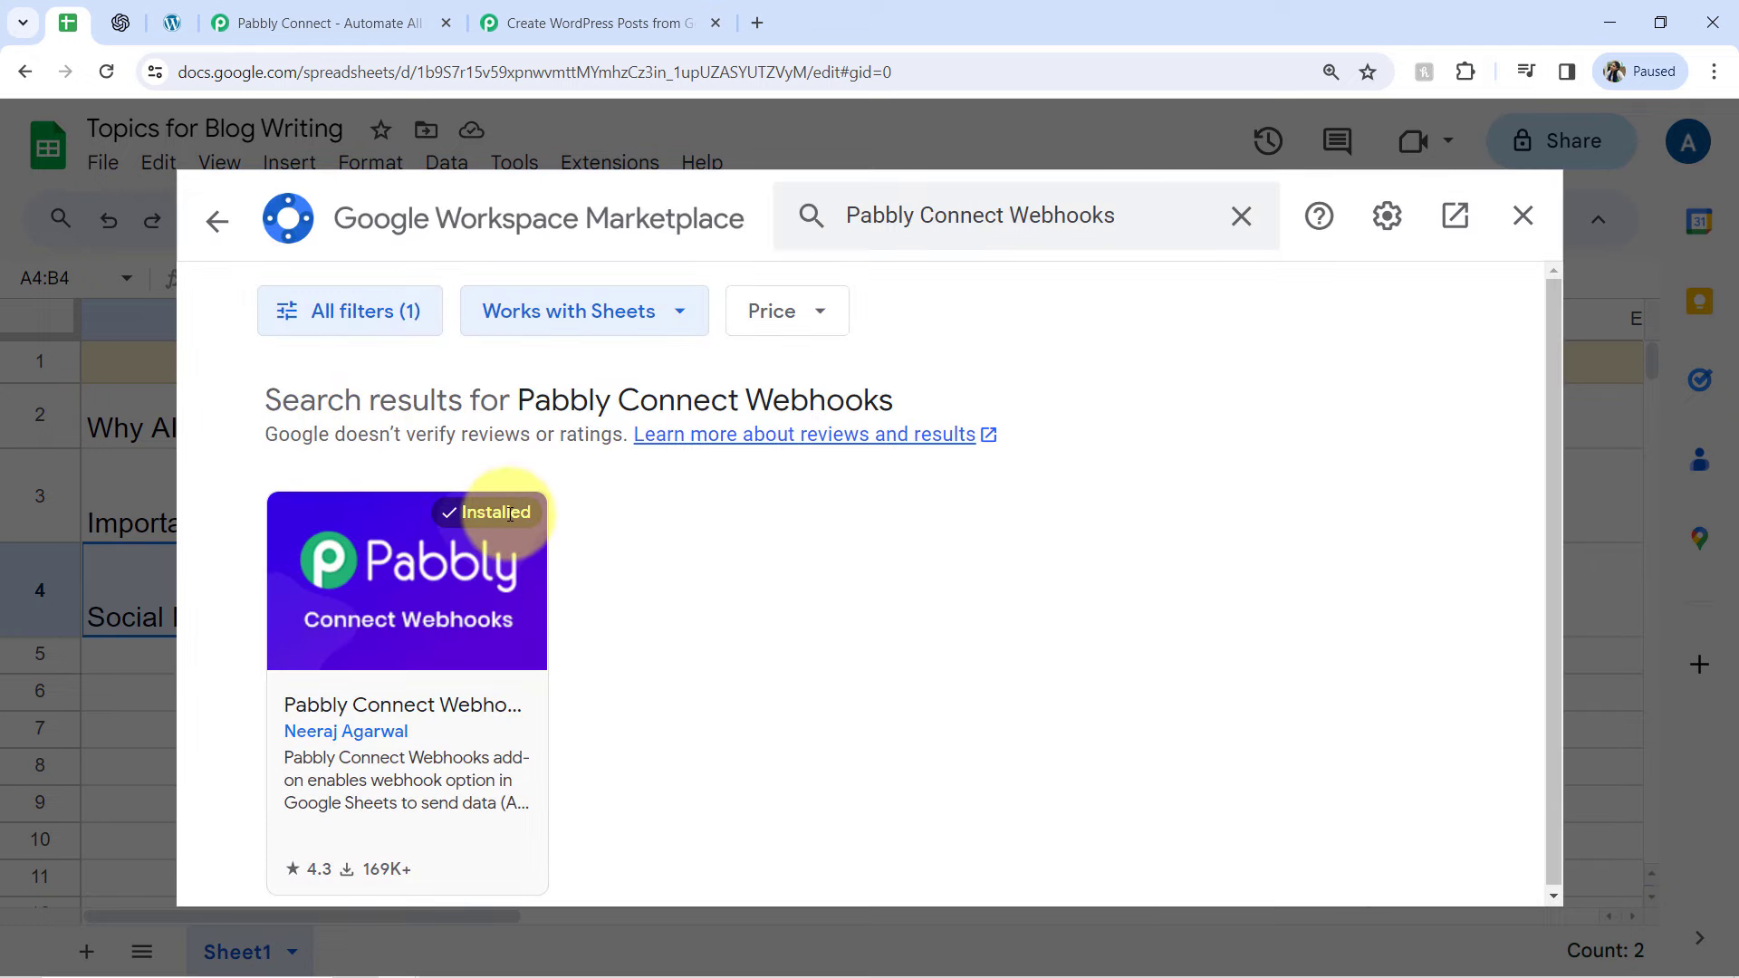
left_click(1534, 217)
left_click(393, 806)
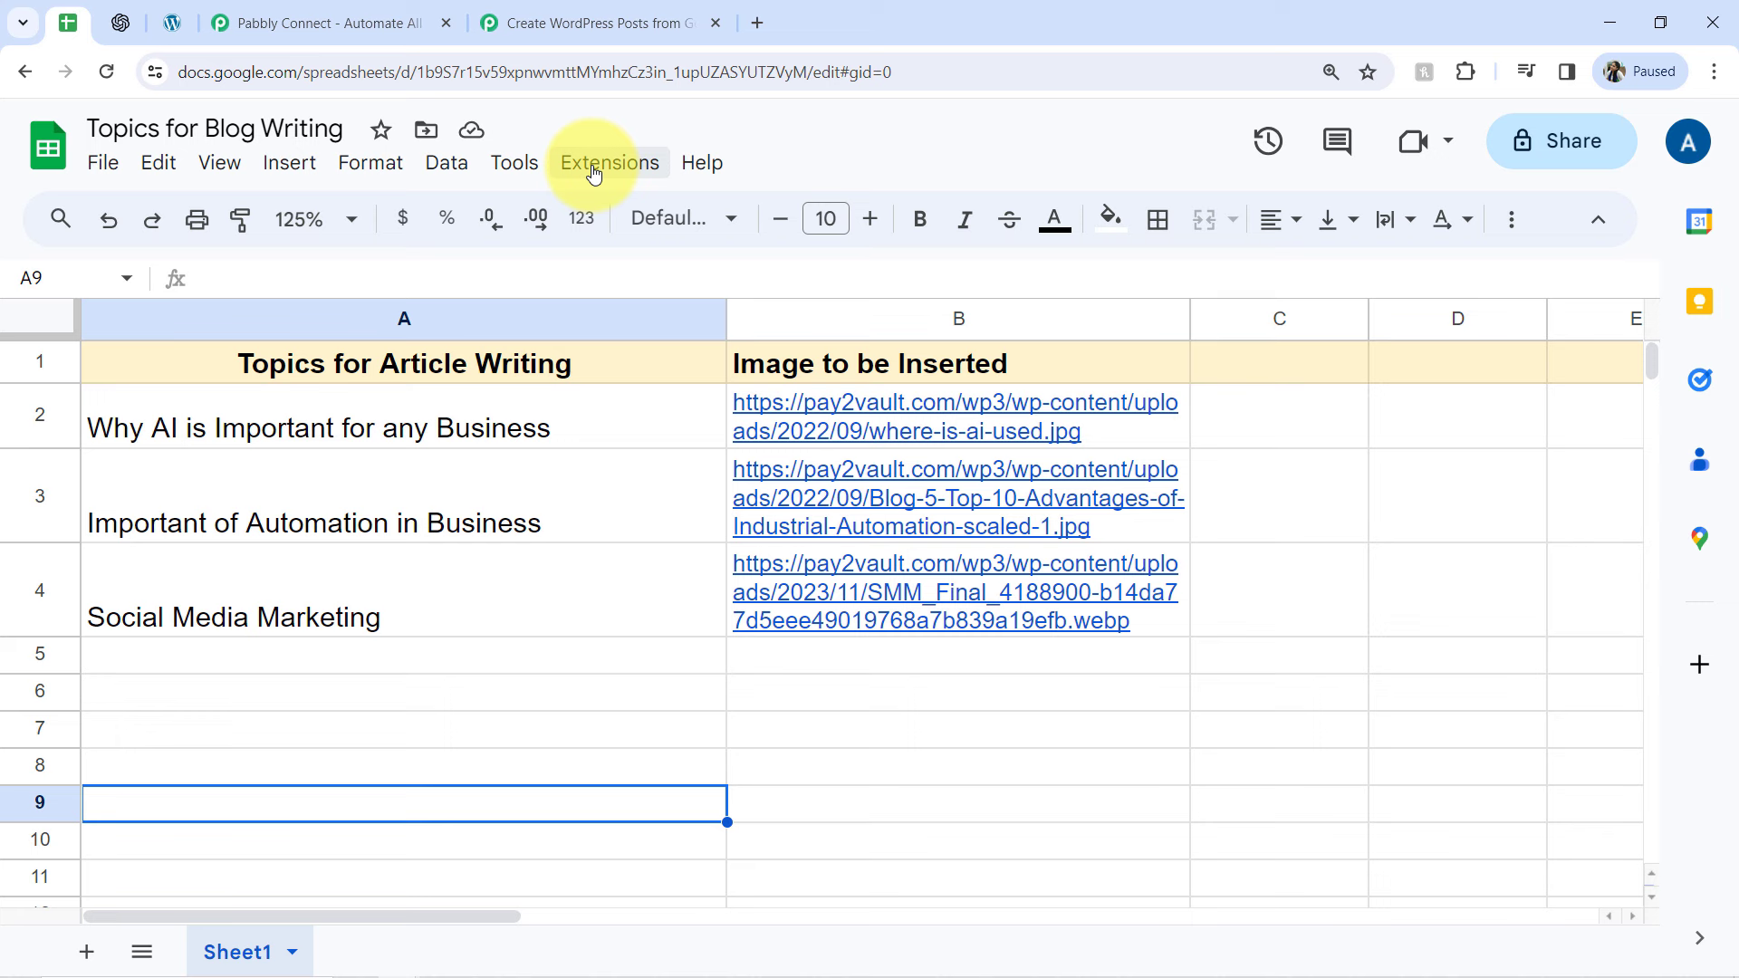
Open the Initial Setup of the Pabbly Connect Webhooks add-on for this spreadsheet
left_click(594, 173)
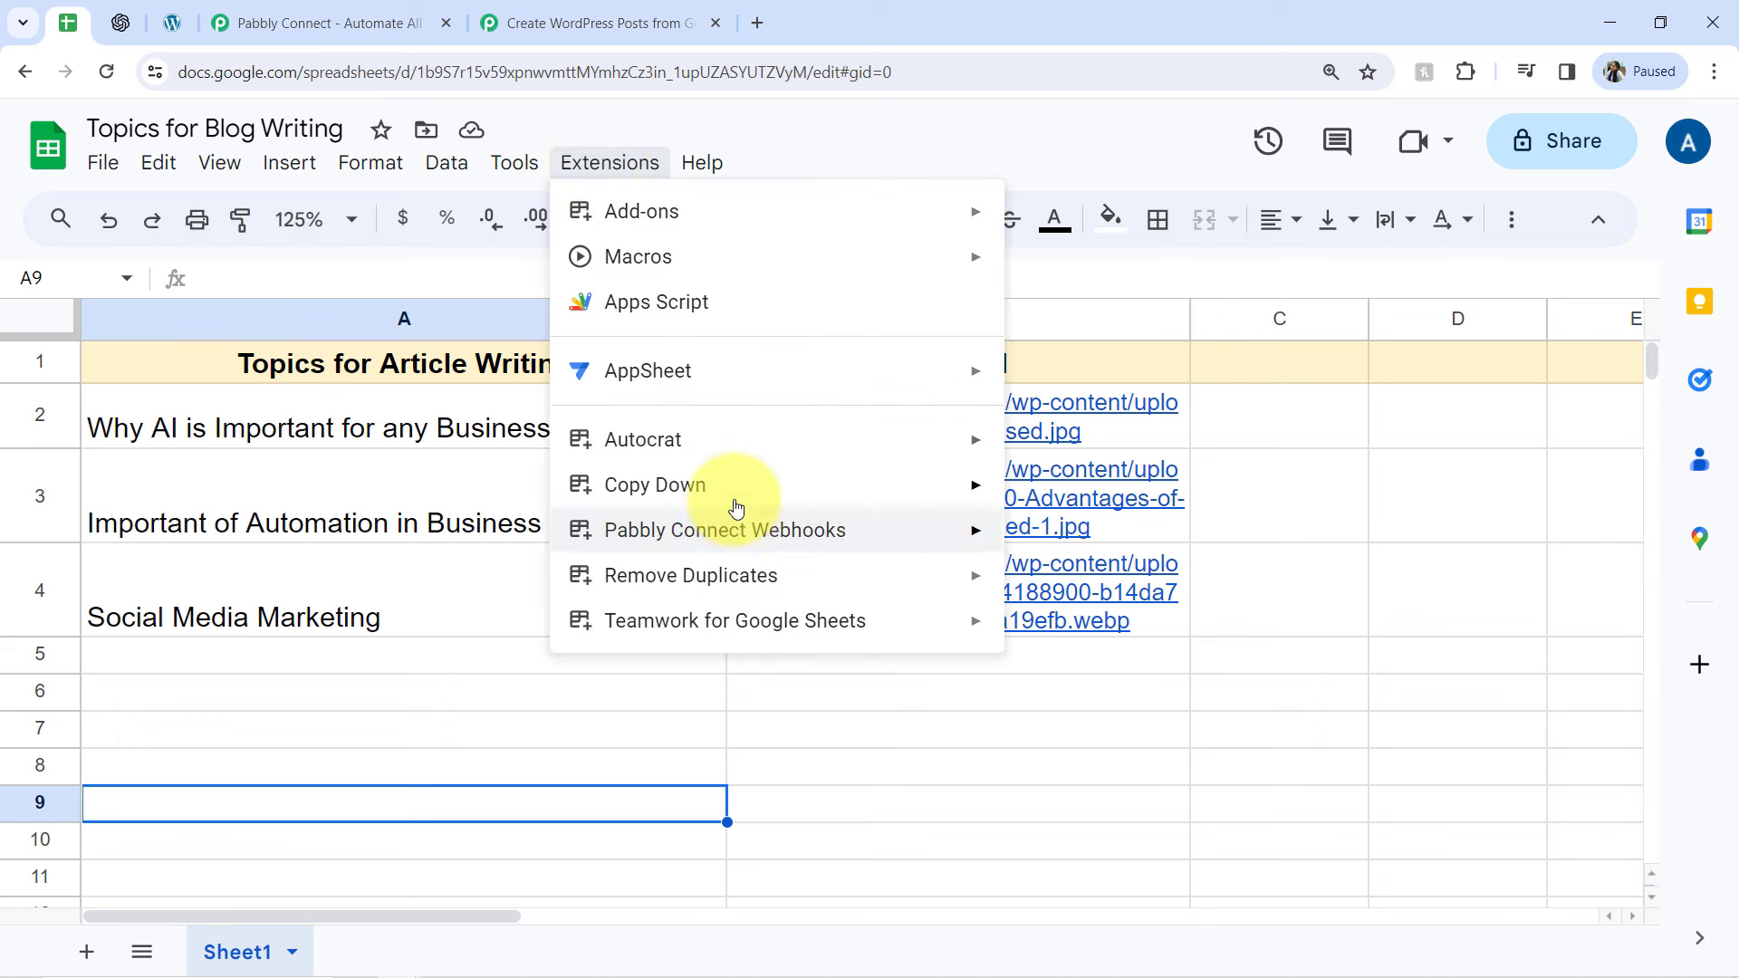
mouse_move(711, 547)
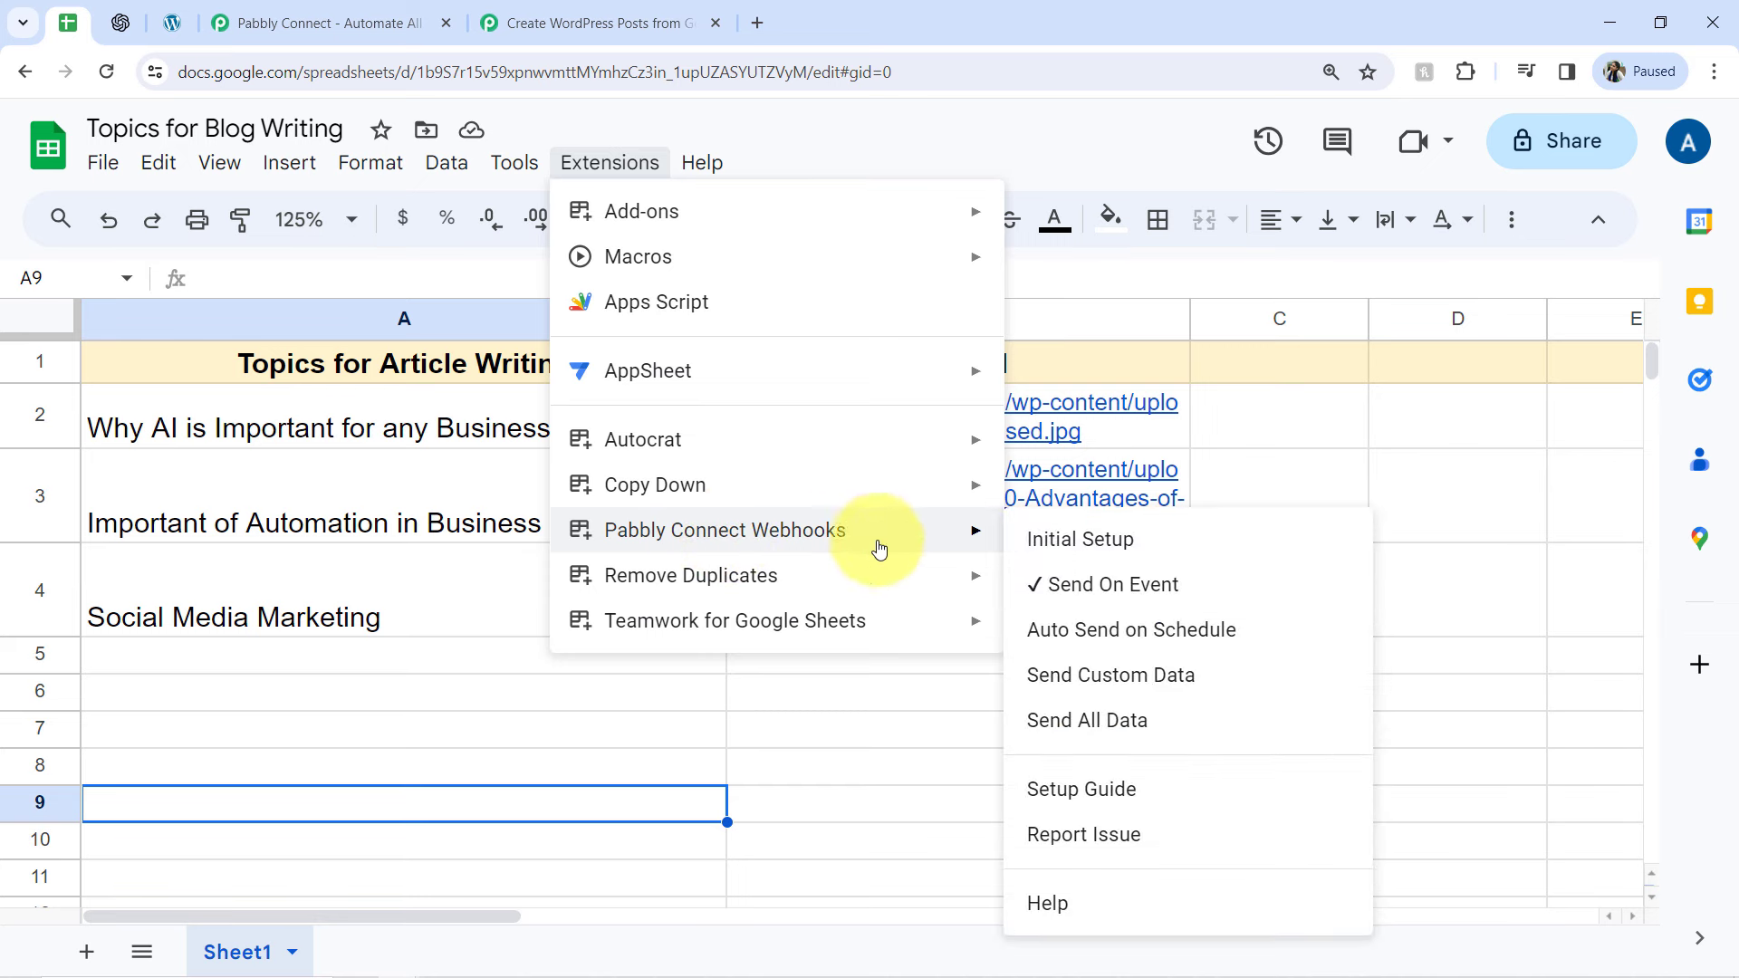
left_click(1049, 543)
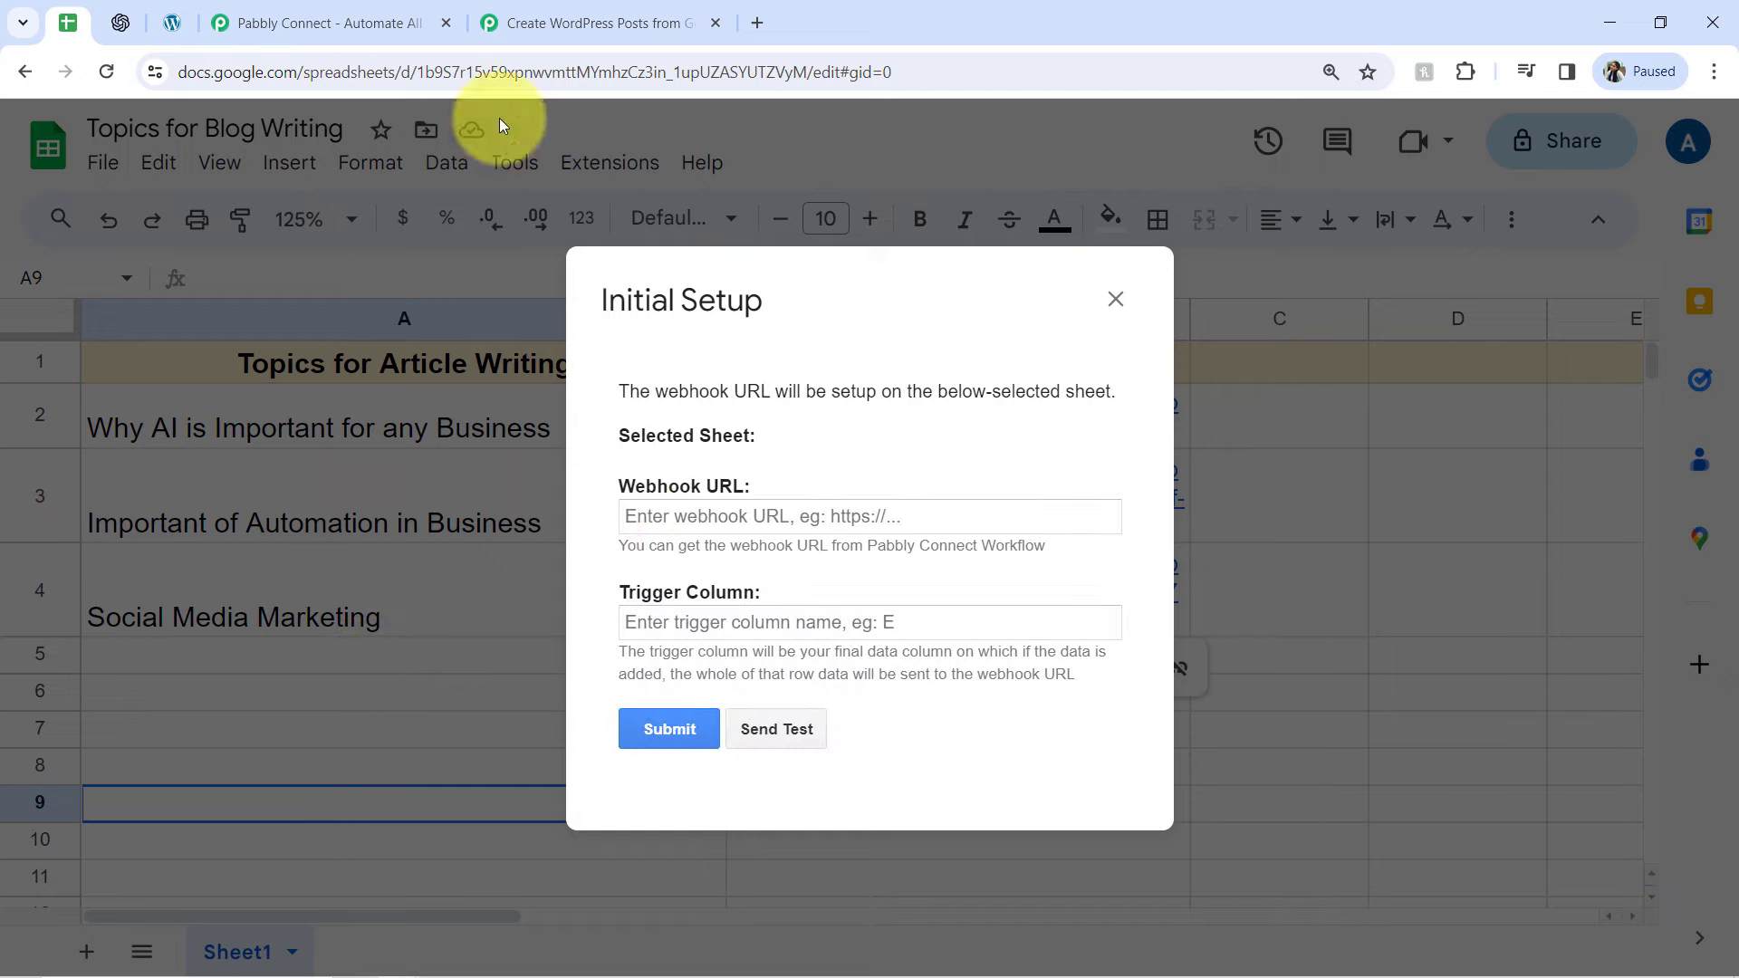
Copy the webhook URL from the Pabbly Connect workflow and paste it as the Webhook URL in the spreadsheet's Initial Setup
left_click(494, 25)
left_click(1404, 403)
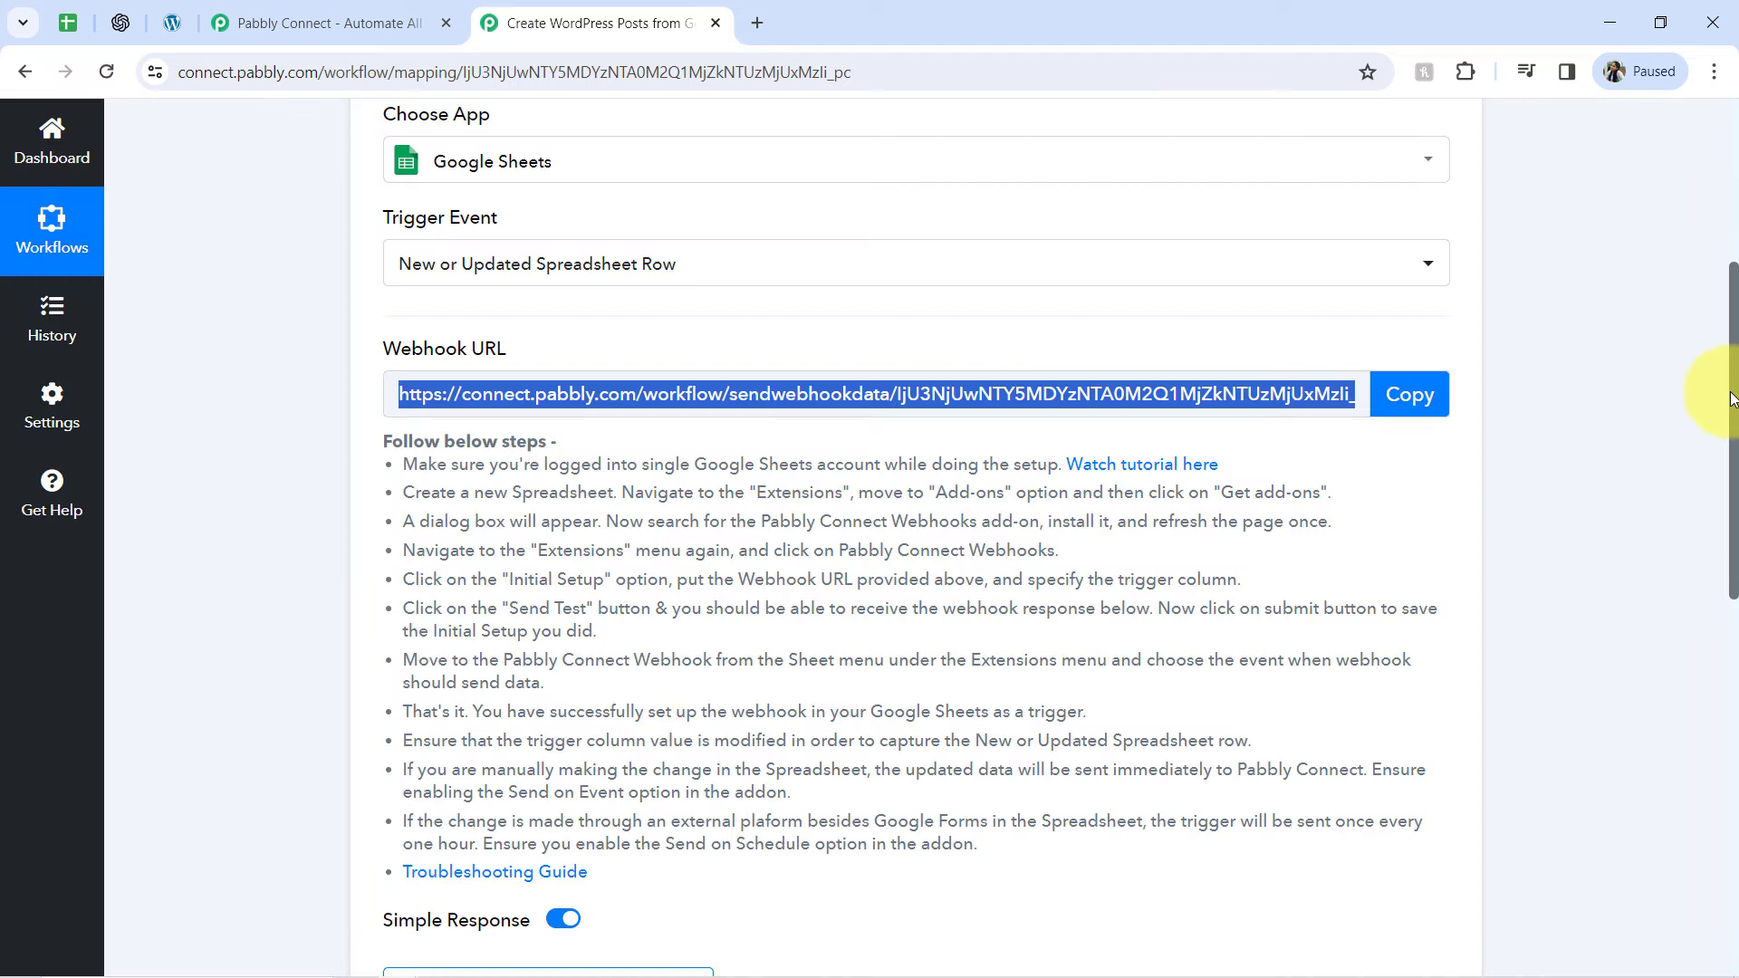
scroll(1730, 399, "down", 2)
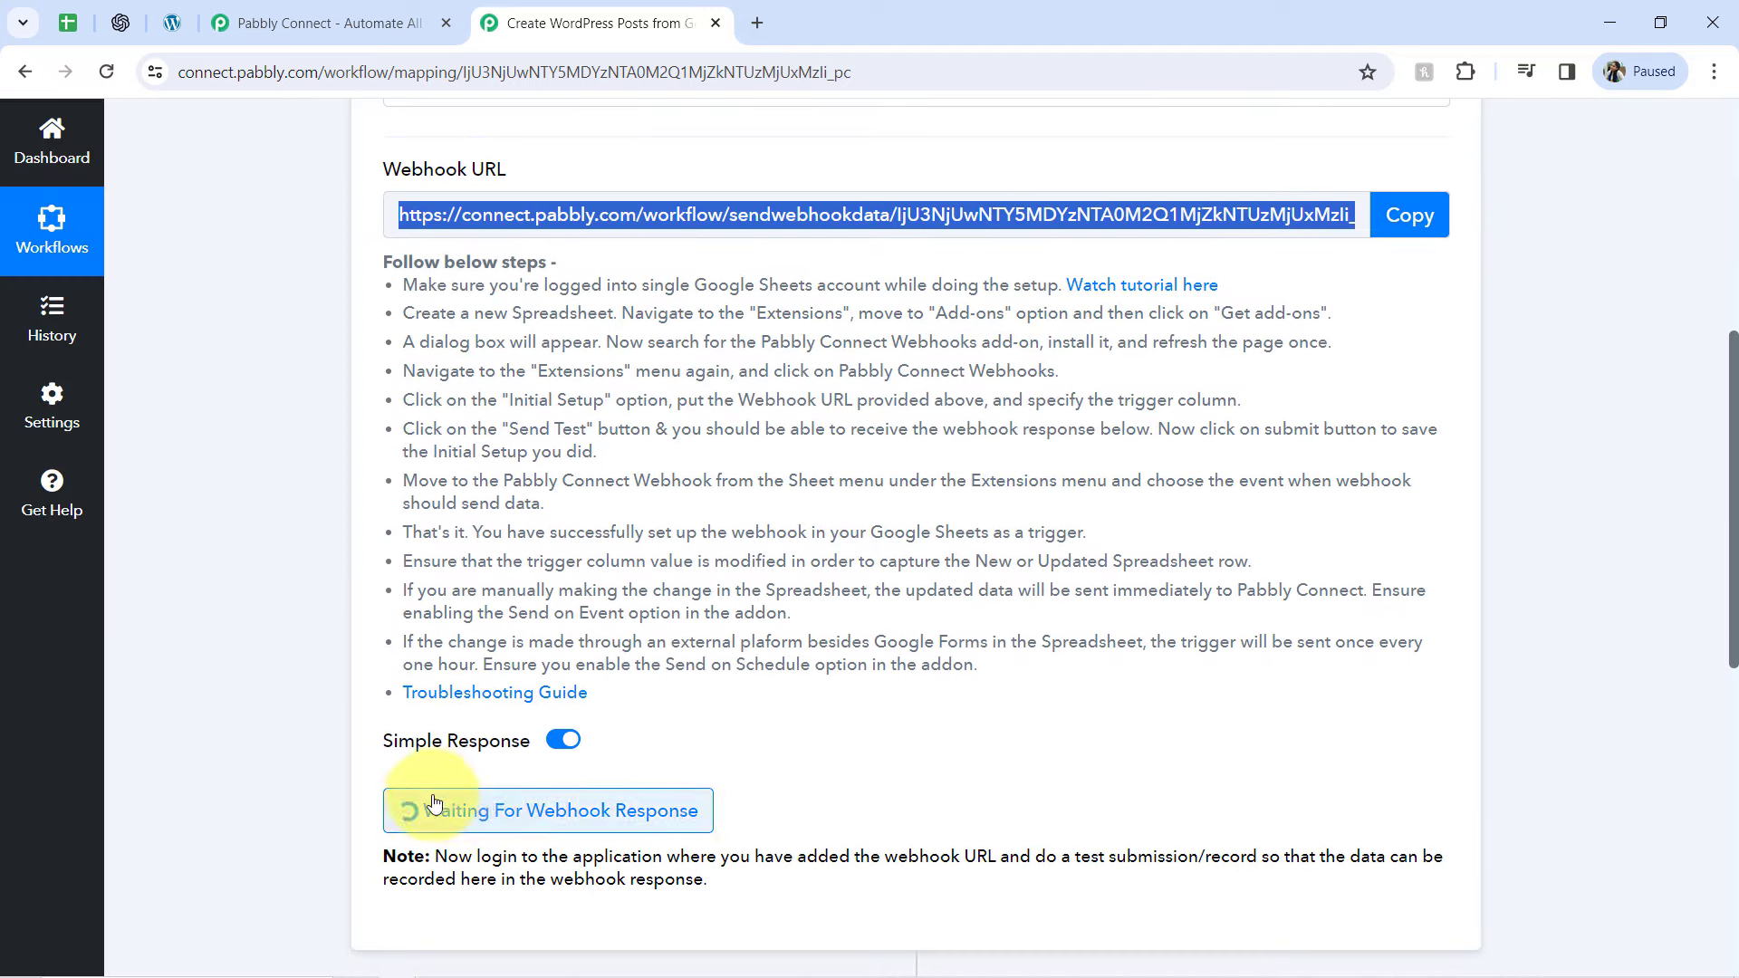
left_click(71, 22)
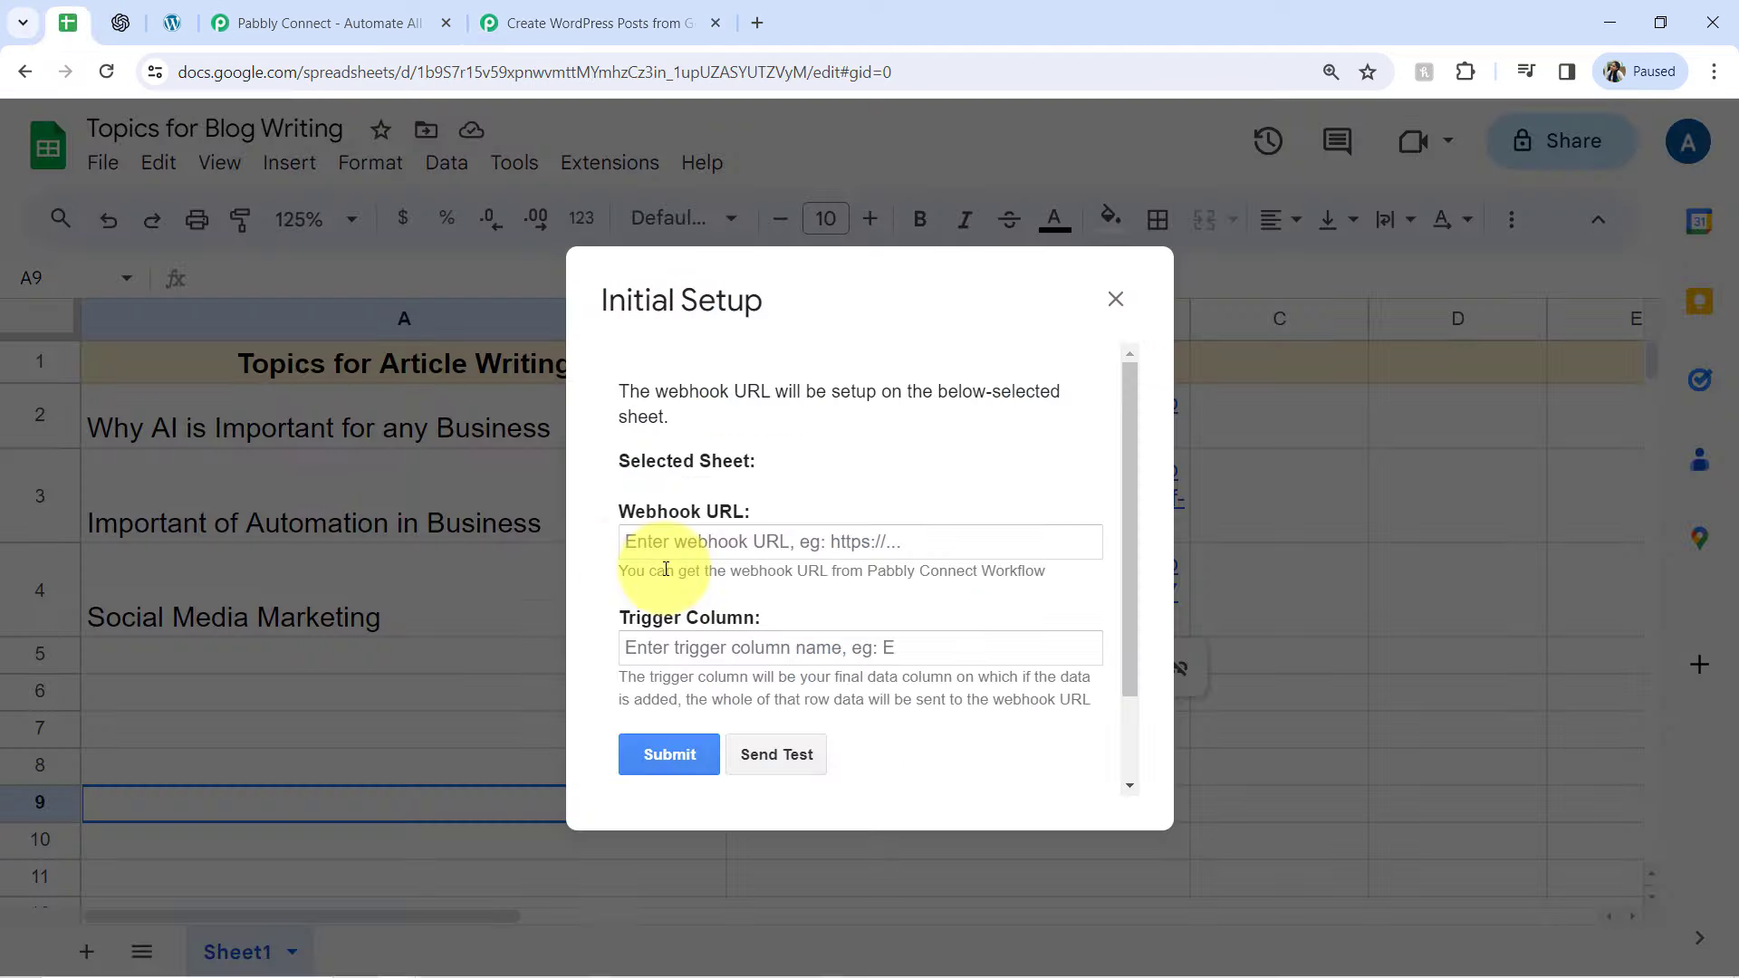
key("ctrl+v")
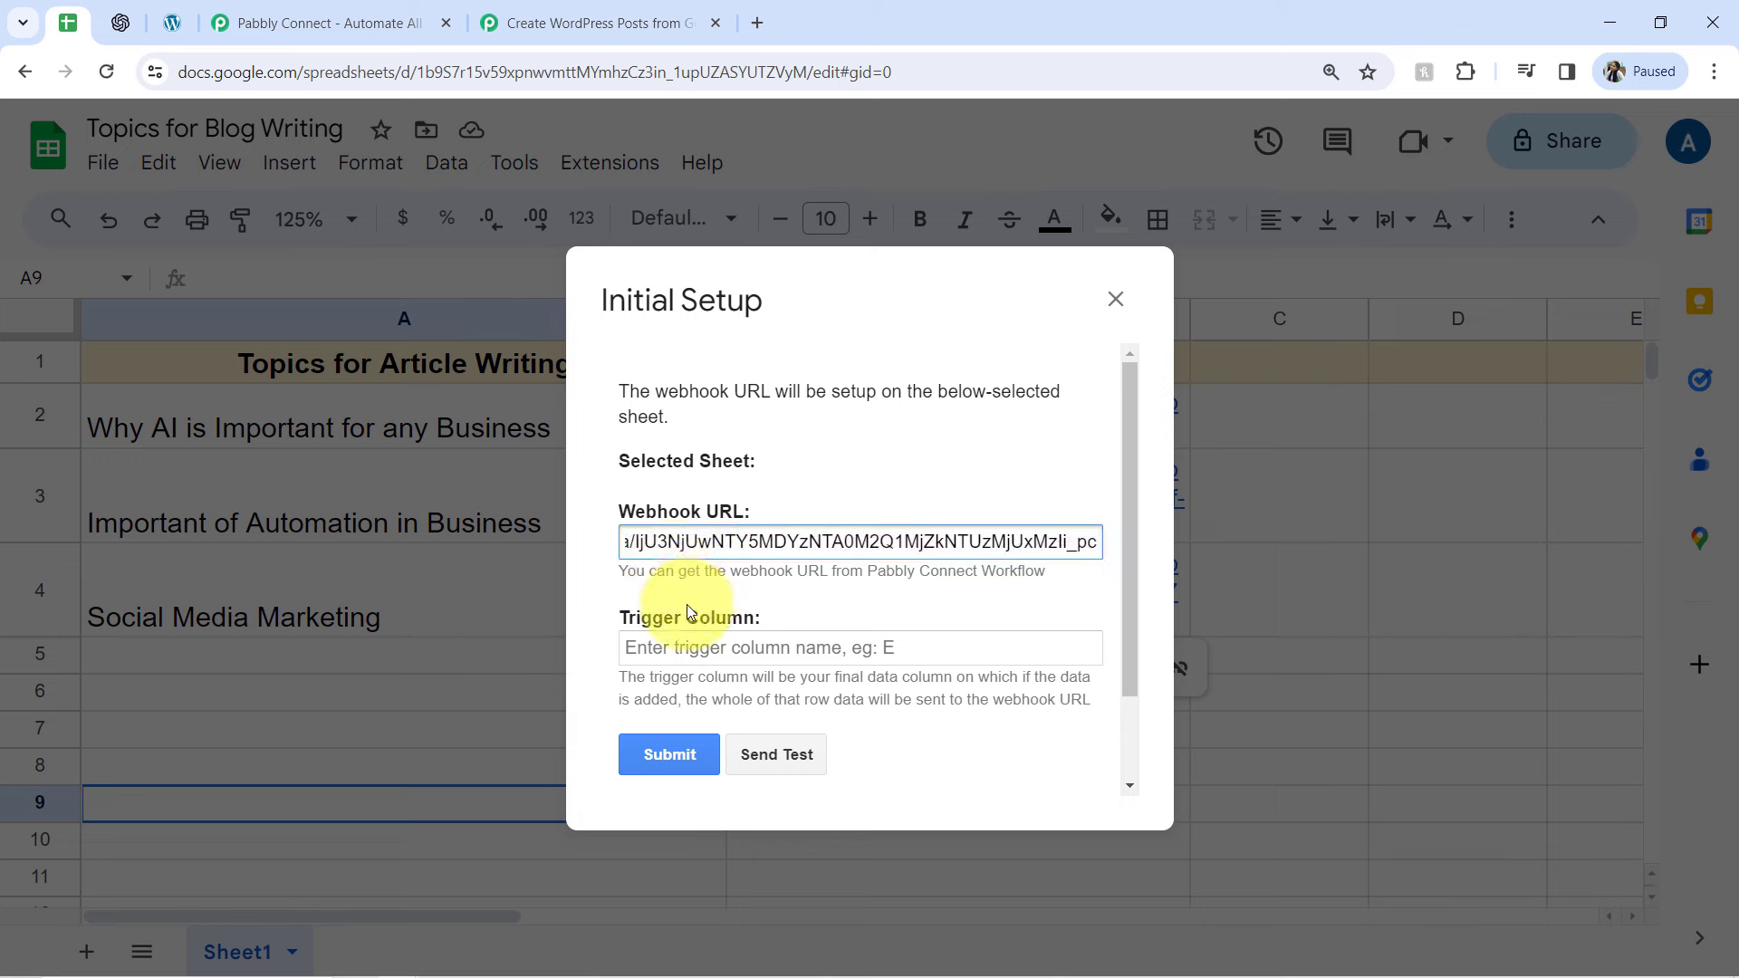
Set the trigger column to B in the Initial Setup and send the test data of the first topic row to the webhook
left_click_drag(674, 616, 750, 612)
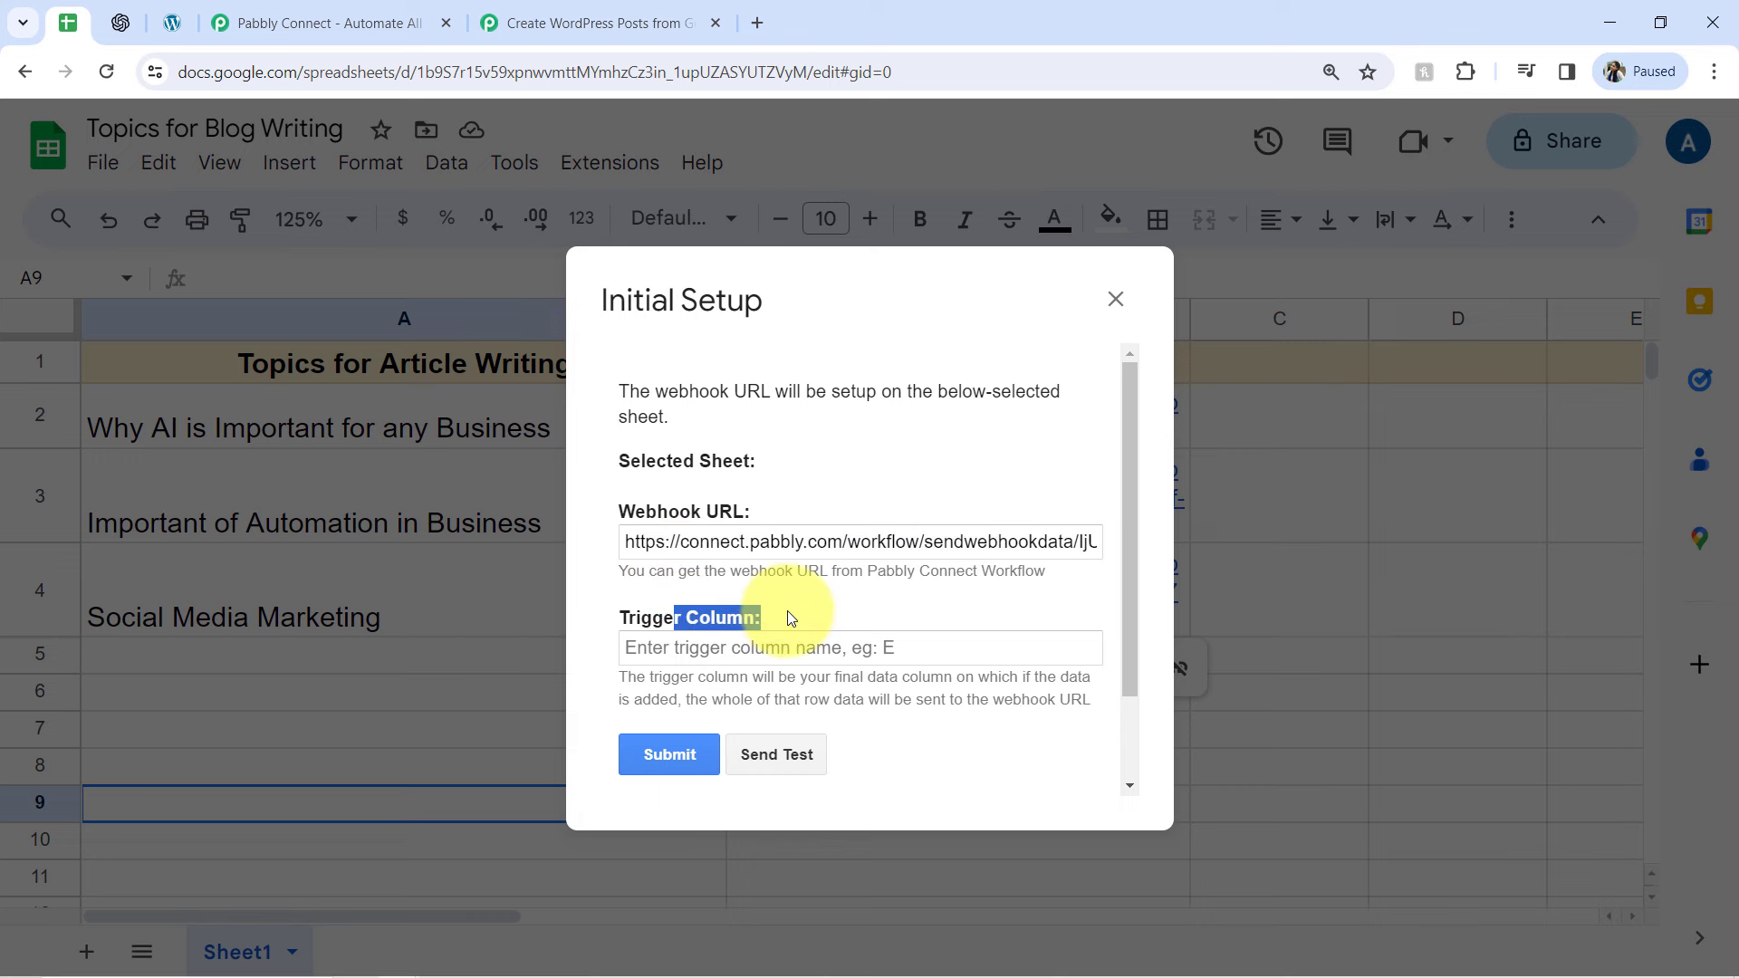
left_click_drag(688, 677, 1034, 706)
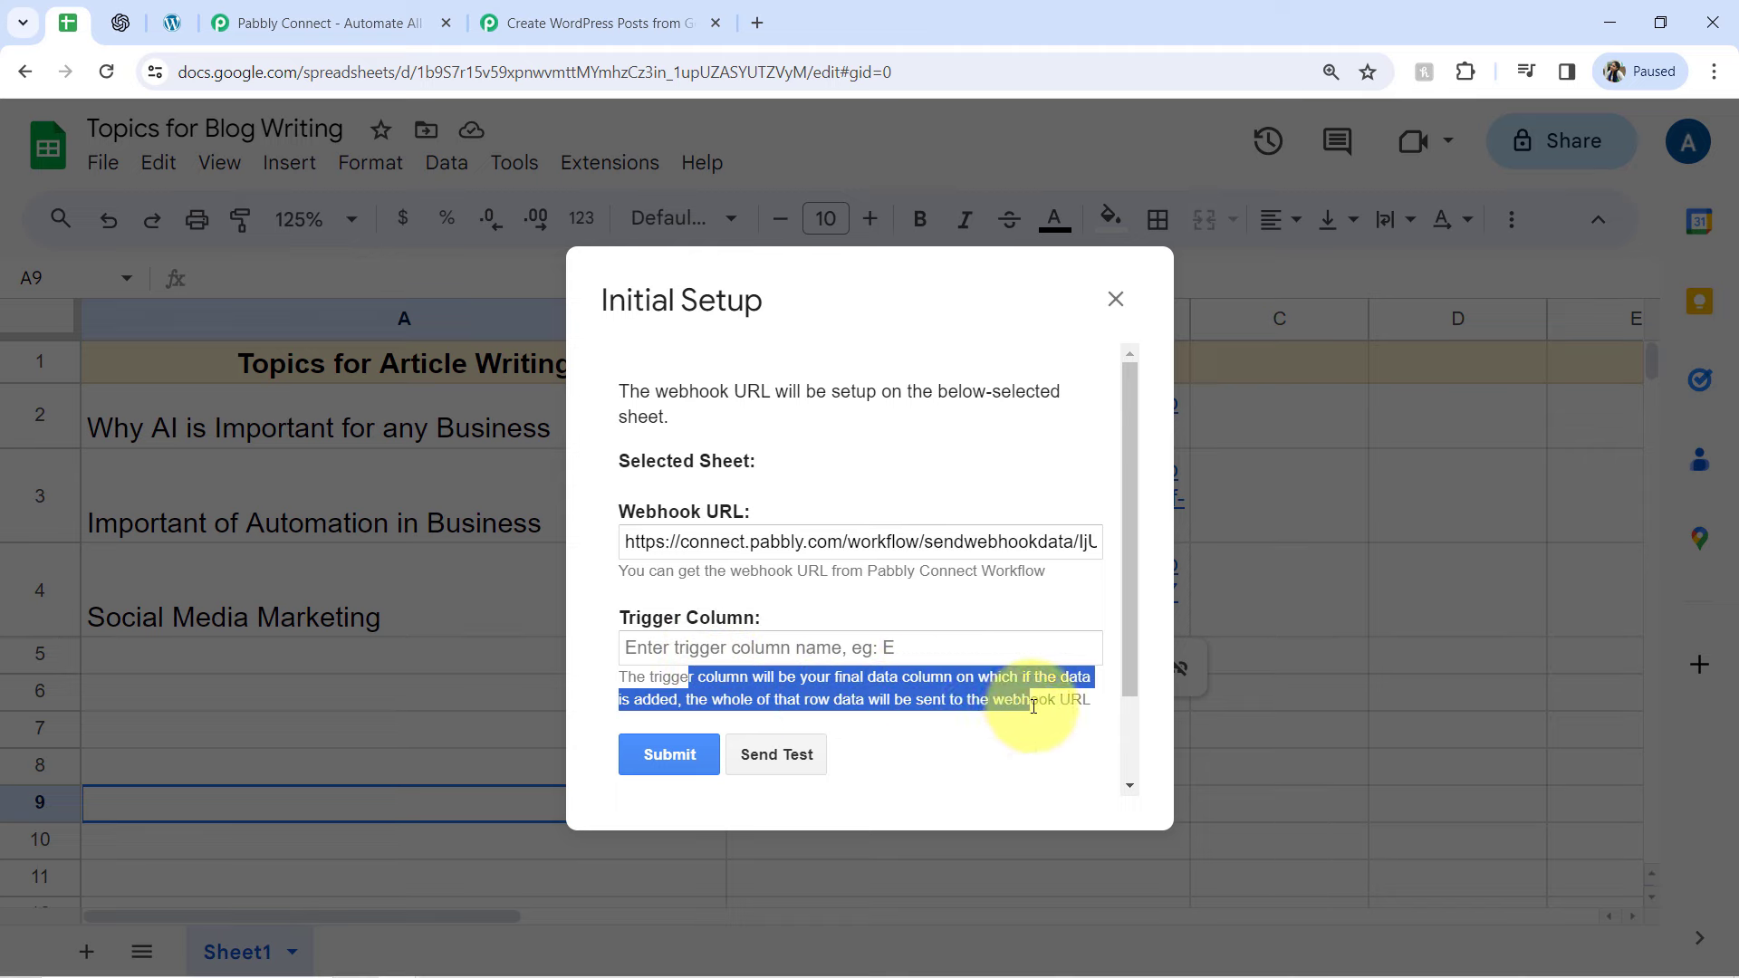
double_click(703, 621)
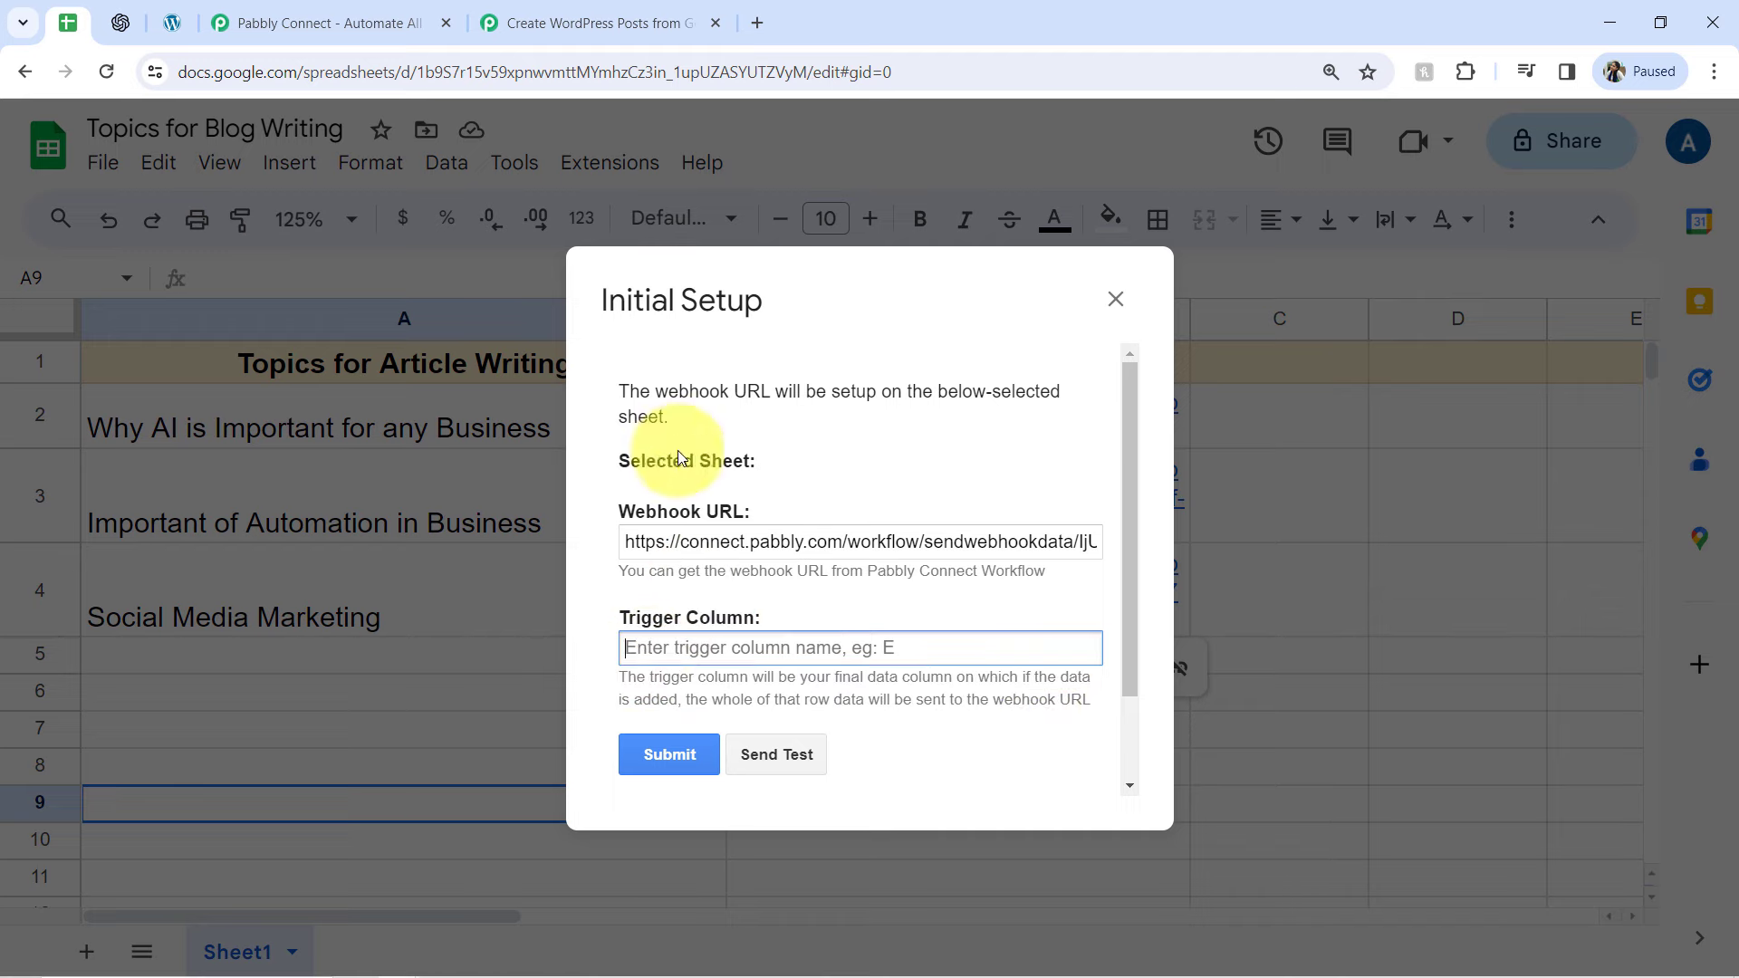
left_click_drag(616, 301, 1126, 312)
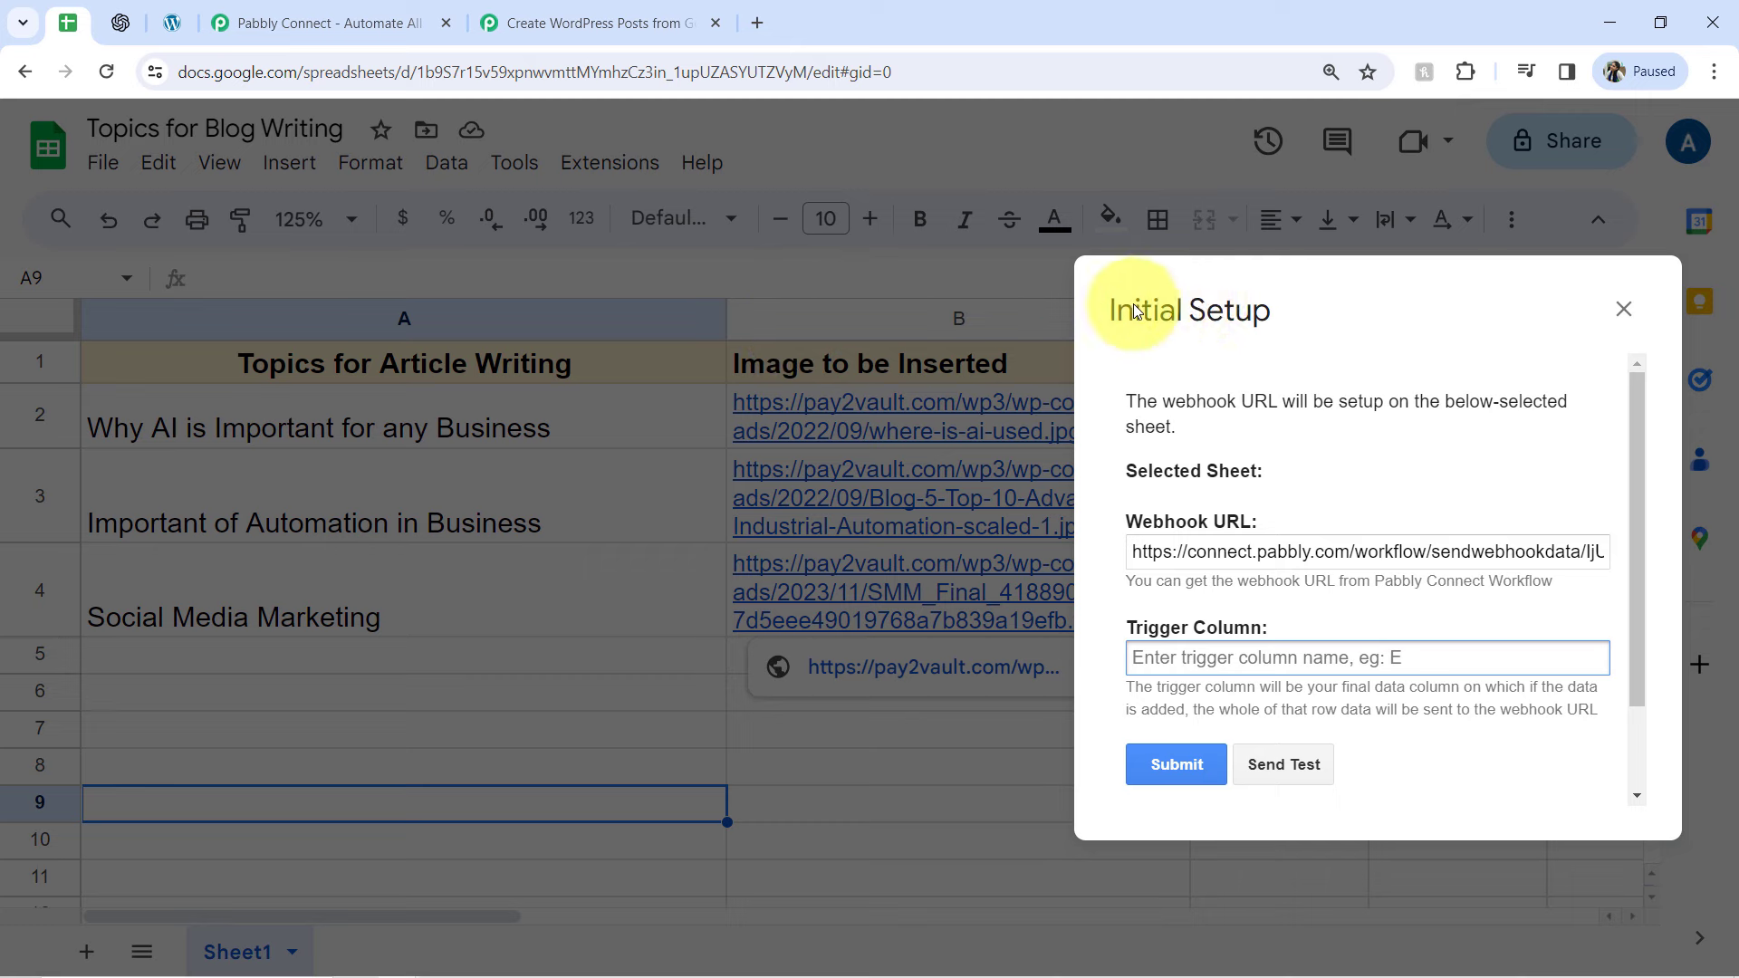
left_click_drag(1135, 311, 801, 327)
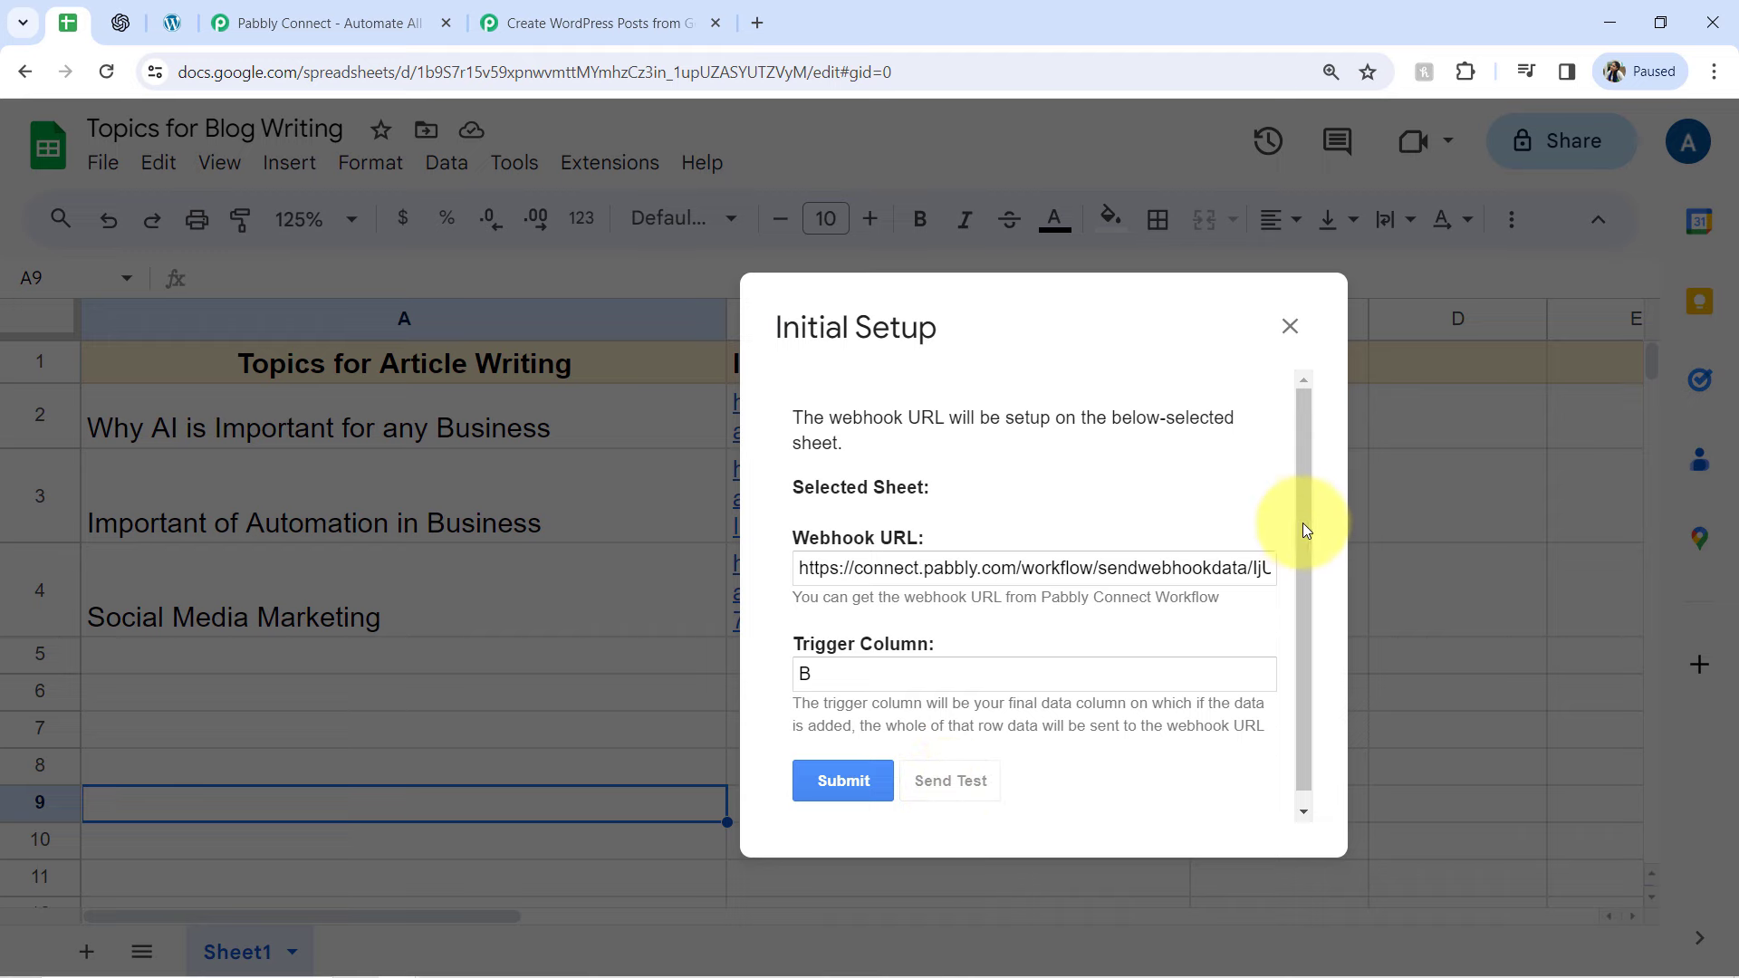
scroll(1306, 520, "down", 2)
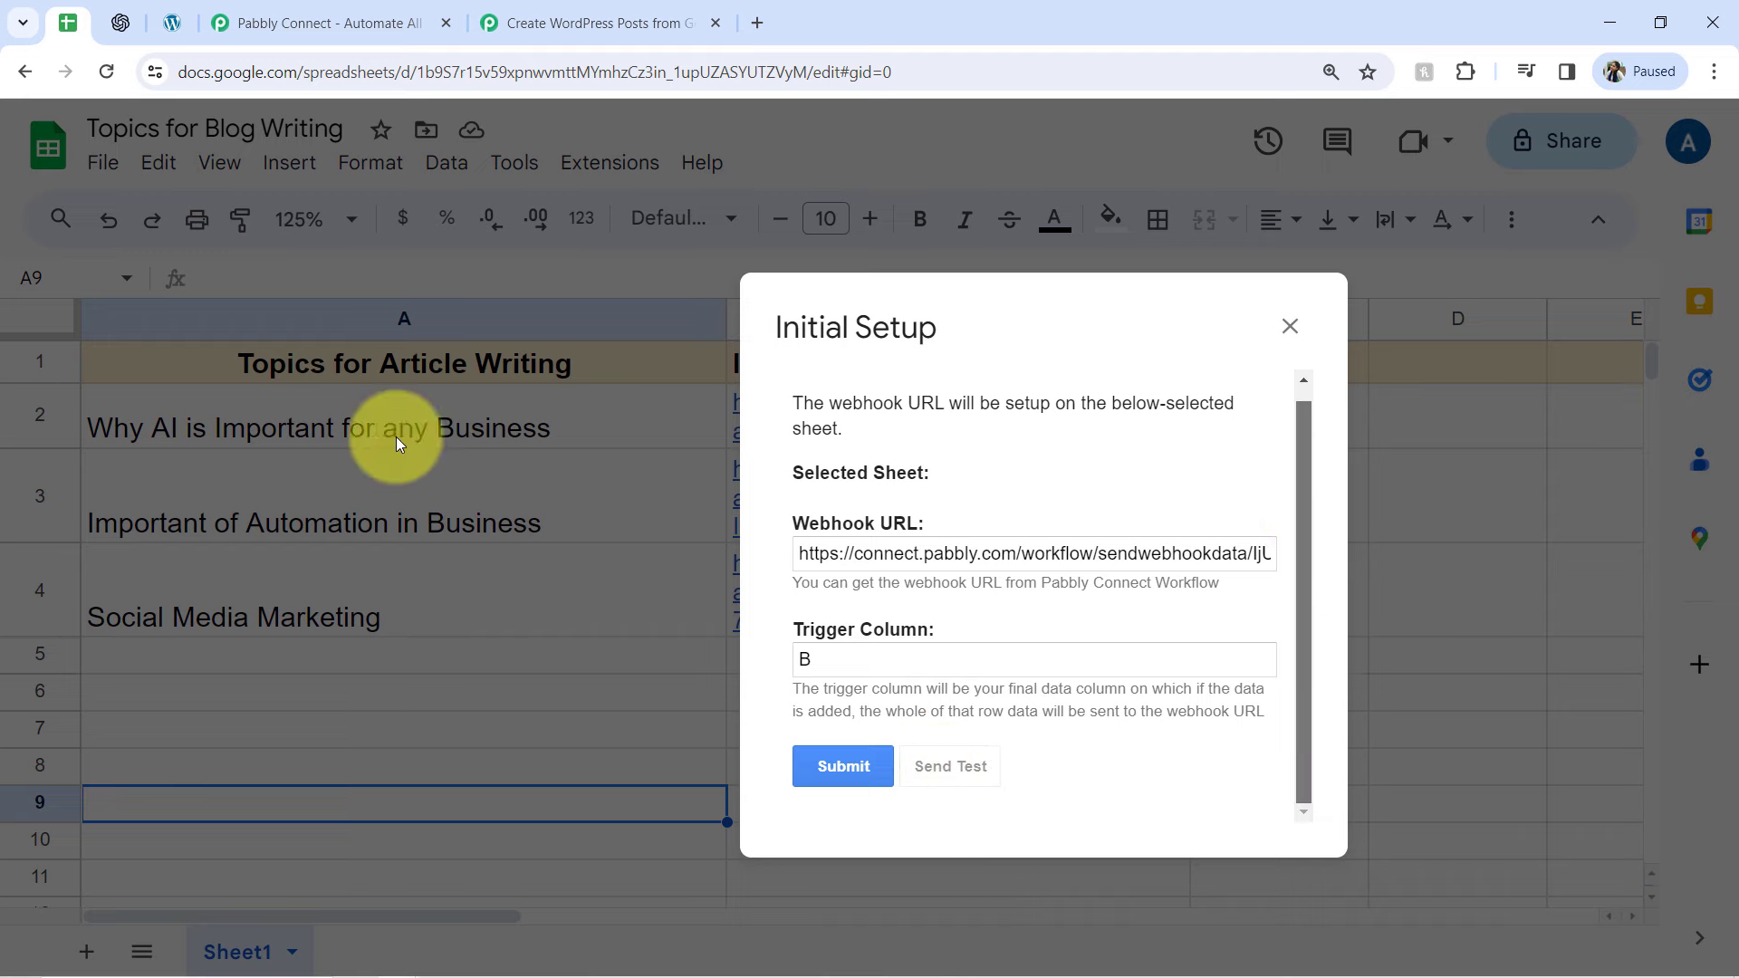
left_click_drag(1307, 495, 1305, 608)
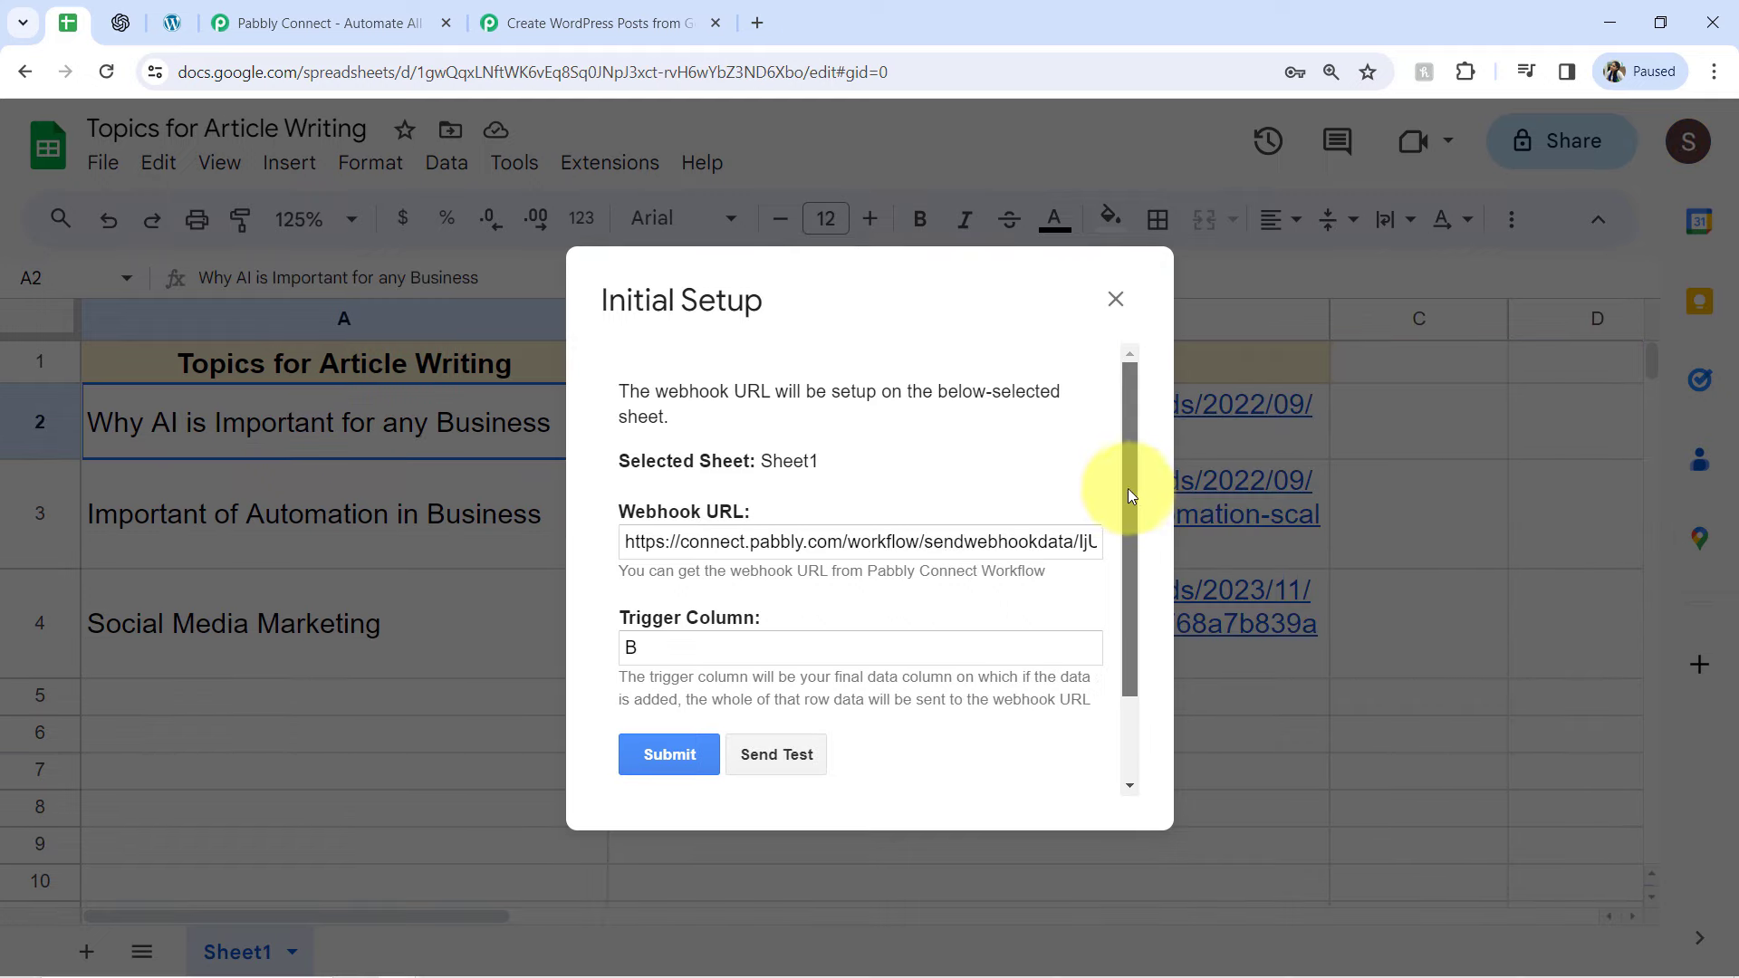
left_click_drag(1130, 497, 1116, 700)
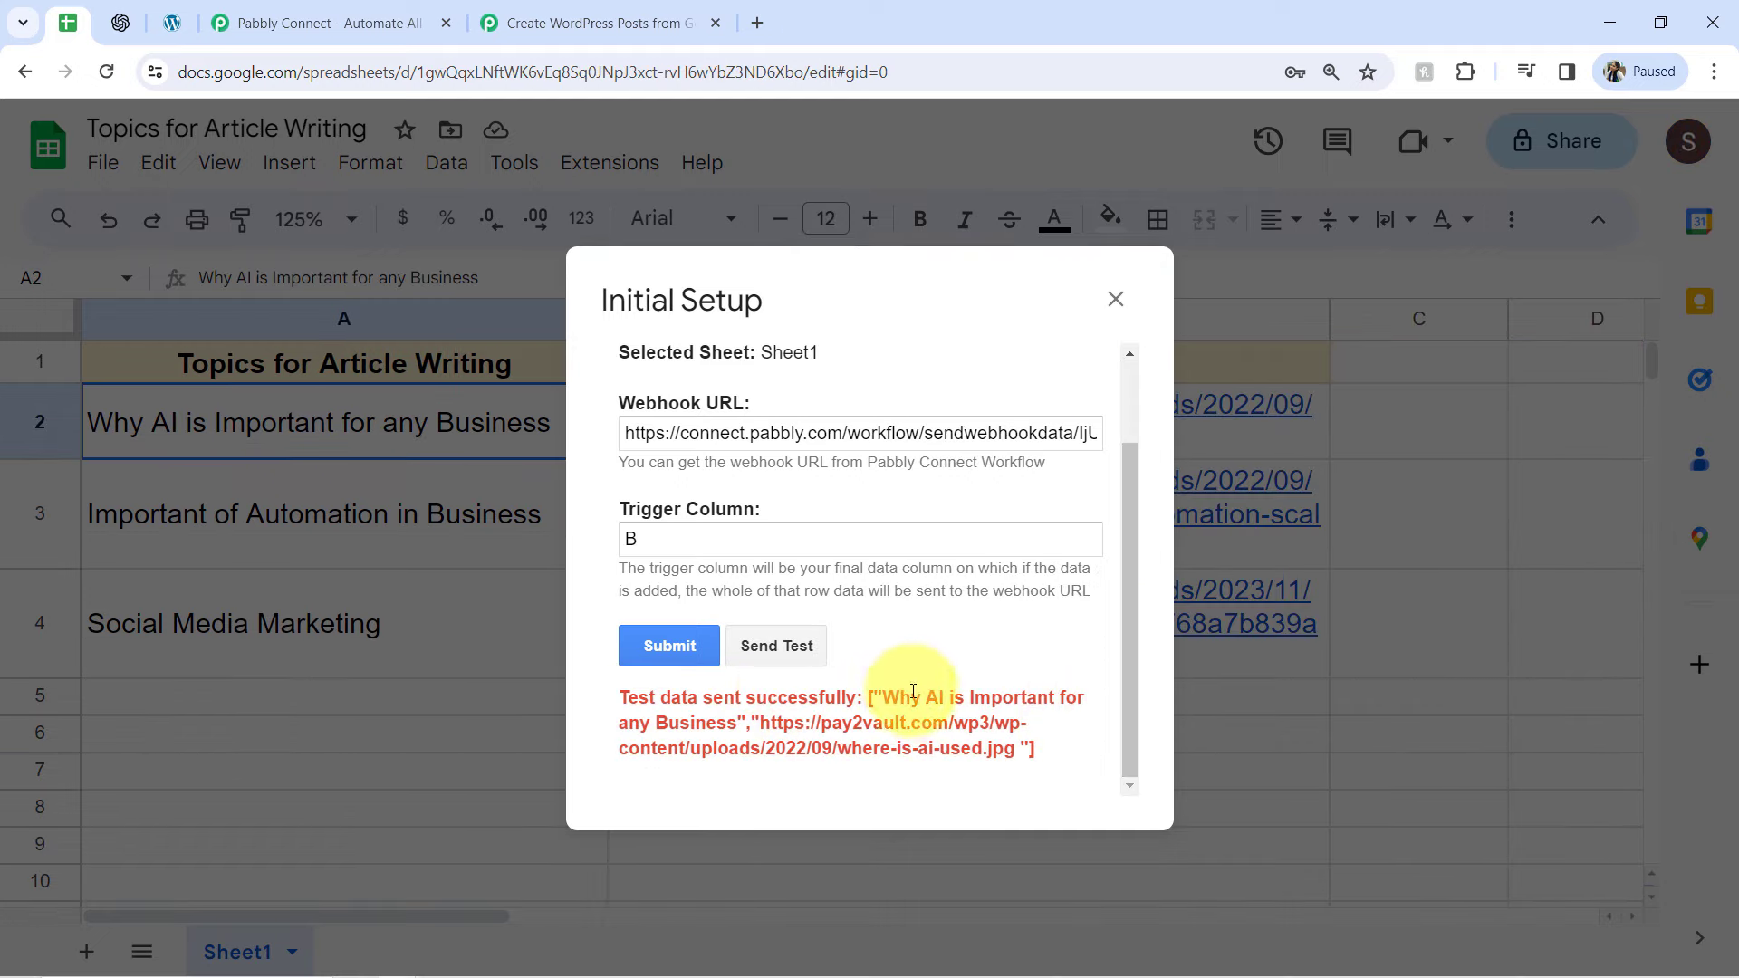
left_click_drag(913, 691, 948, 722)
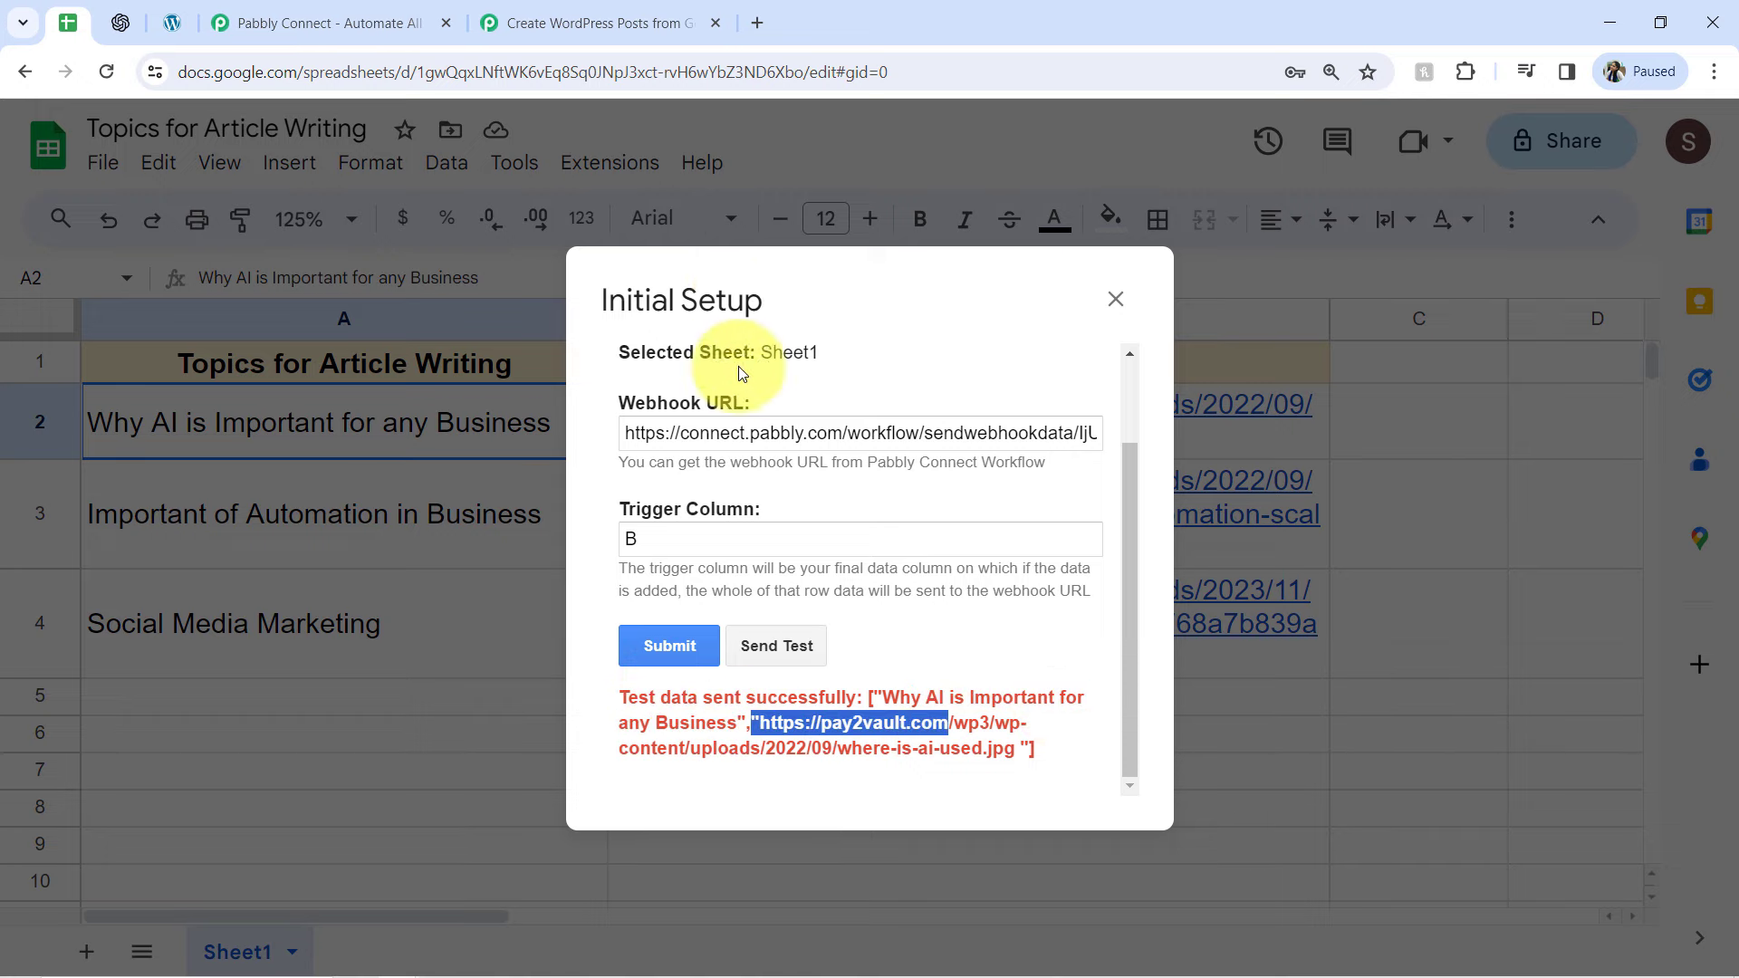
left_click_drag(742, 373, 268, 508)
left_click_drag(455, 444, 450, 445)
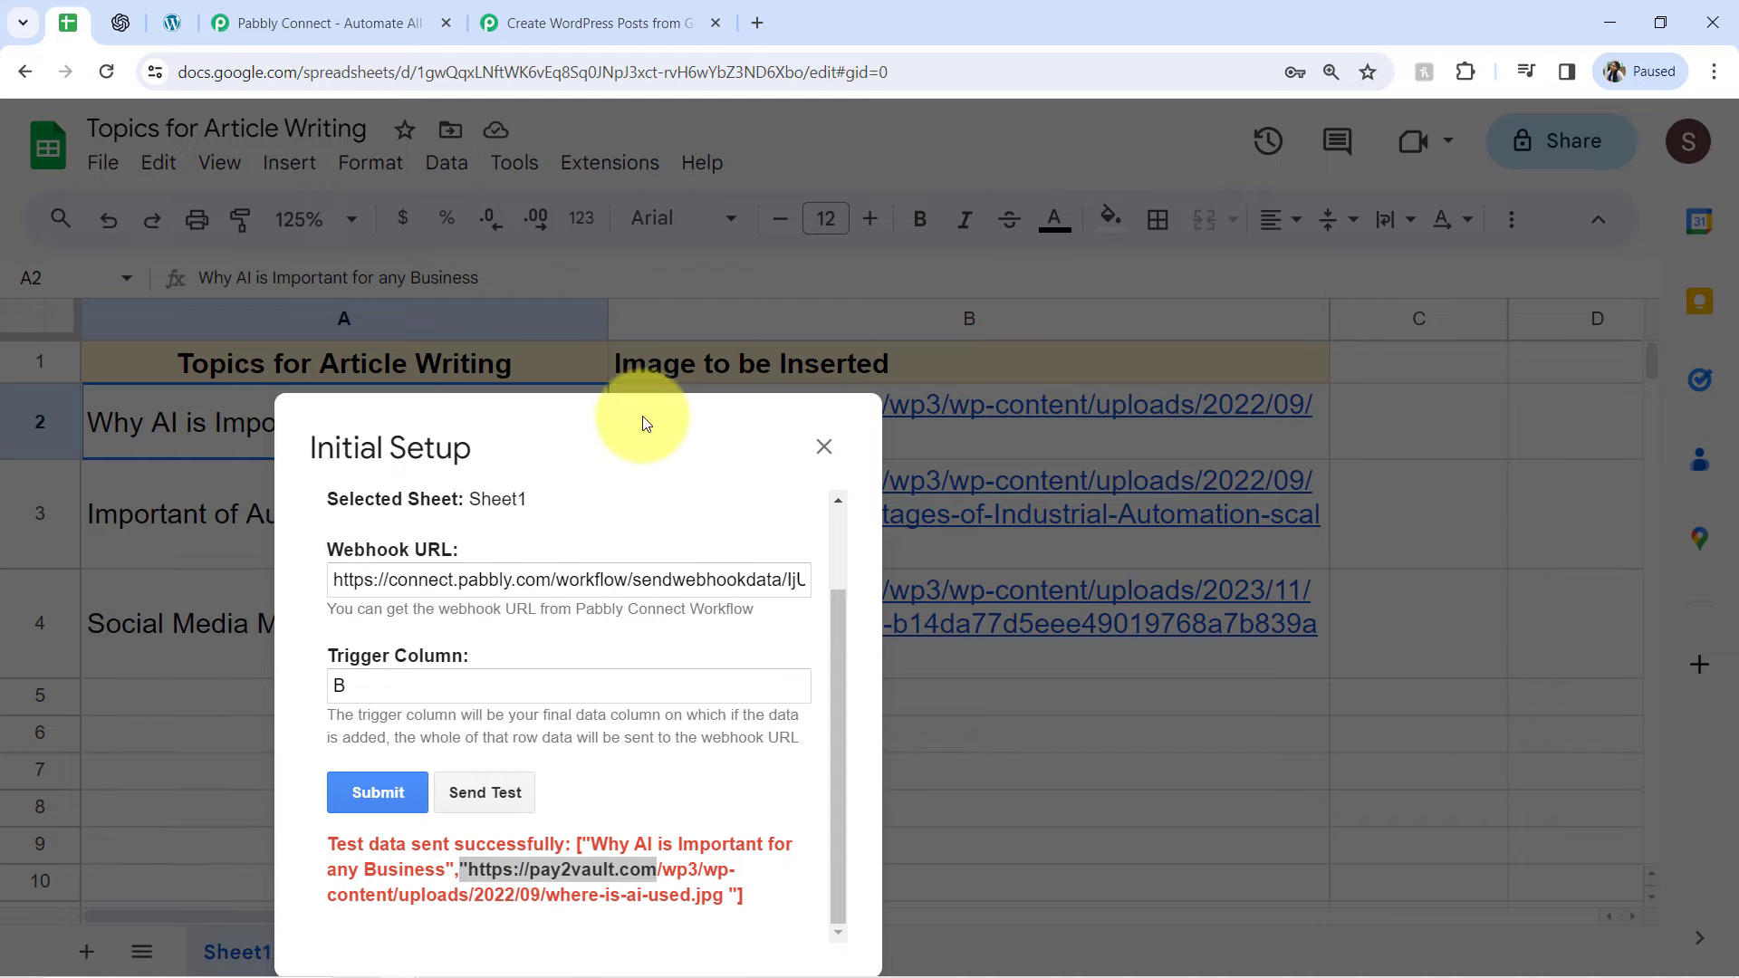
Switch to the Pabbly Connect workflow and examine the trigger column, topic, spreadsheet name, row index and image values in the received webhook response
left_click(534, 23)
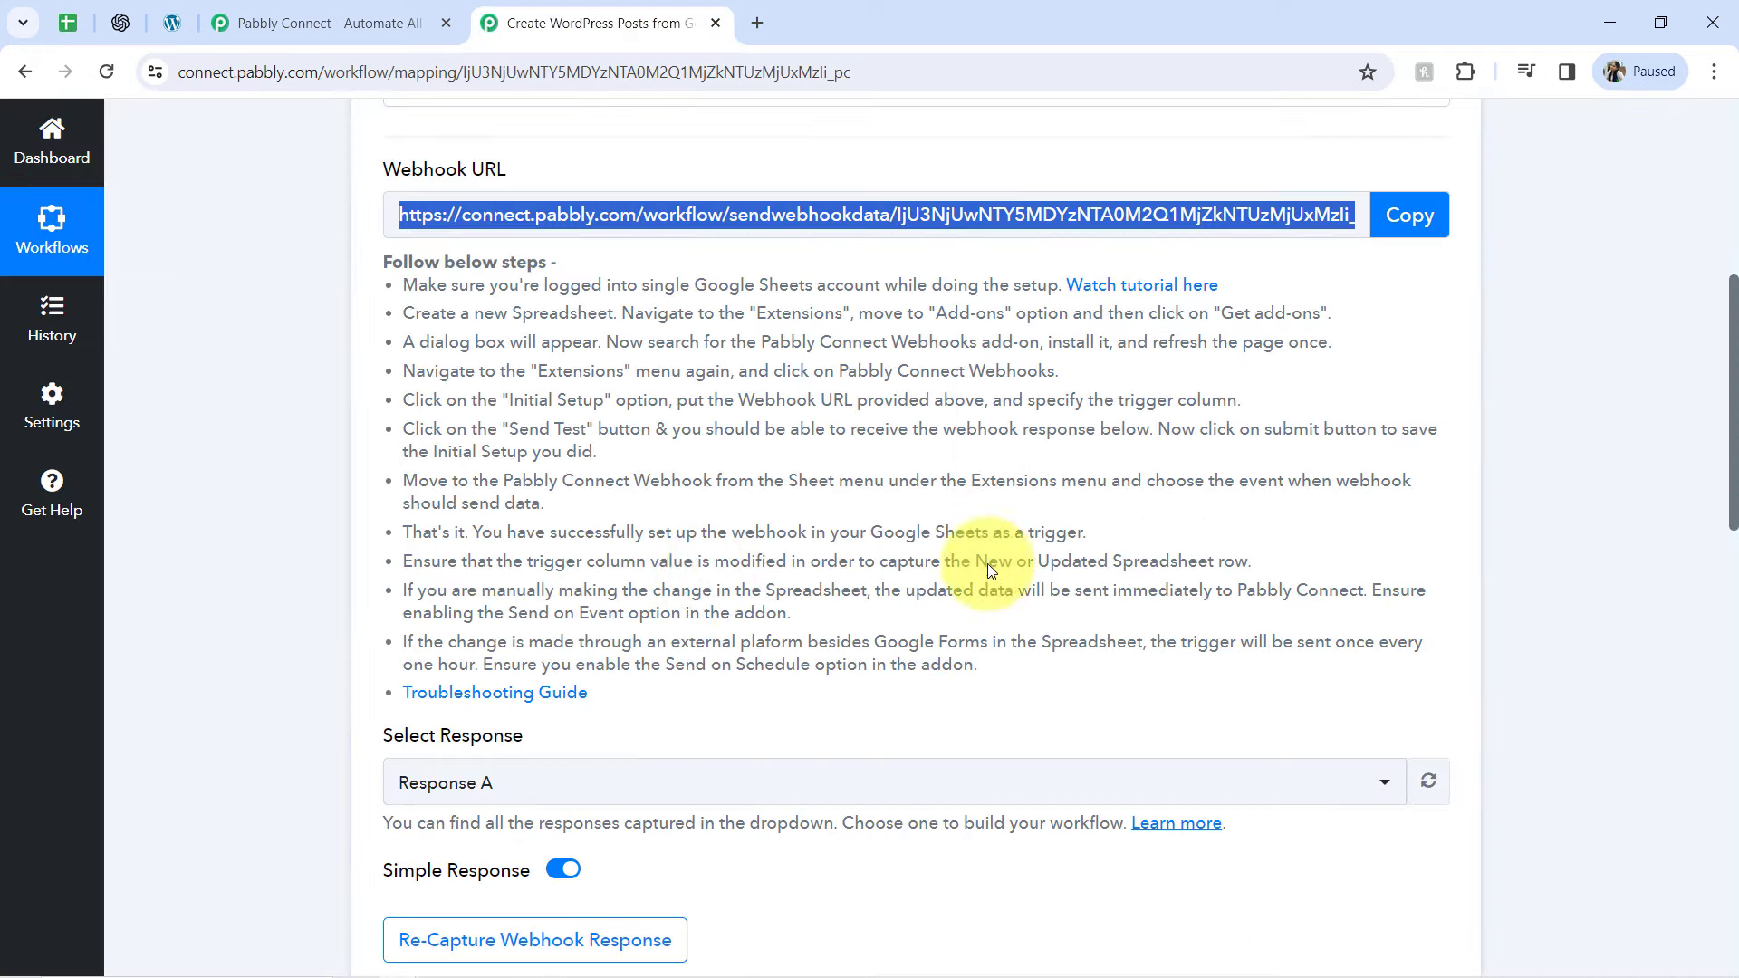
left_click_drag(1726, 379, 1709, 601)
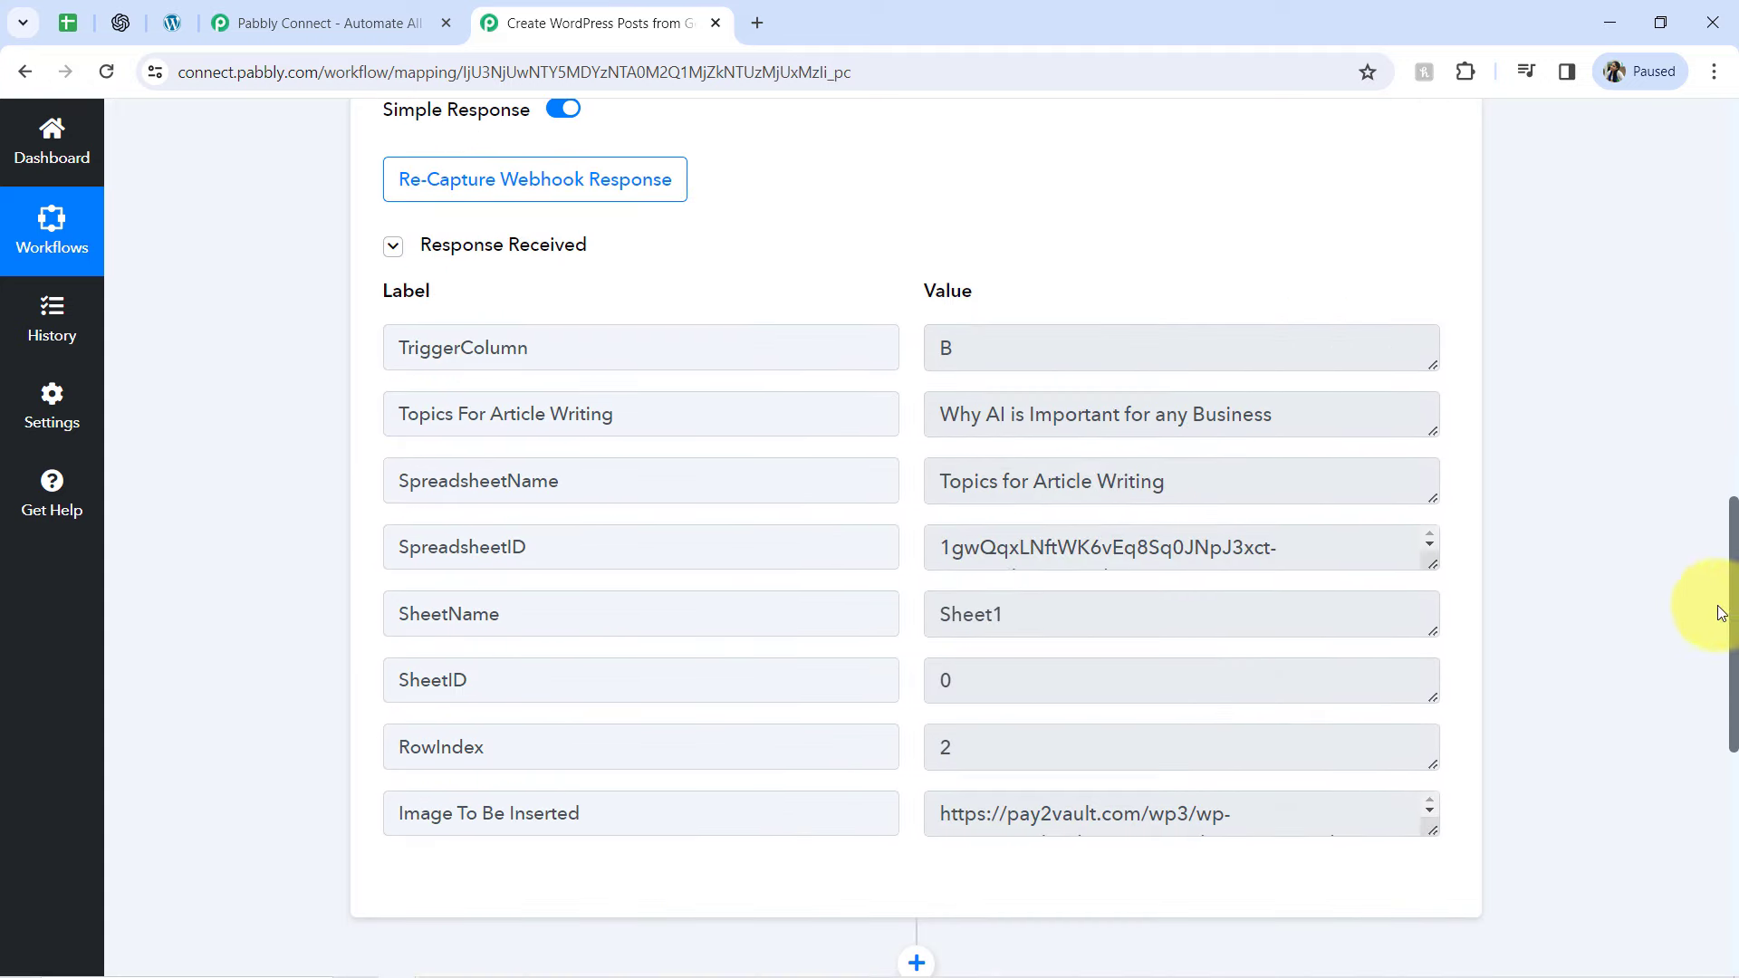
double_click(970, 341)
triple_click(1174, 397)
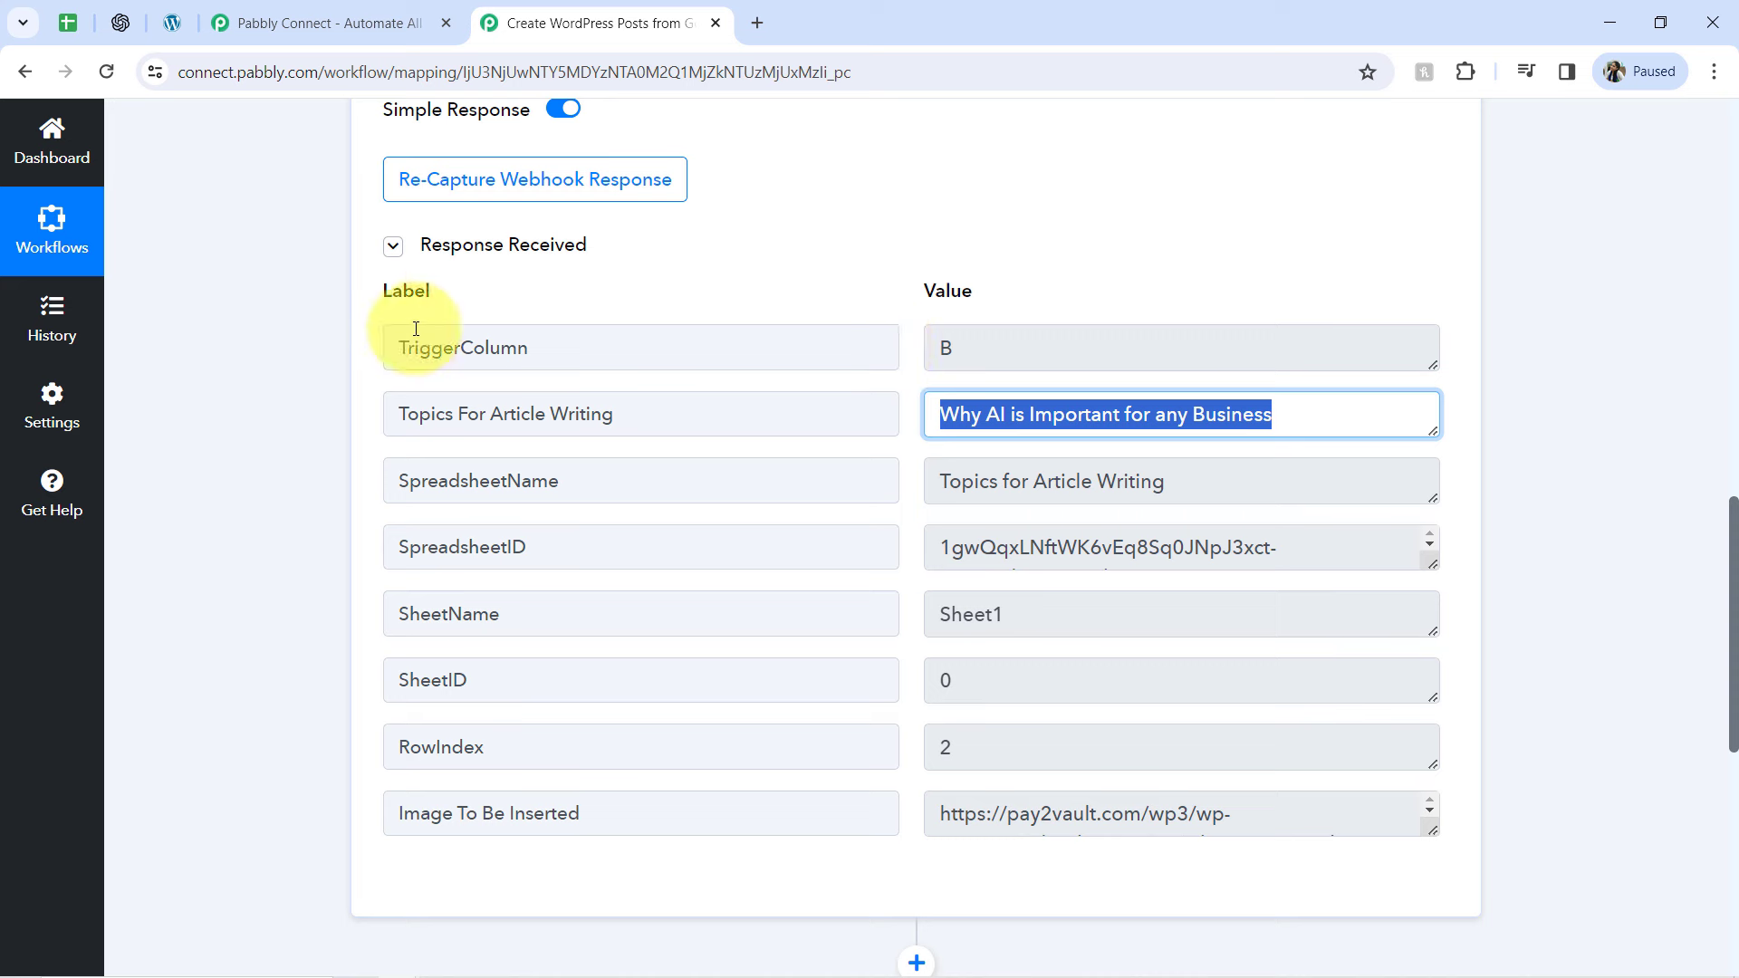
double_click(982, 341)
triple_click(991, 415)
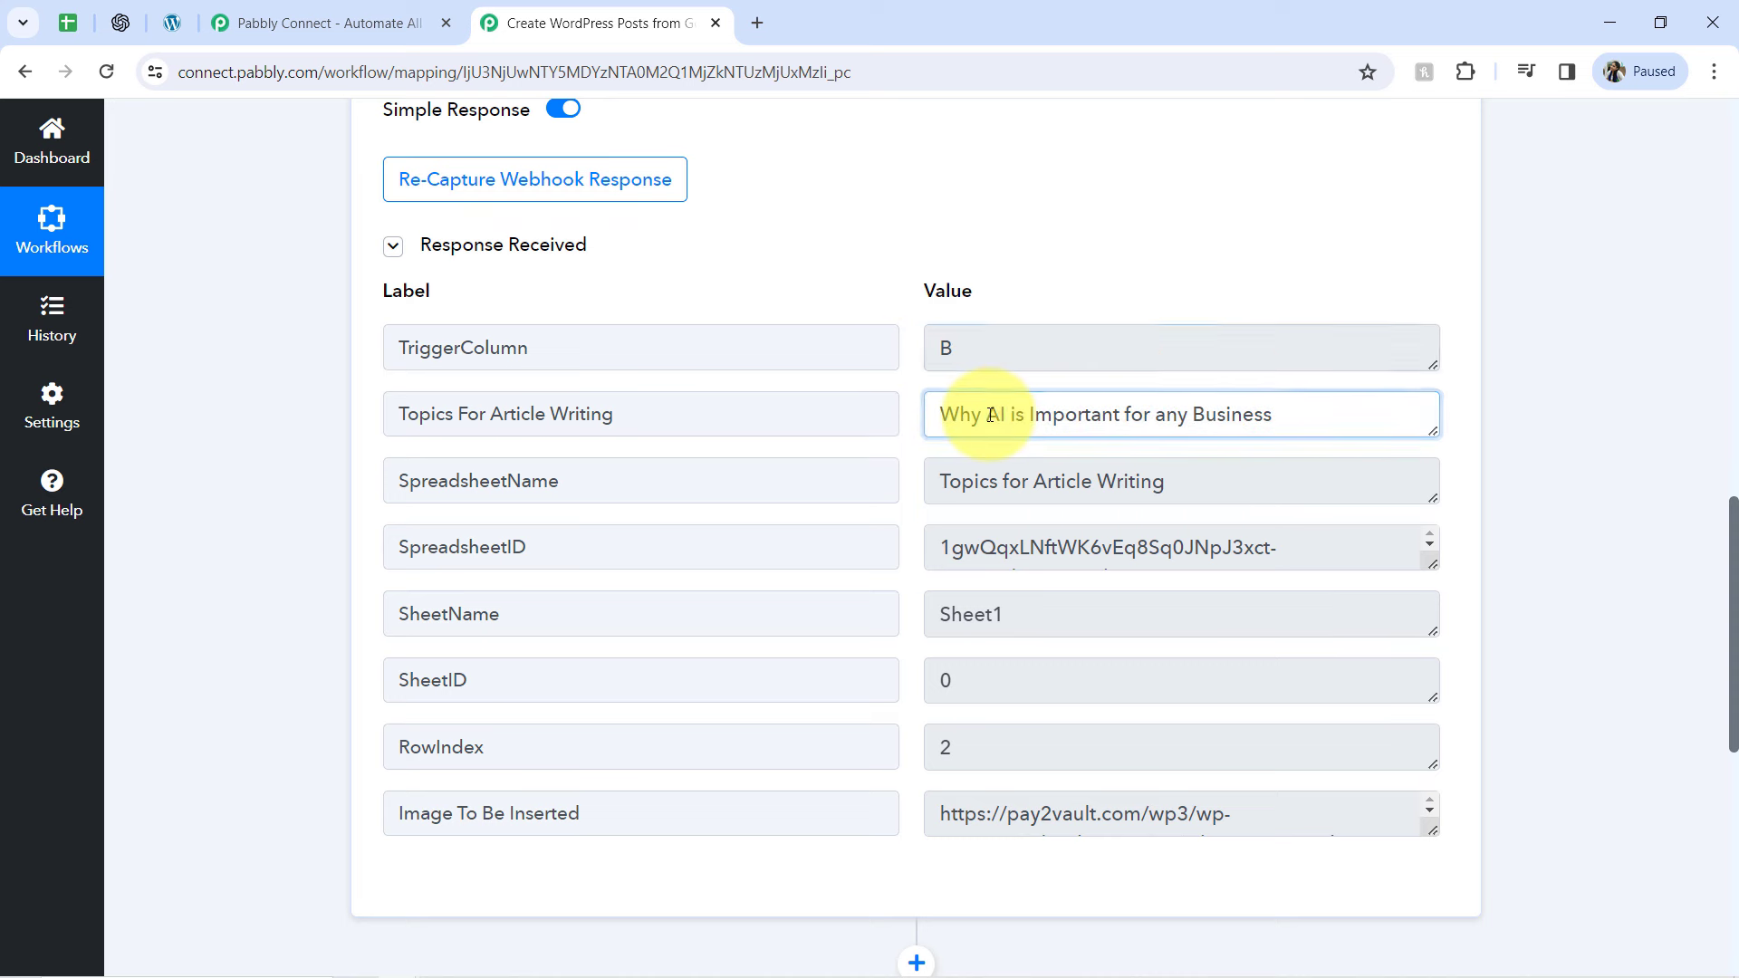
triple_click(976, 482)
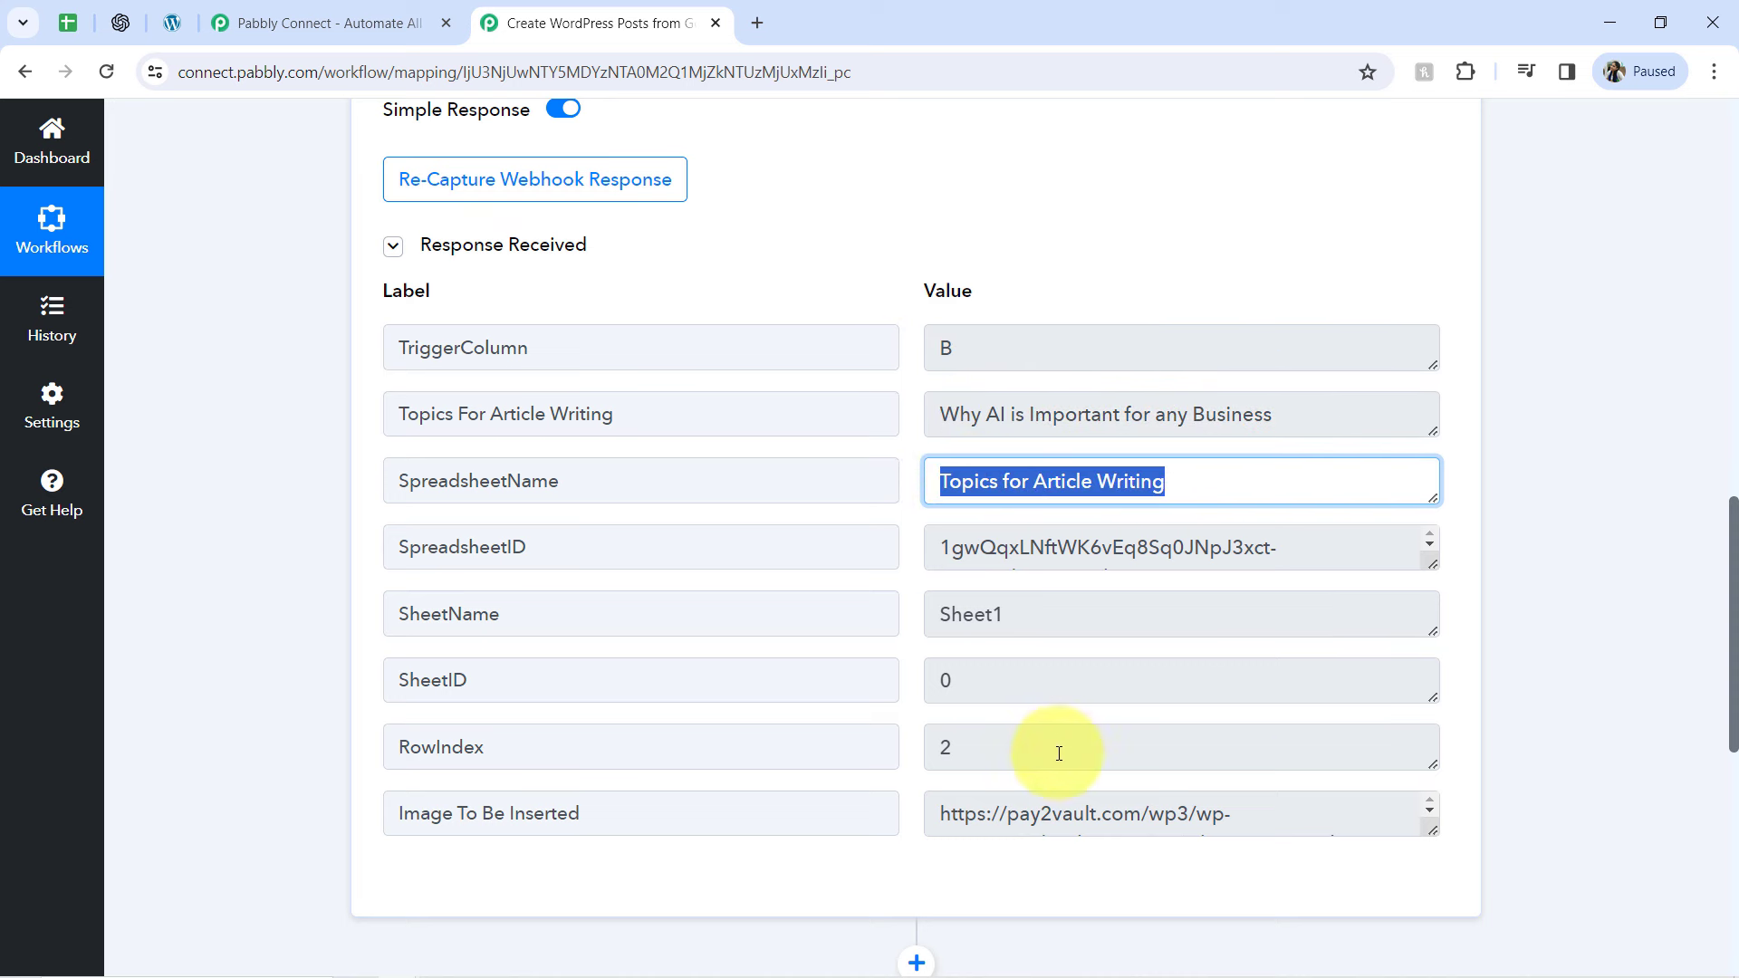
triple_click(986, 737)
triple_click(1017, 815)
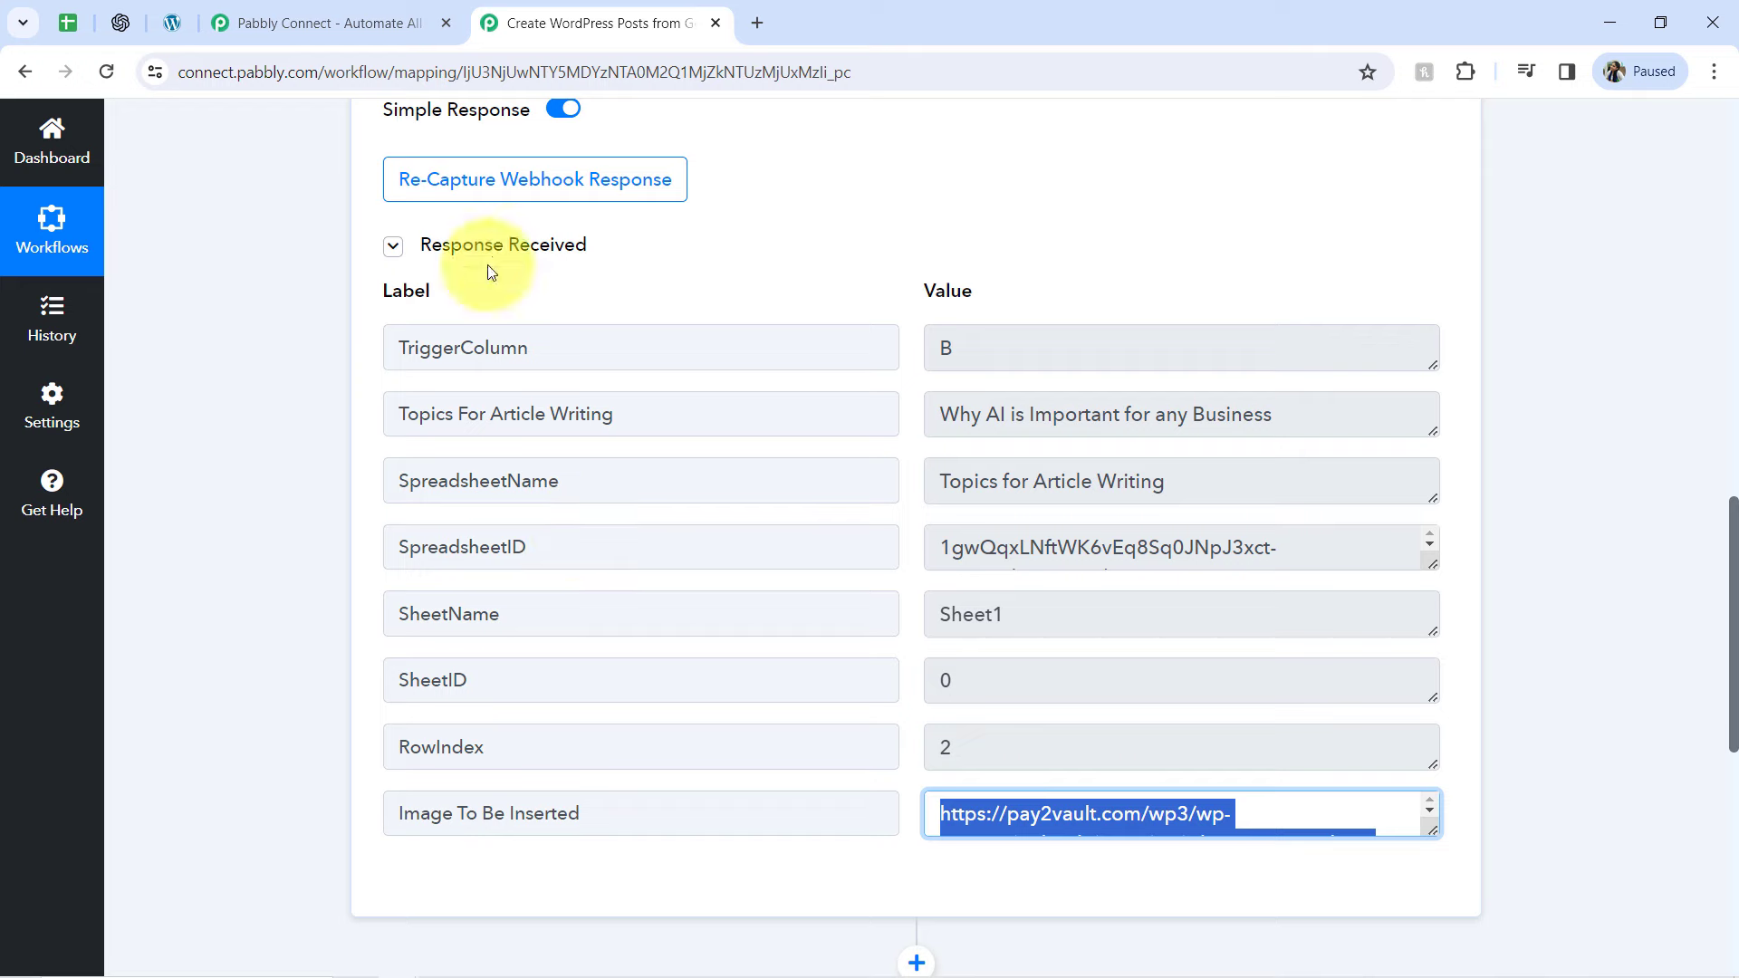
Return to the Topics for Article Writing spreadsheet, submit the webhook's Initial Setup and close it
left_click(63, 26)
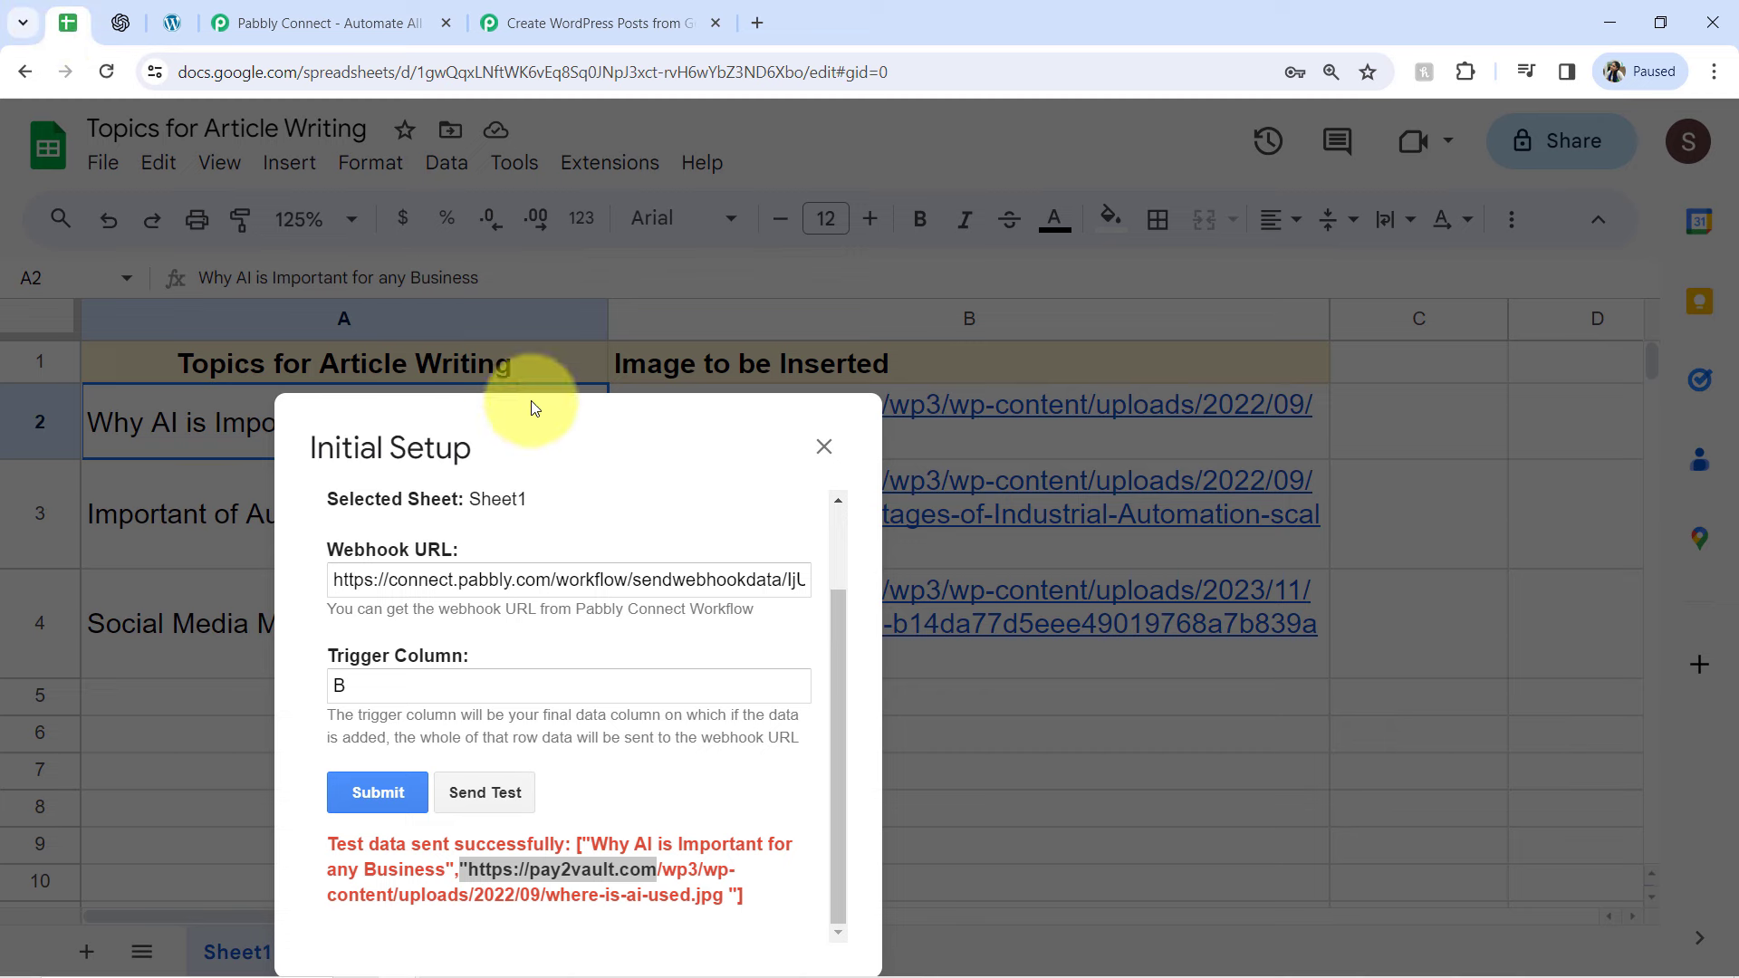
left_click(529, 623)
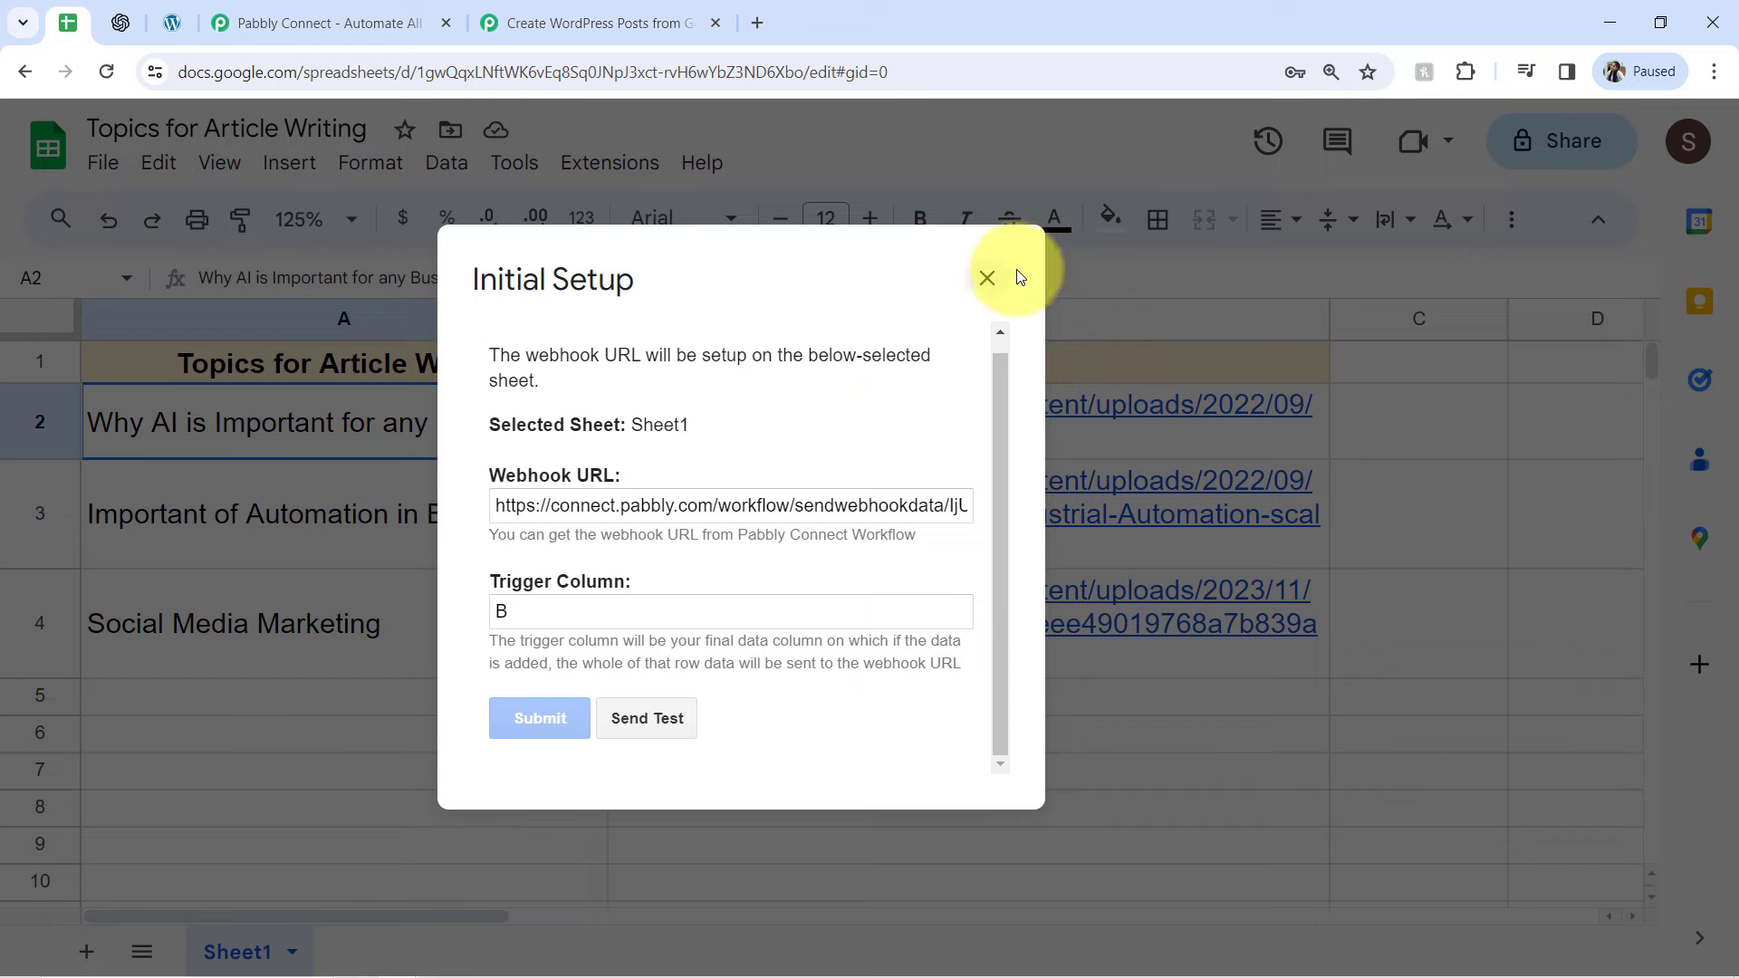
left_click(986, 281)
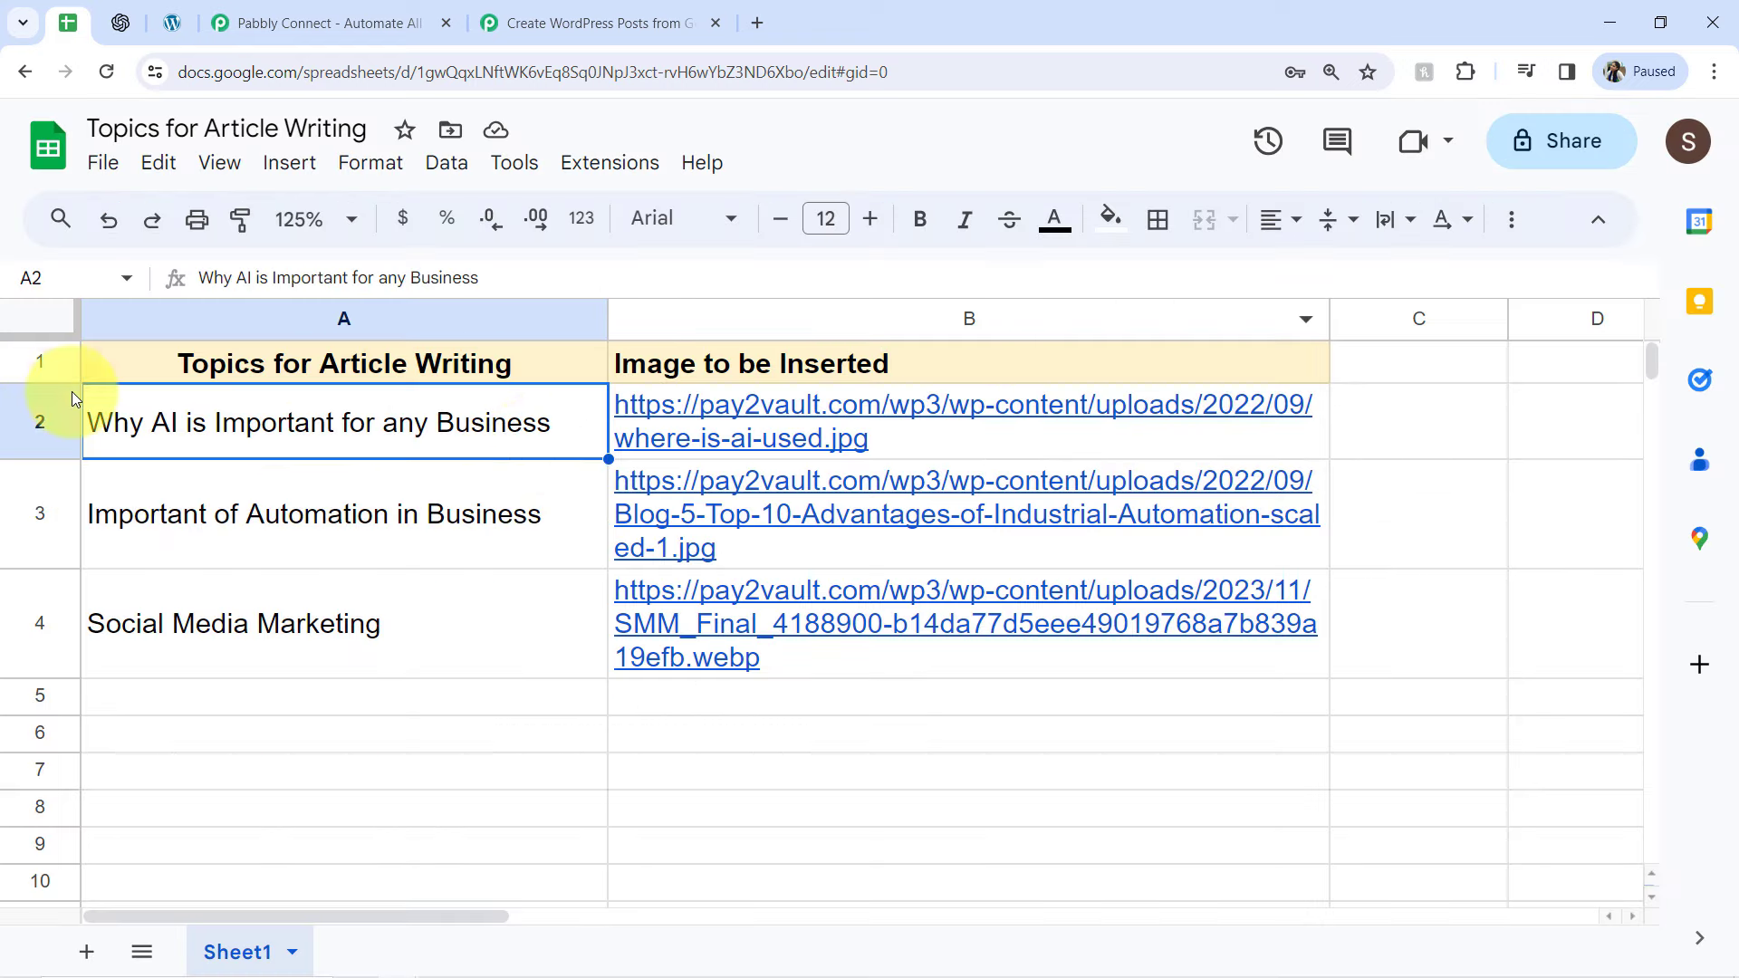
left_click_drag(550, 653, 842, 622)
left_click_drag(551, 699, 691, 738)
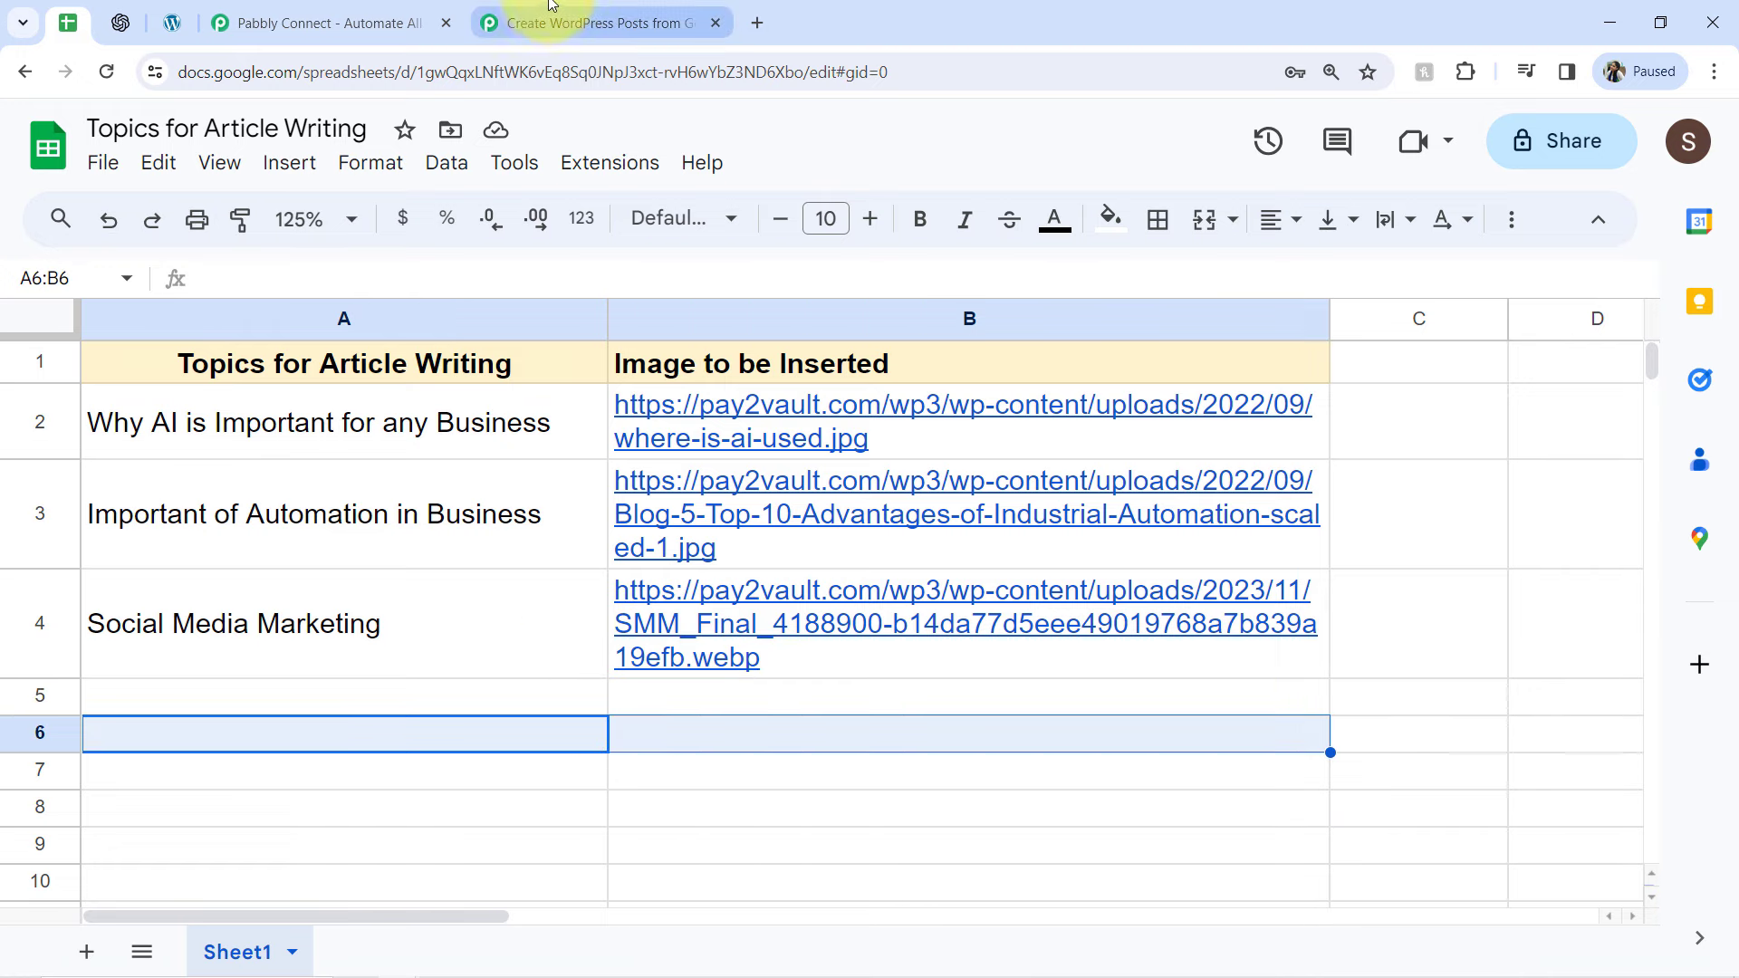
left_click(605, 27)
left_click_drag(1738, 584, 1687, 213)
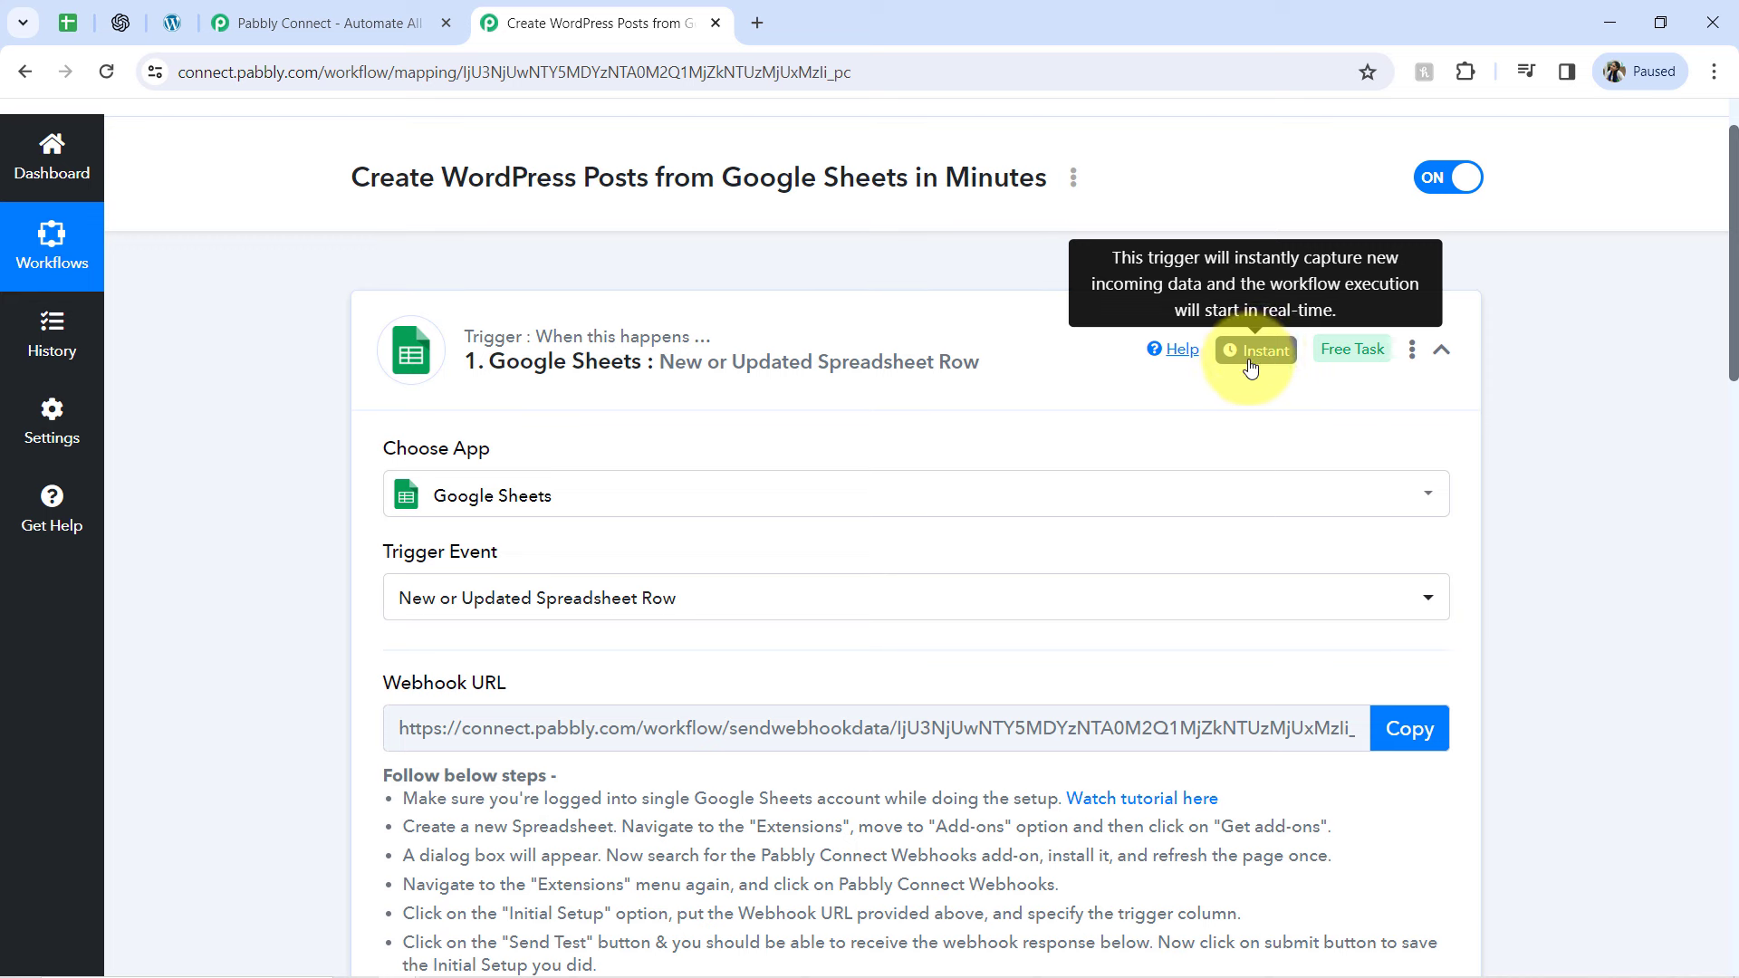
In the Topics for Article Writing spreadsheet, enable Send On Event for Pabbly Connect Webhooks and check that the option is active
left_click(70, 22)
left_click(633, 168)
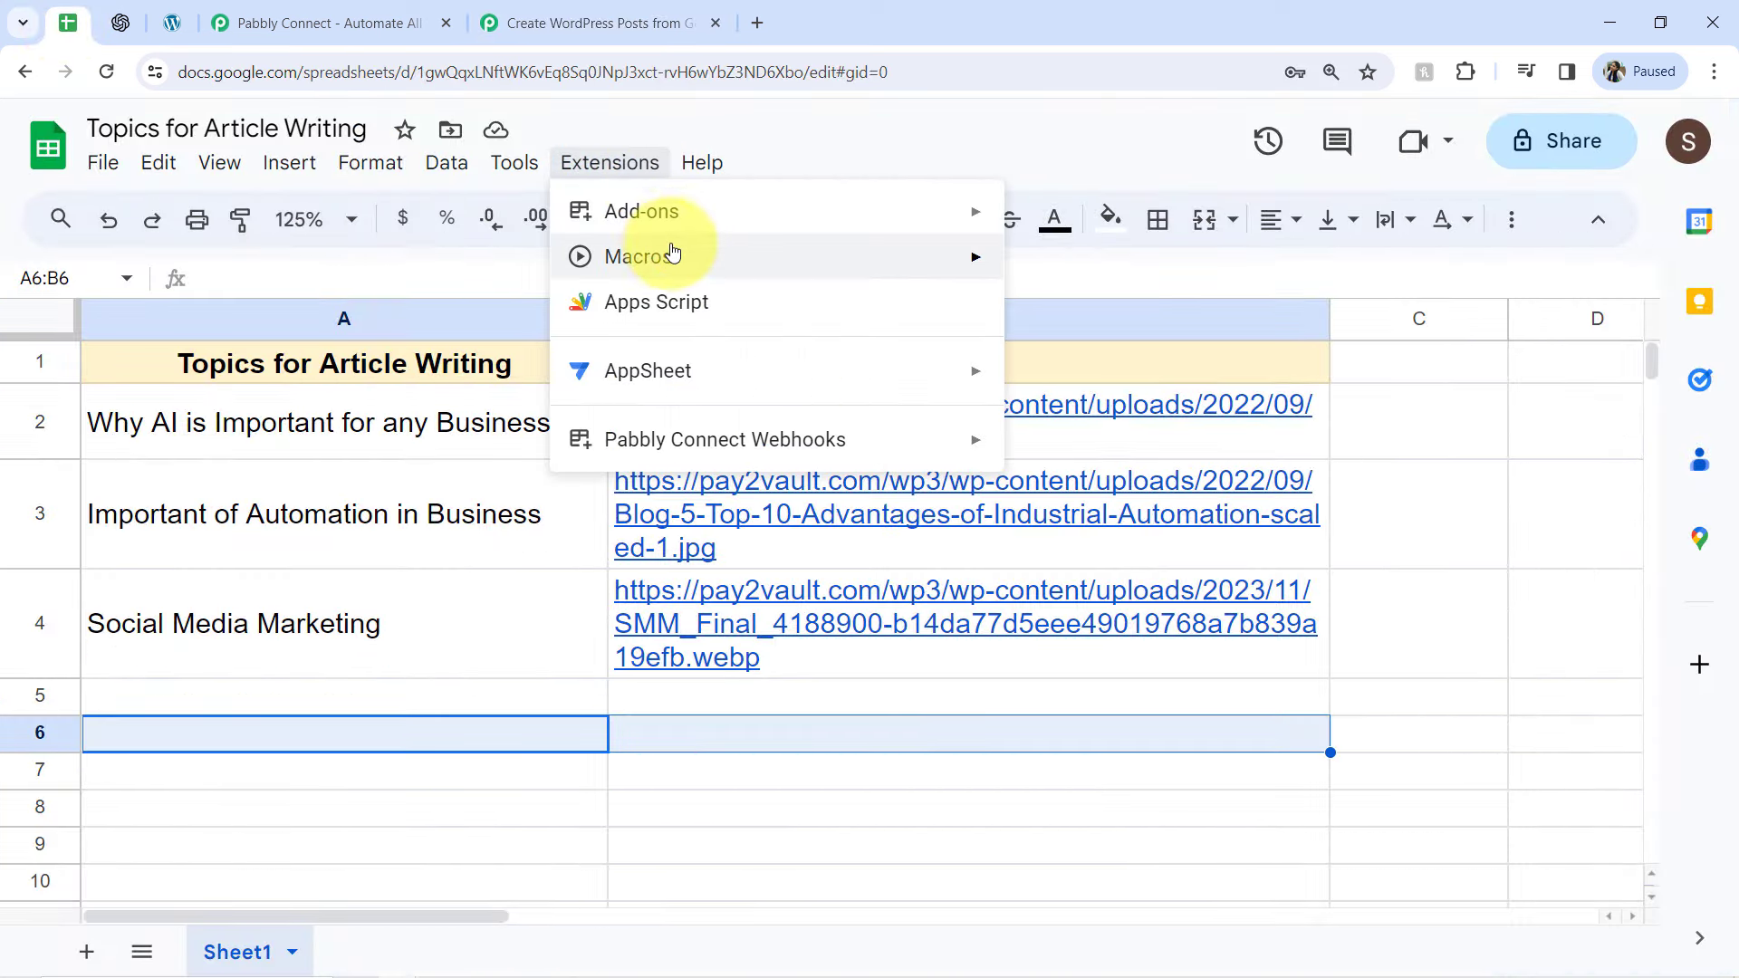
mouse_move(728, 439)
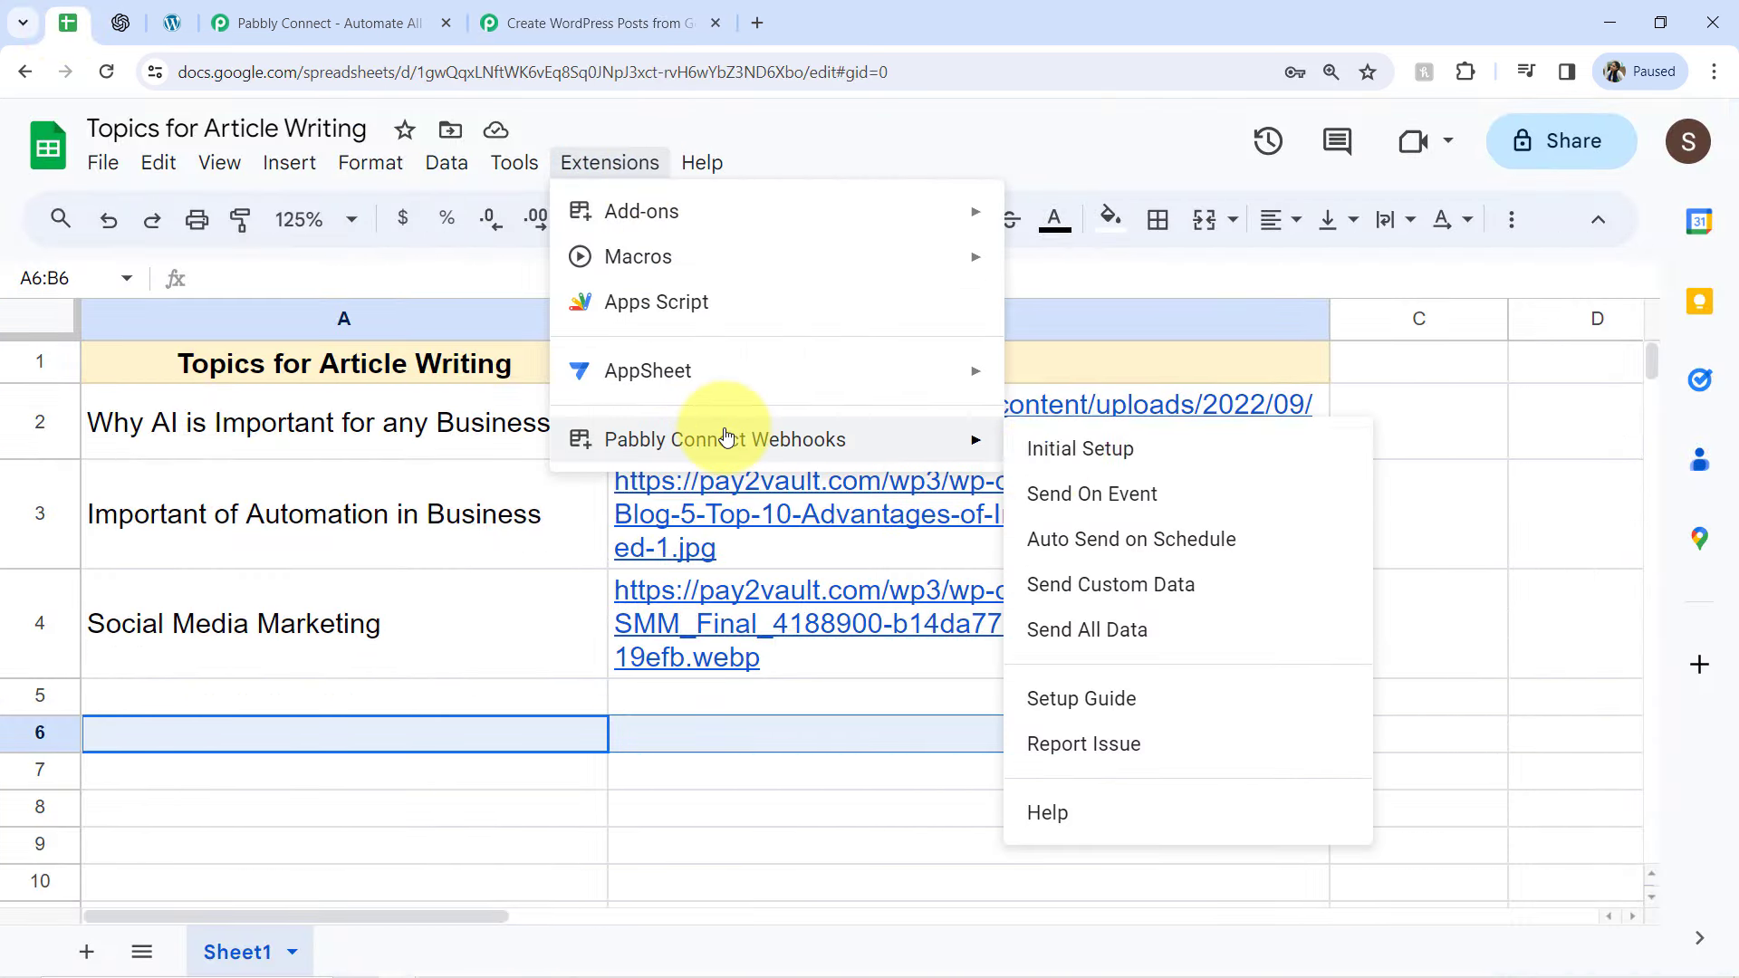
left_click(1093, 508)
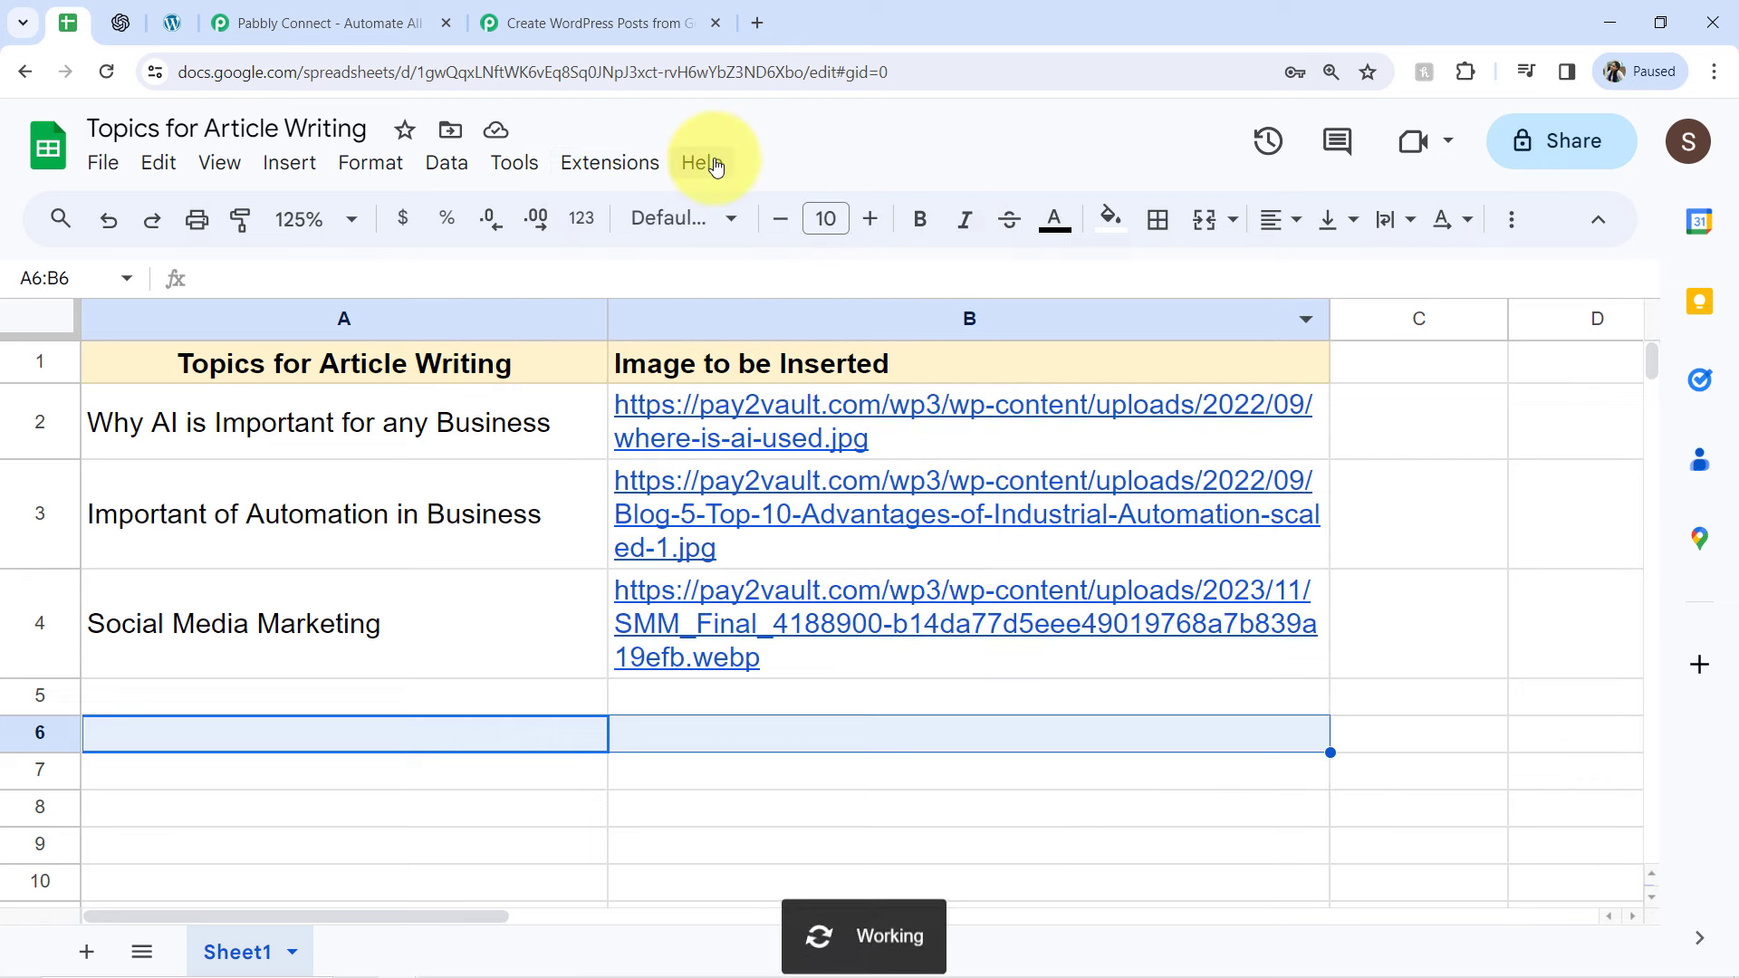
left_click(610, 163)
mouse_move(691, 444)
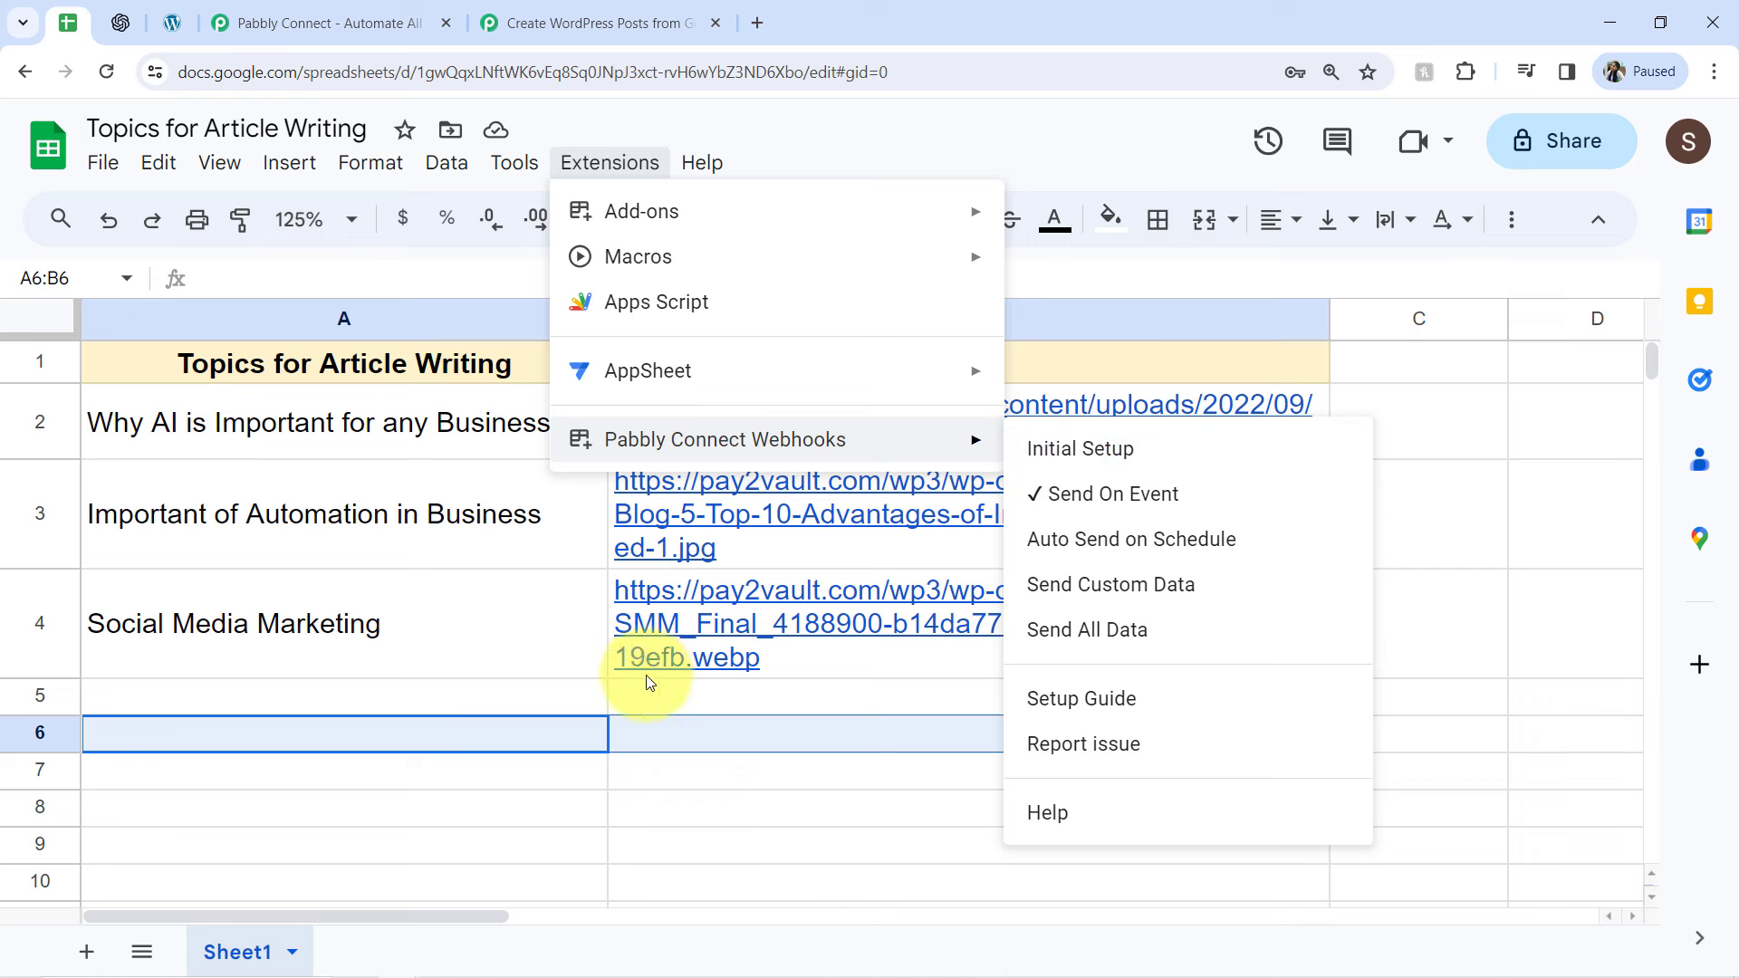
left_click_drag(591, 697, 714, 737)
left_click(584, 735)
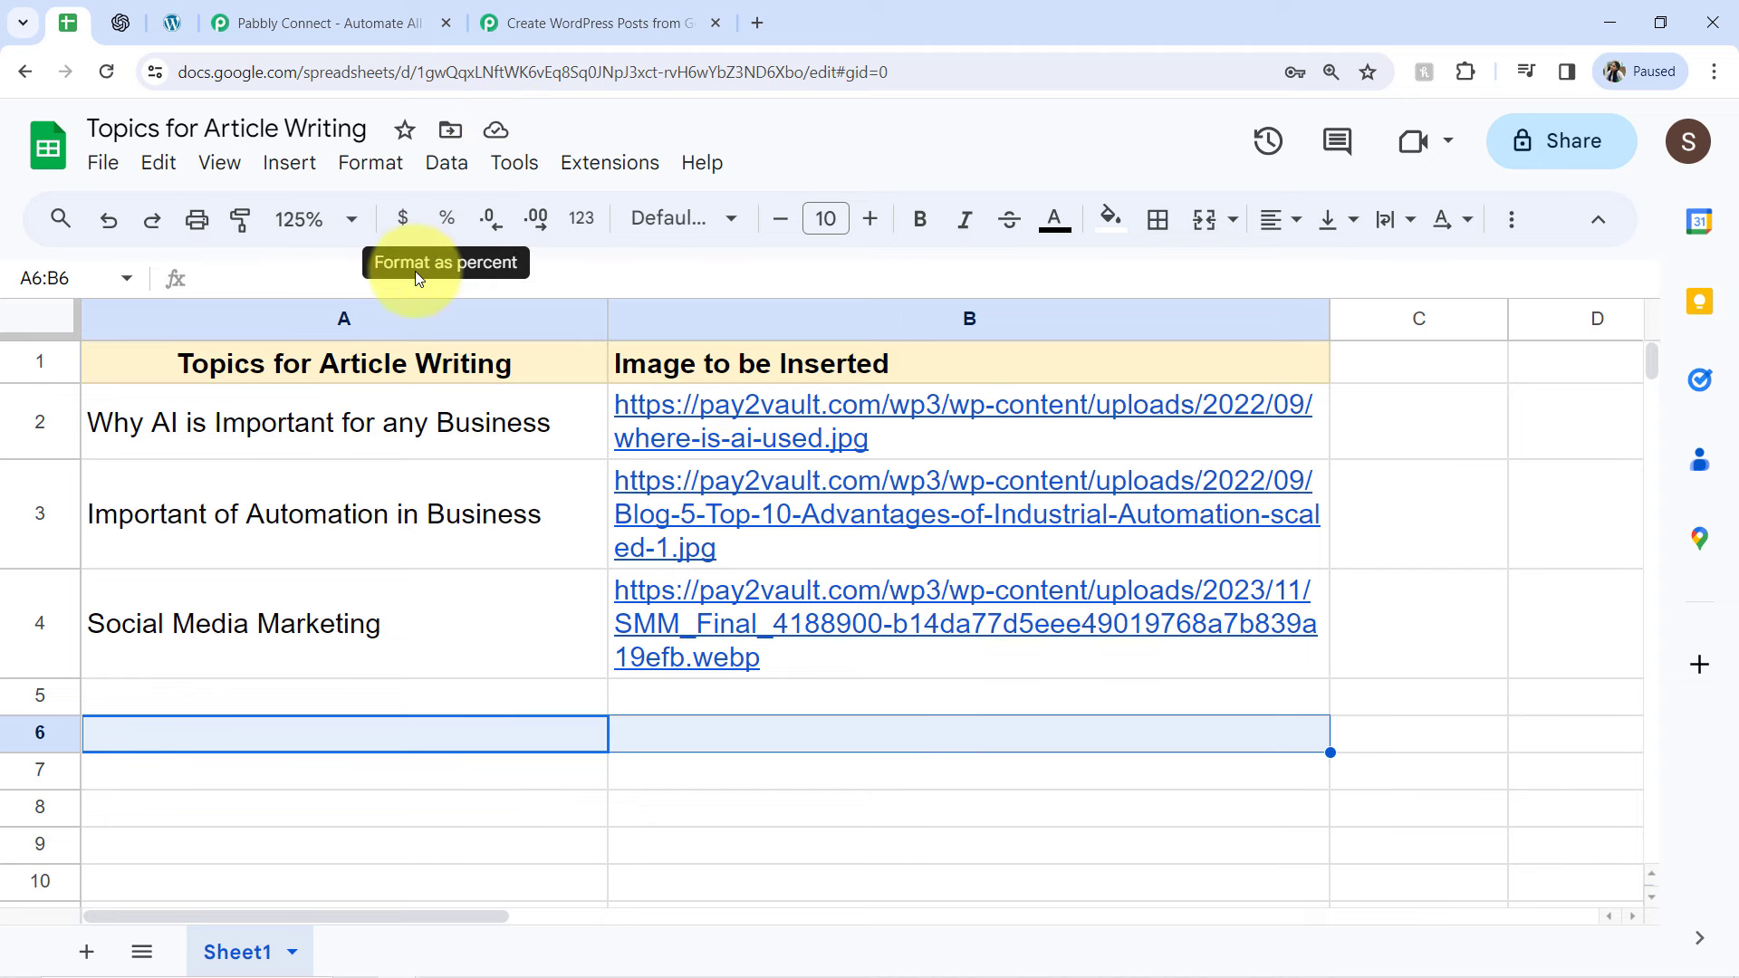
left_click(503, 29)
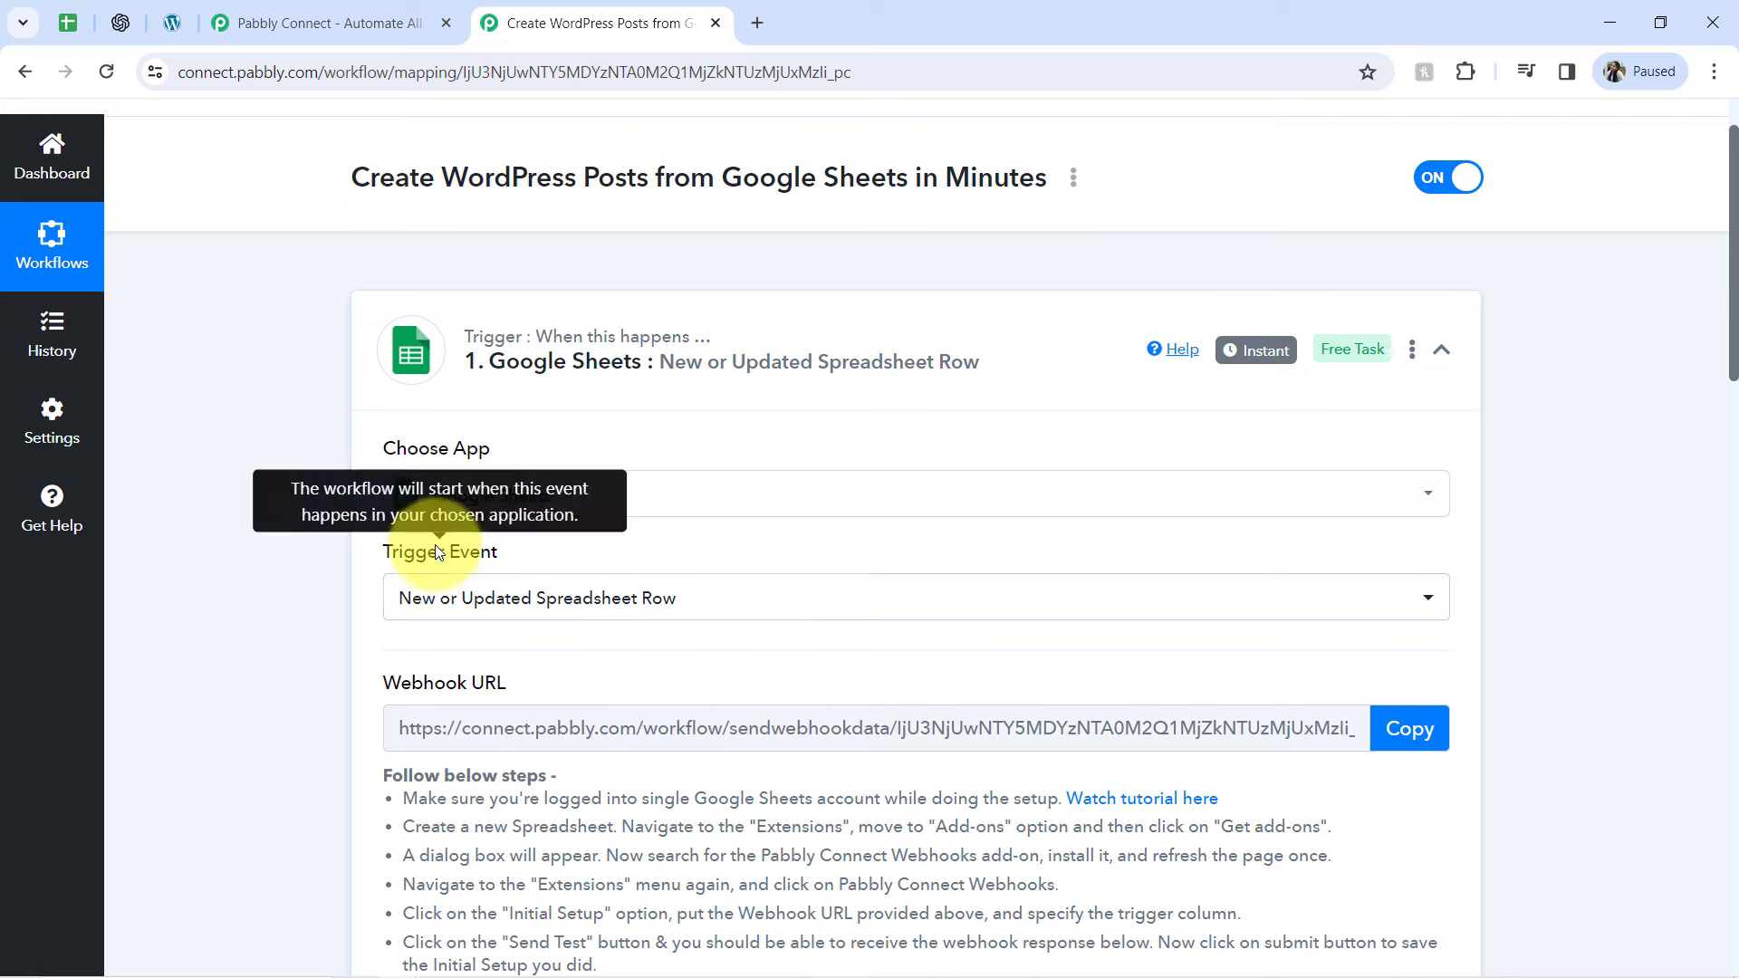
left_click(88, 22)
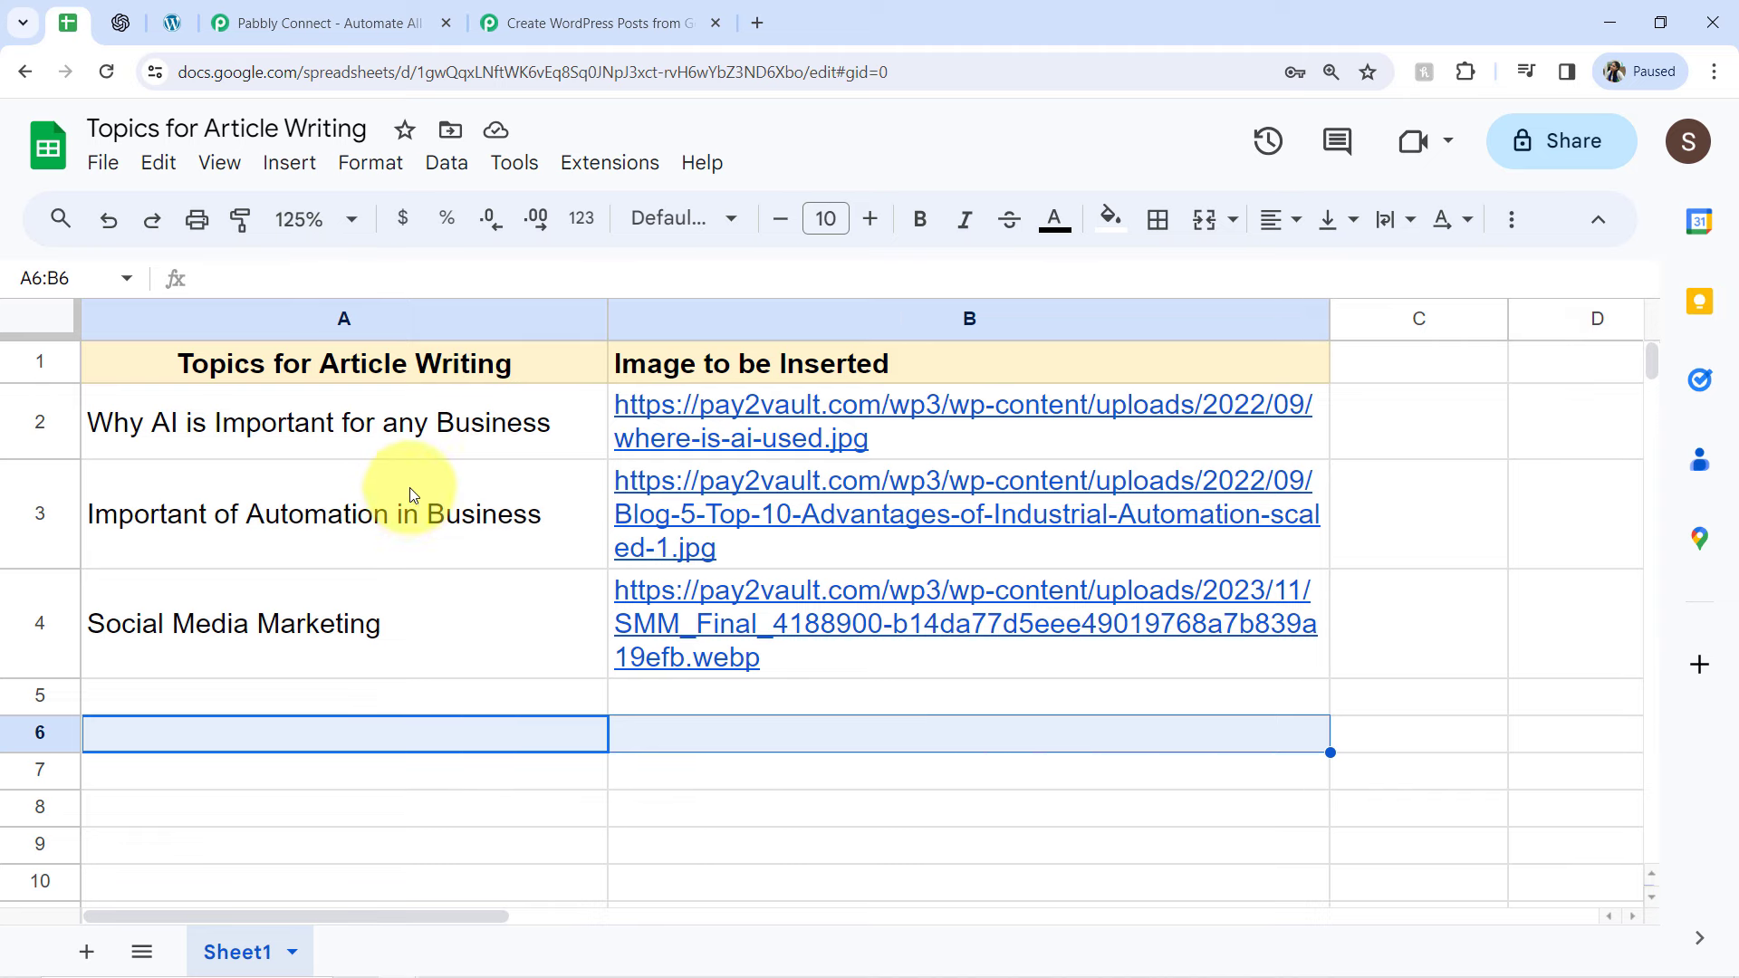
Switch to the Pabbly Connect workflow and choose OpenAI (ChatGPT, DALL-E) as the app for the second step's action
left_click(564, 7)
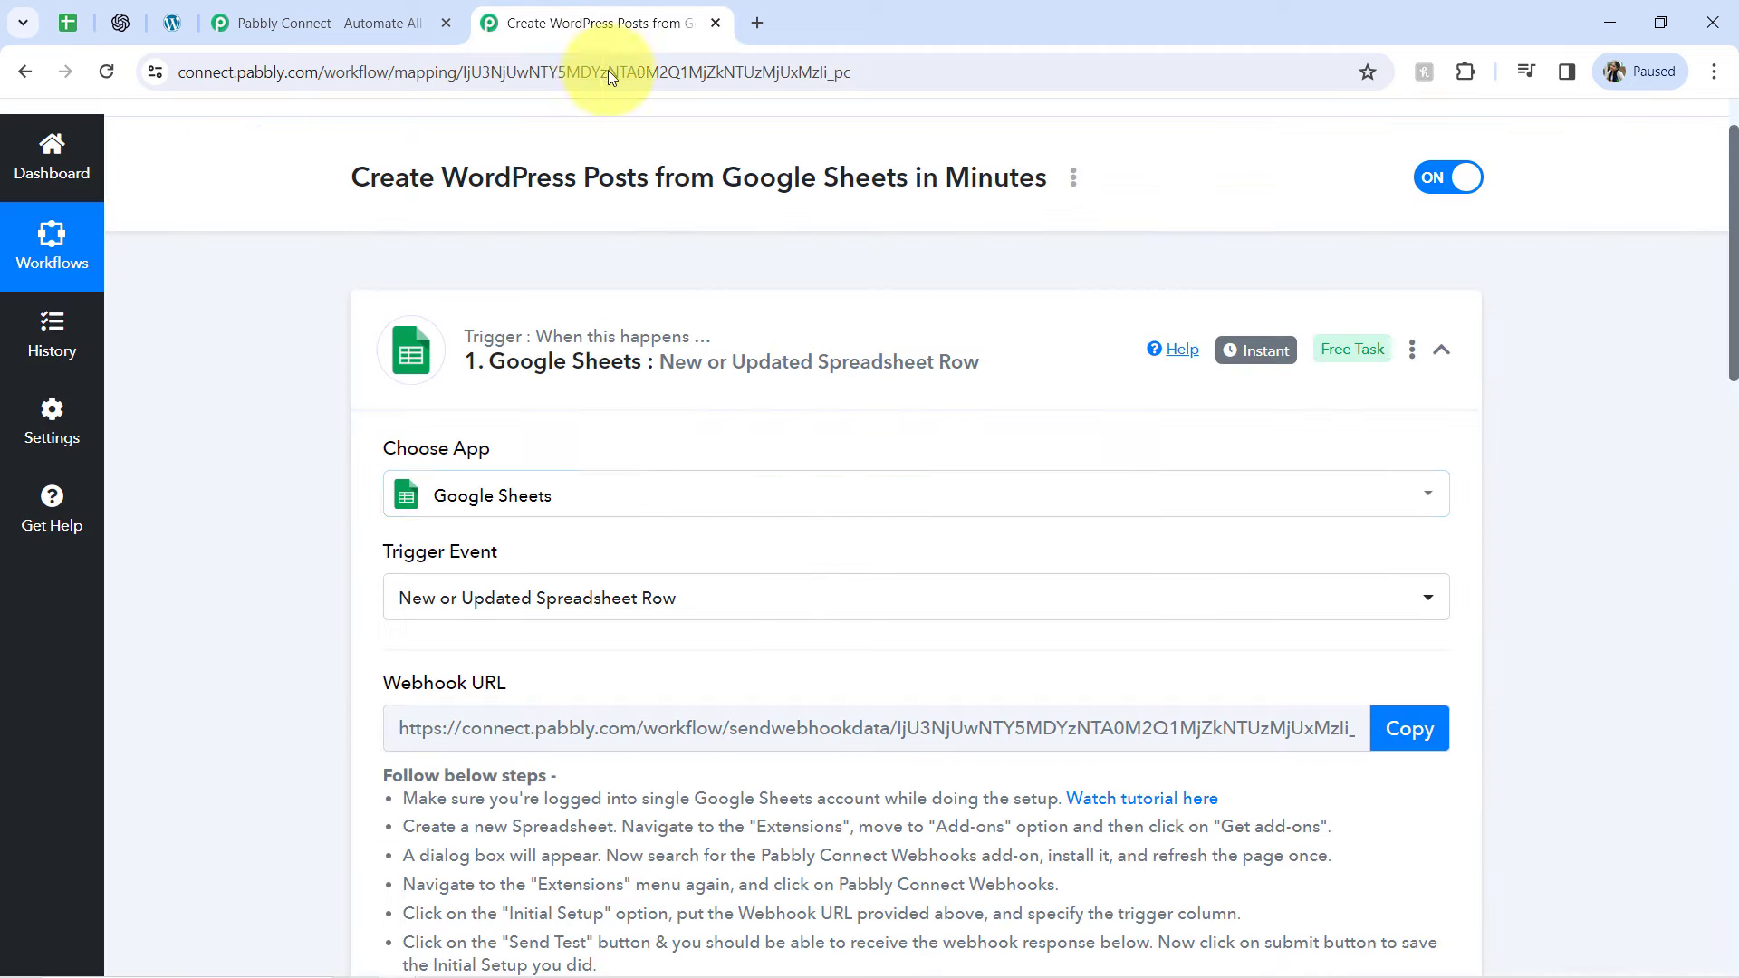
left_click_drag(1732, 299, 1673, 886)
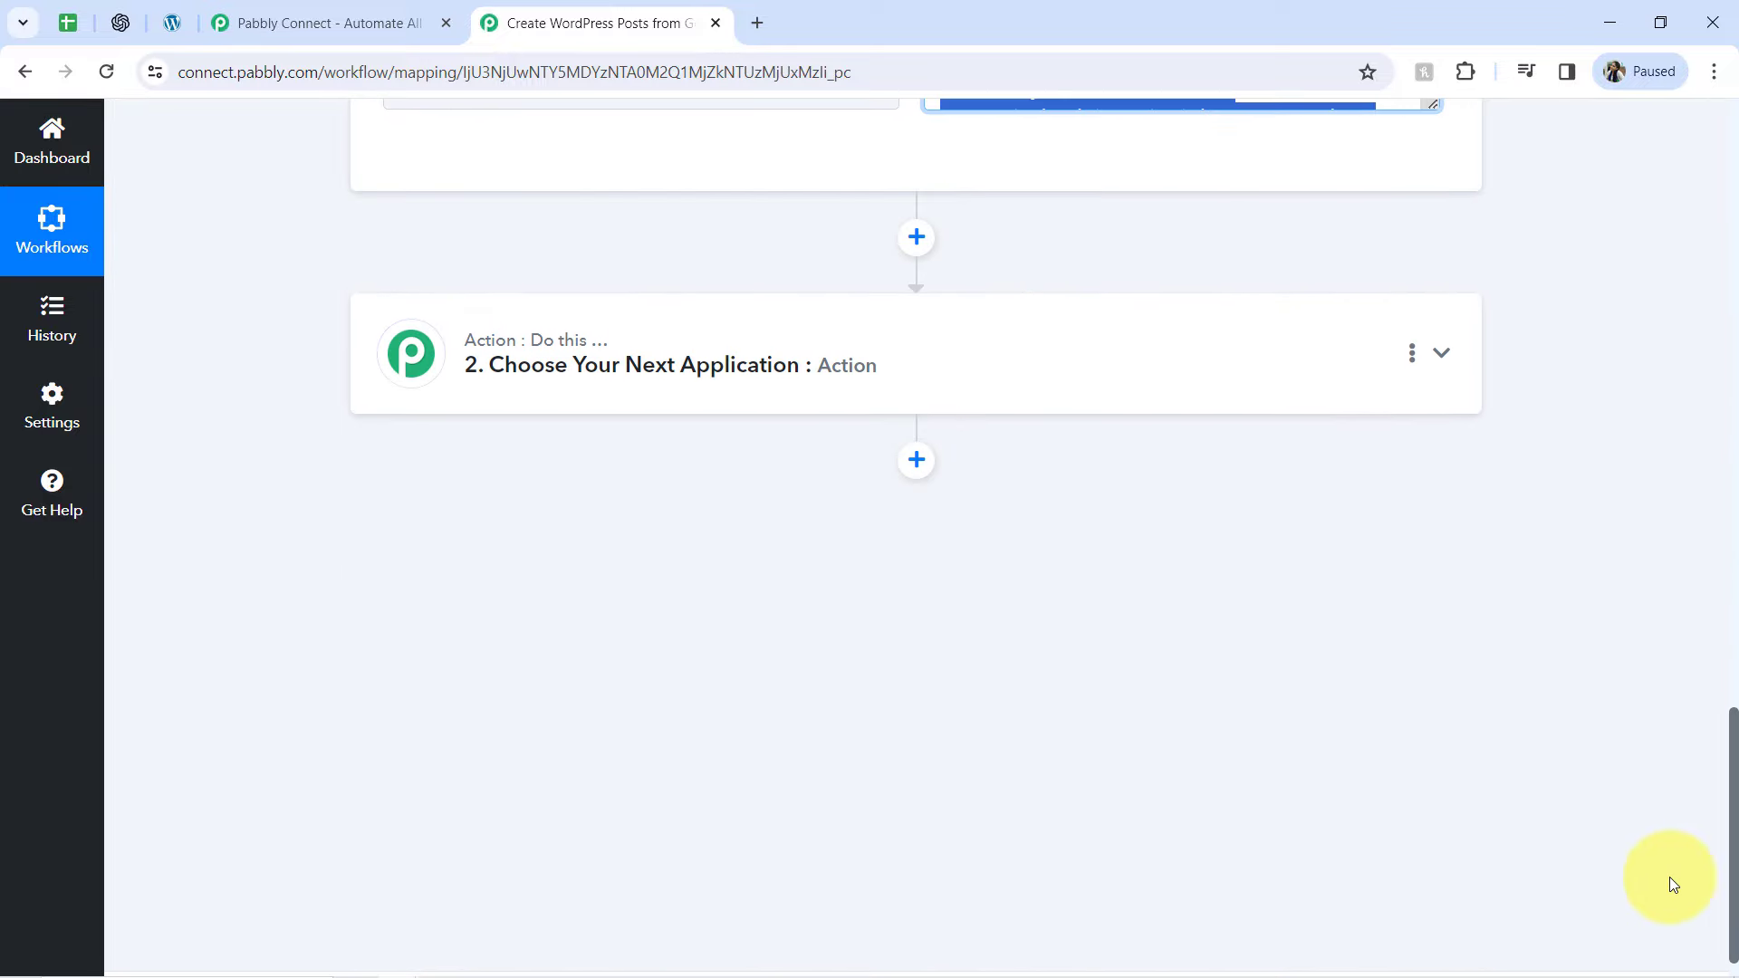
left_click(507, 354)
scroll(514, 361, "up", 6)
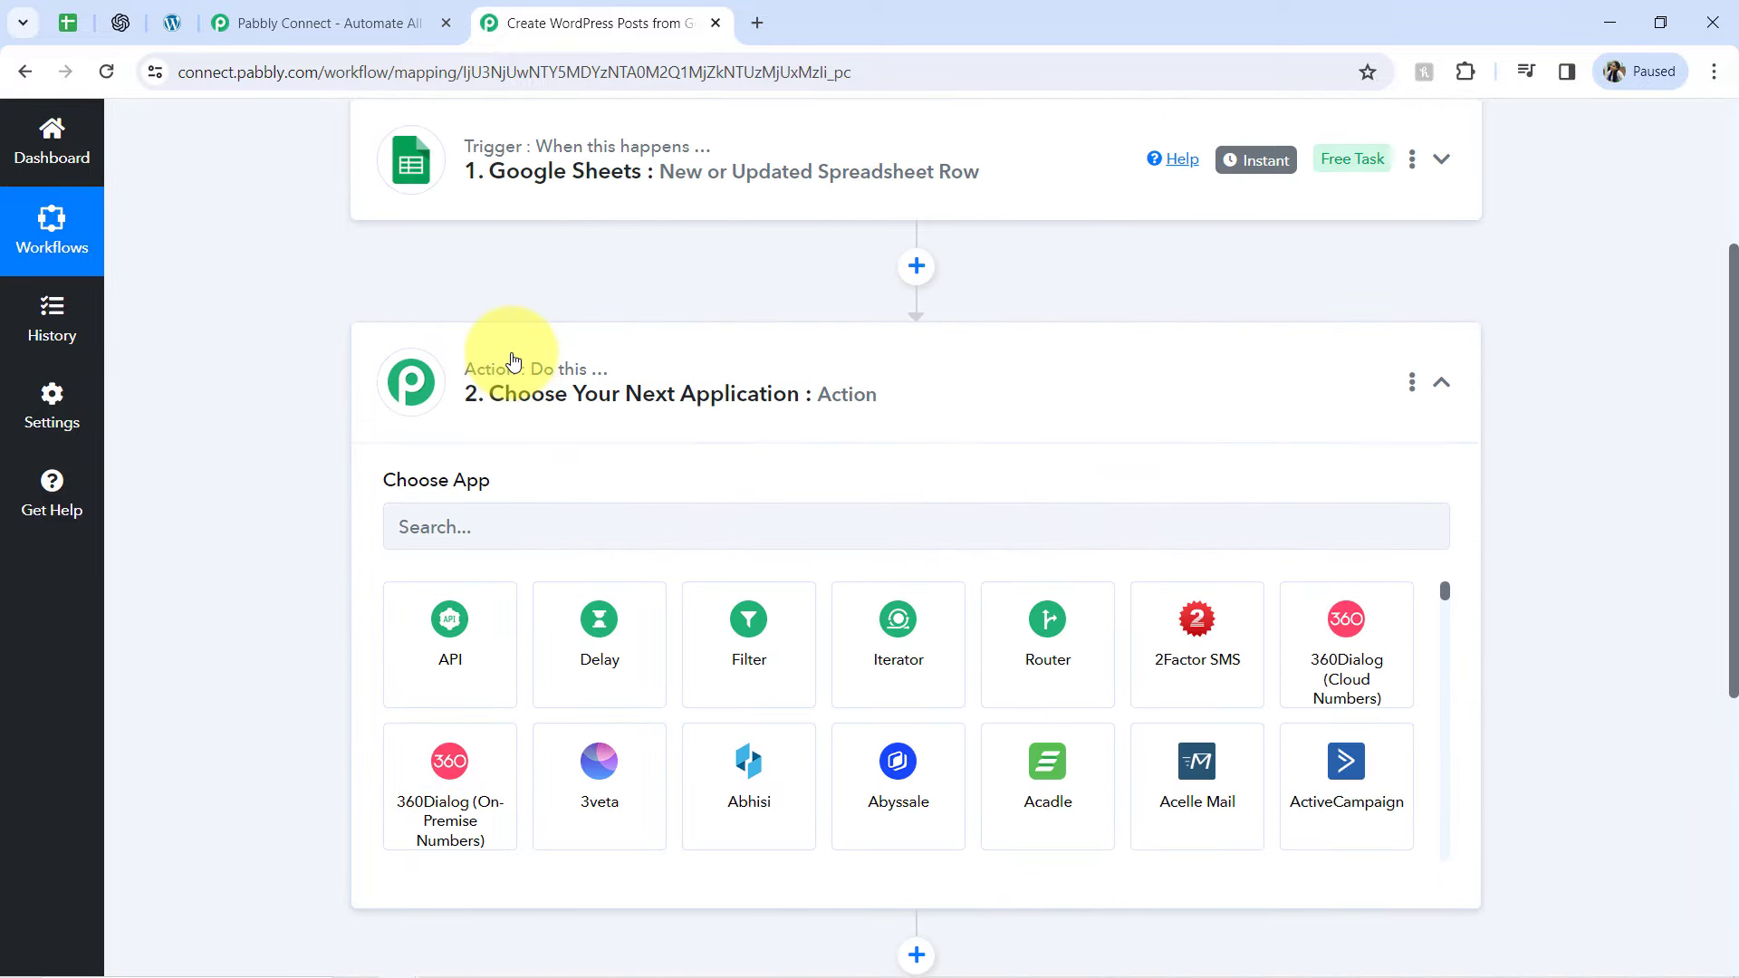
left_click(442, 507)
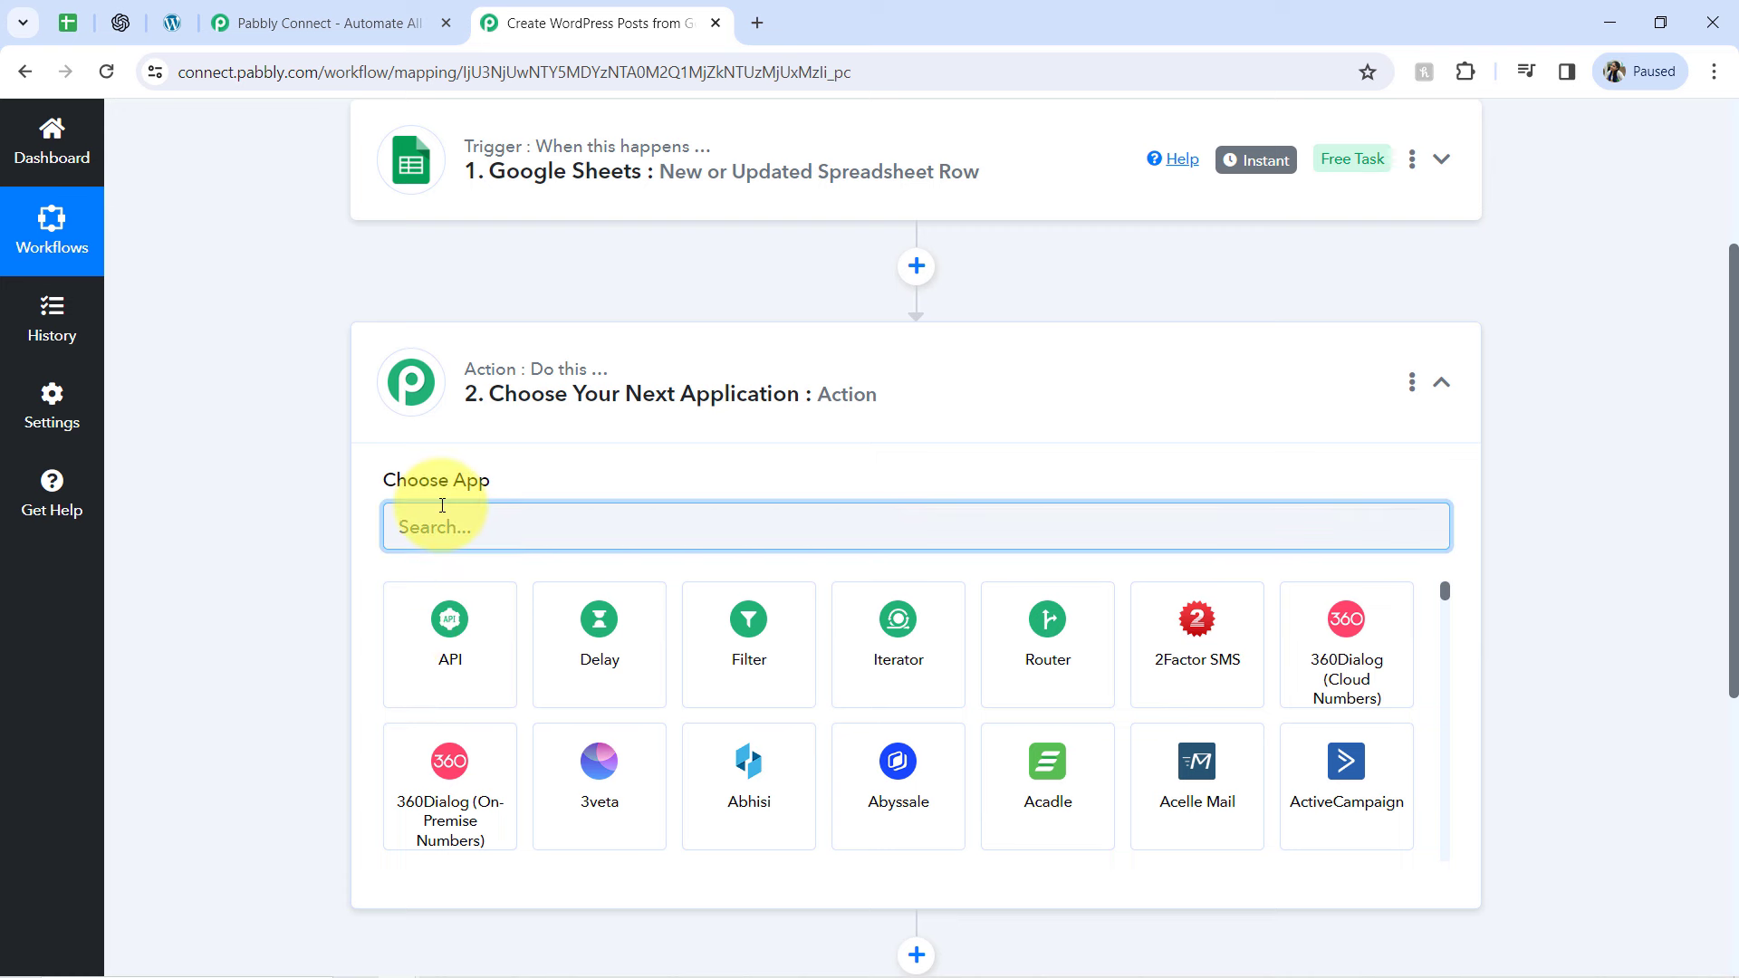
type("ope")
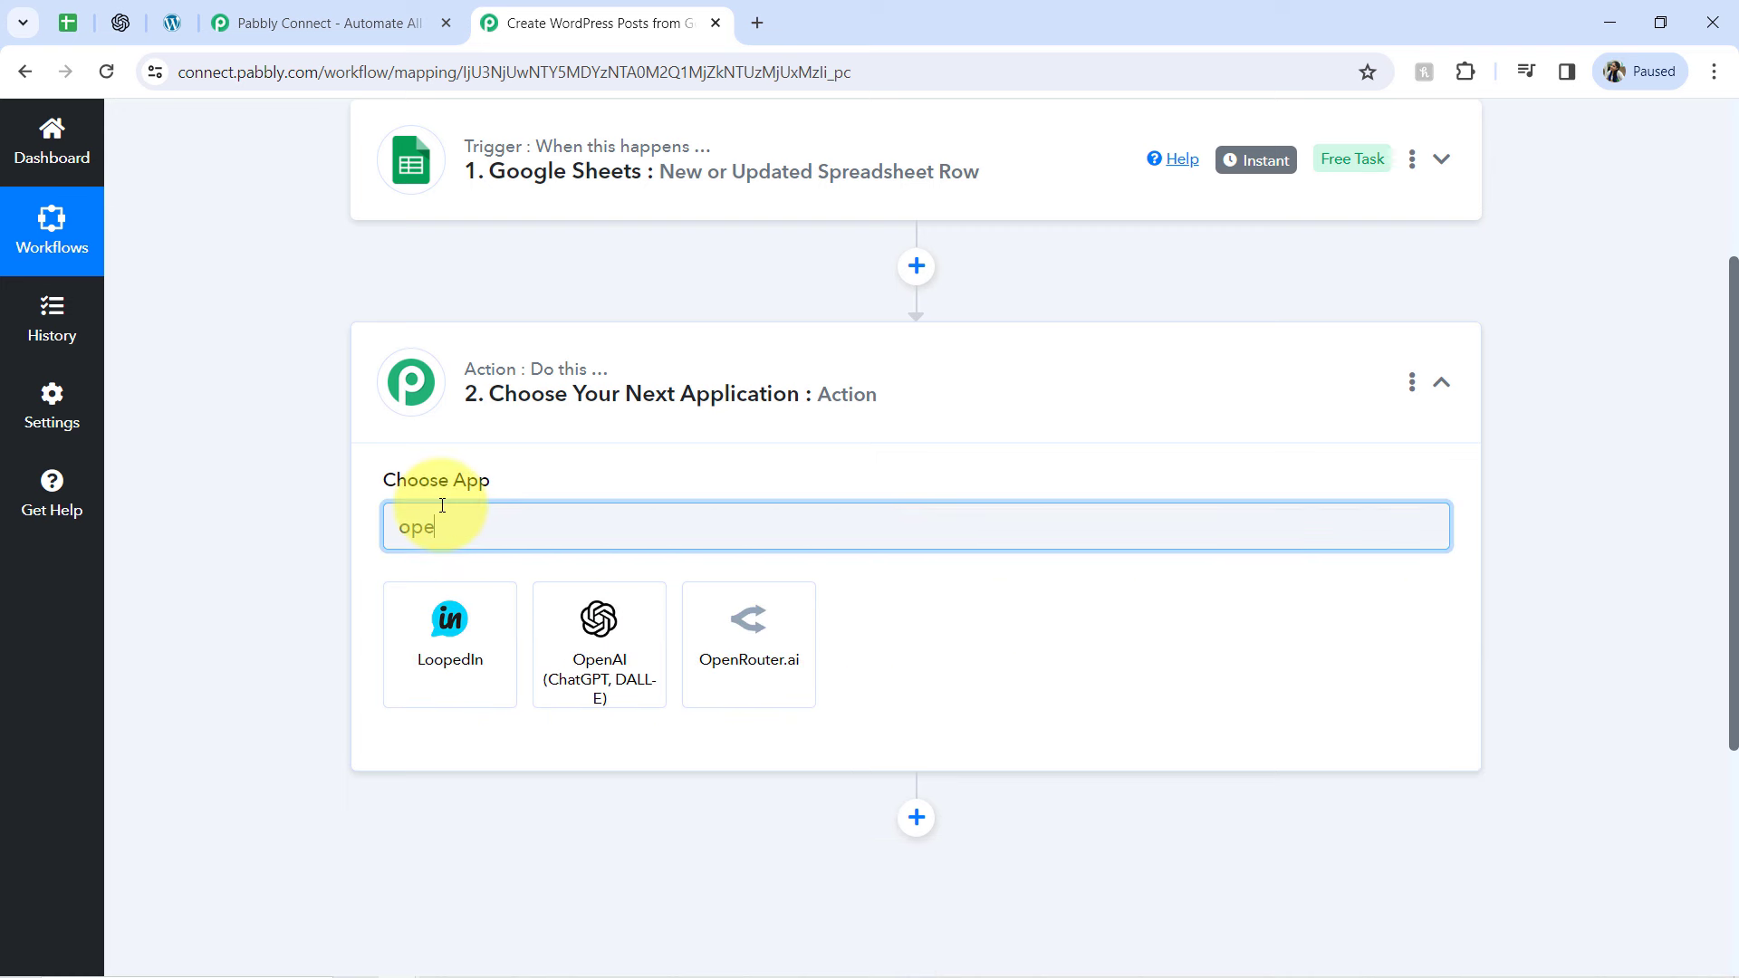
type("n")
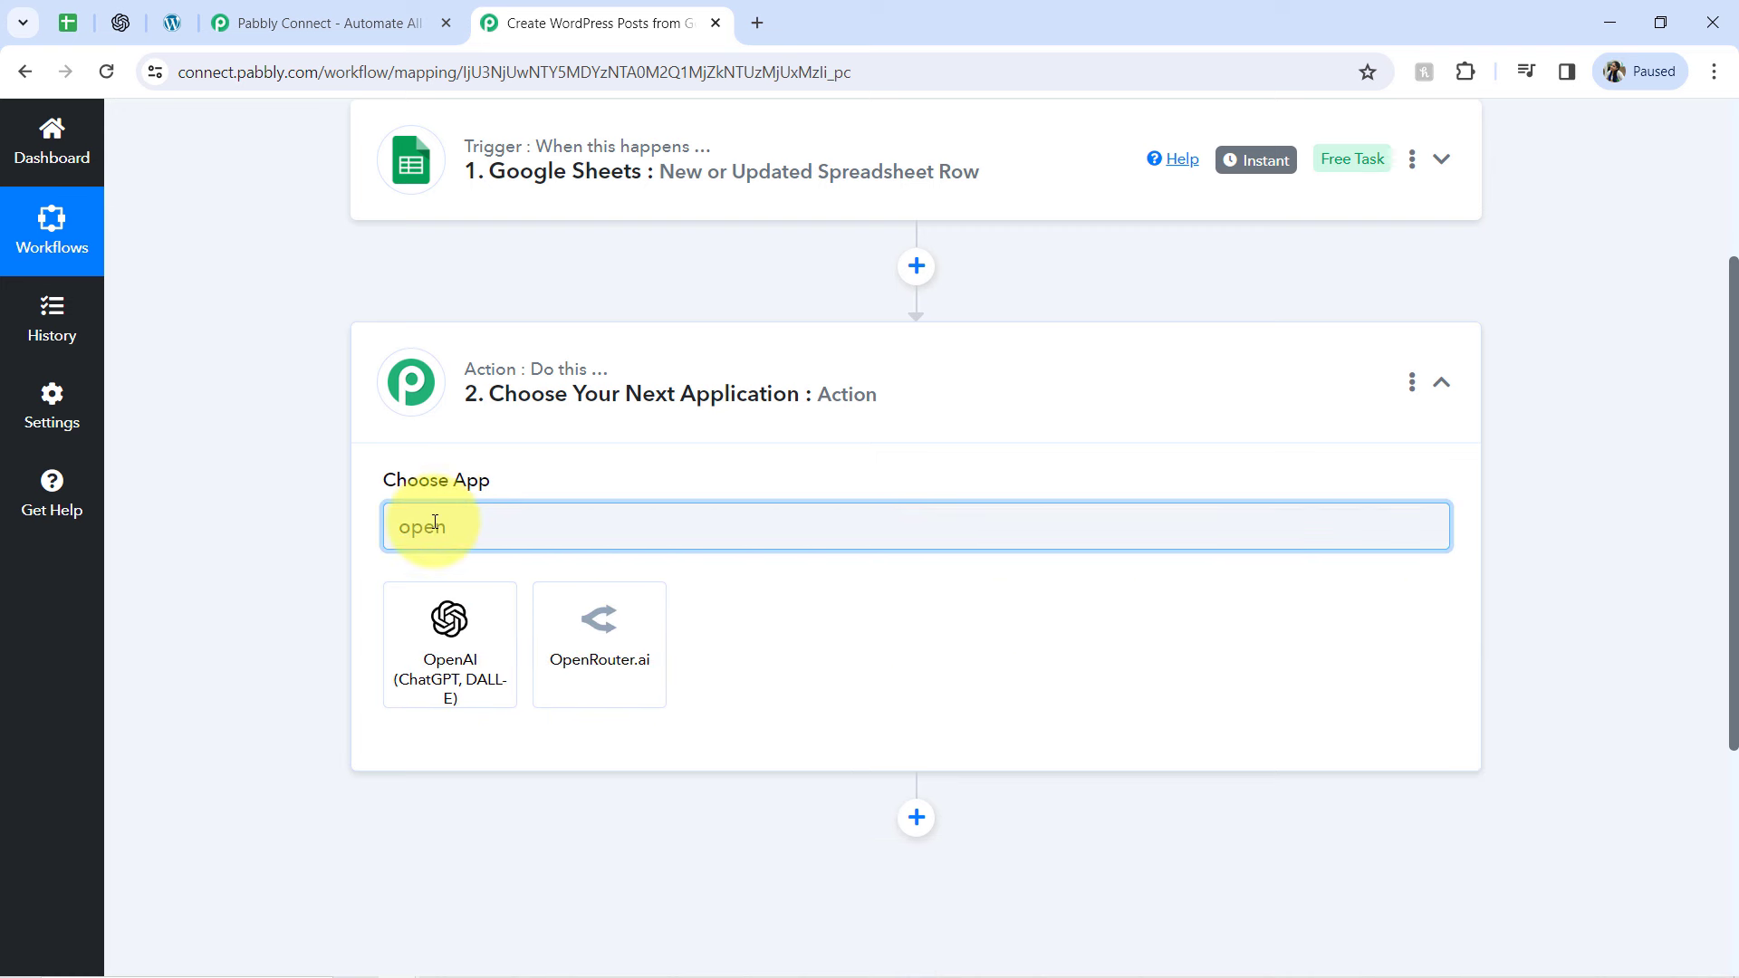
left_click(430, 643)
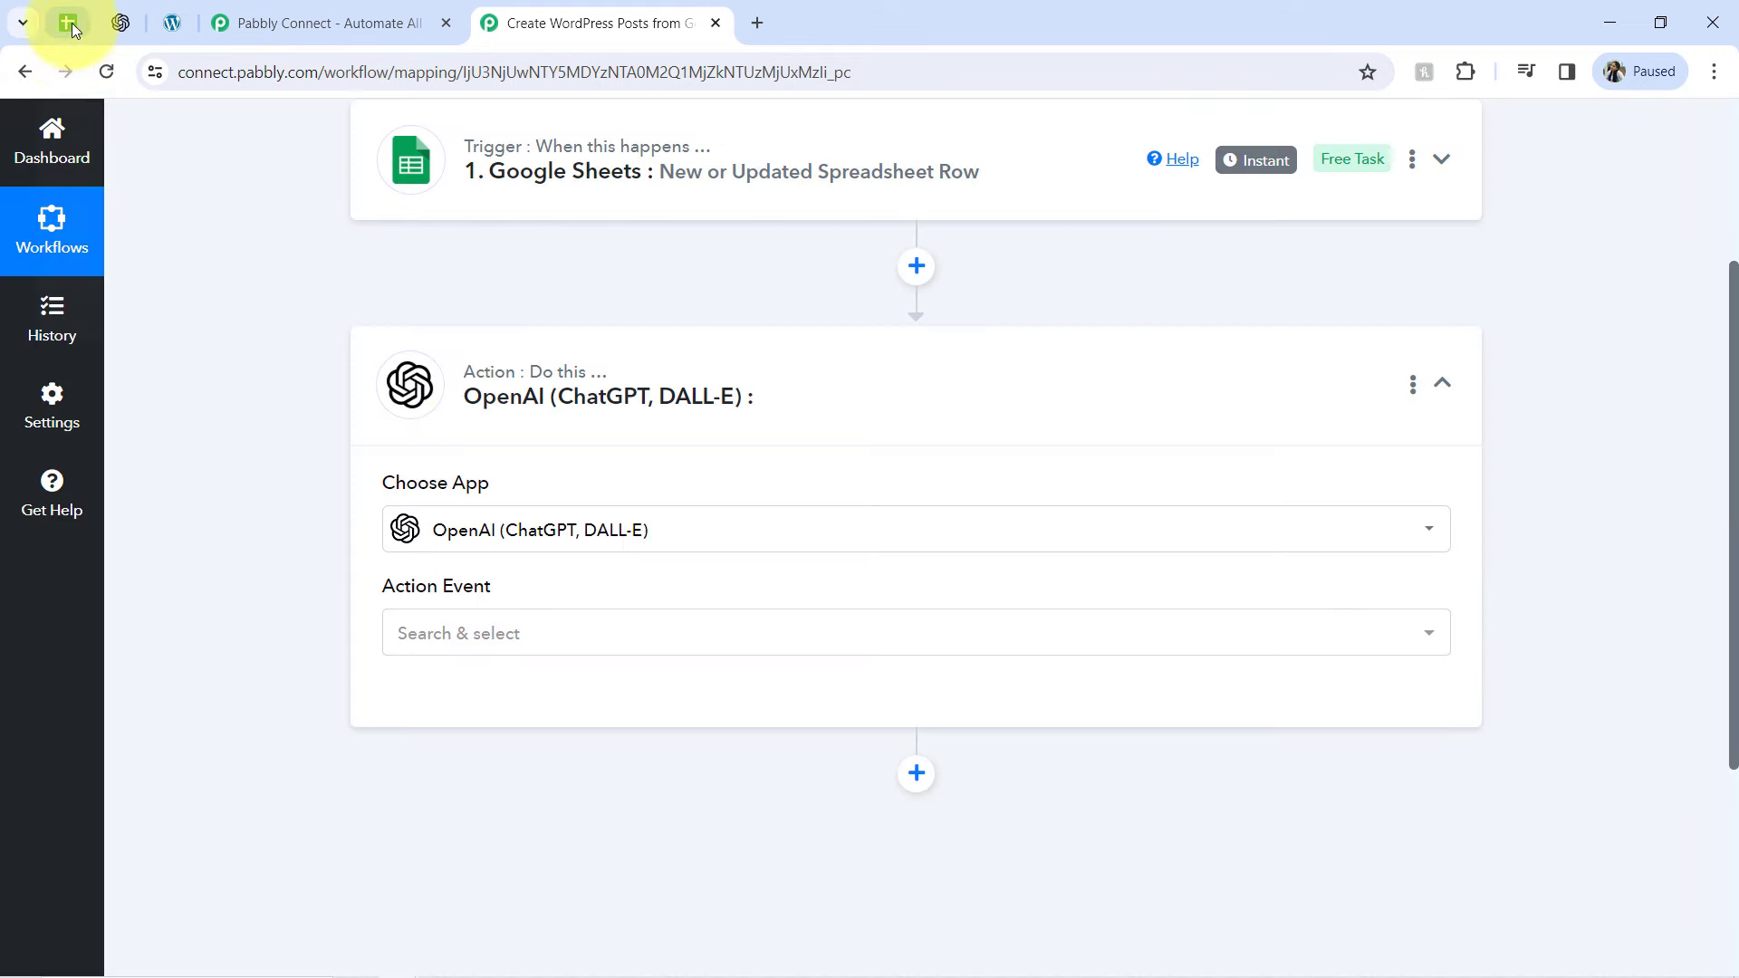
Look over the topics spreadsheet, the OpenAI developer platform and the WordPress posts list, and return to the Pabbly Connect workflow
left_click(69, 25)
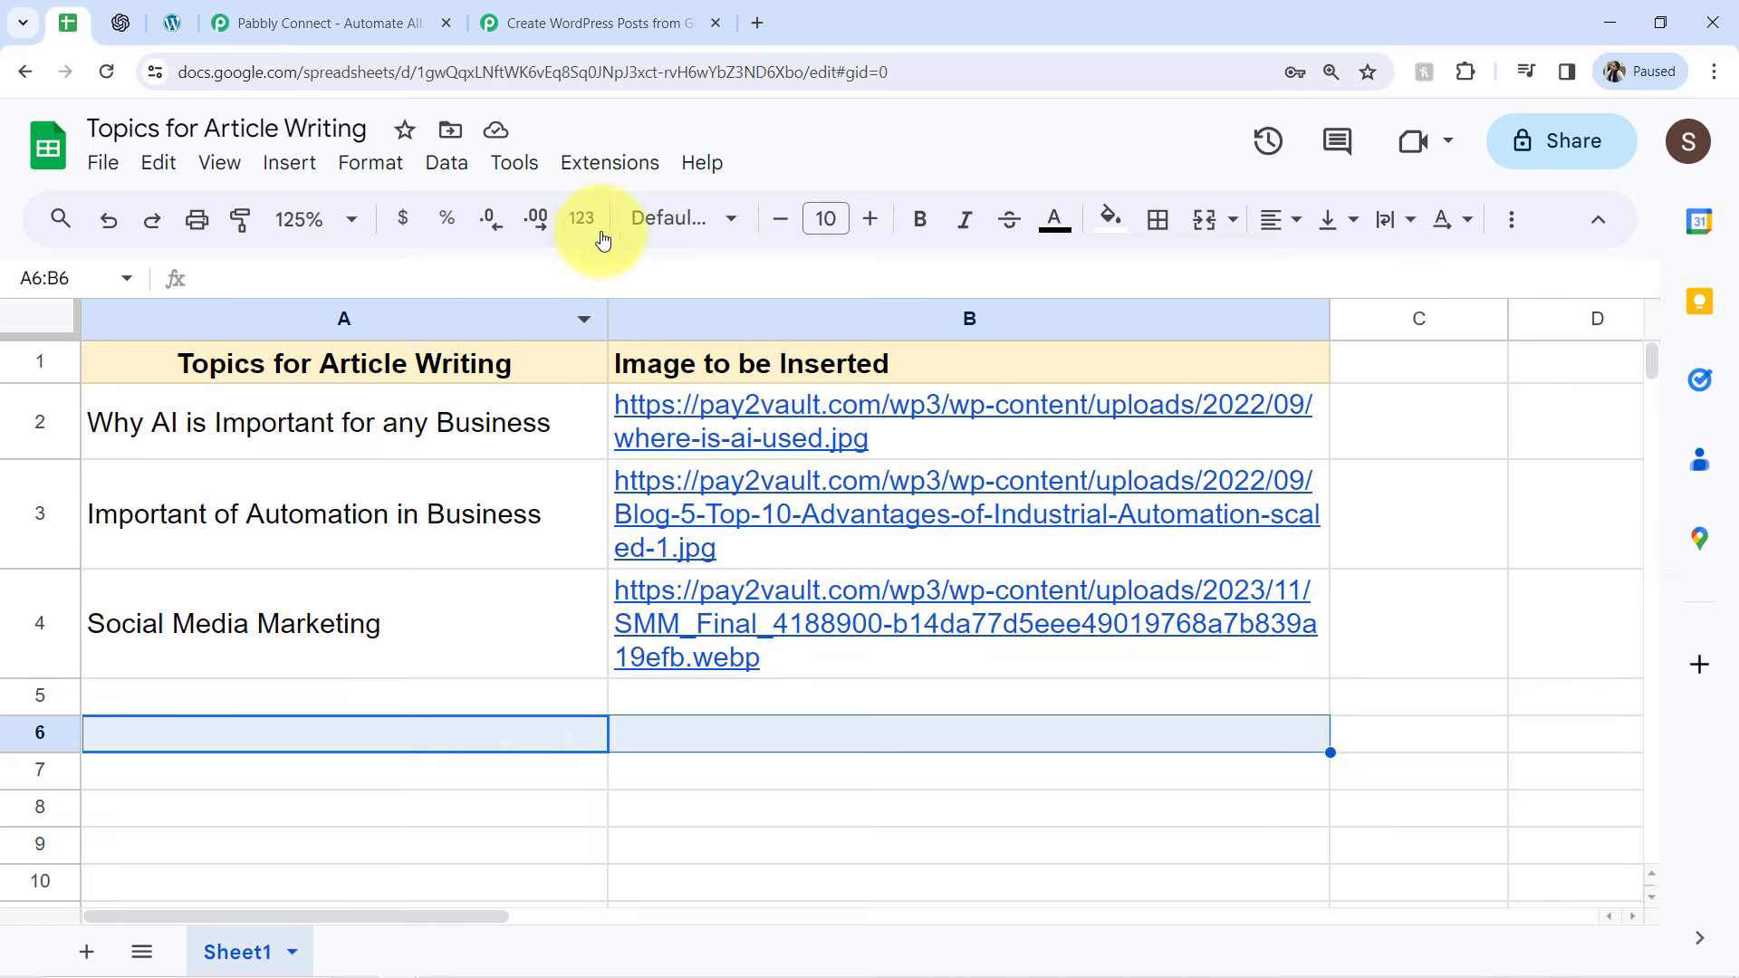
left_click(145, 26)
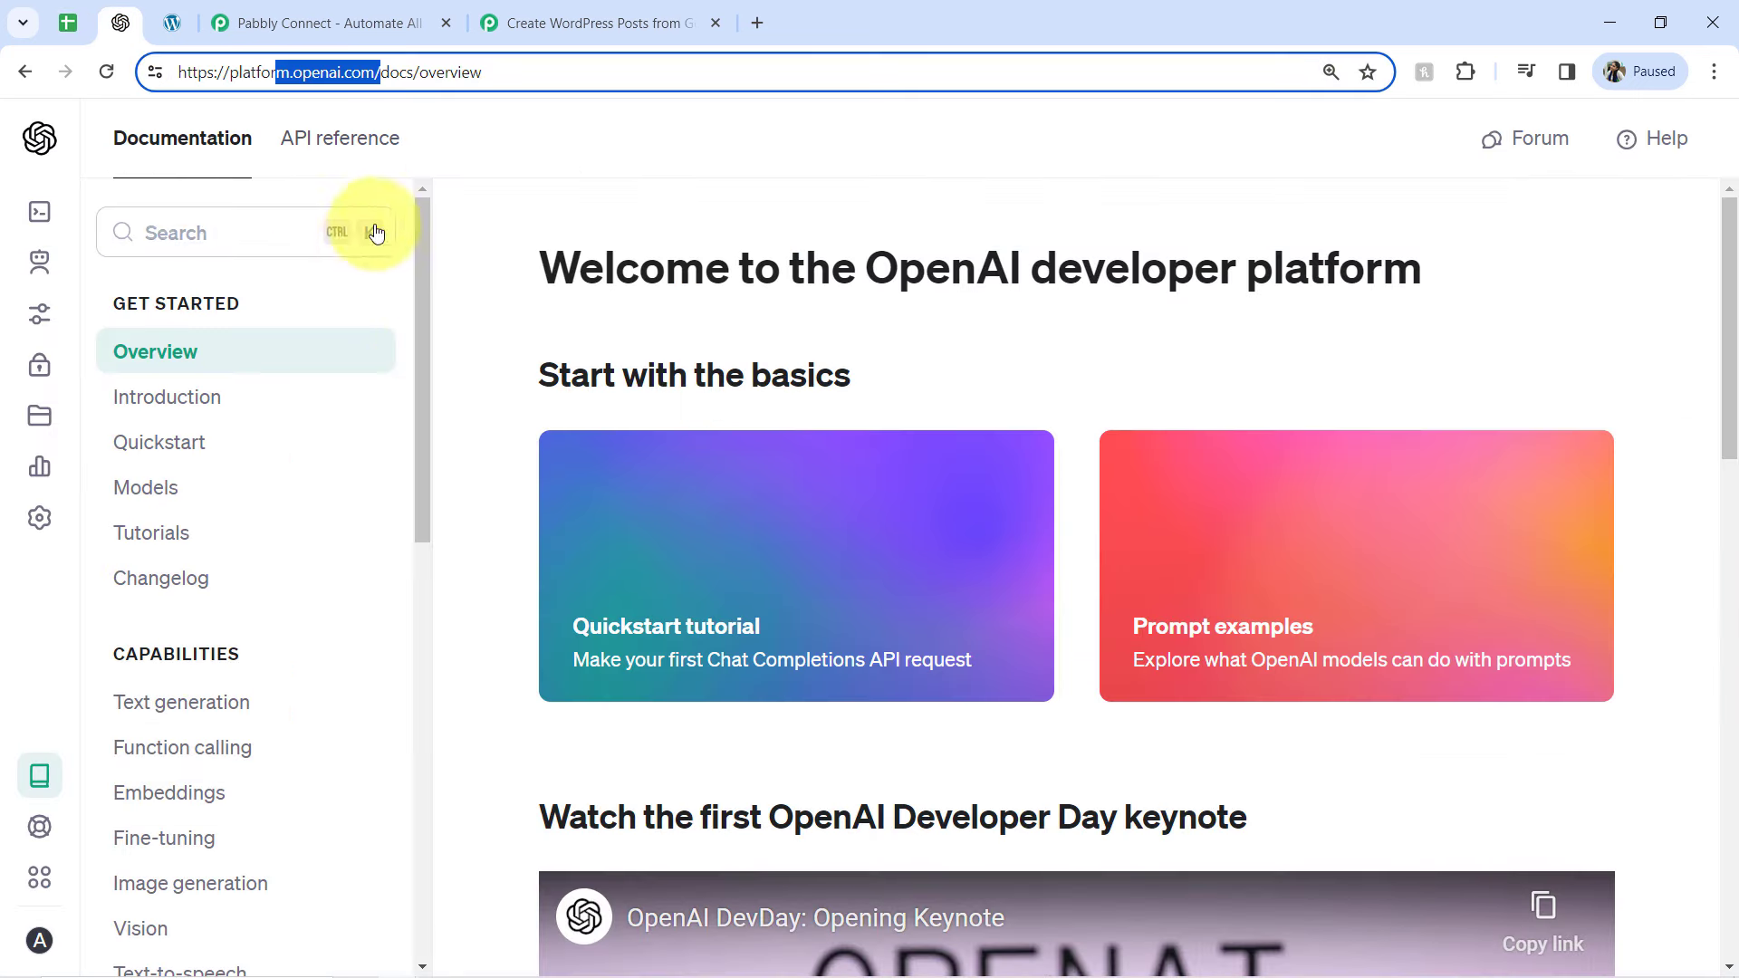
left_click(616, 24)
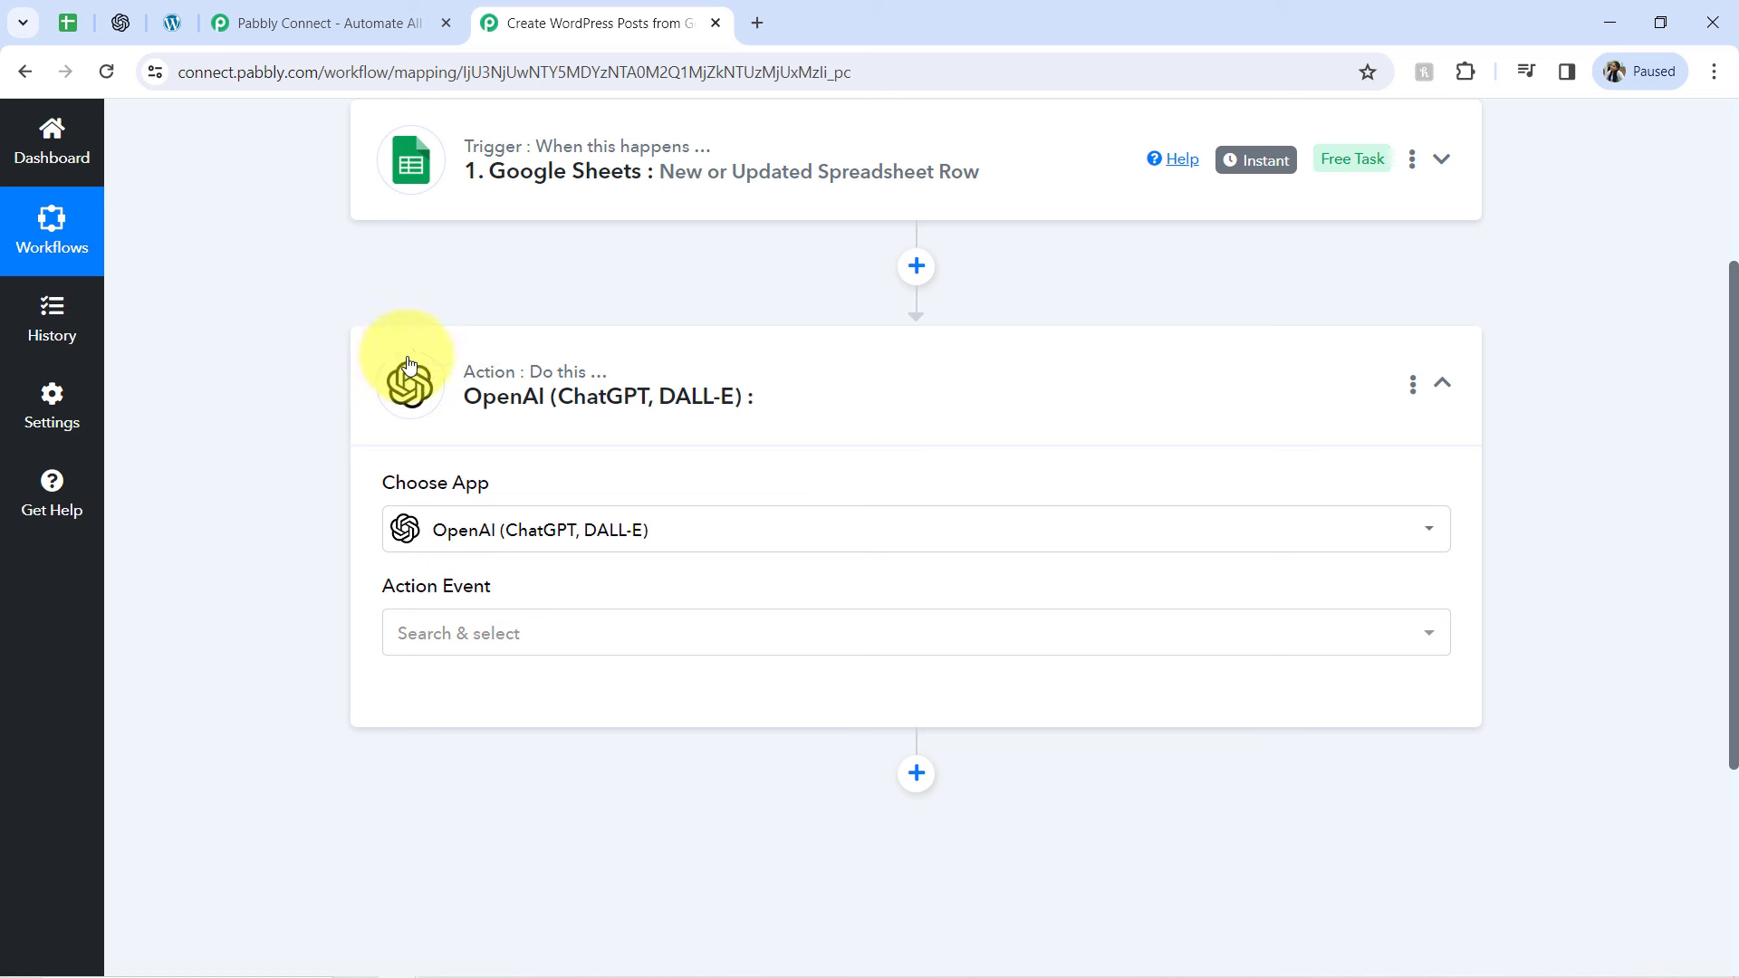
left_click(172, 32)
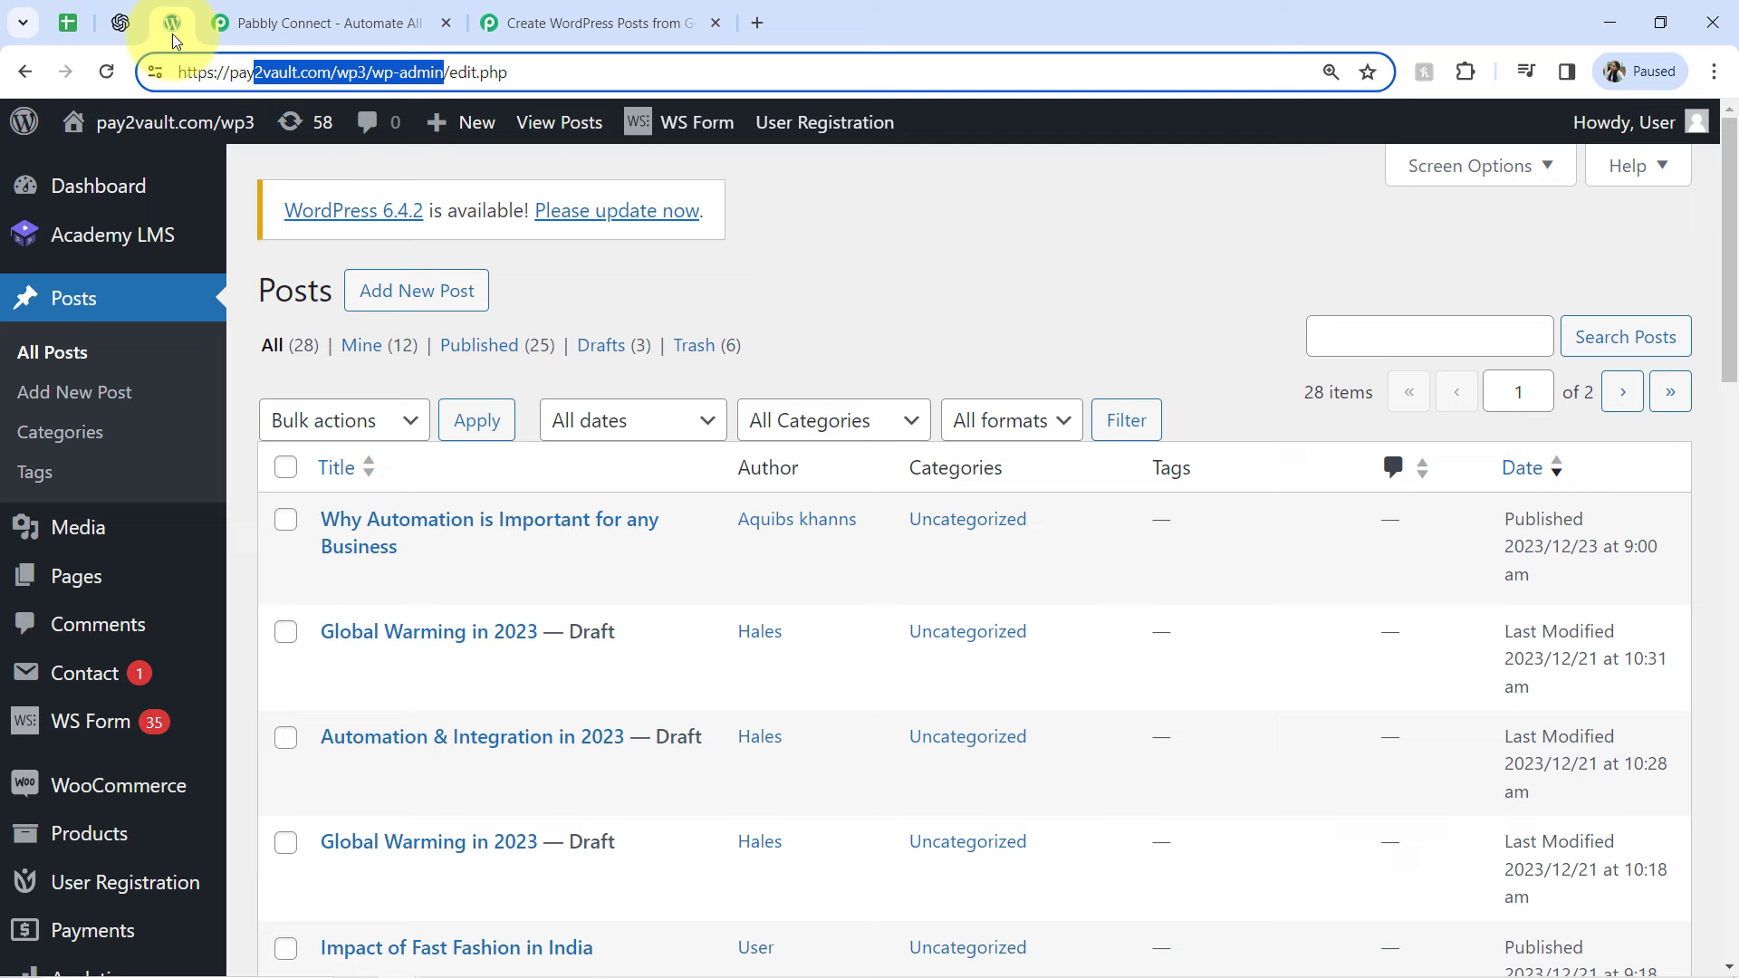
left_click(536, 11)
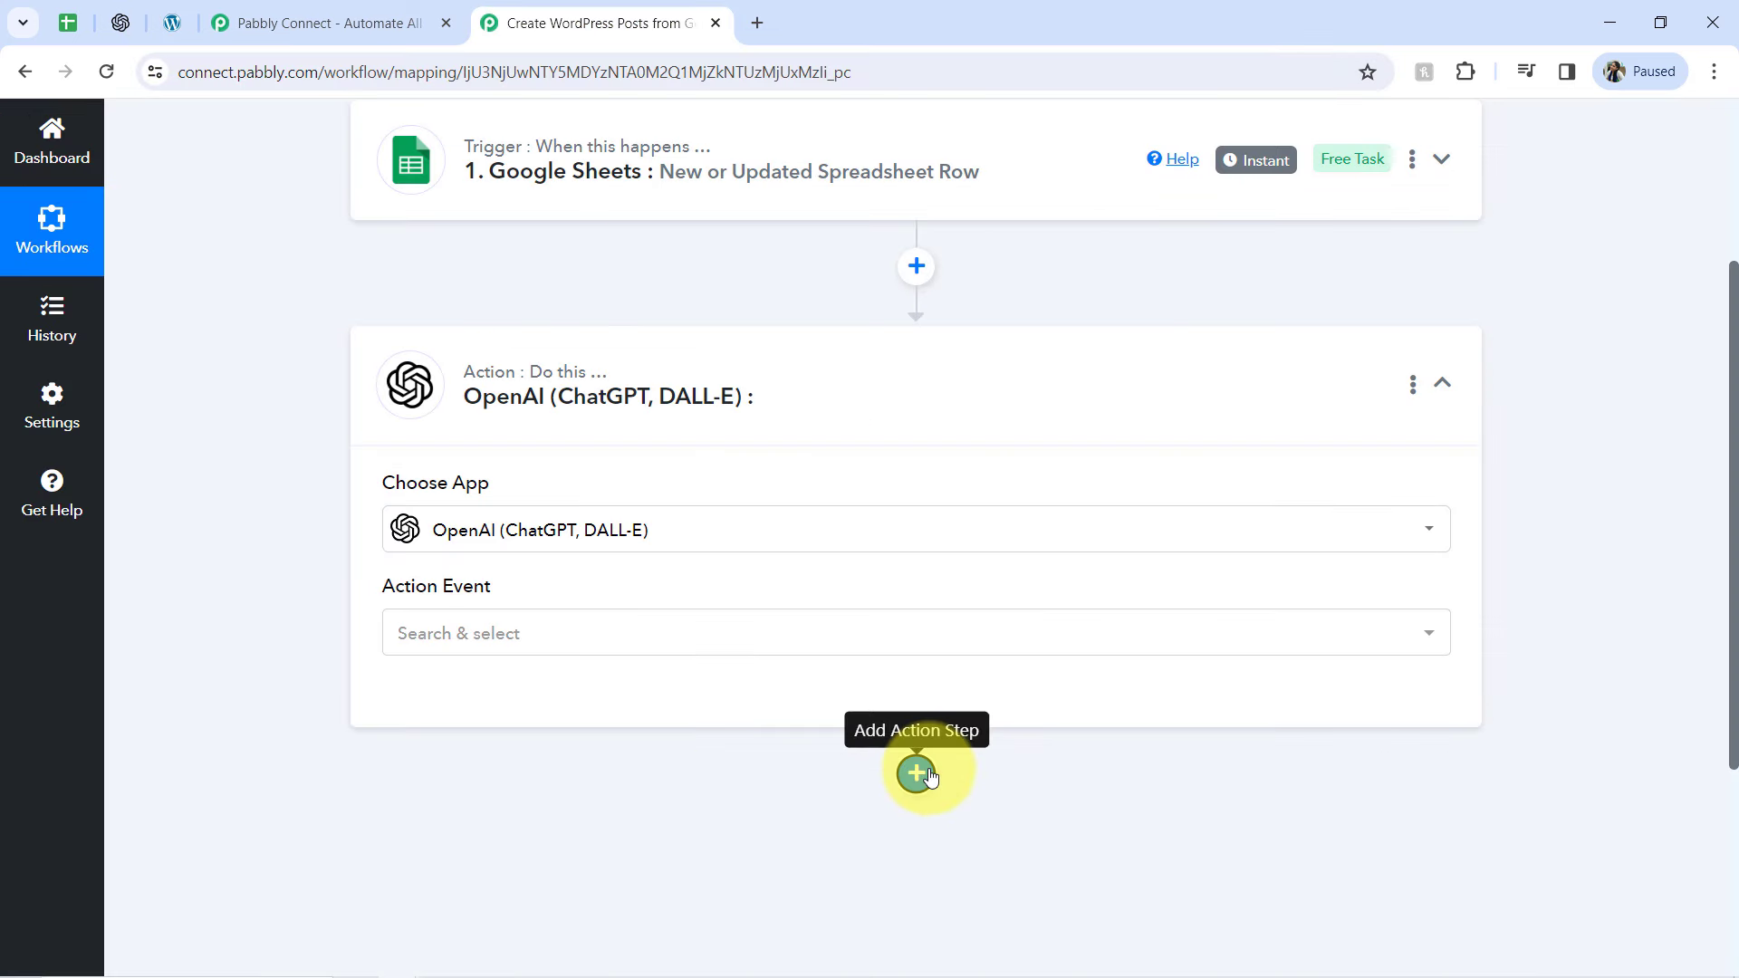
Add another action step after OpenAI and choose WordPress as its app
left_click(916, 772)
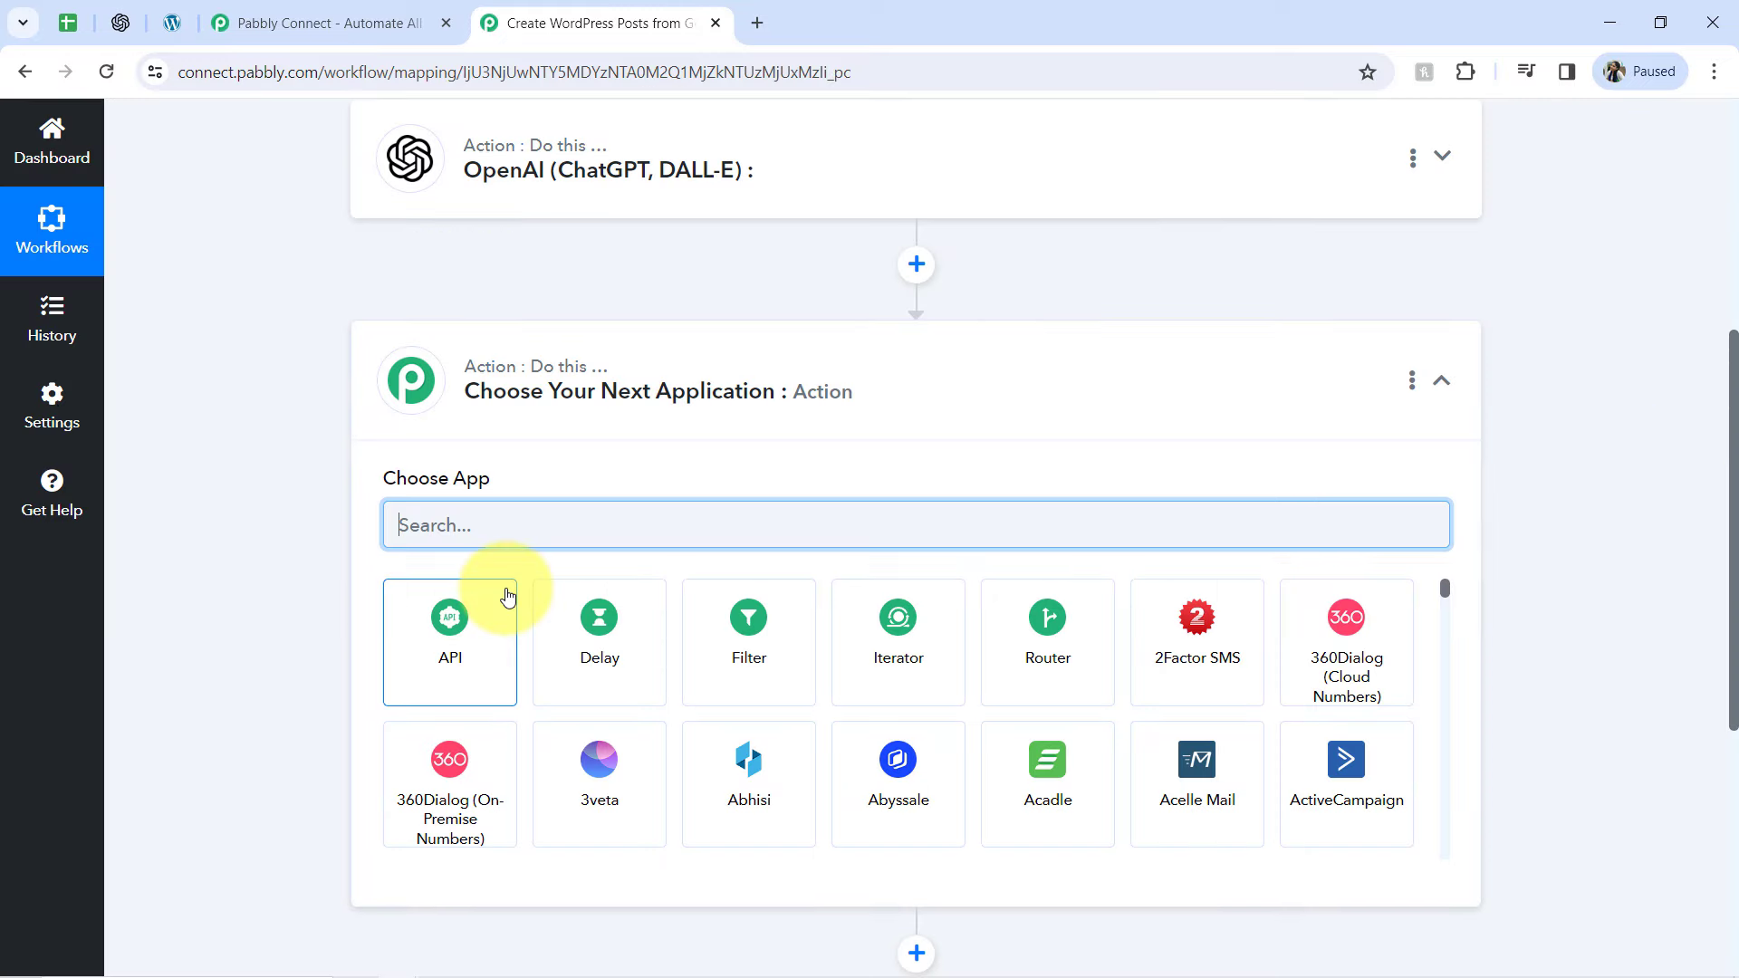
type("wordp")
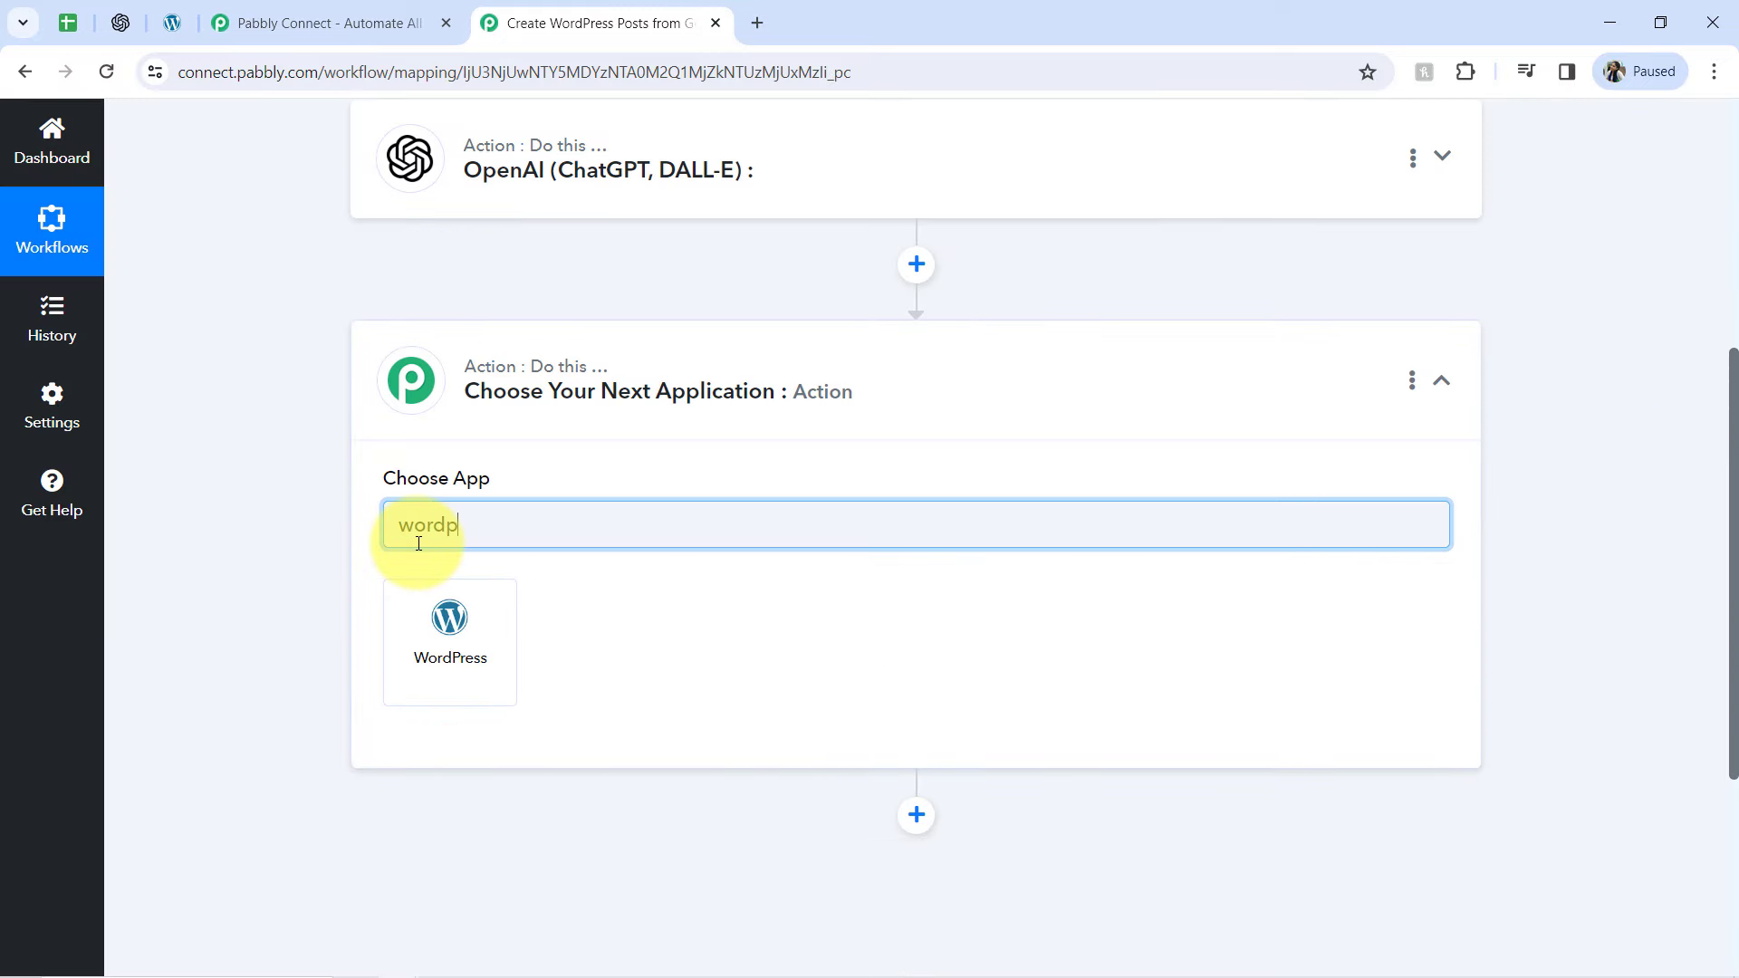
left_click(420, 616)
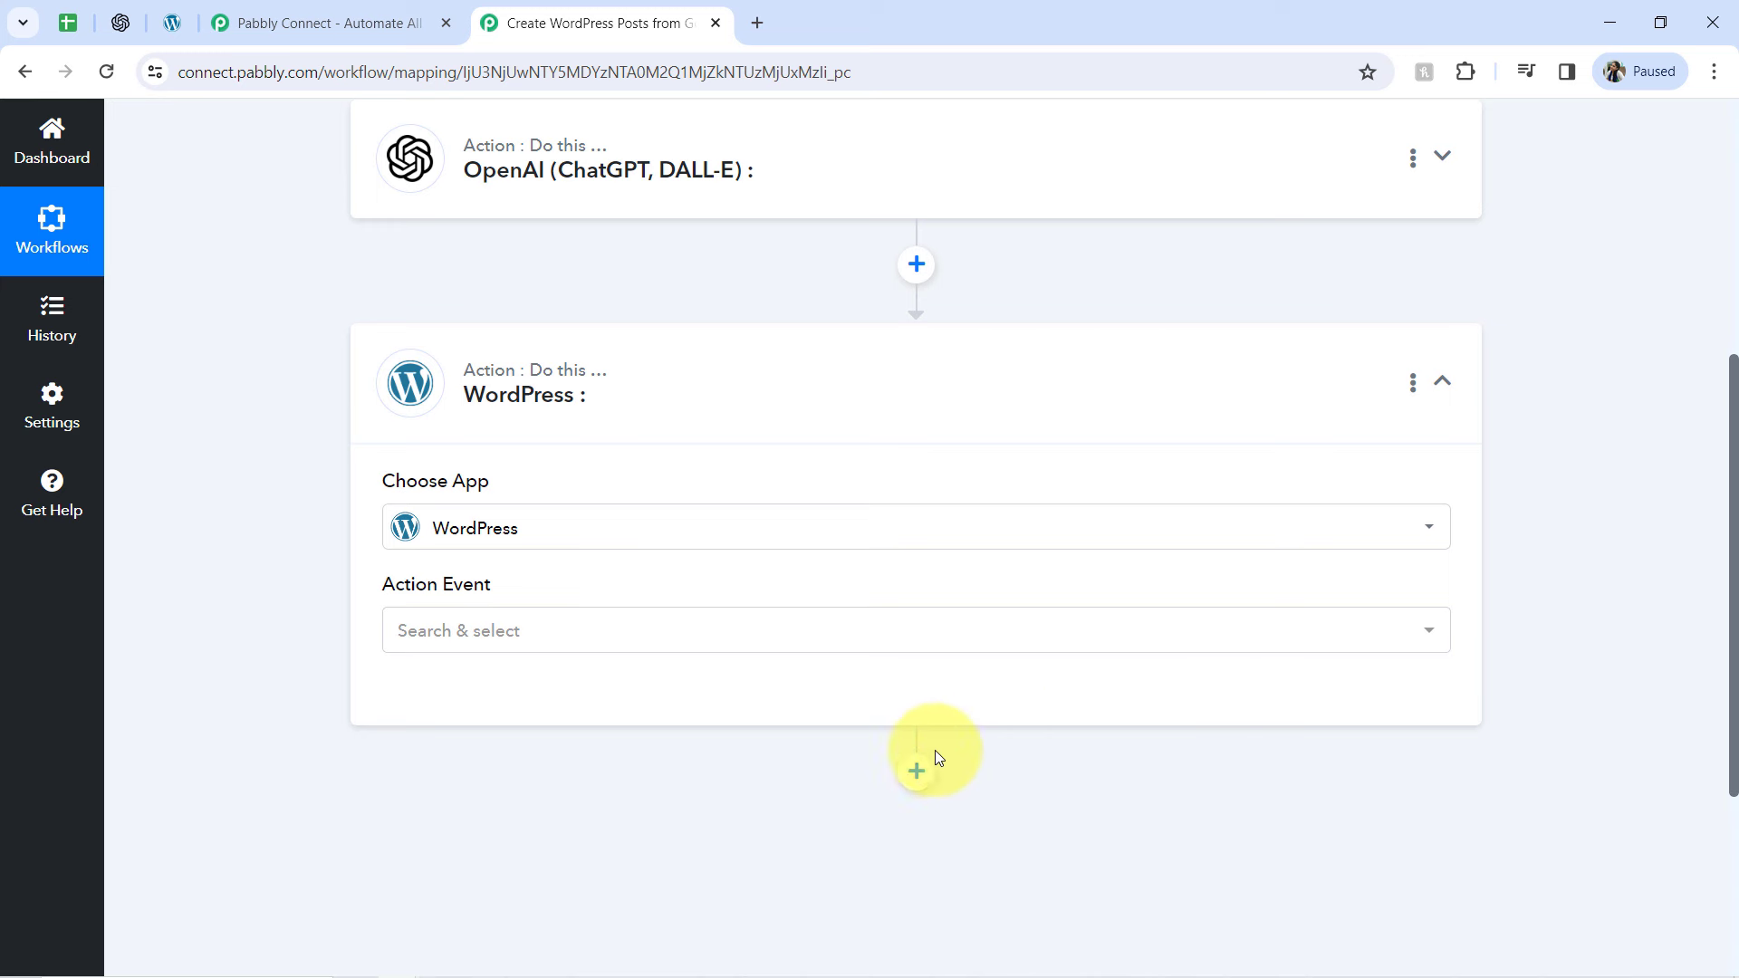
Reopen the OpenAI (ChatGPT, DALL-E) action step and choose ChatGPT as its action event
scroll(1712, 365, "up", 4)
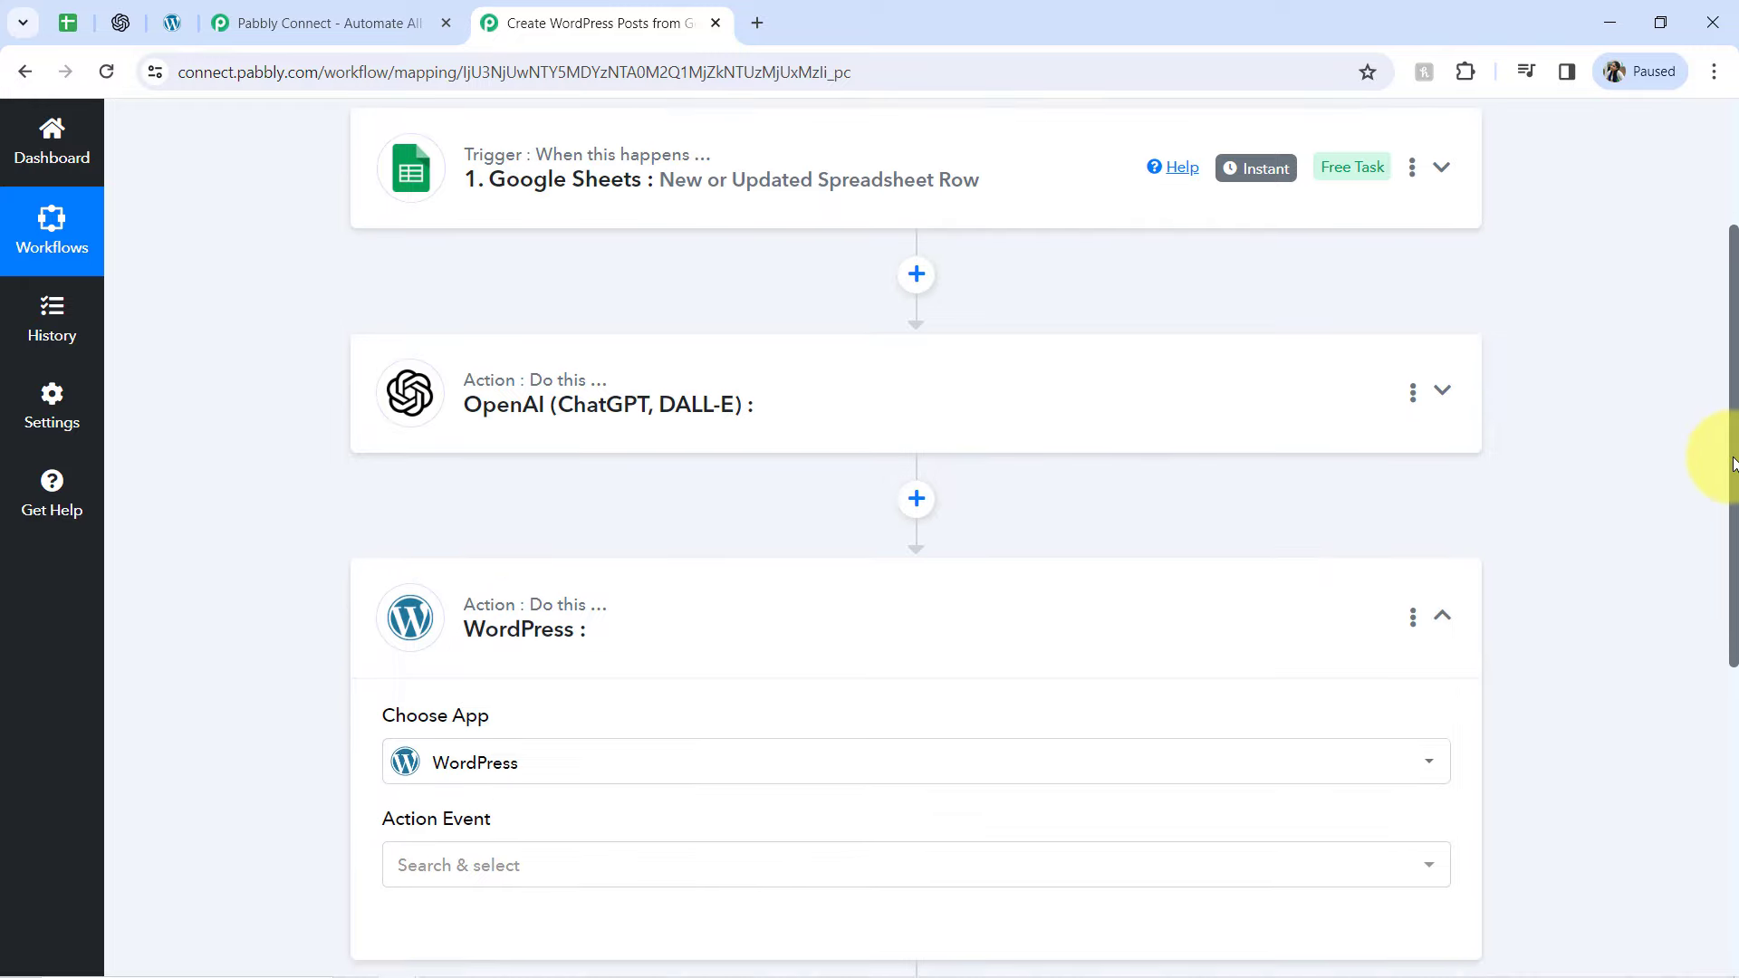
scroll(1712, 427, "down", 4)
scroll(1713, 390, "up", 4)
scroll(1712, 390, "down", 4)
scroll(1712, 534, "up", 4)
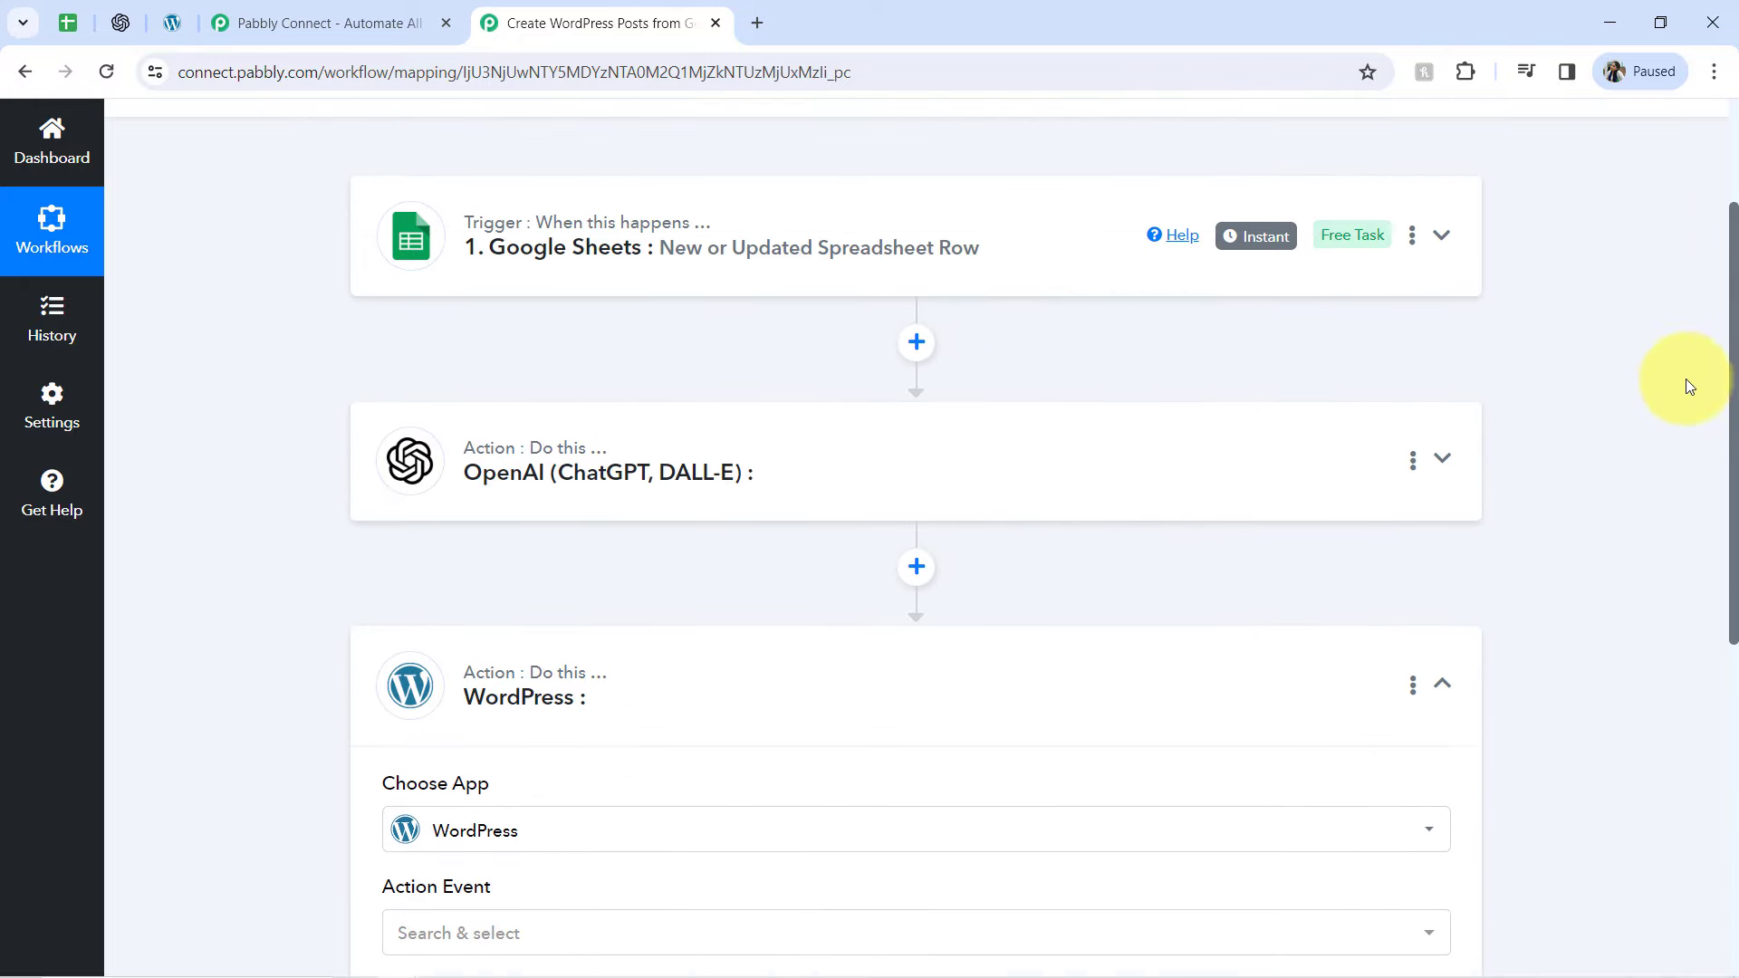
left_click(678, 473)
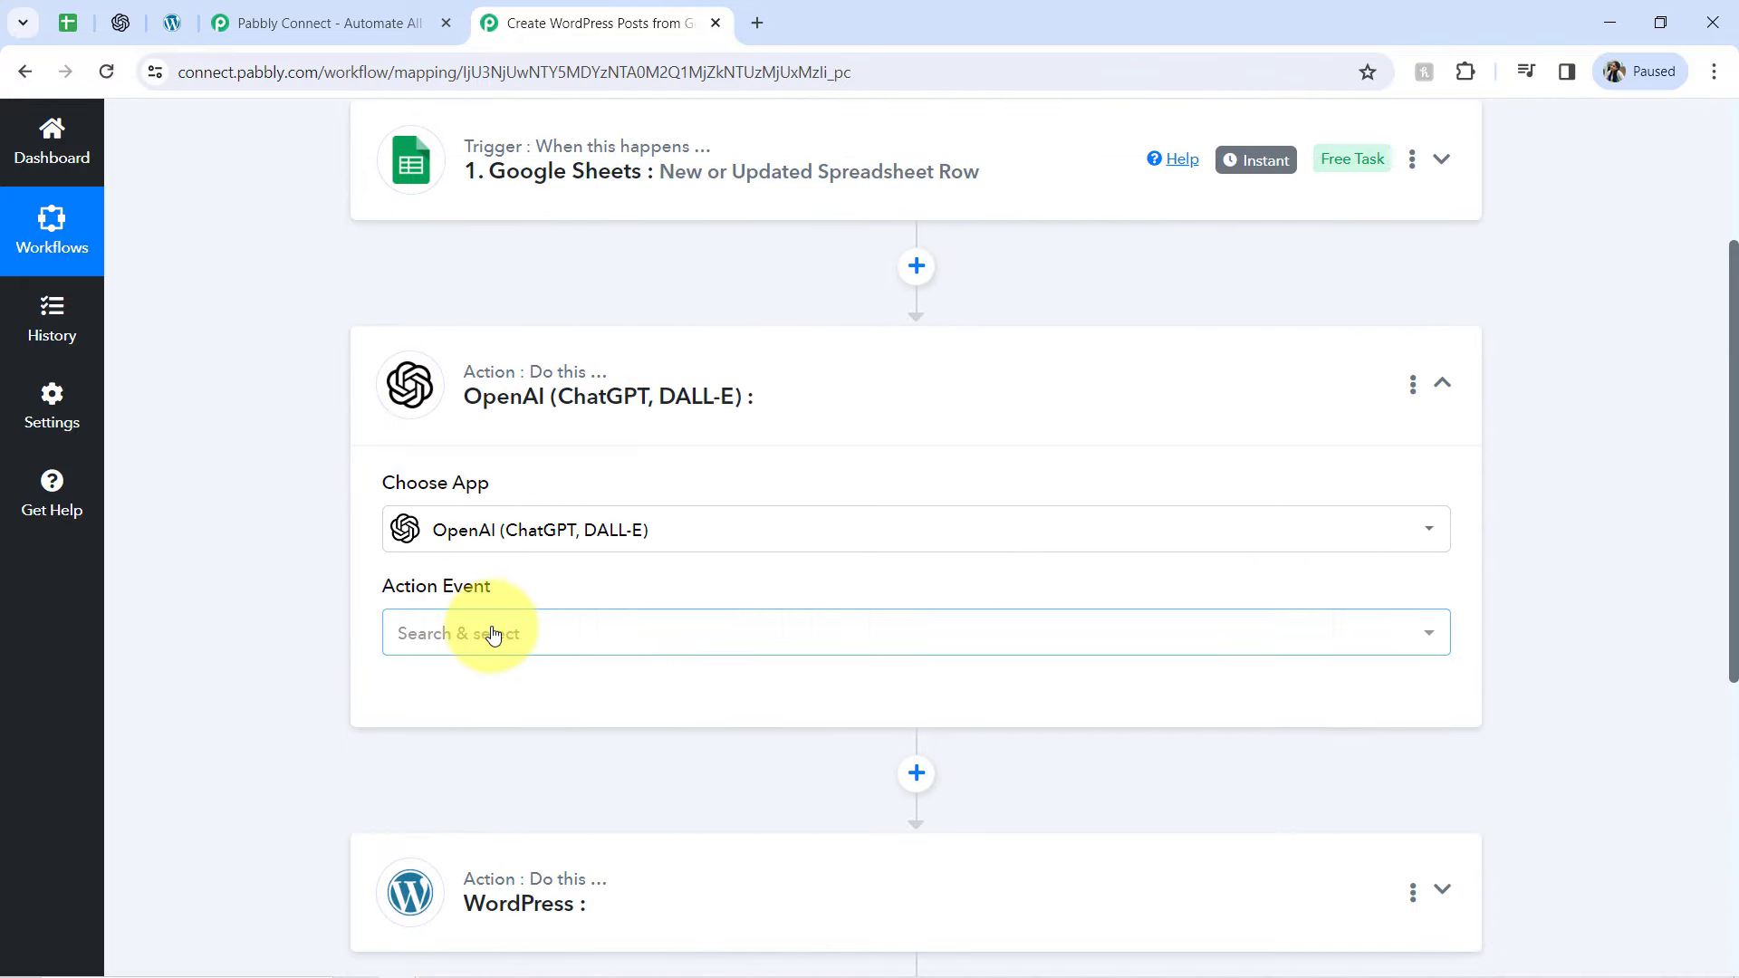
left_click(497, 633)
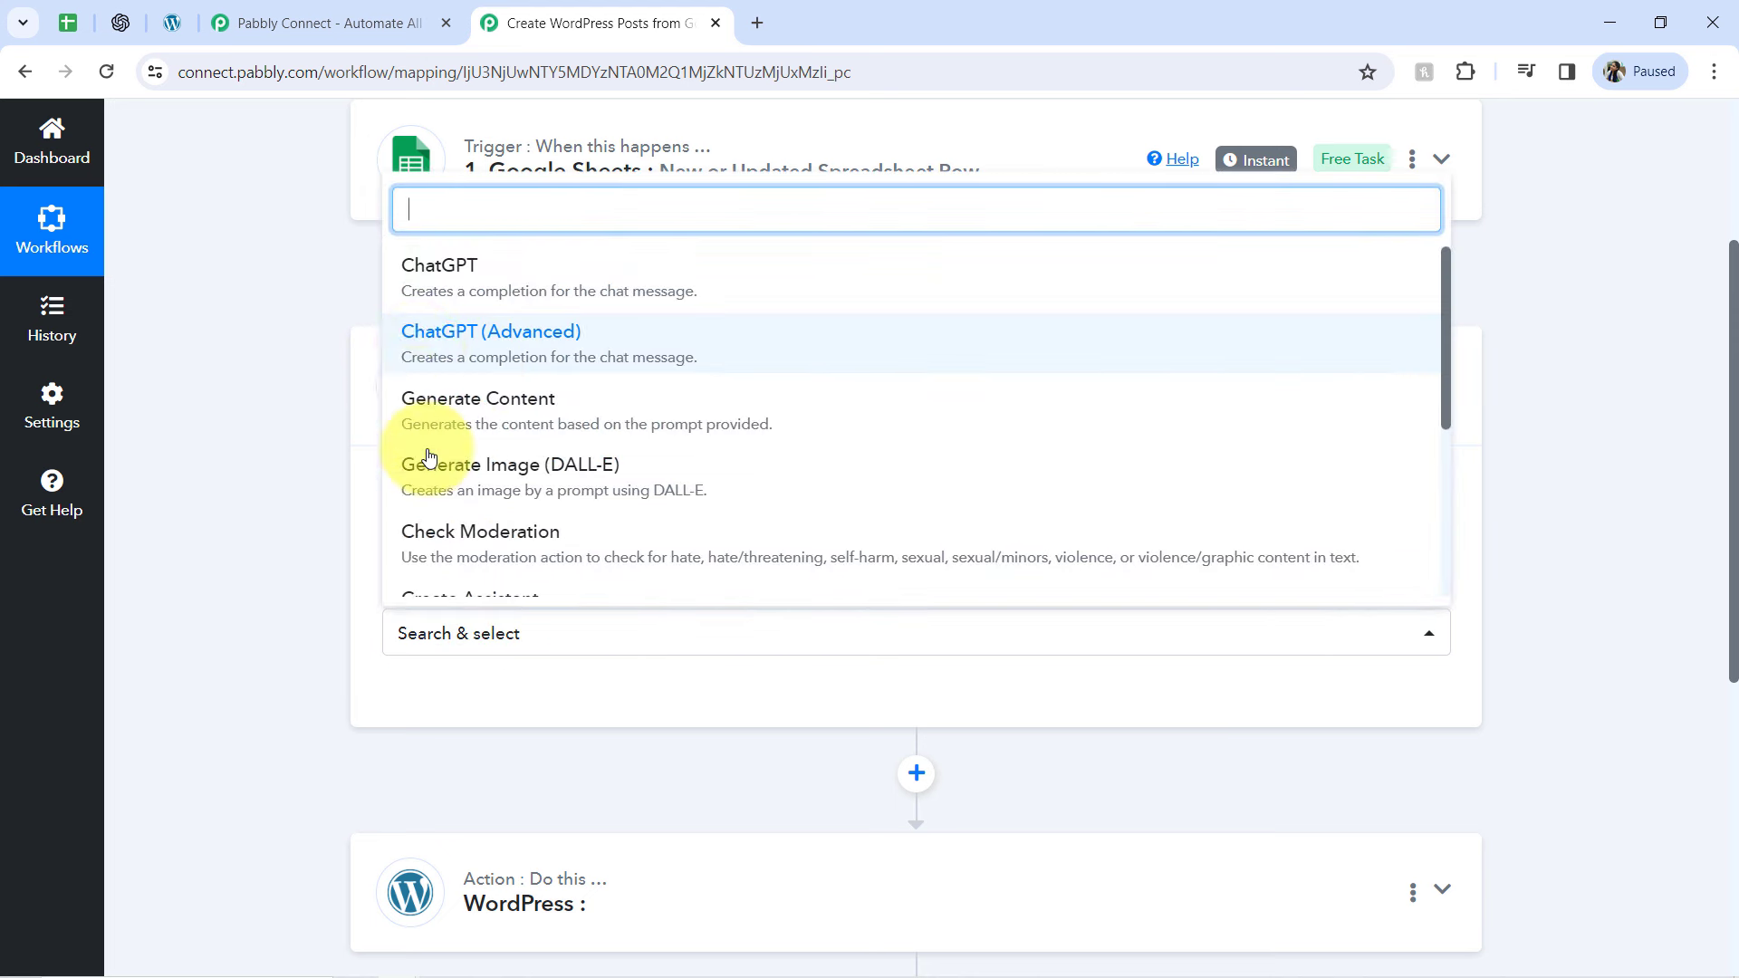
left_click(450, 293)
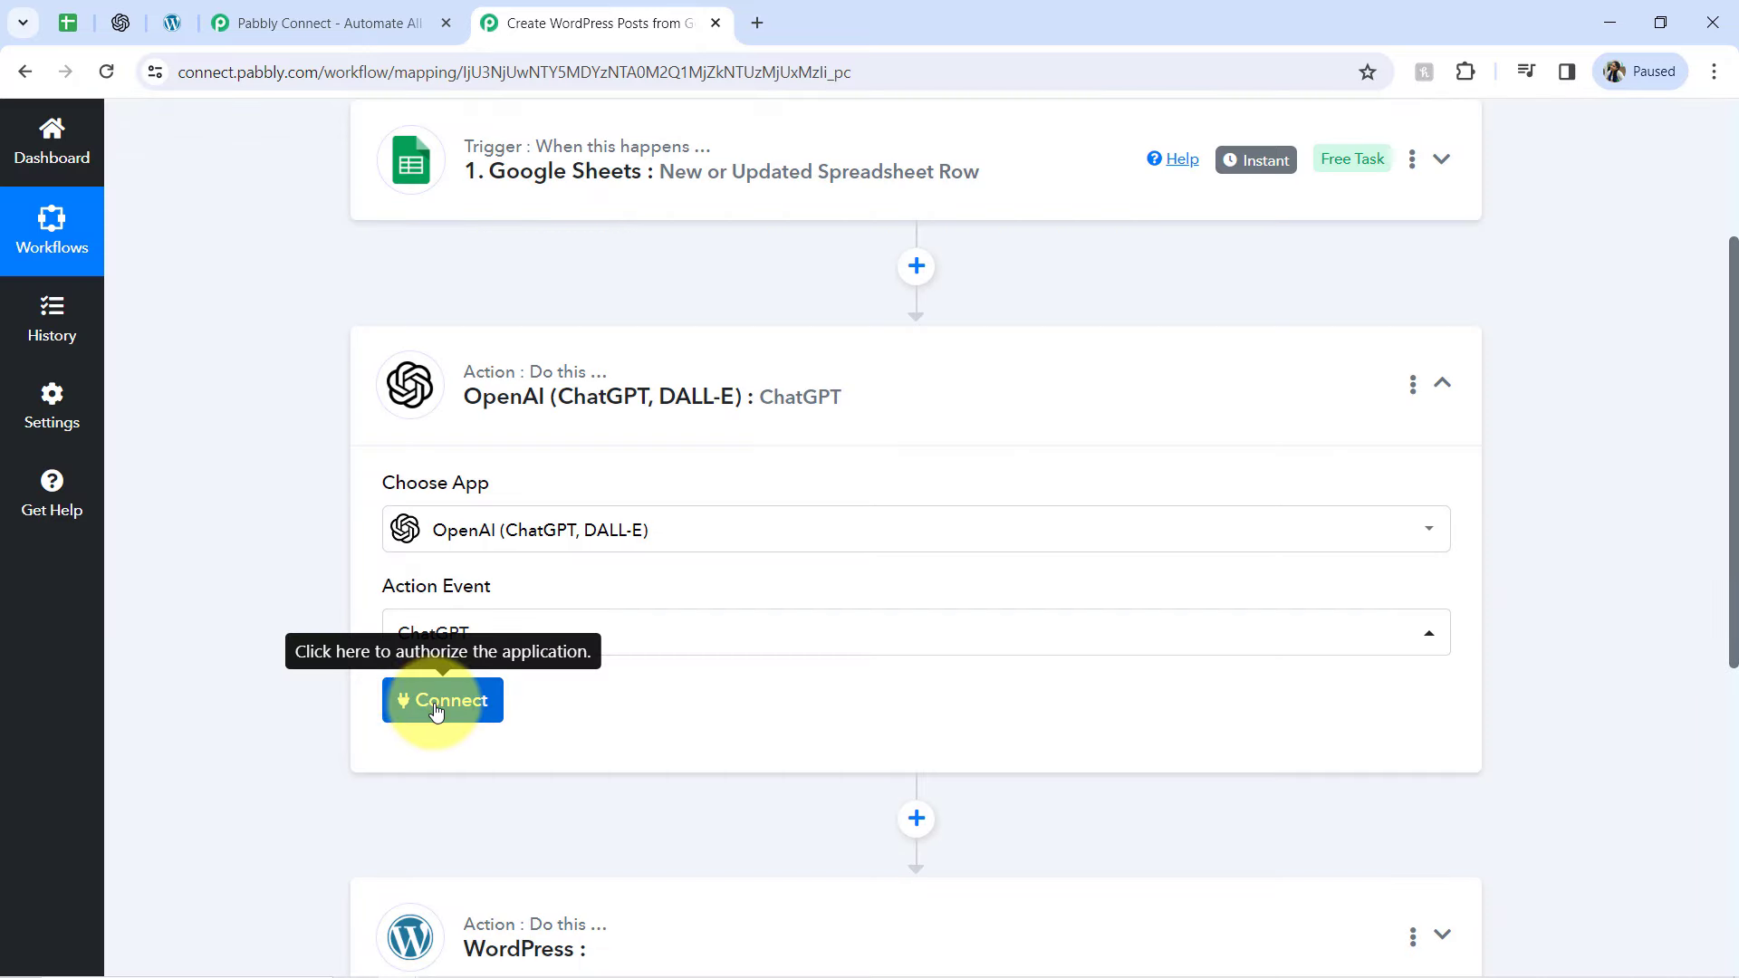
Open the OpenAI account connection settings for a new connection, and view the OpenAI API Keys page in a separate tab before closing it
left_click(436, 712)
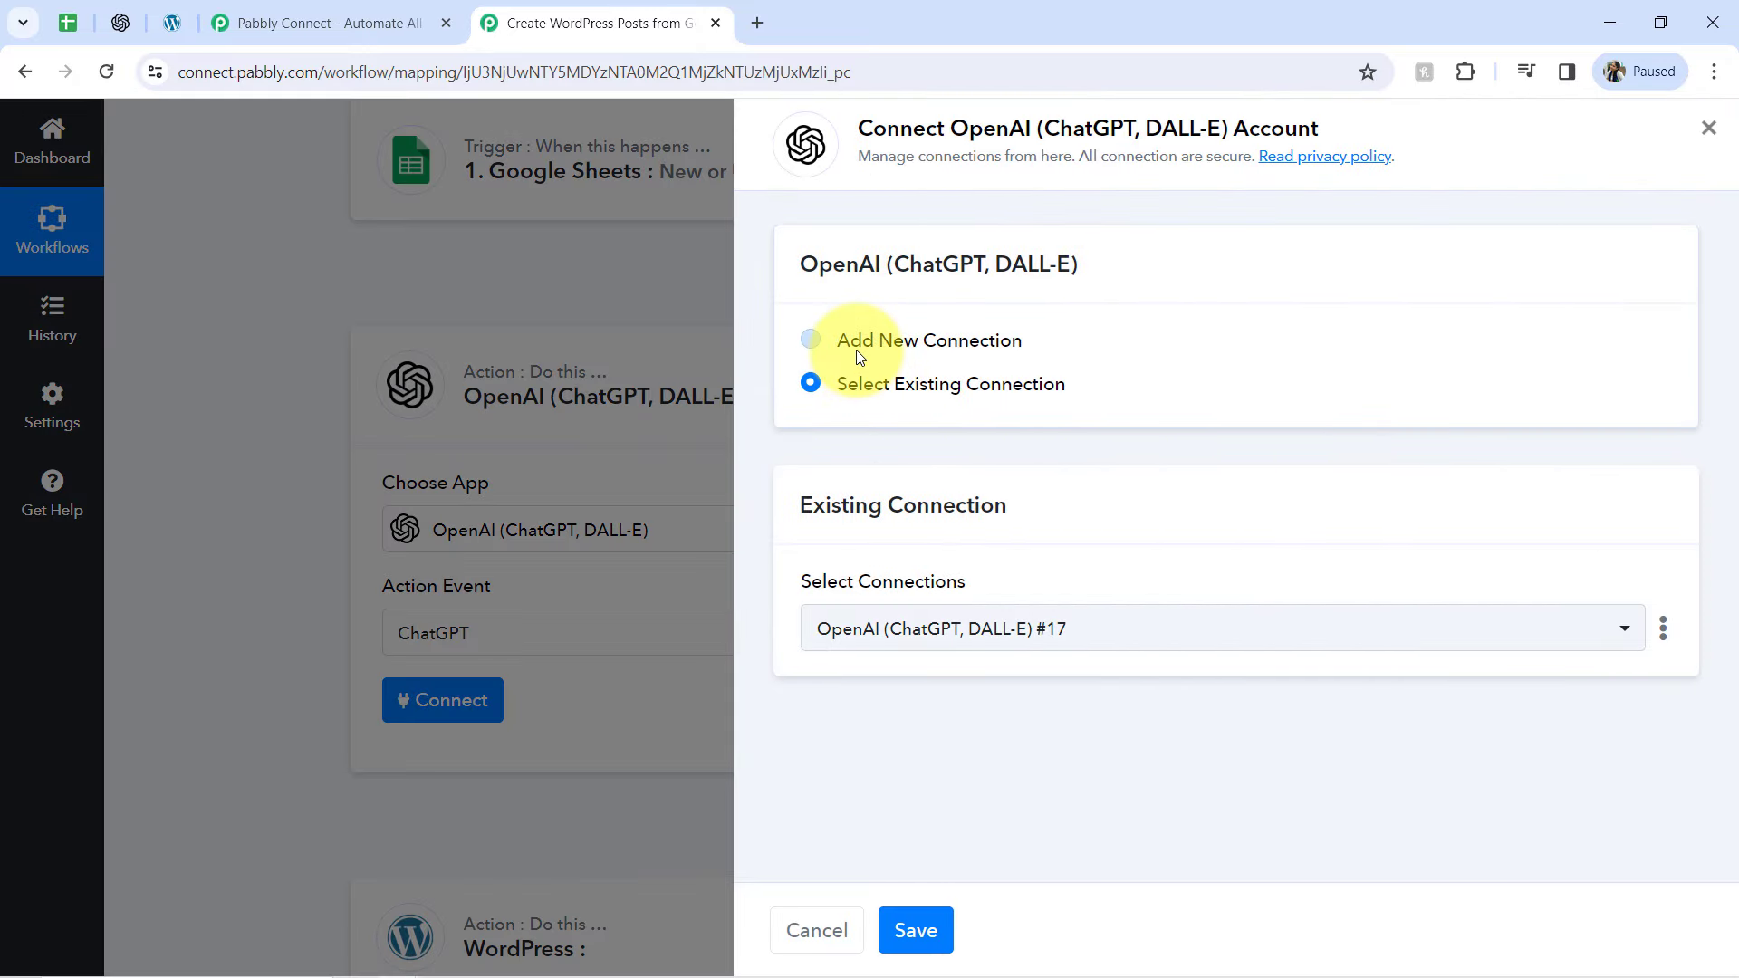
left_click(856, 349)
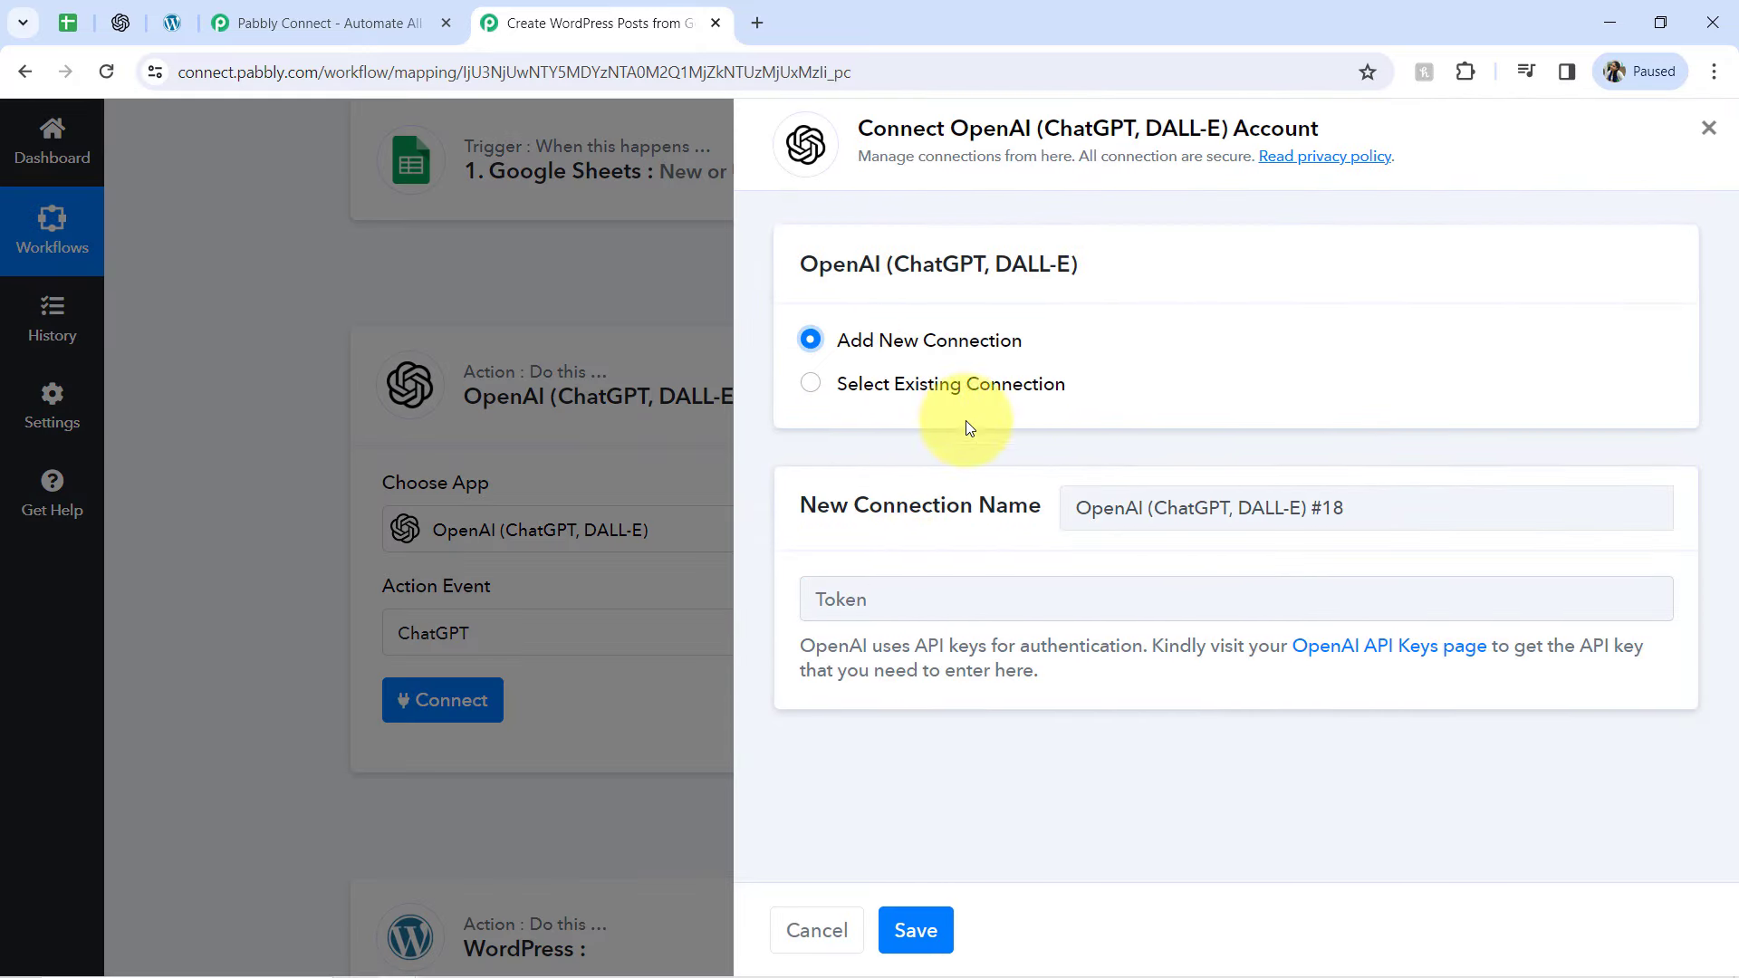
right_click(1376, 646)
left_click(1449, 354)
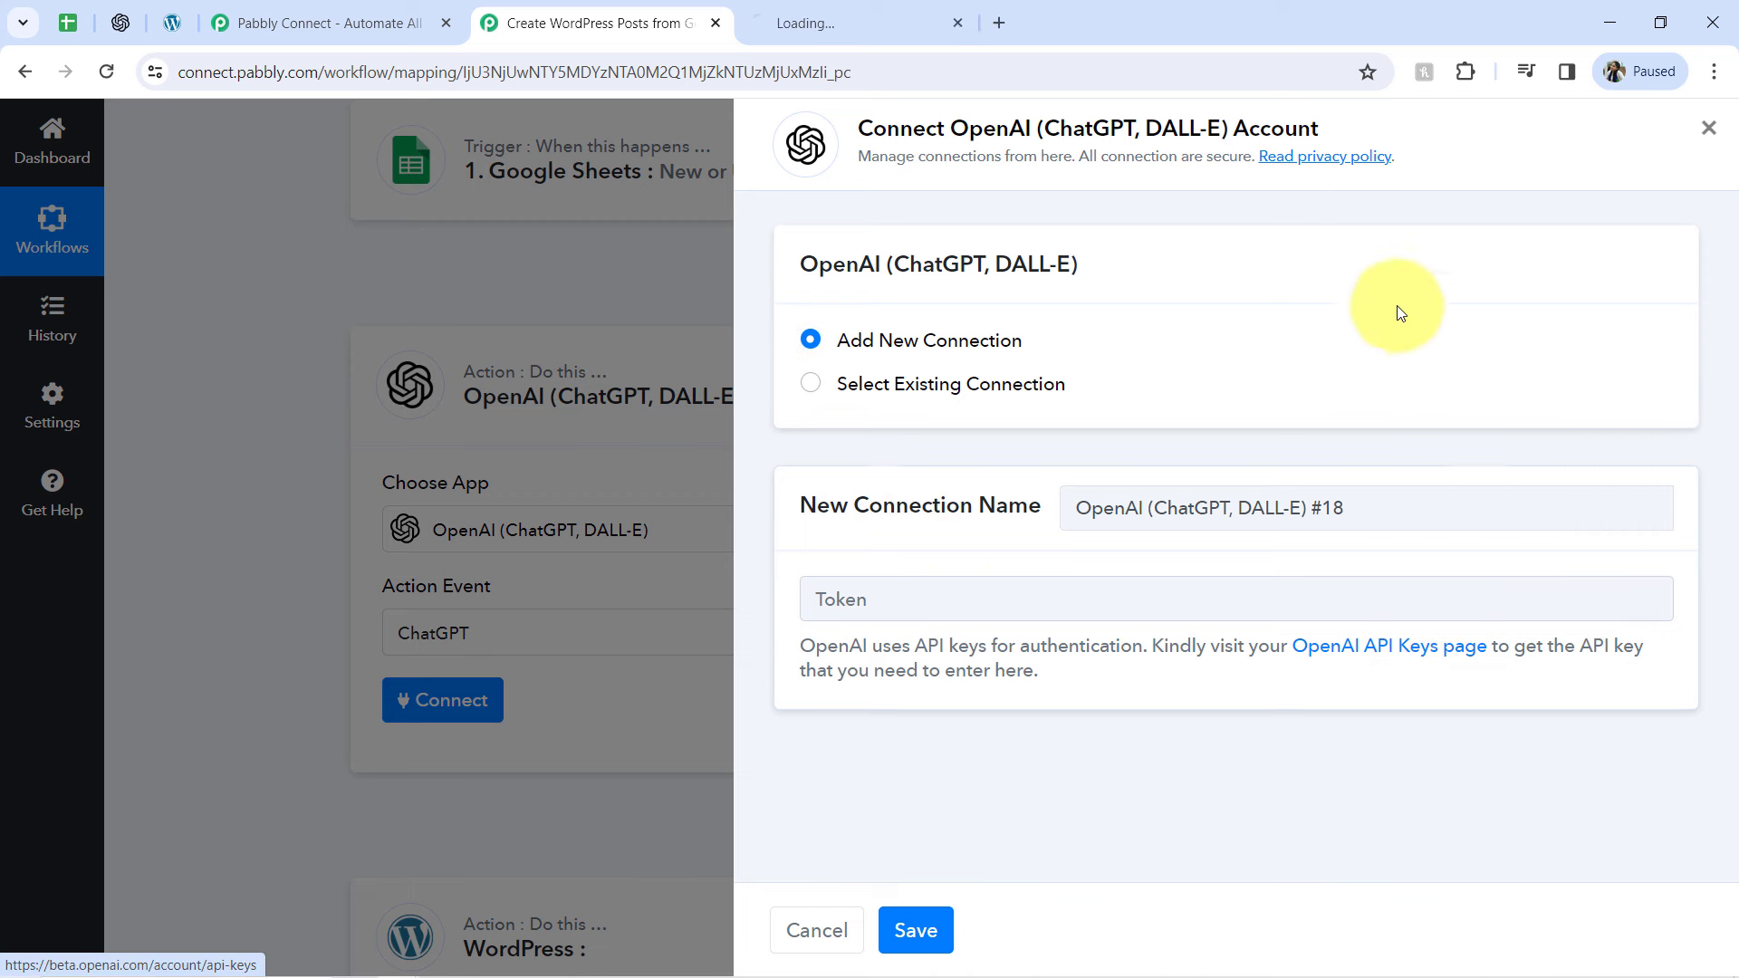
left_click(809, 13)
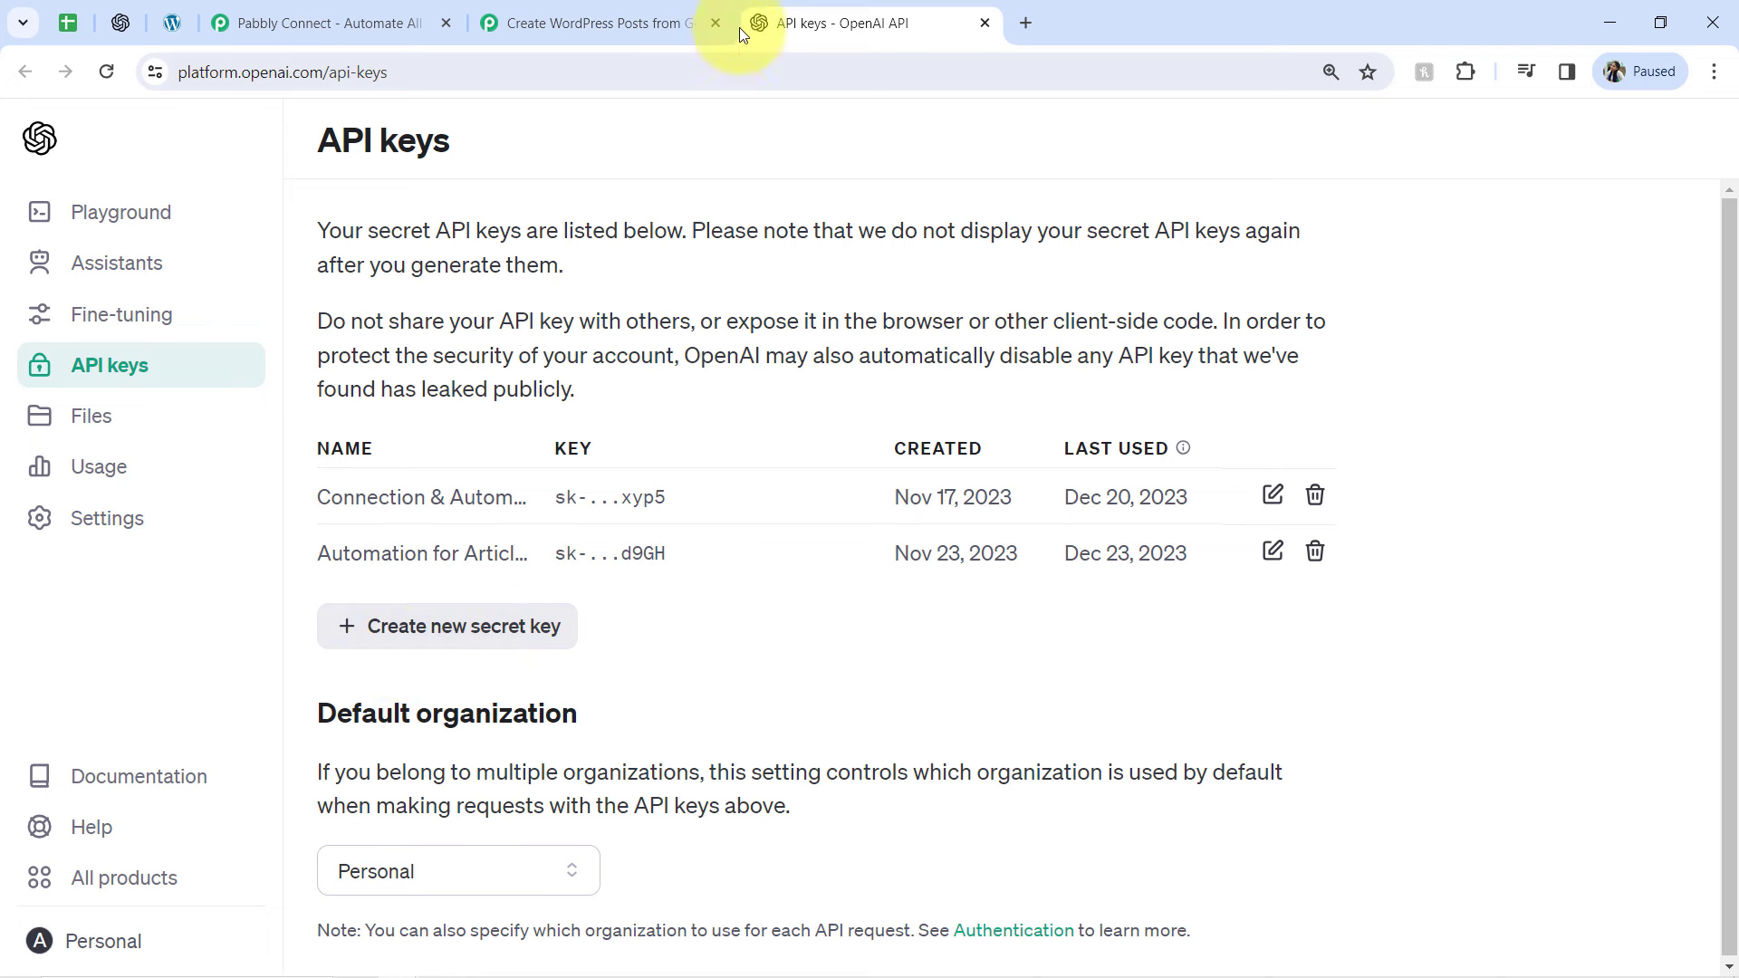
left_click(986, 23)
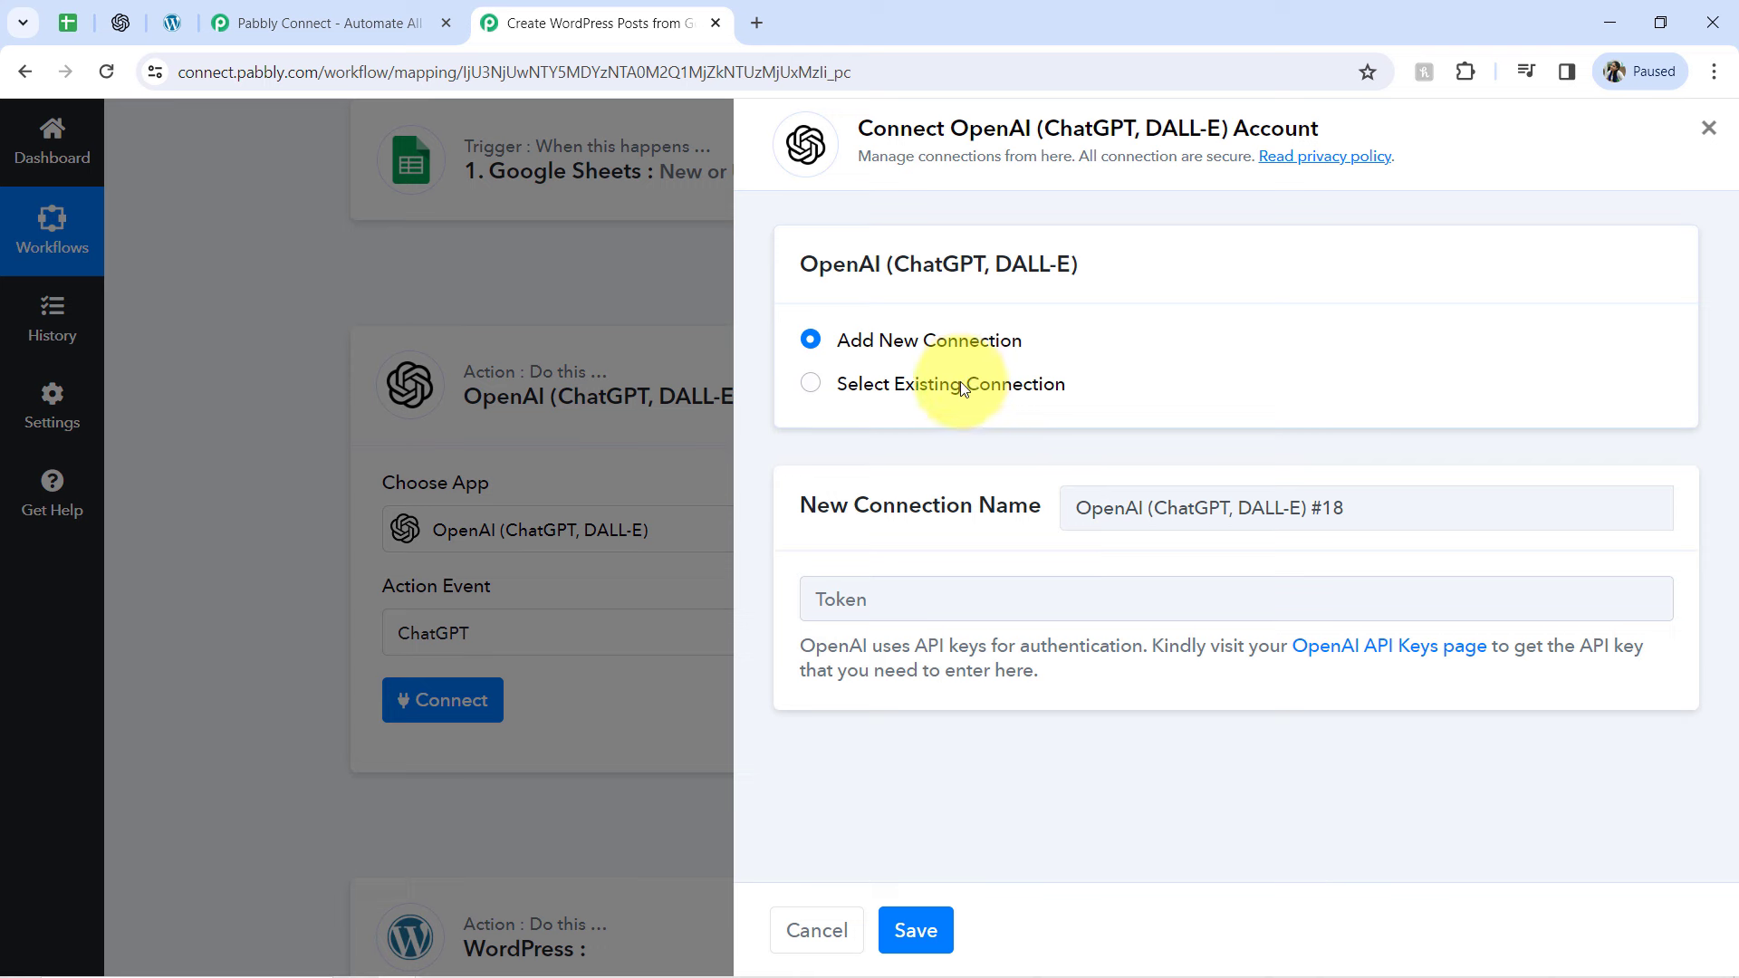
Connect the ChatGPT action with the existing connection OpenAI (ChatGPT, DALL-E) #17 and save it
left_click(960, 382)
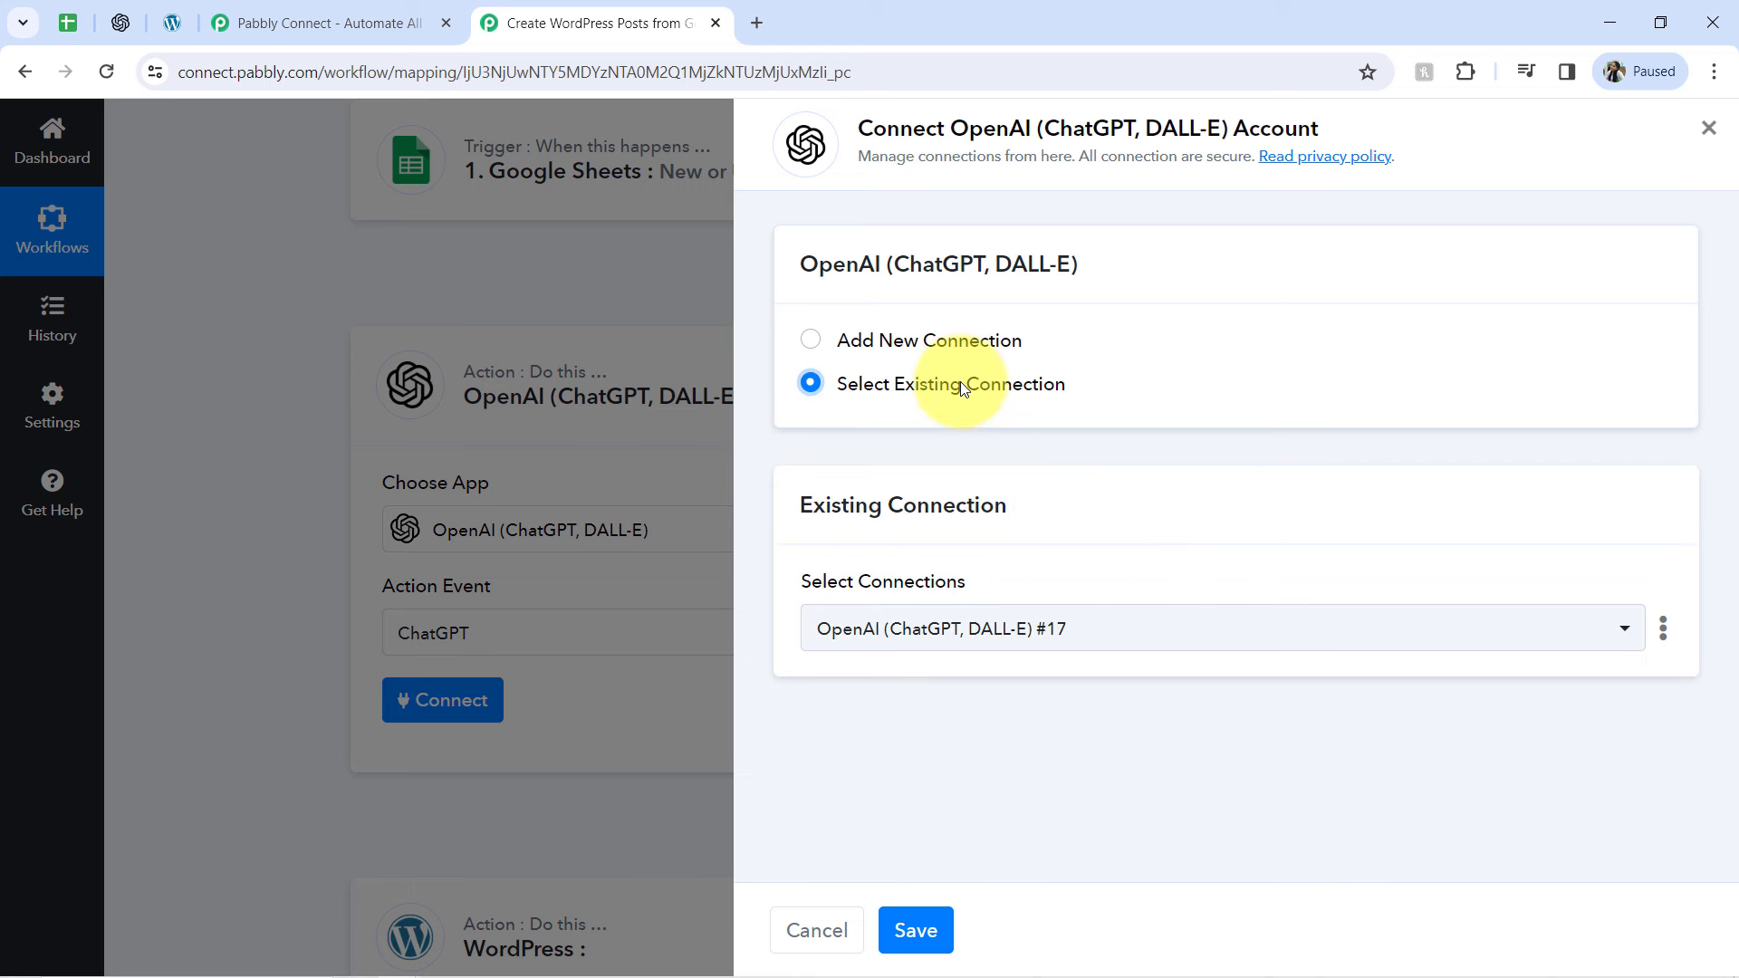
left_click(924, 341)
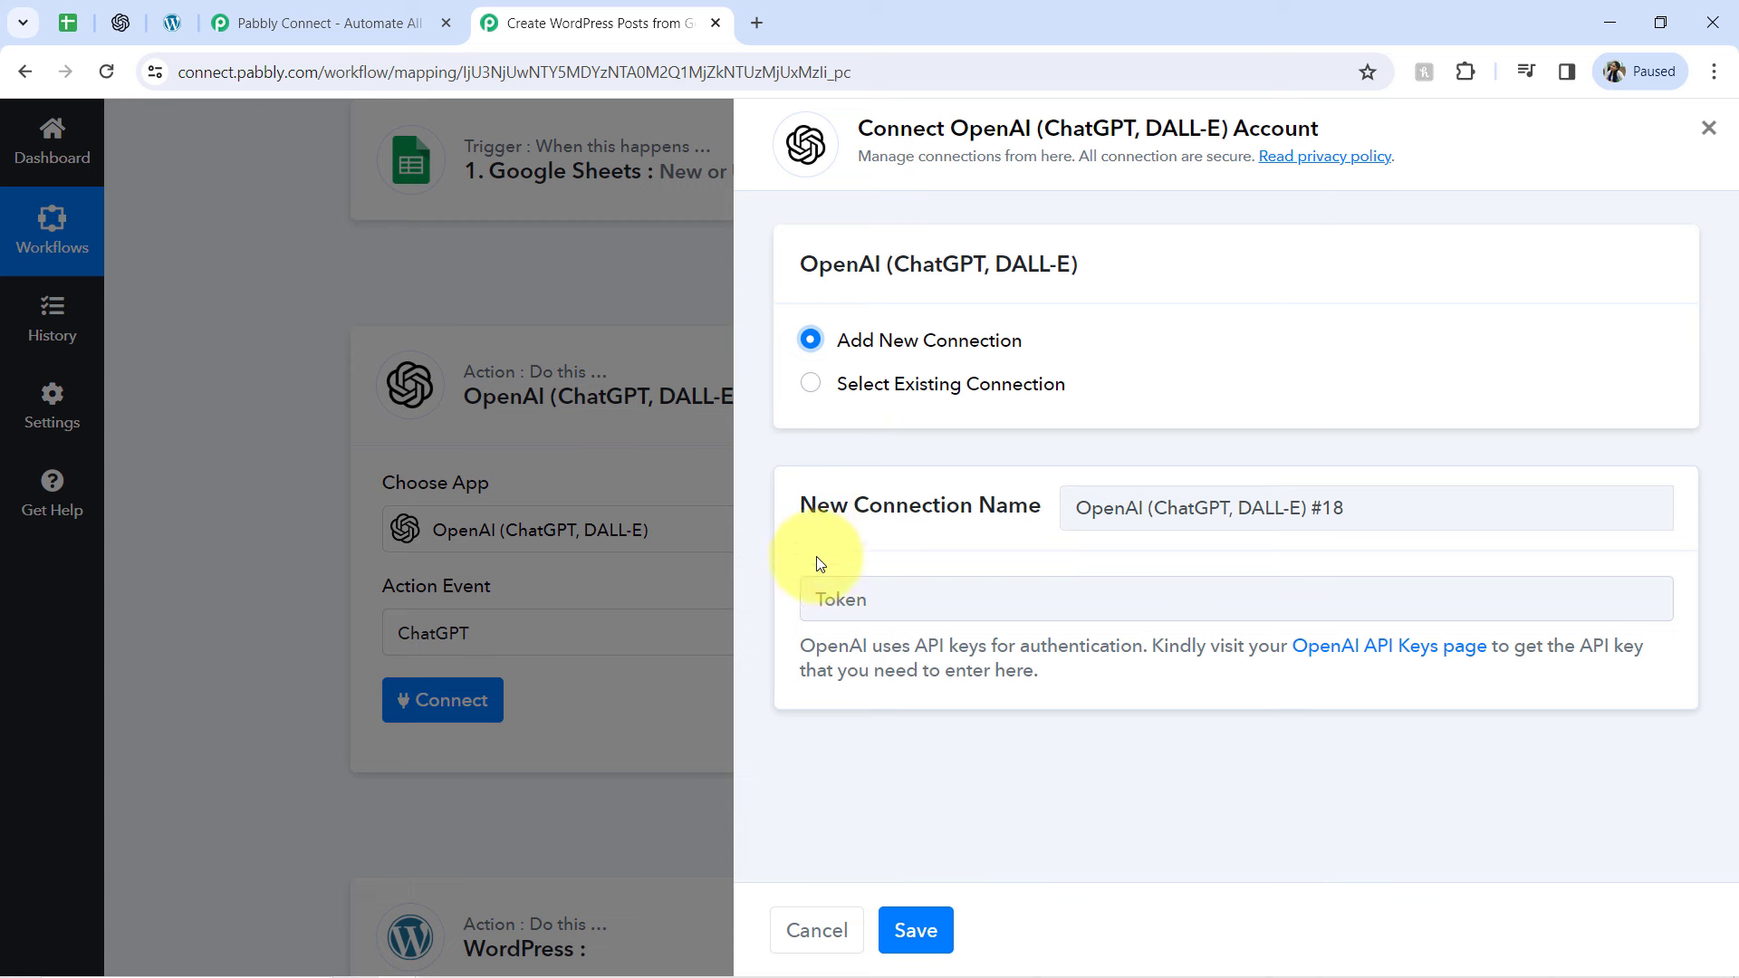
left_click(873, 385)
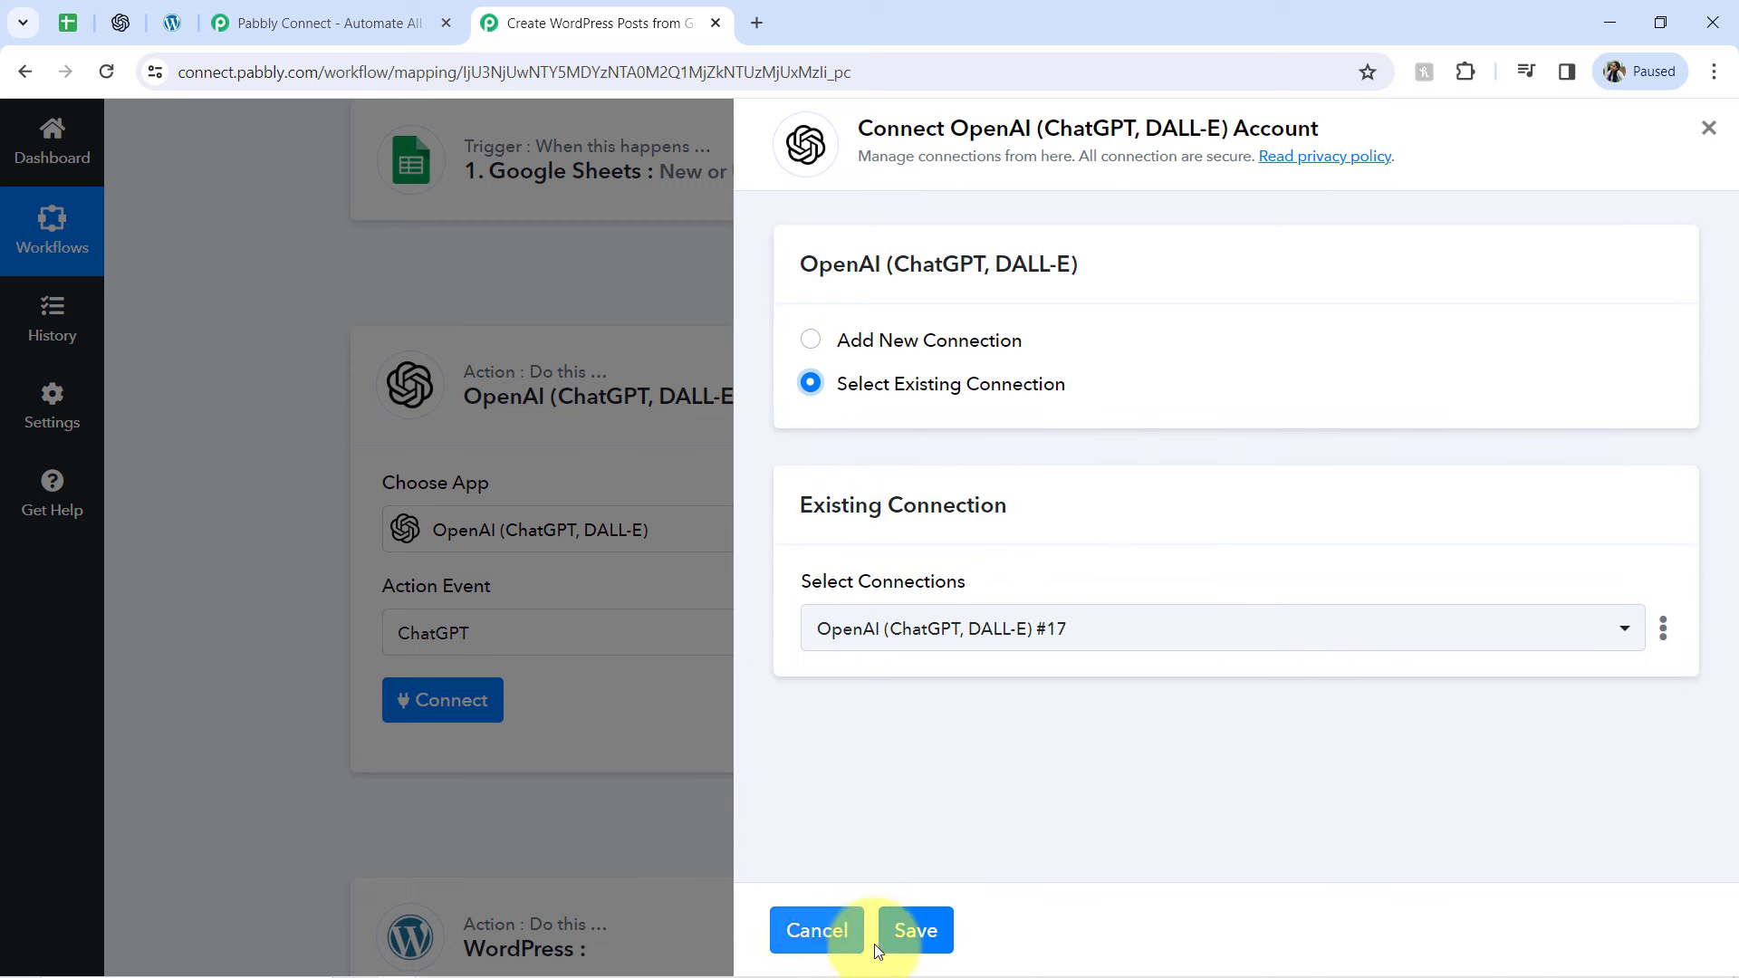
left_click(913, 933)
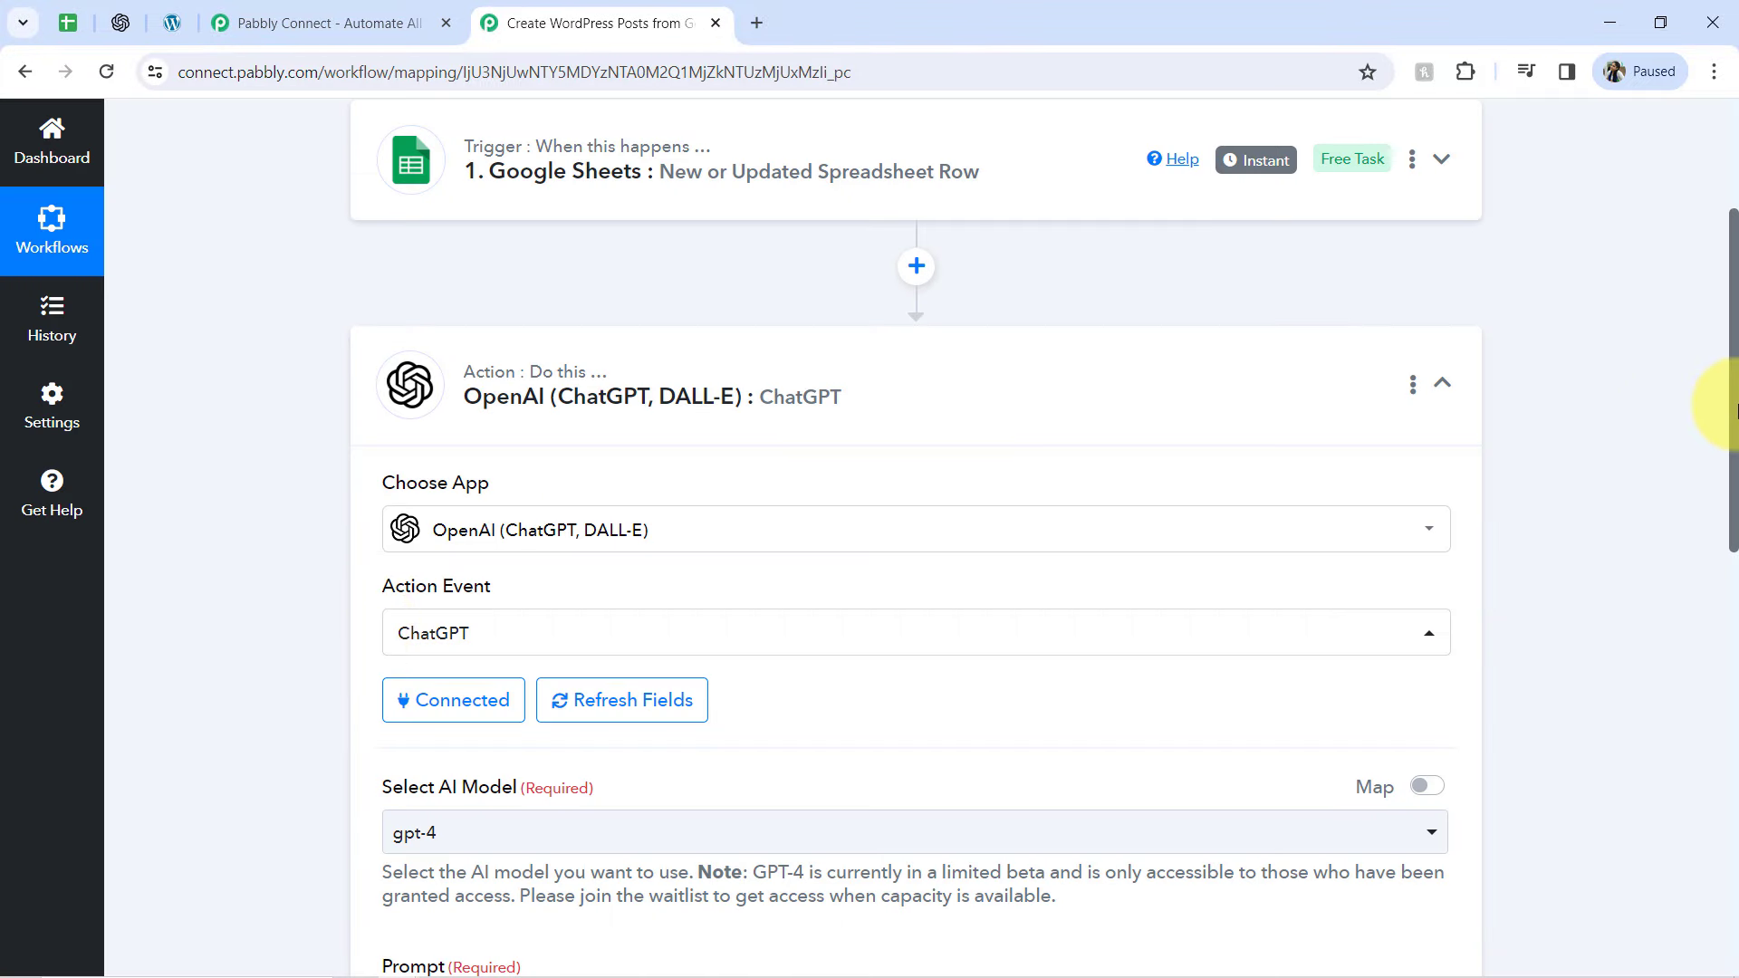
Set the ChatGPT action's AI model to gpt-3.5-turbo-0301
left_click_drag(1735, 409, 1730, 526)
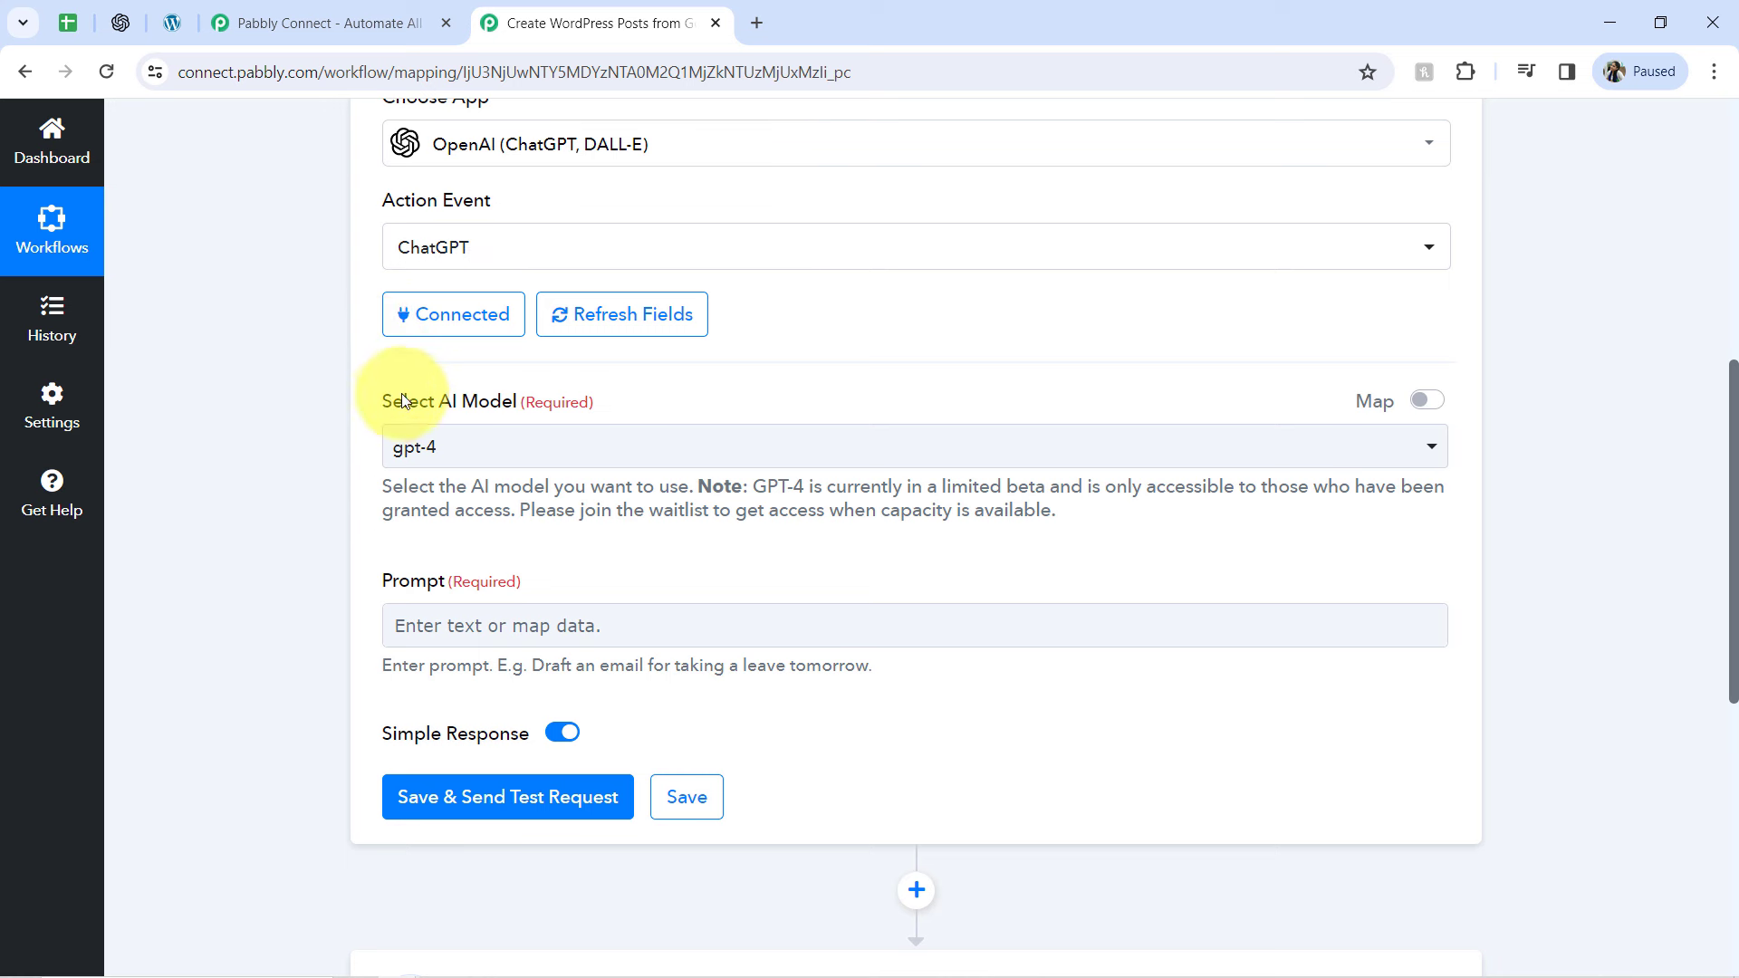
left_click_drag(390, 399, 569, 379)
left_click(493, 447)
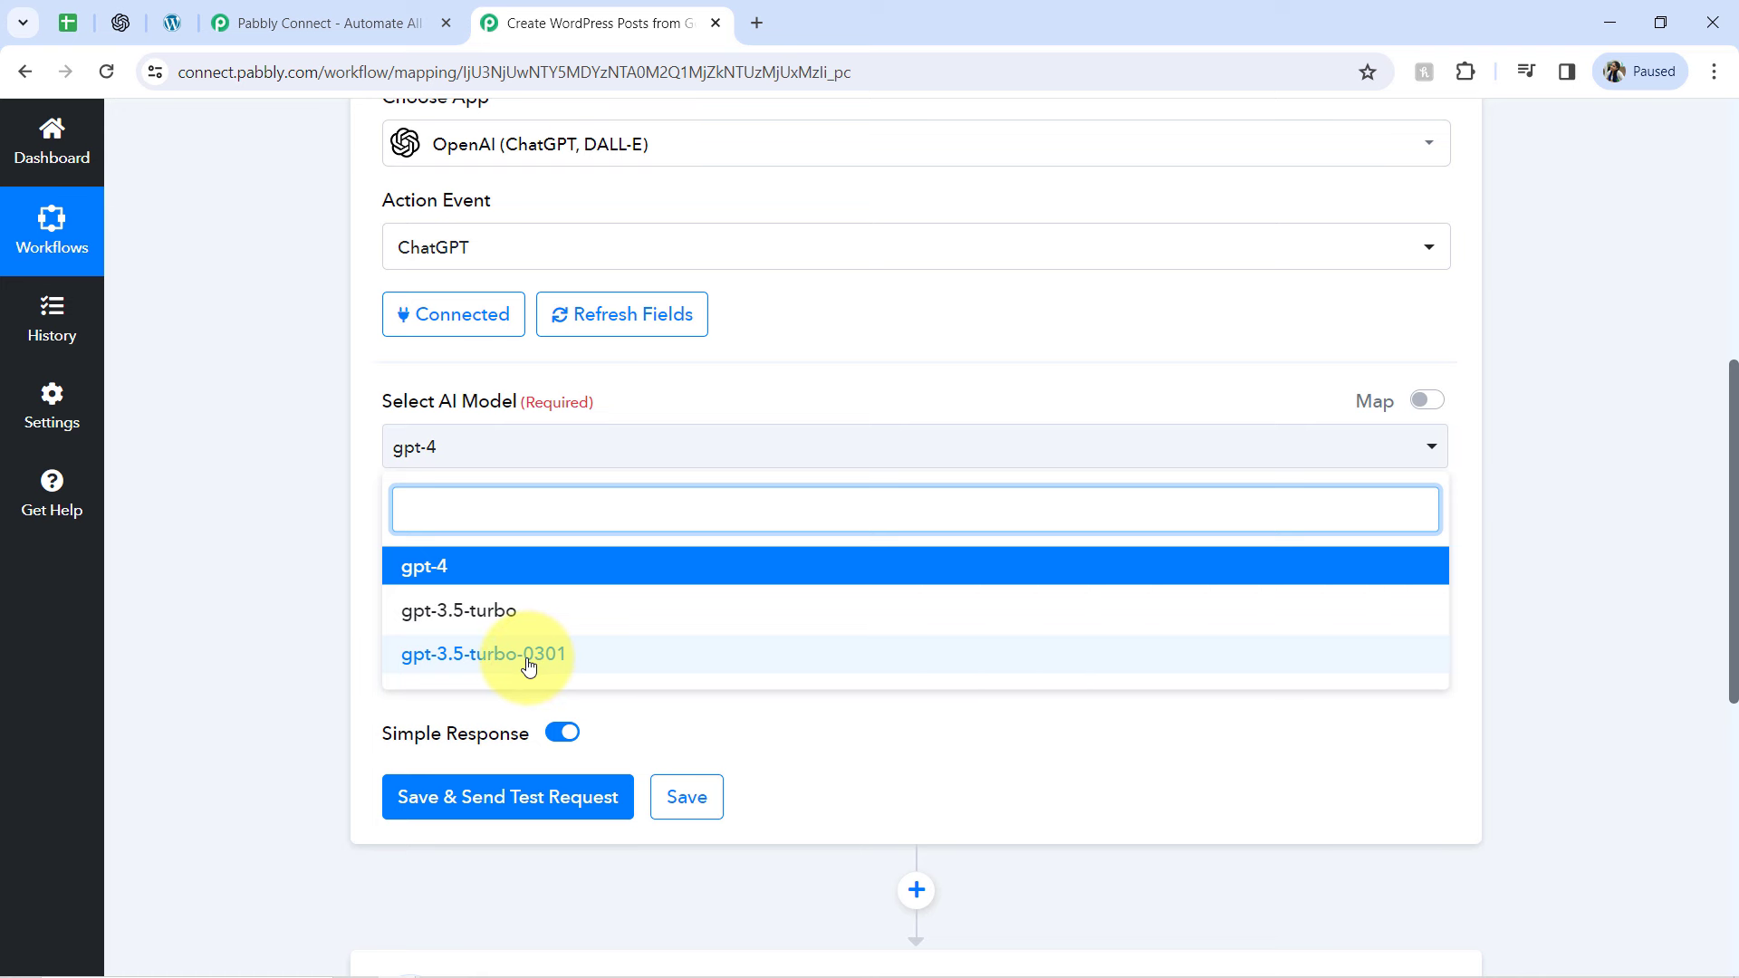
left_click(417, 654)
Examine the Prompt field's example text and the first topic in the Topics for Article Writing spreadsheet, and return to the workflow's Prompt field
left_click_drag(383, 581, 509, 573)
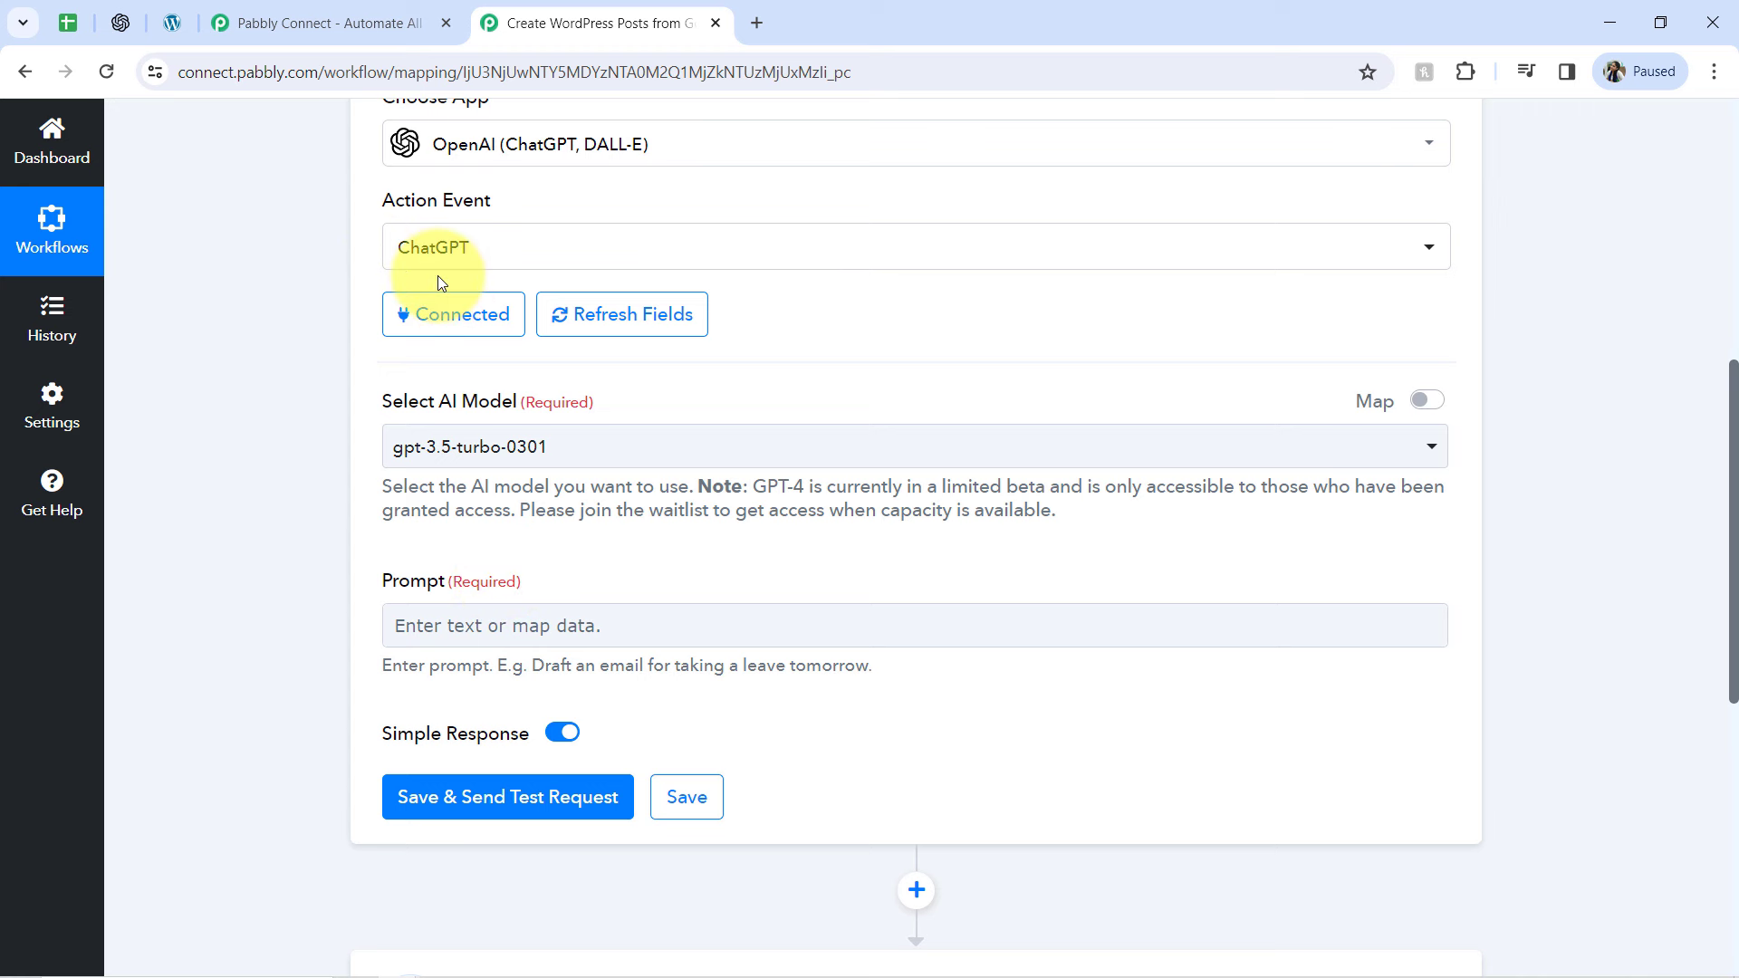
left_click_drag(1732, 435, 1732, 505)
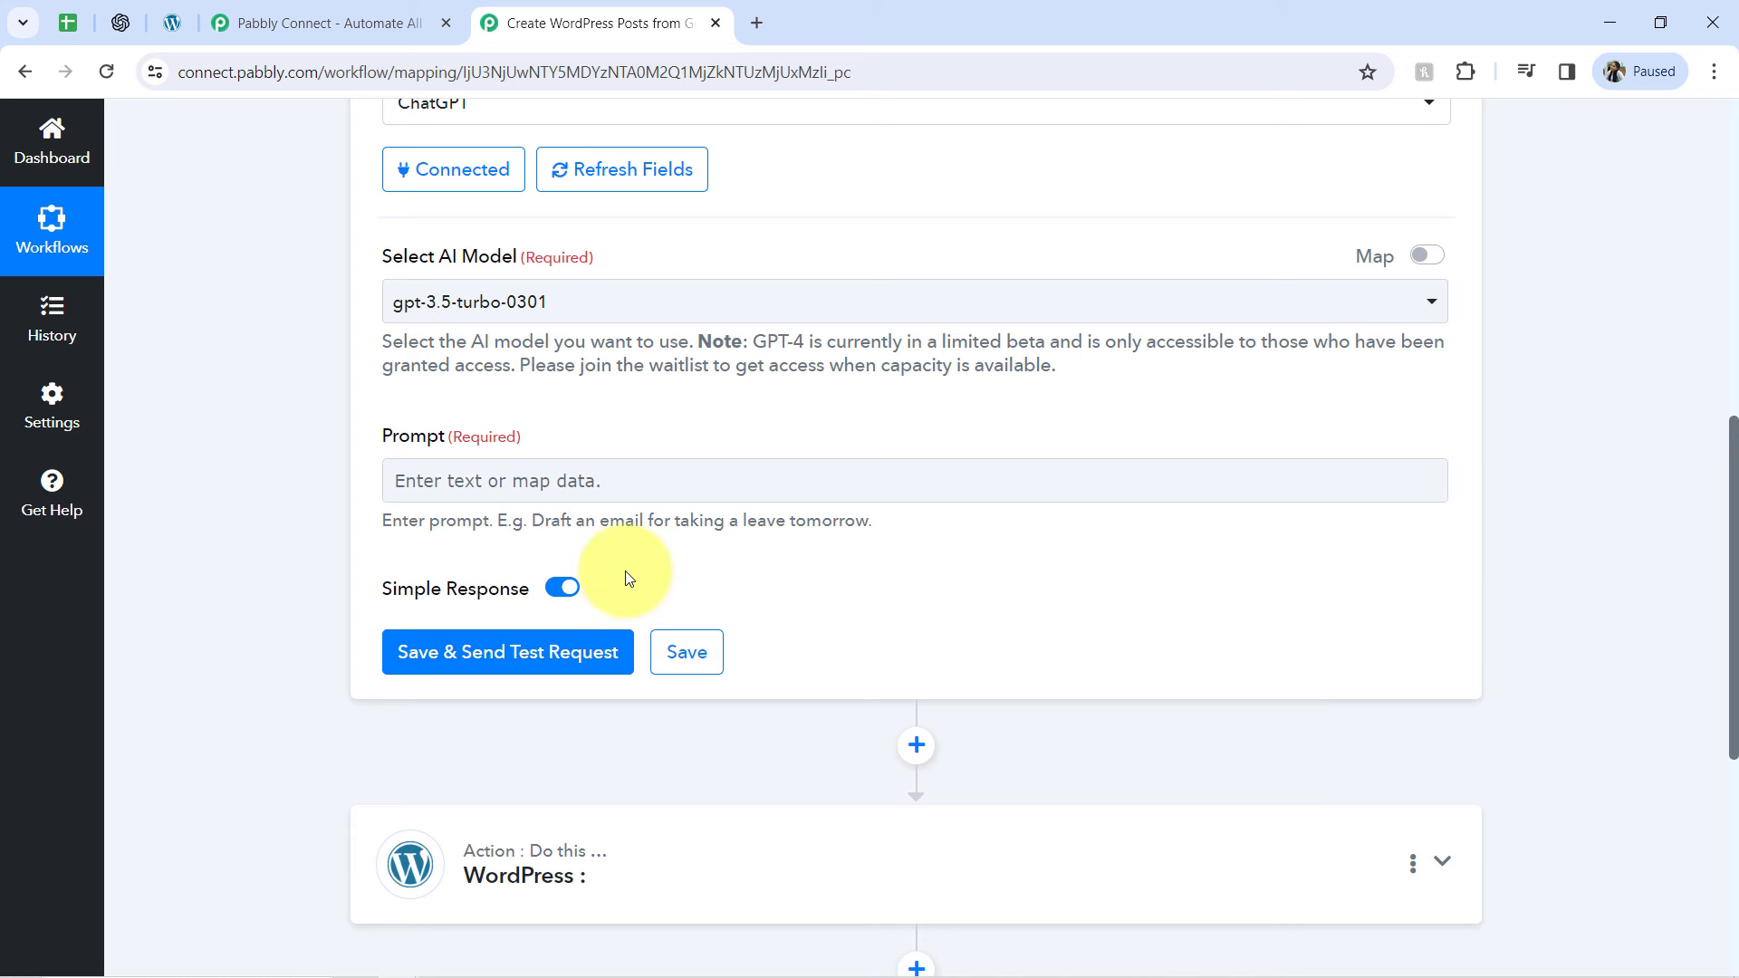
left_click_drag(514, 528, 841, 524)
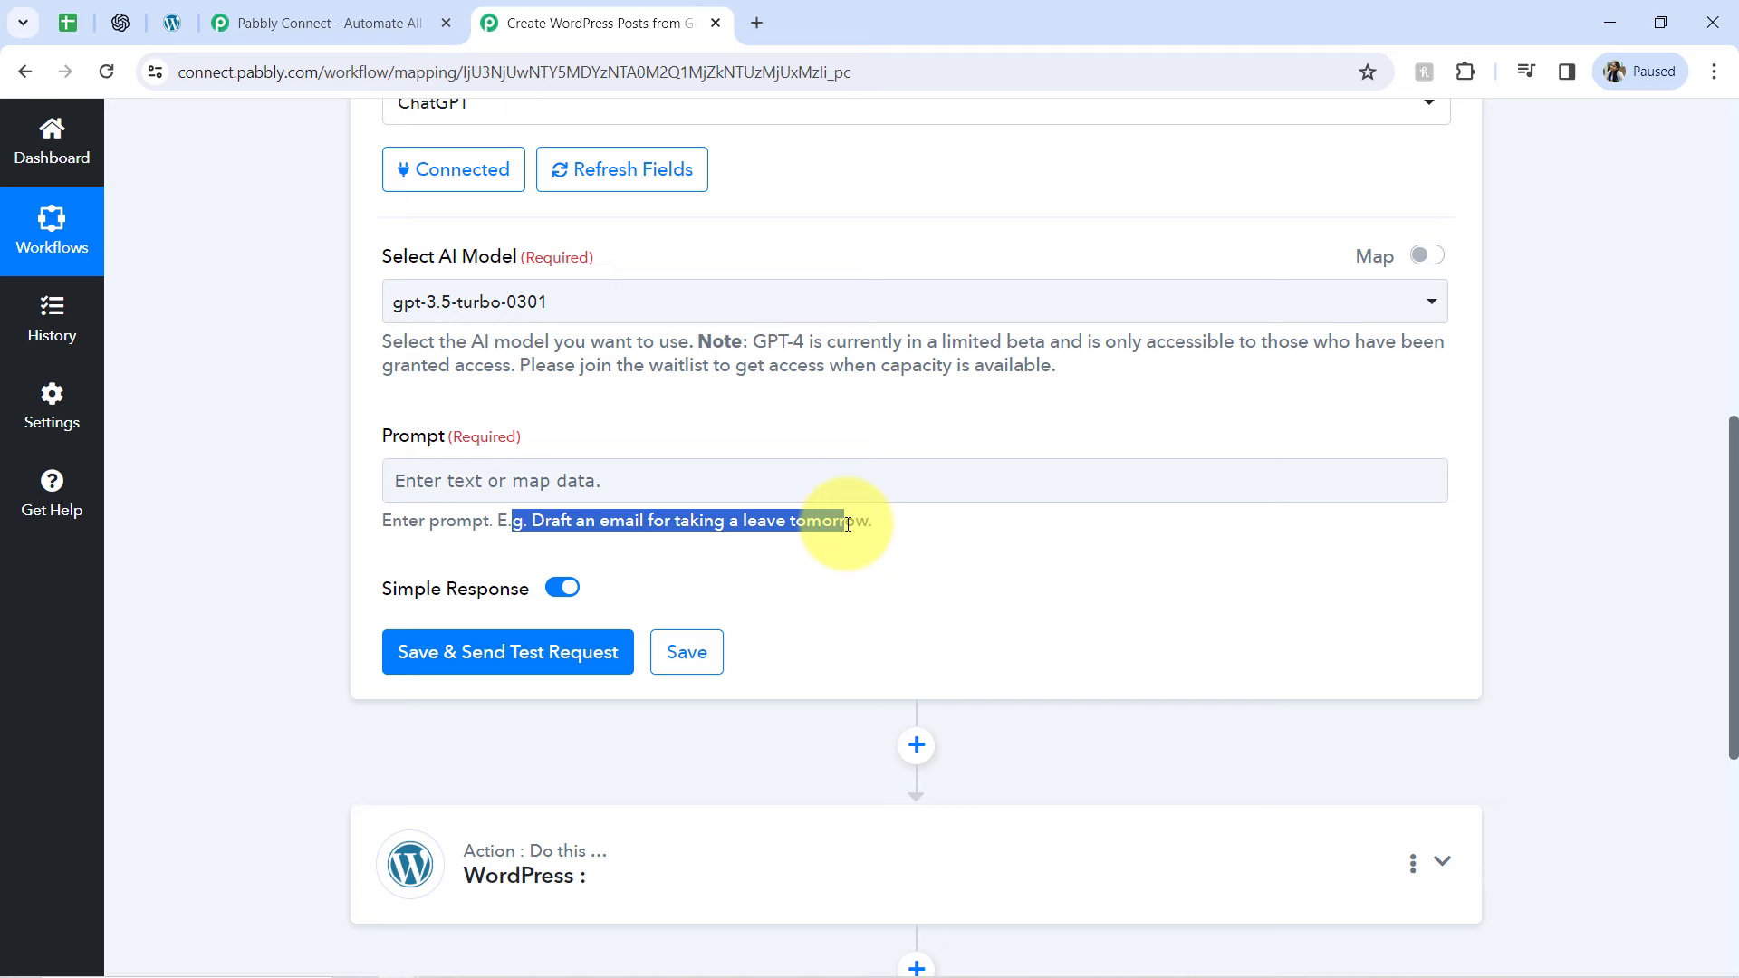
left_click(67, 23)
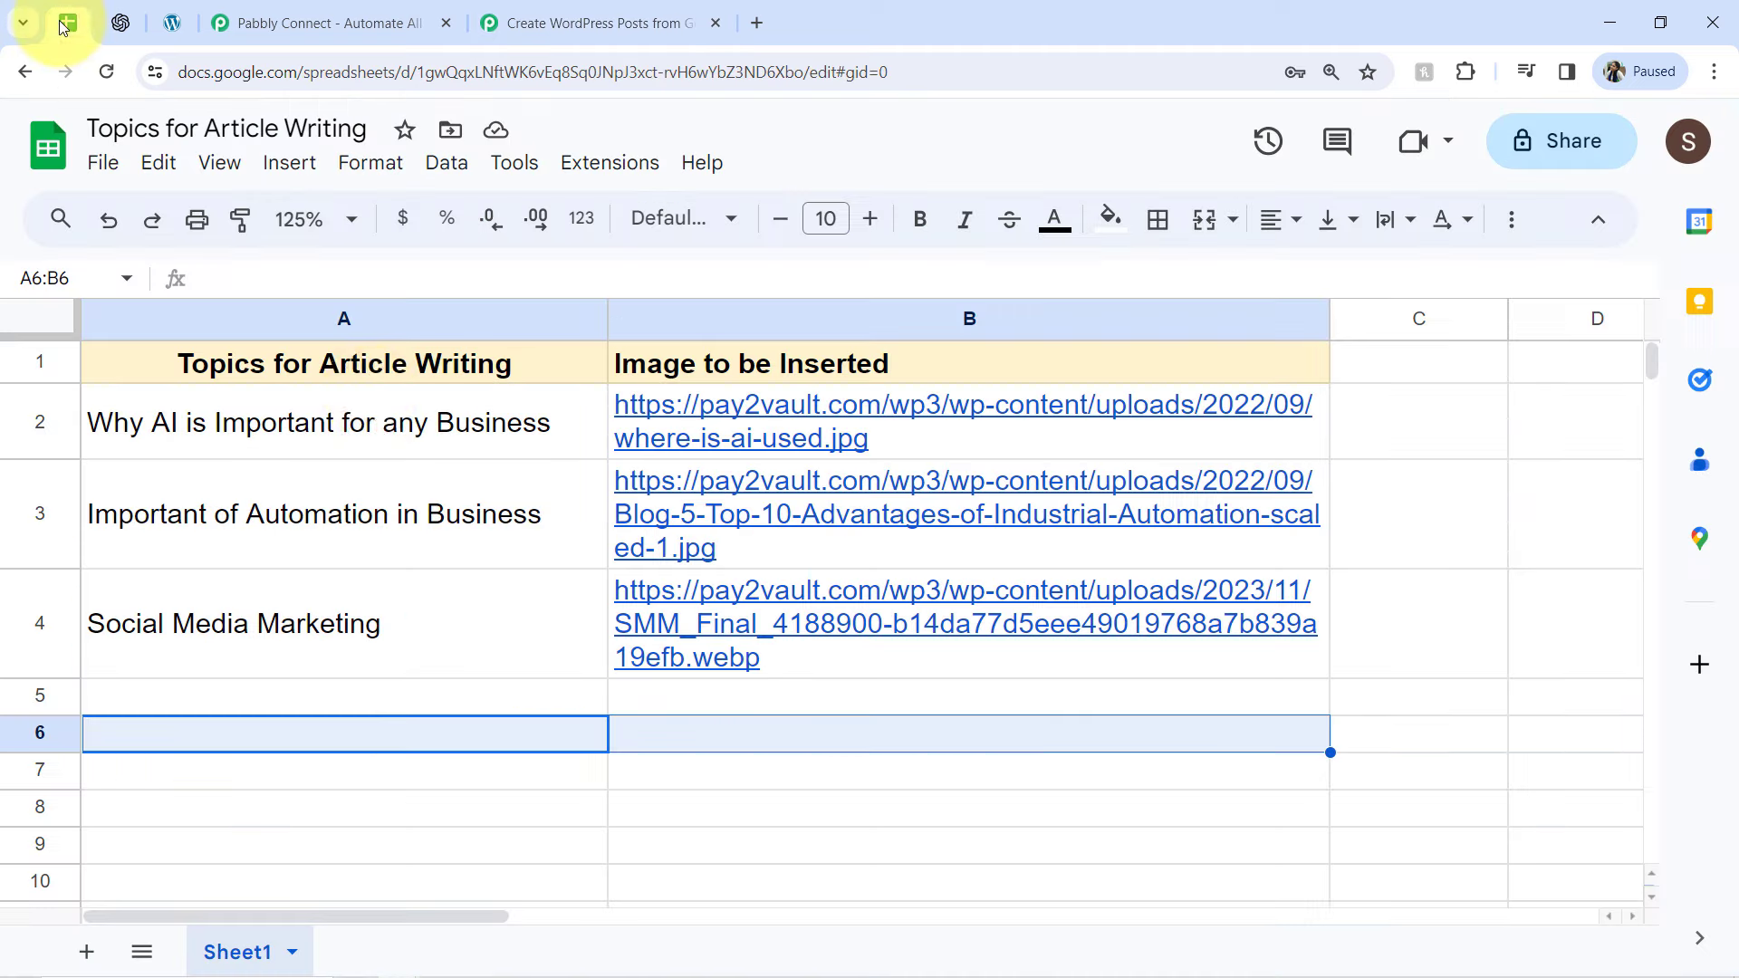
left_click(393, 402)
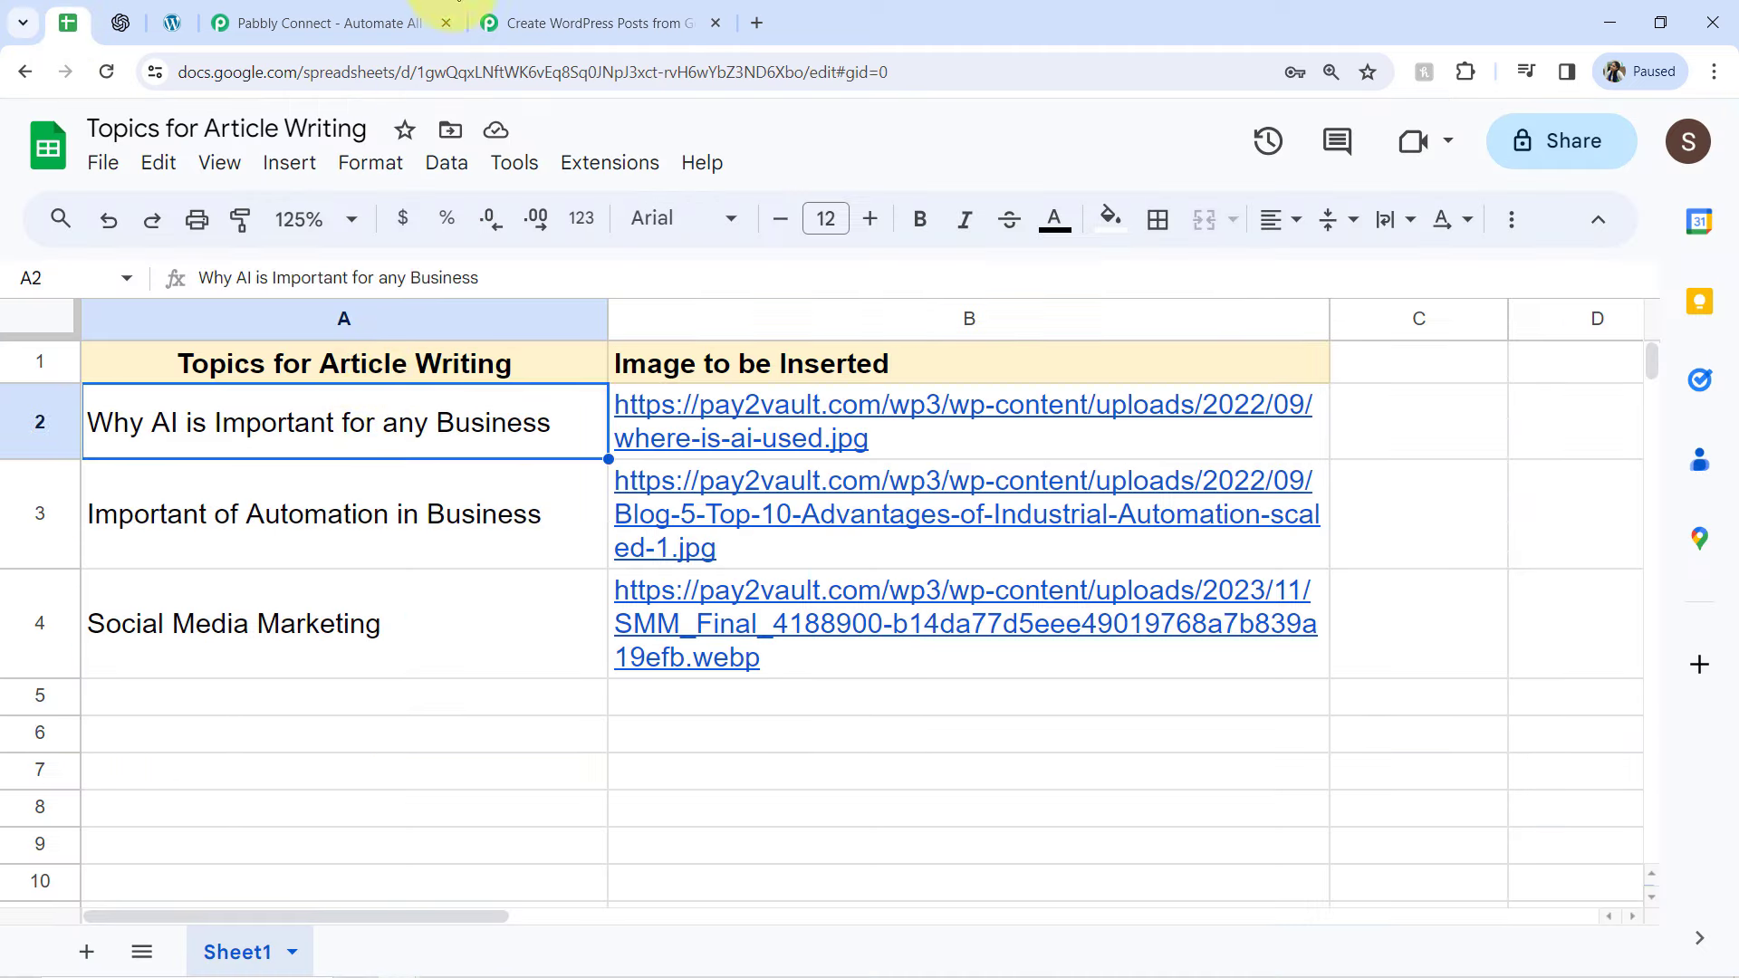
left_click(530, 23)
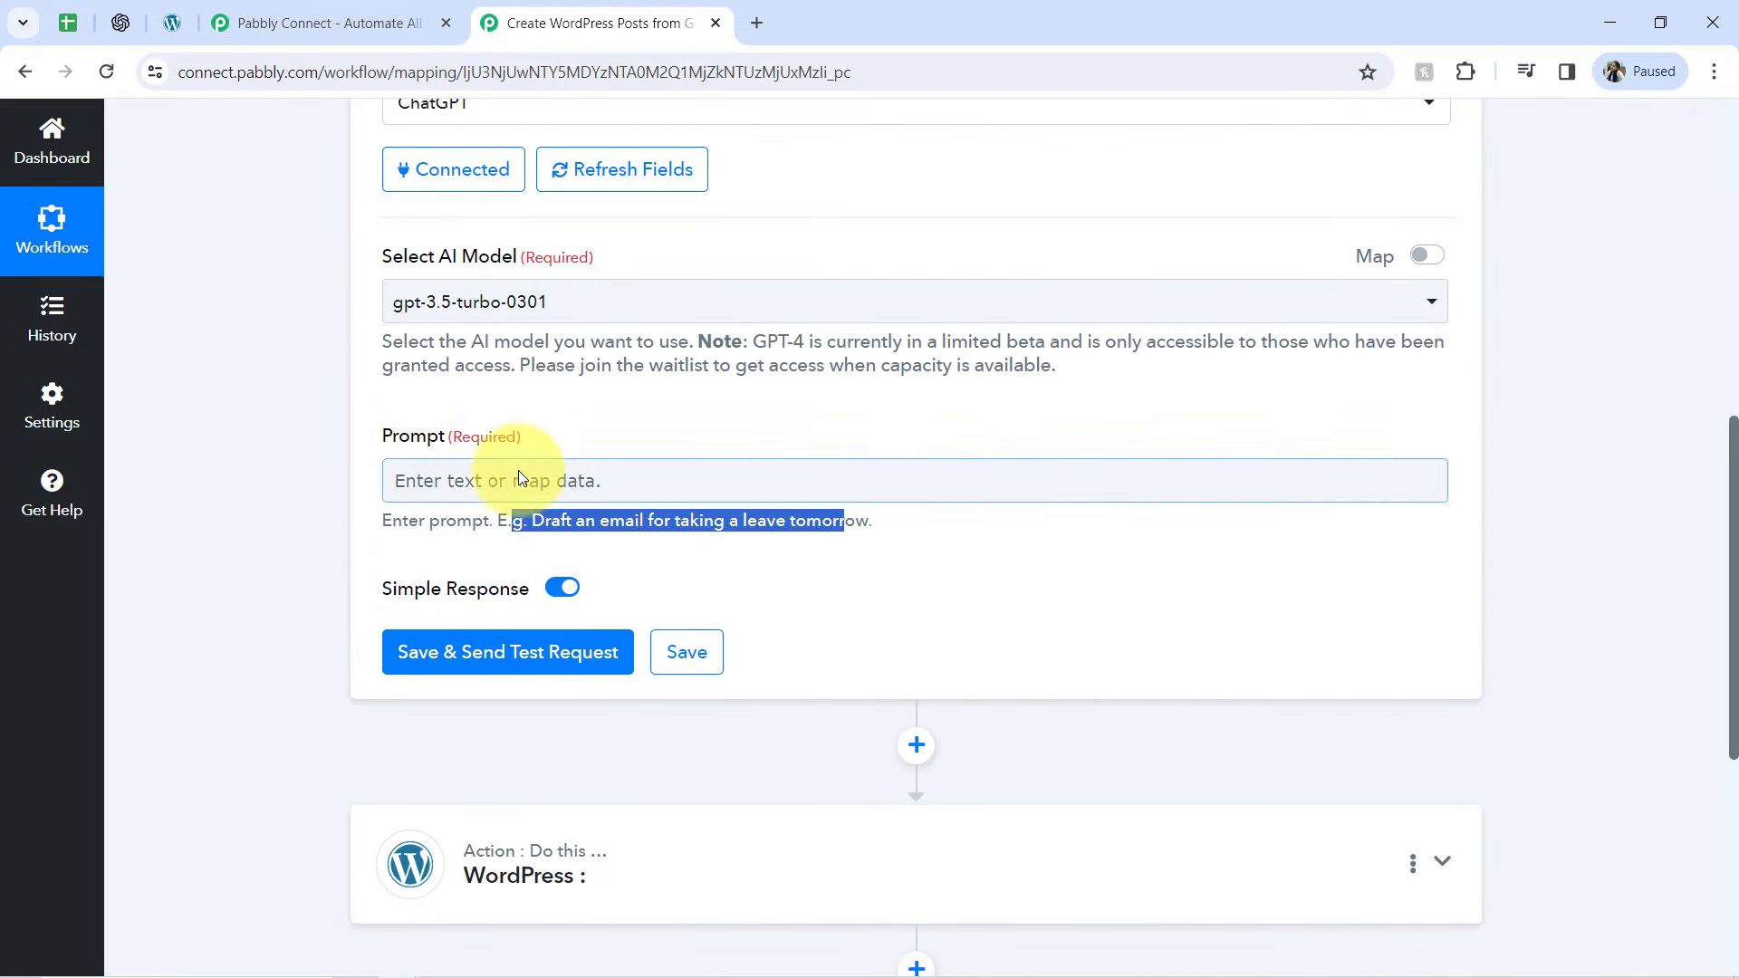
left_click(419, 483)
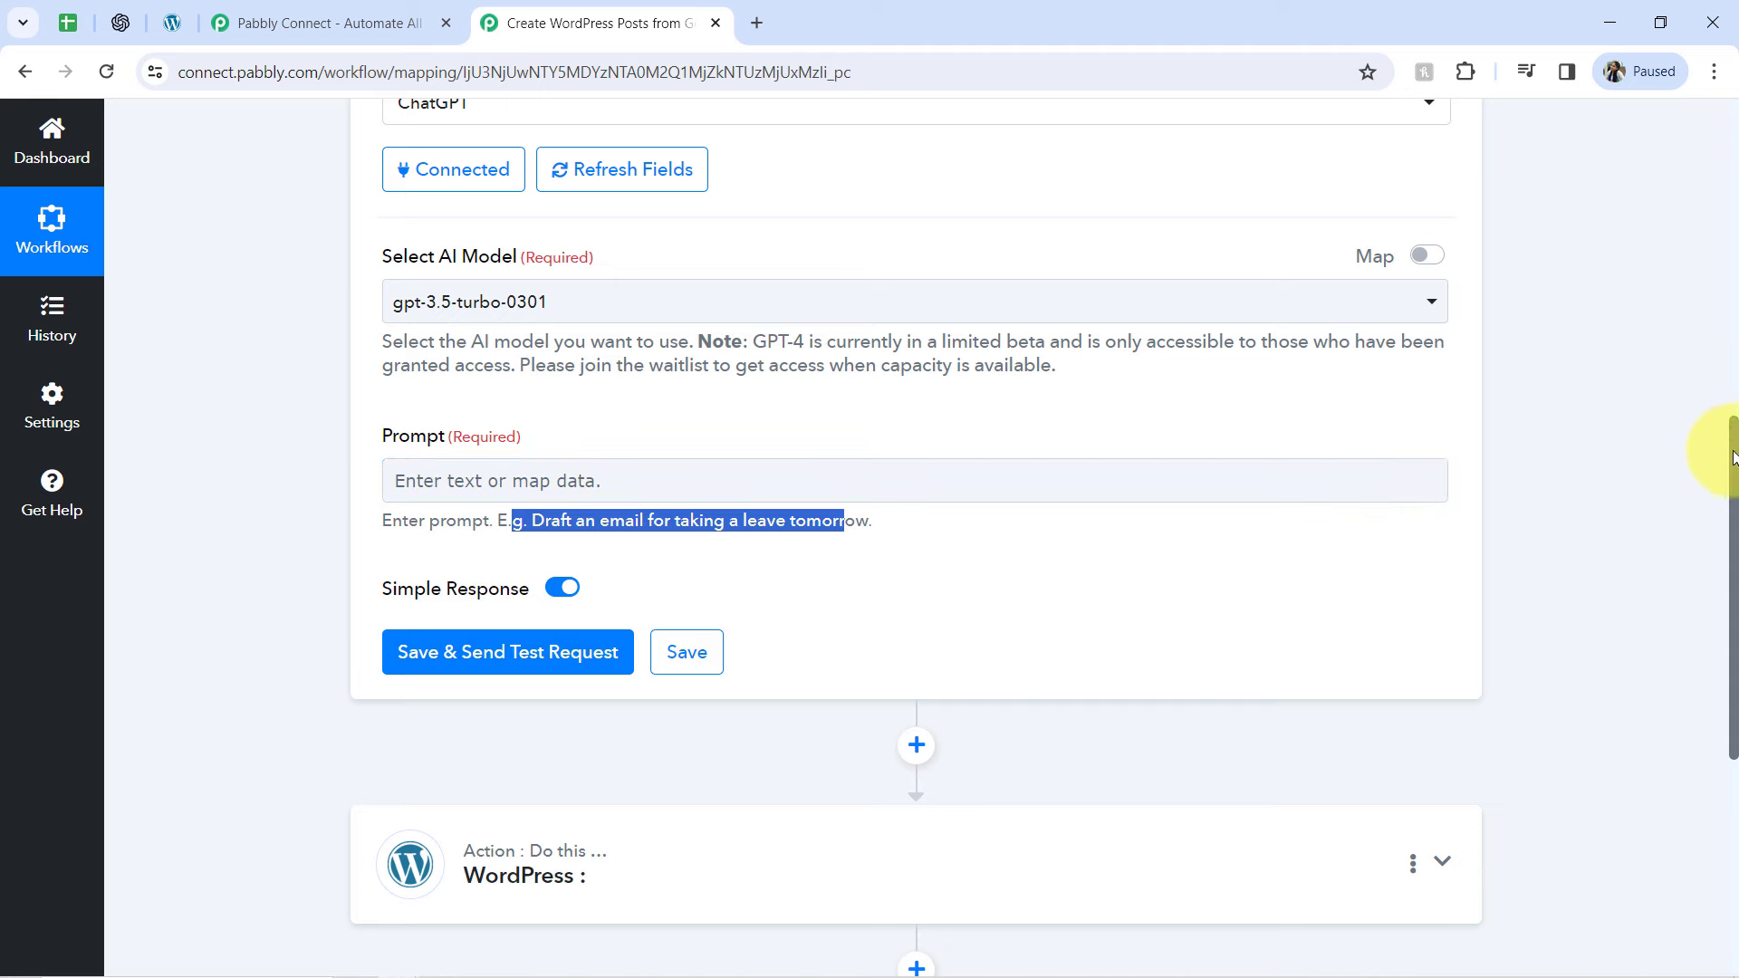
Expand the Google Sheets trigger to review its setup, and reopen the ChatGPT action step
left_click_drag(1733, 456, 1718, 210)
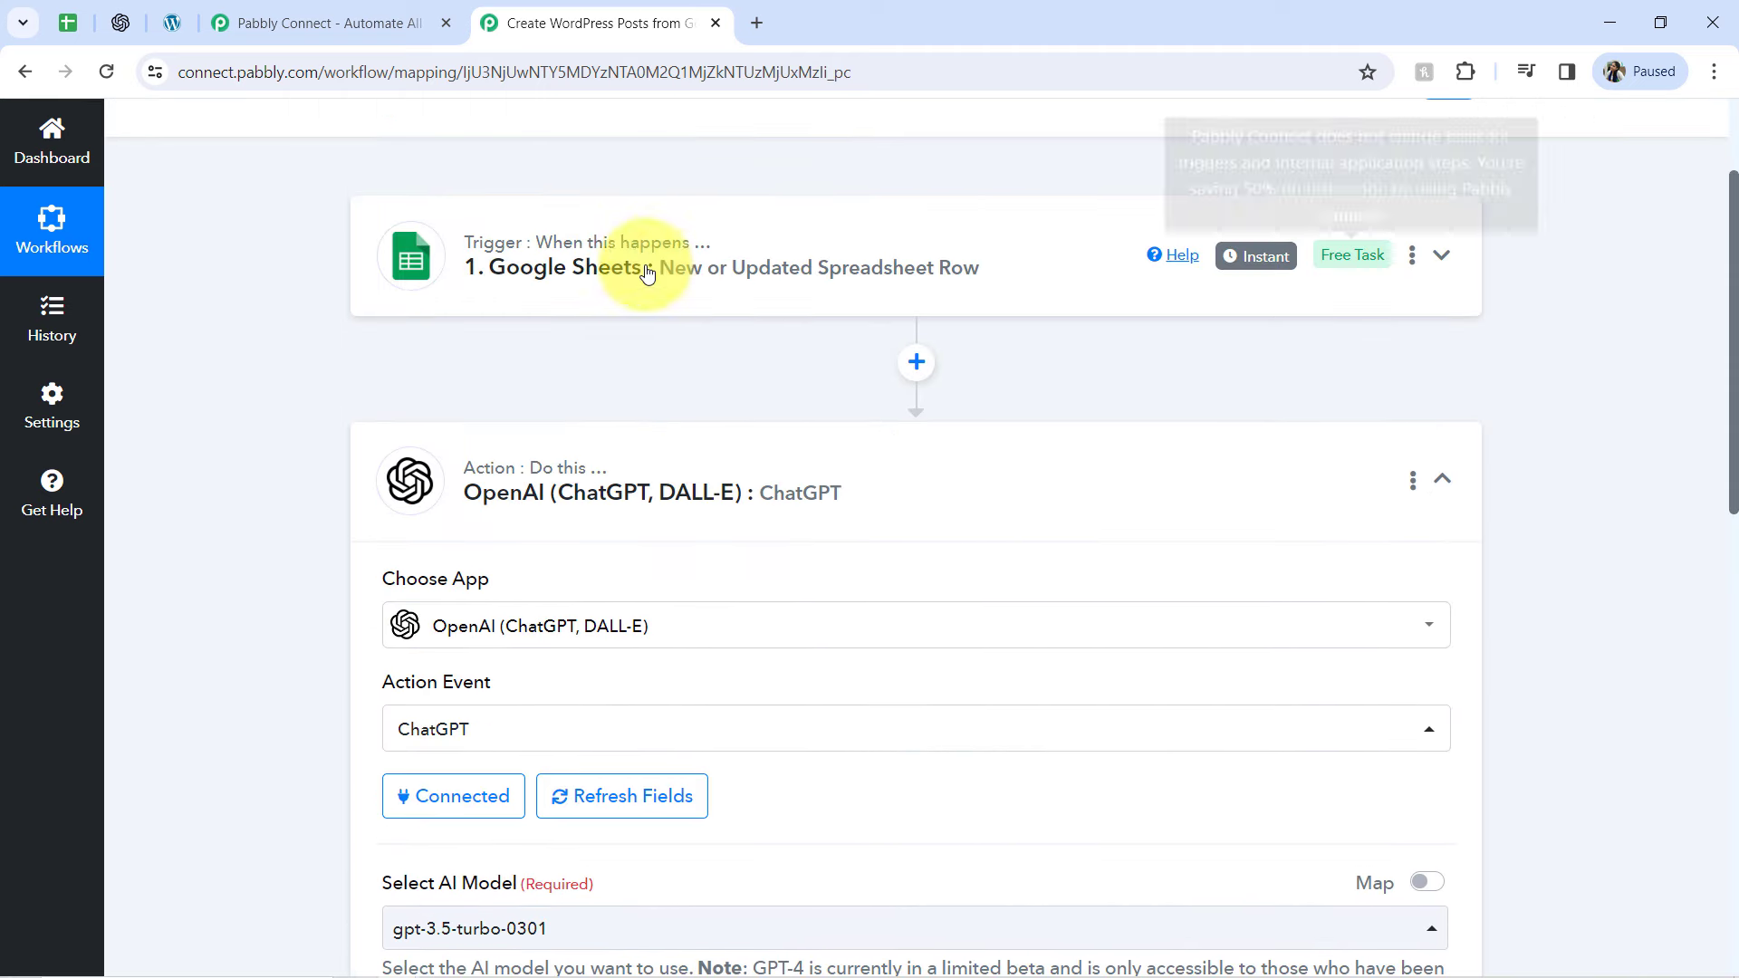
left_click(505, 288)
scroll(734, 417, "up", 2)
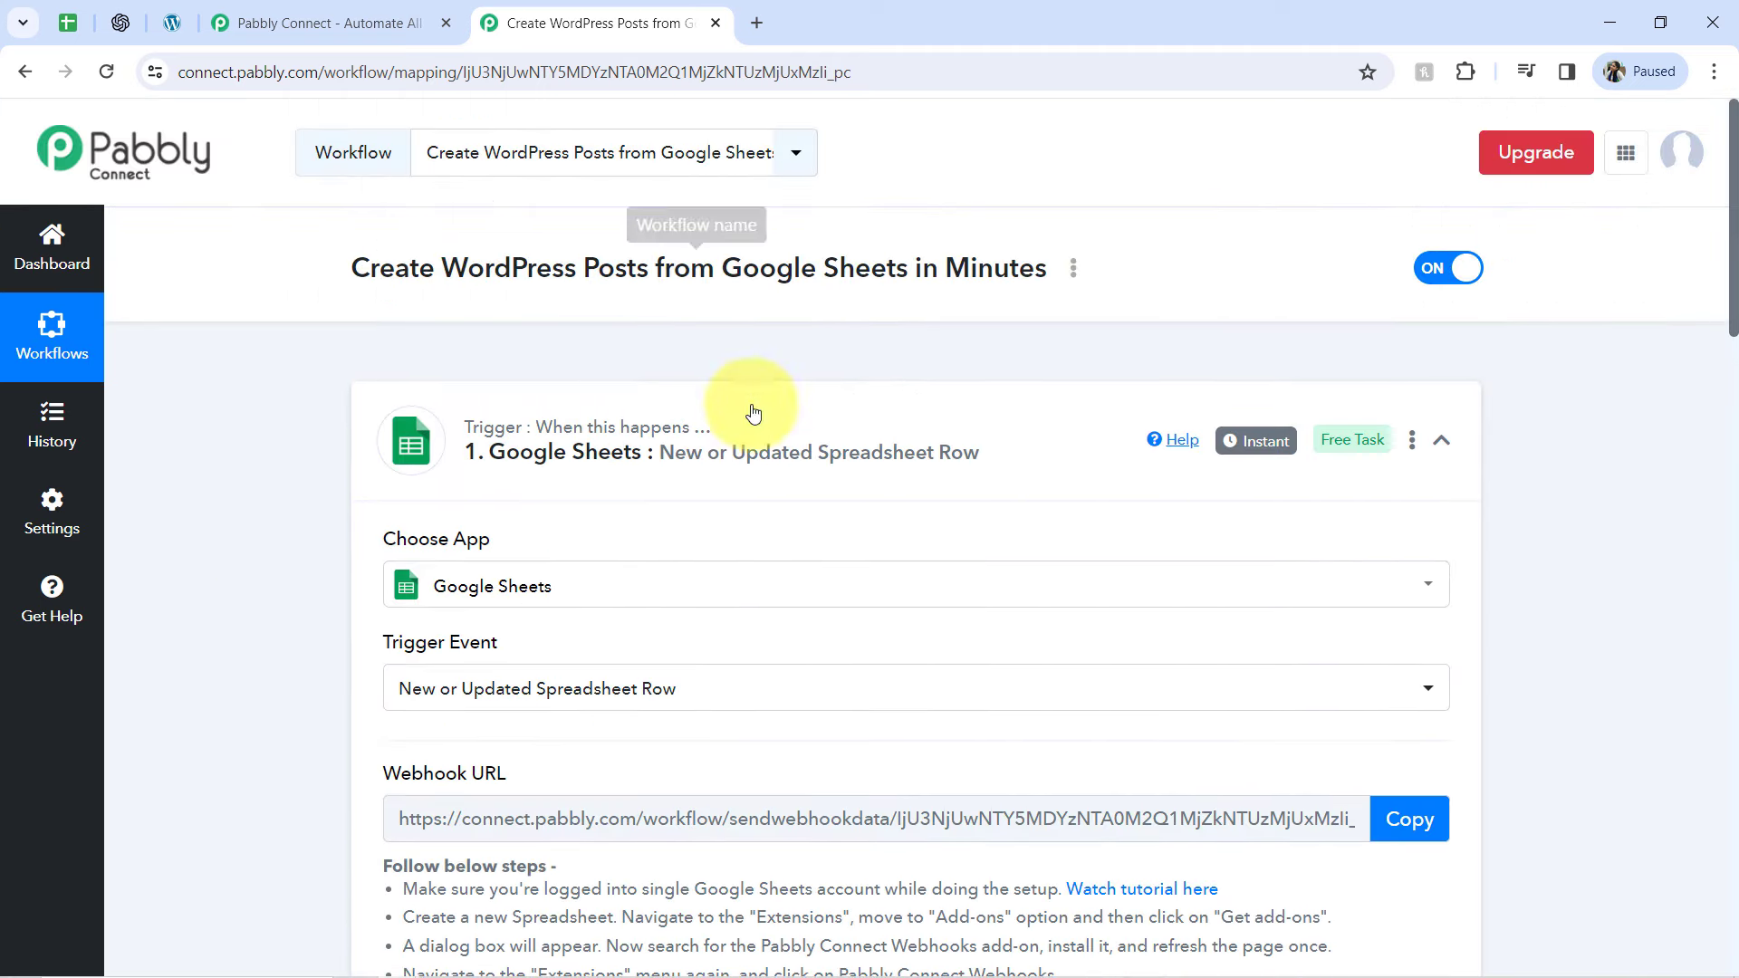
left_click_drag(1733, 228, 1706, 823)
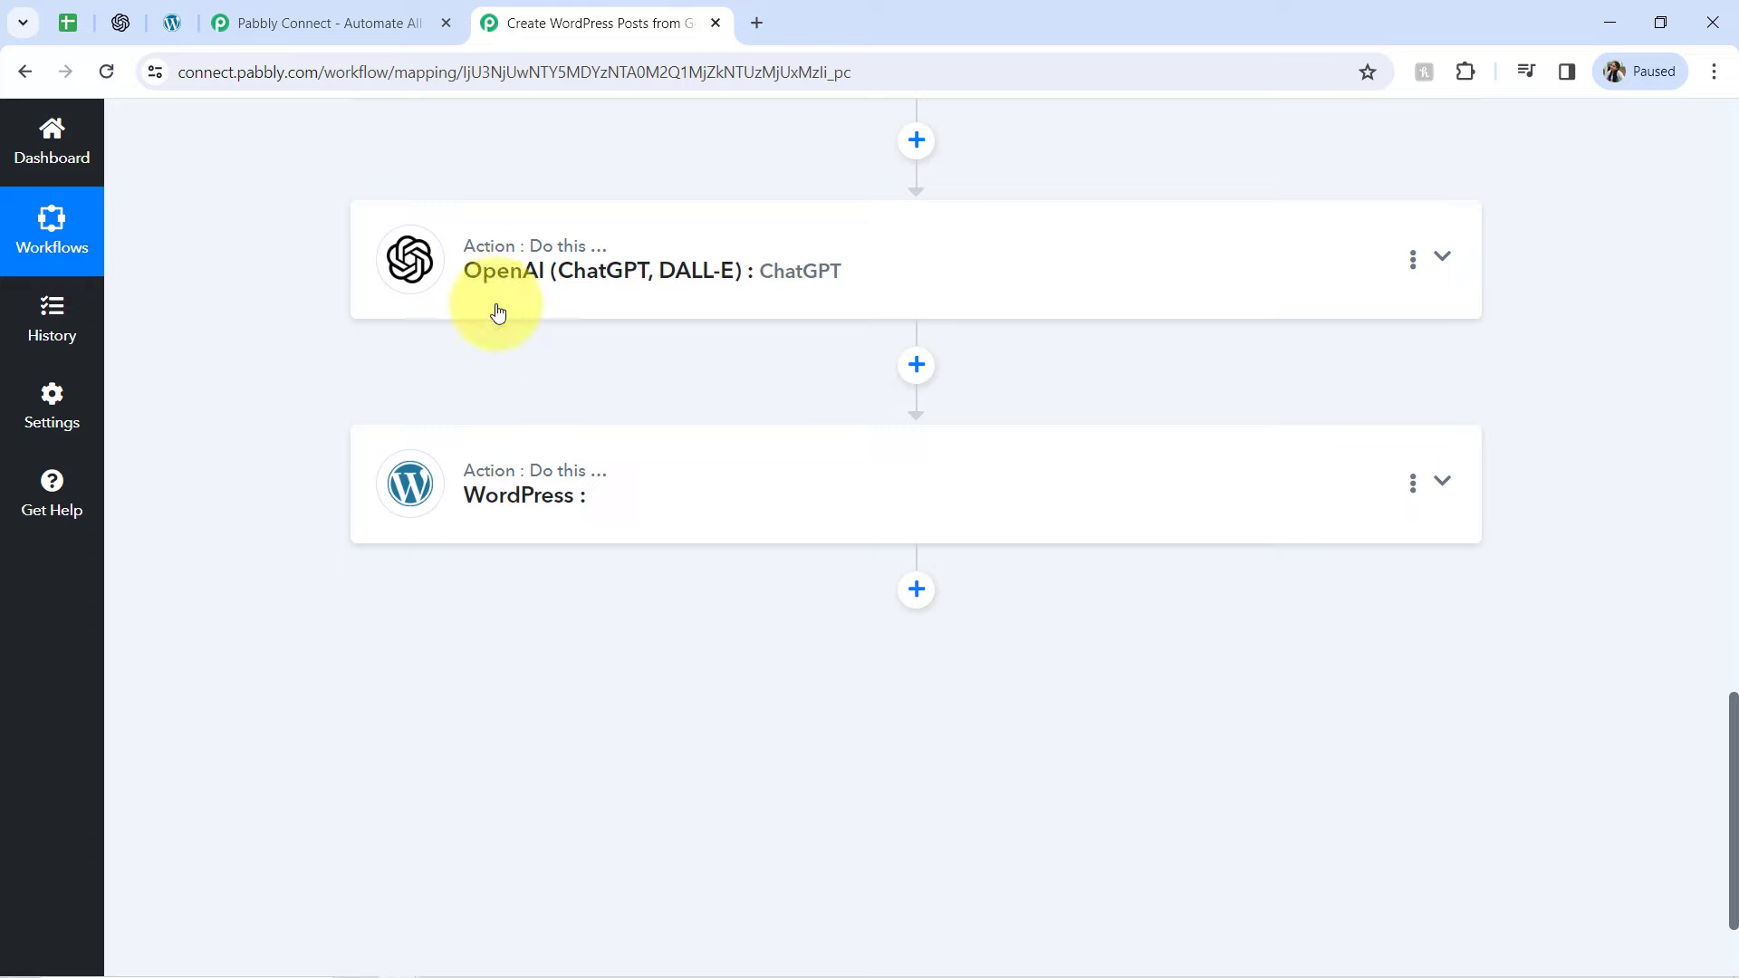
left_click(516, 284)
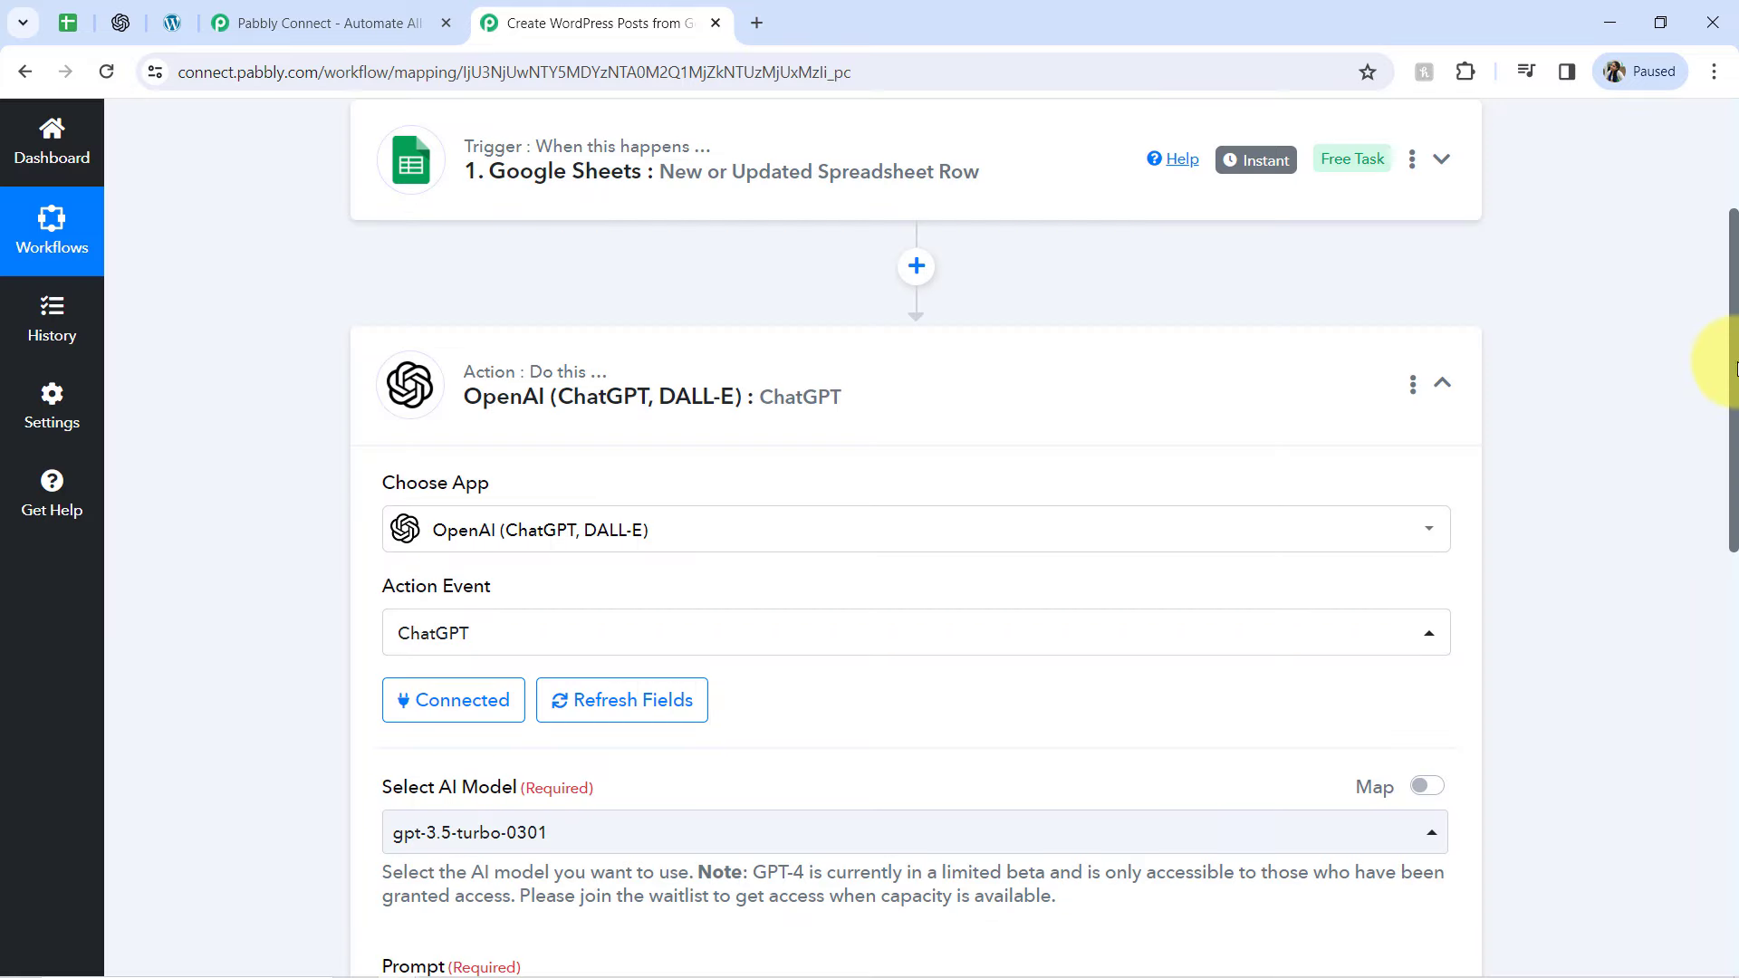
Switch to the Notepad prompt draft, replace the article topic with a <> placeholder and put another <> after "add this image in the article:"
left_click_drag(1737, 367, 1712, 606)
left_click(425, 449)
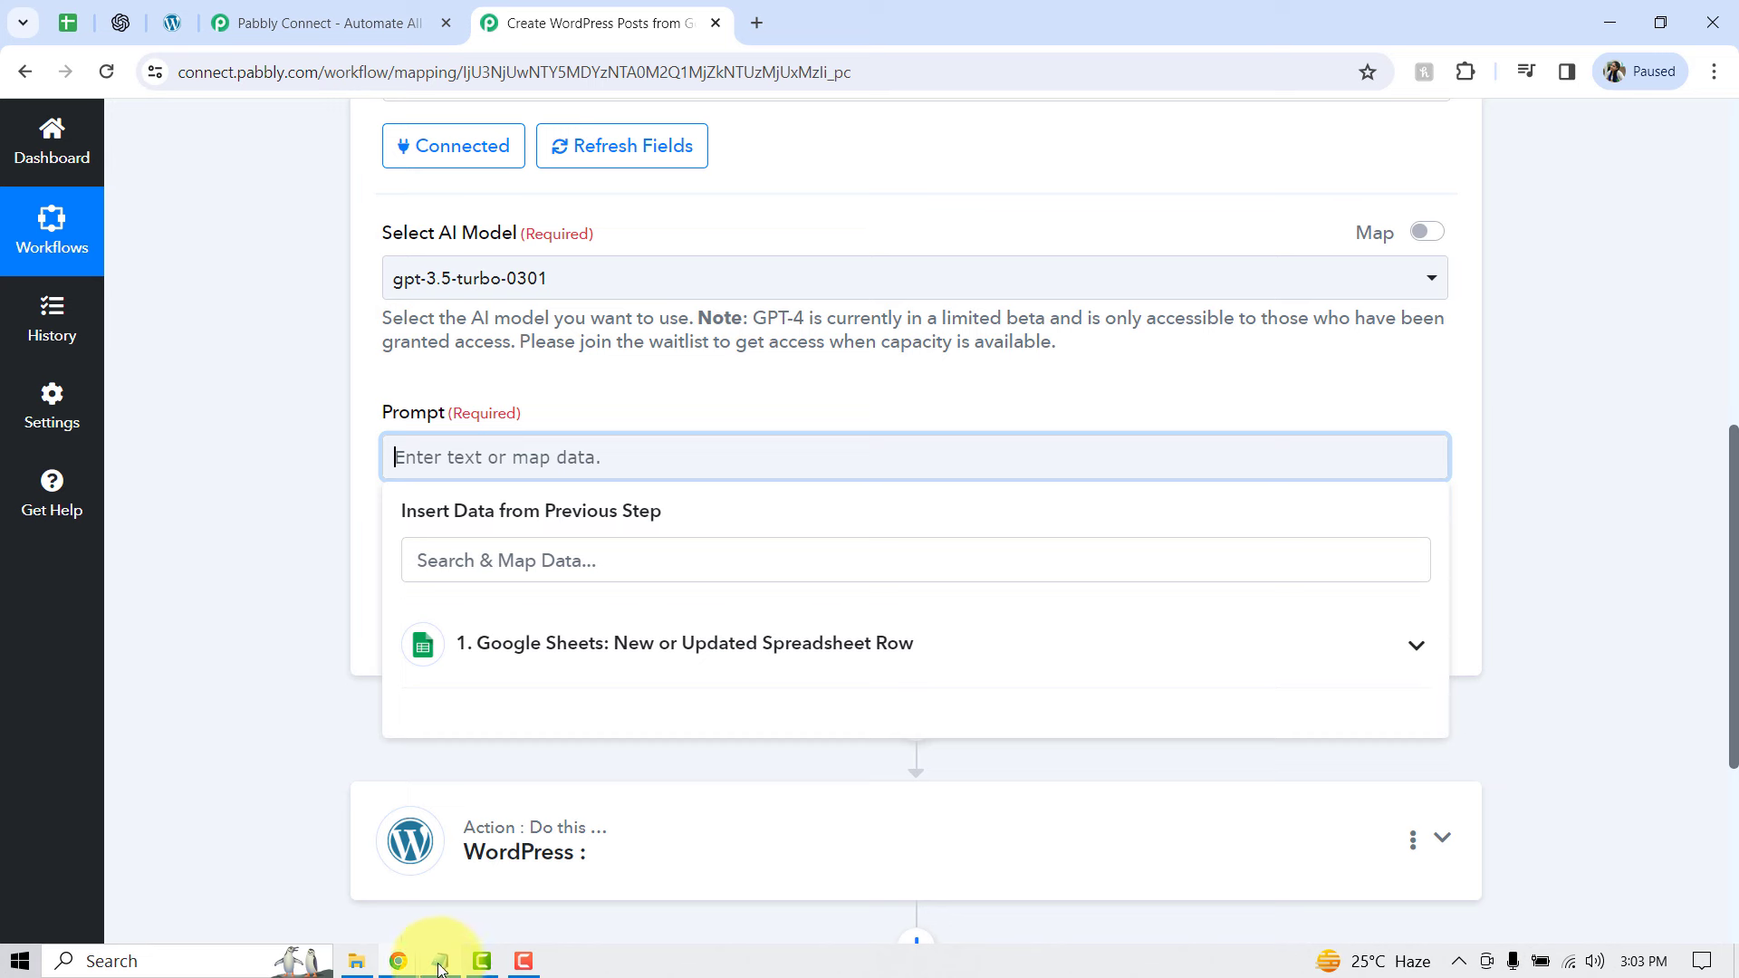
left_click(440, 962)
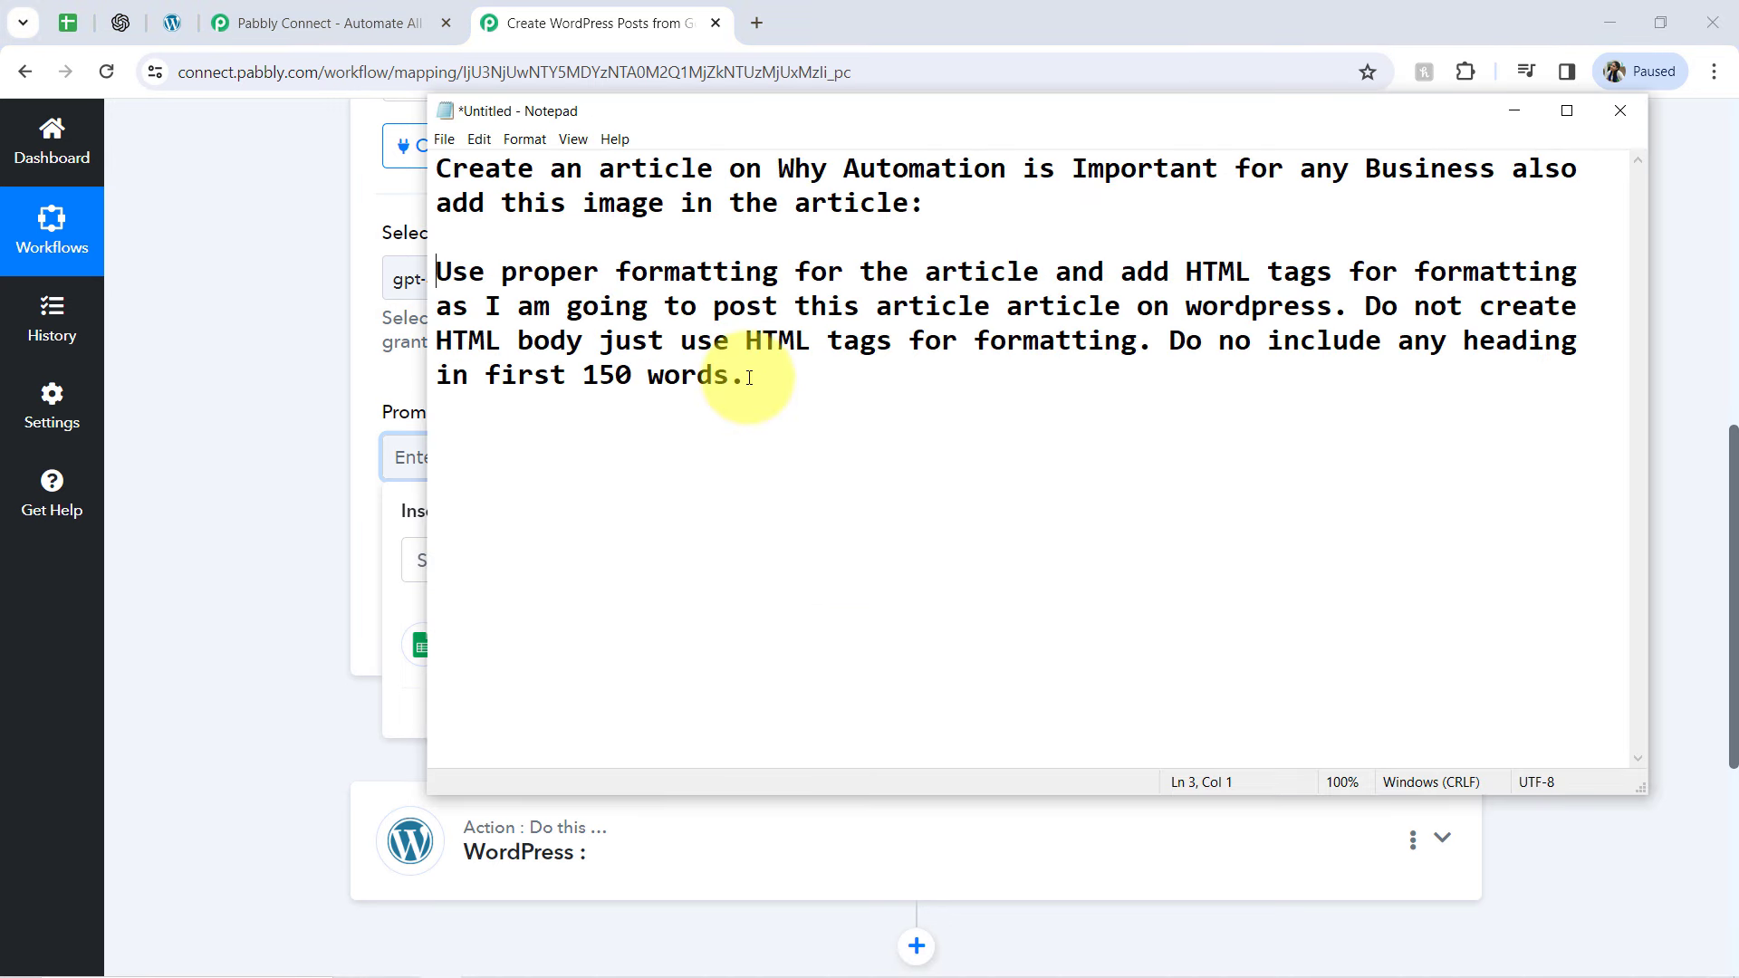
left_click(543, 237)
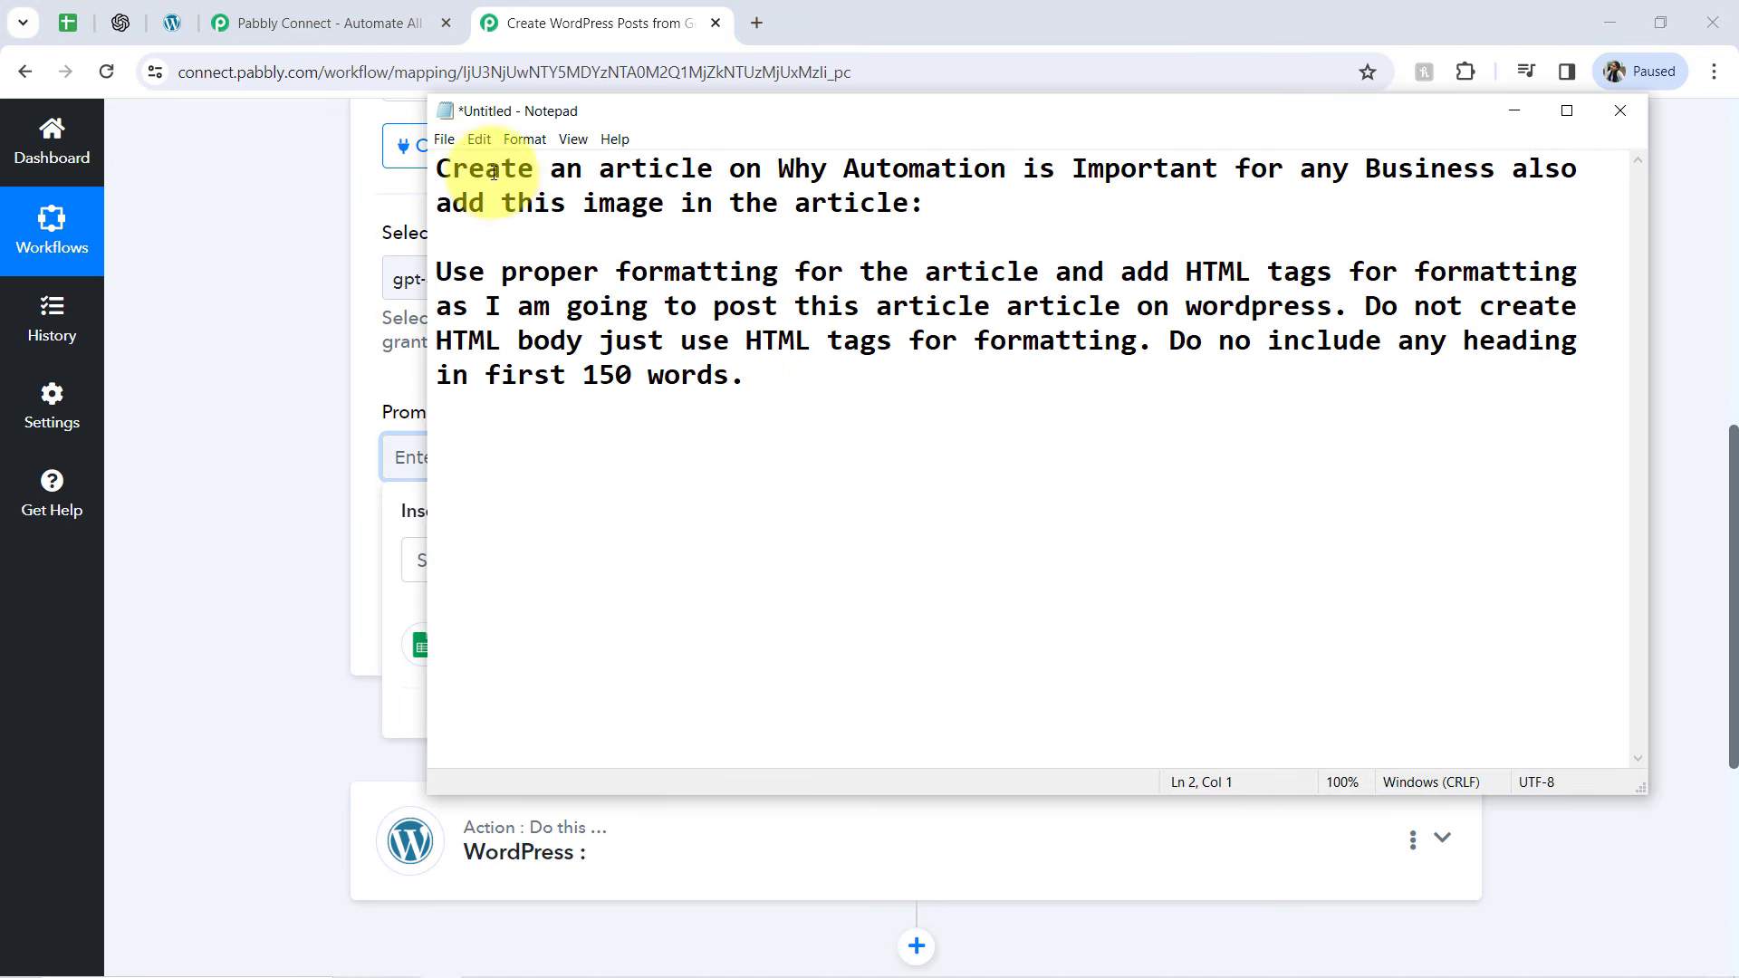
left_click_drag(484, 167, 1494, 176)
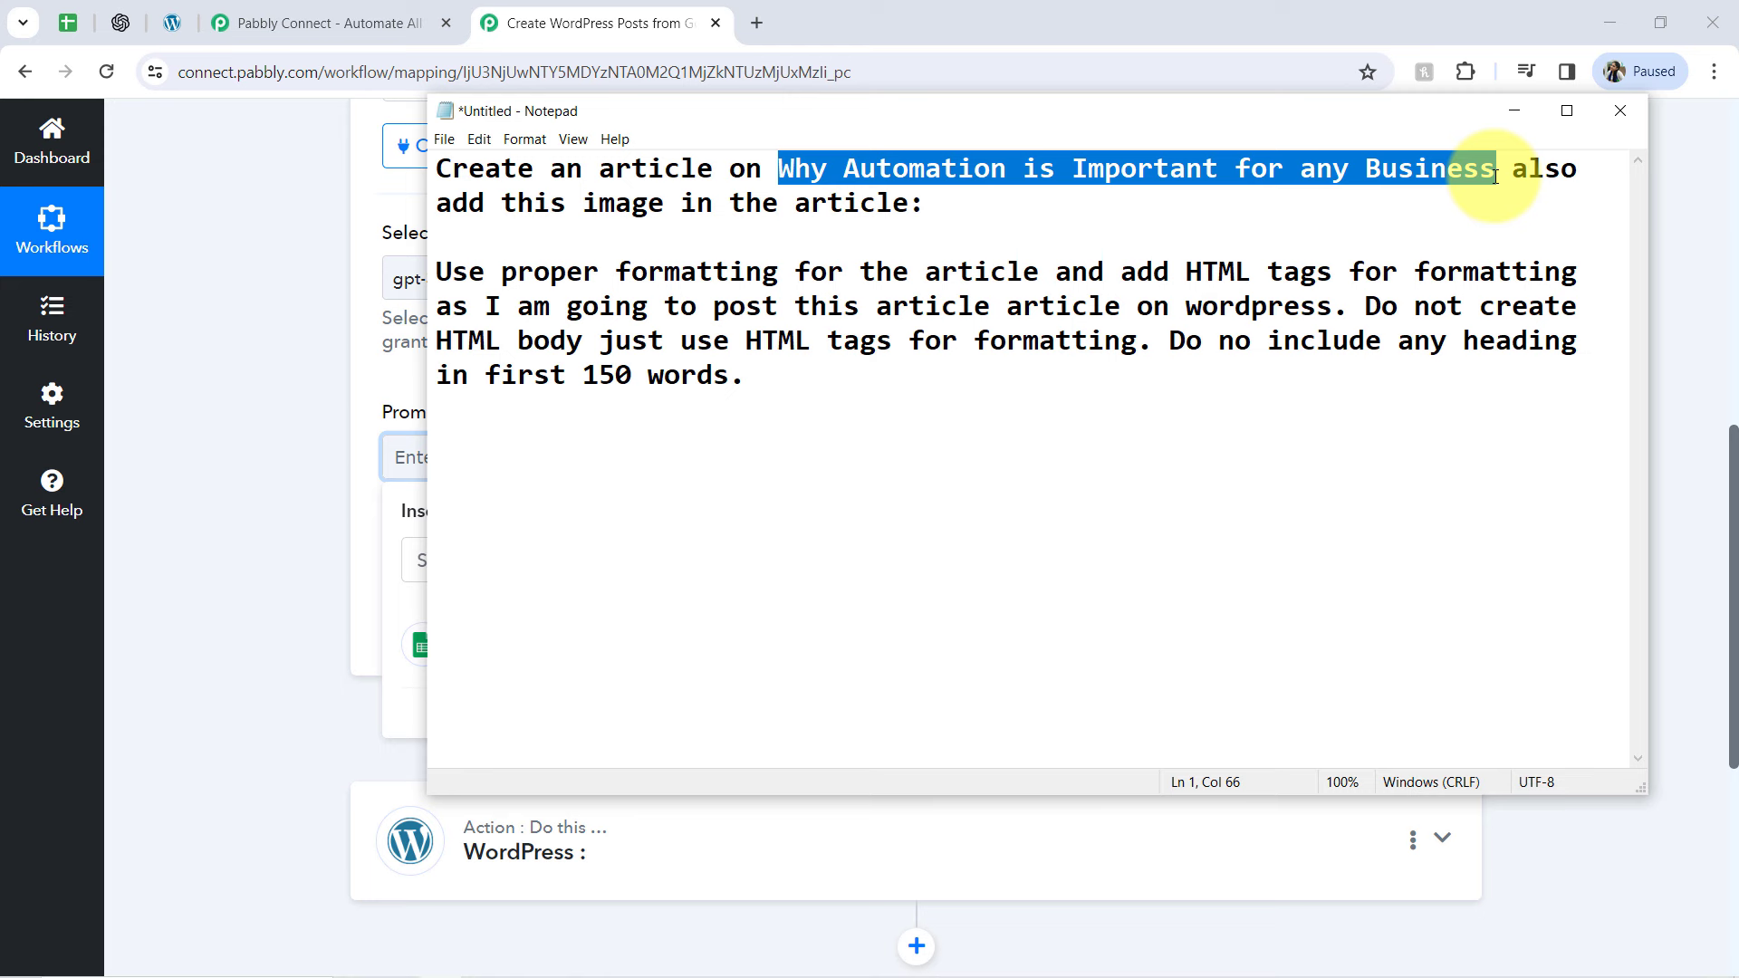
type("<>")
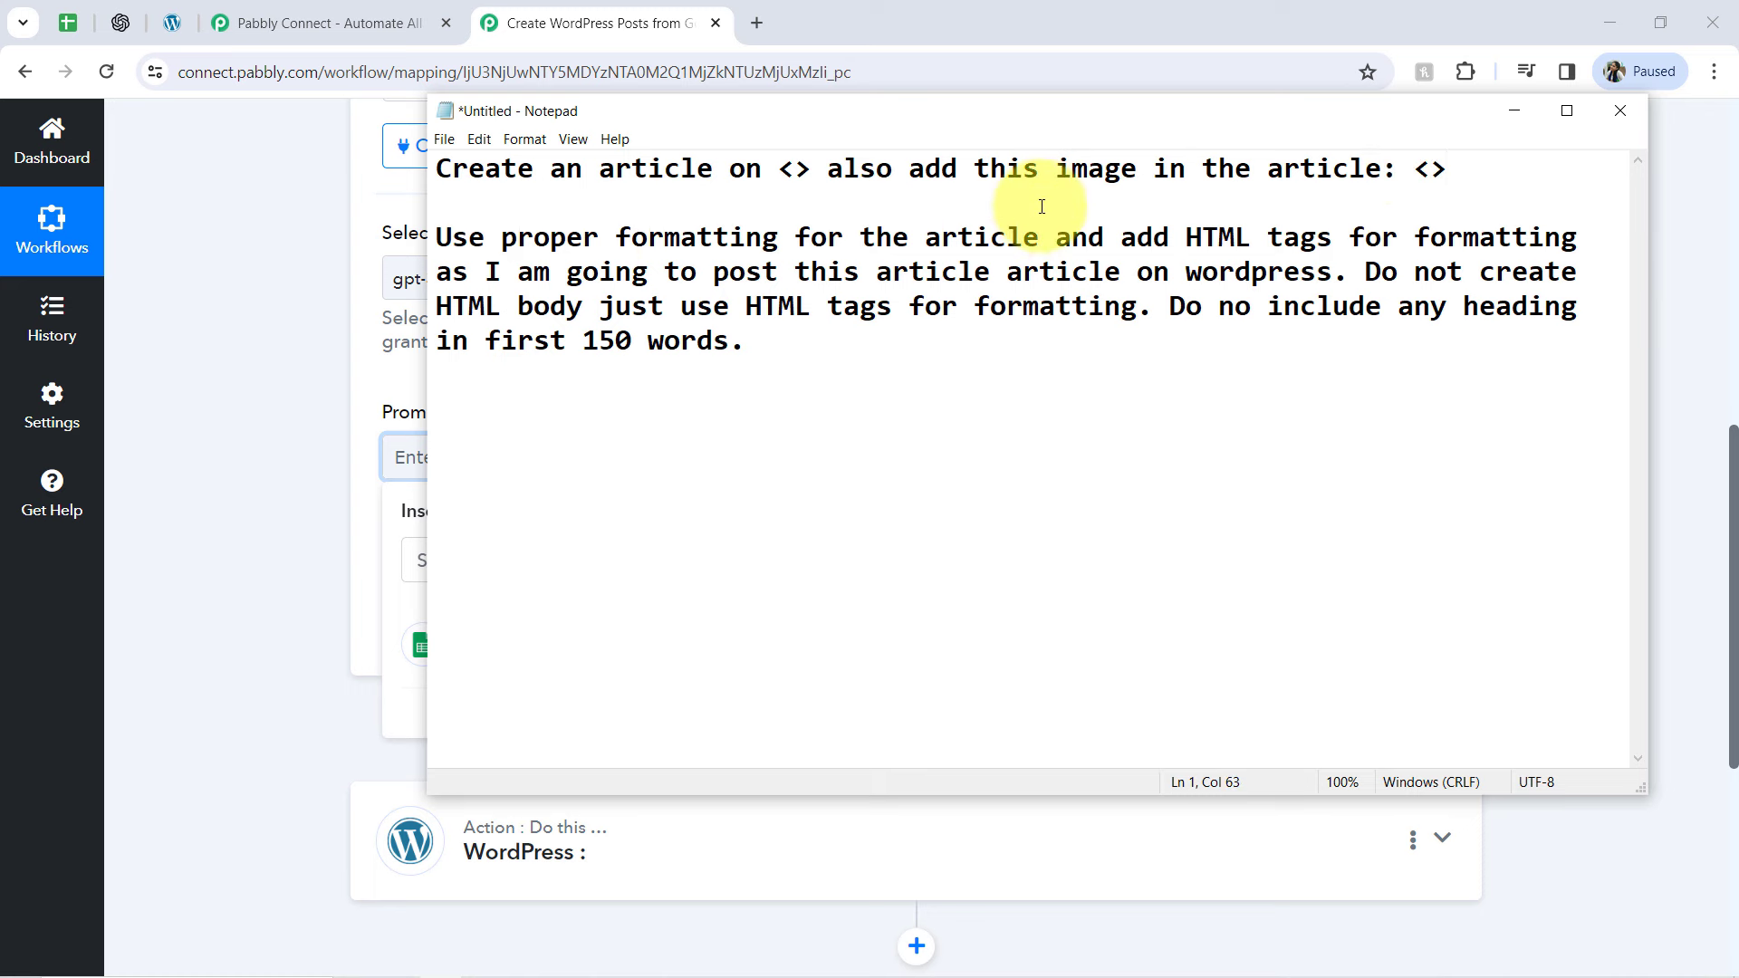
Correct the draft's wording by capitalizing "WordPress" and changing the final sentence's opening to "Do not include any heading"
left_click_drag(1235, 237, 1185, 258)
left_click(1197, 270)
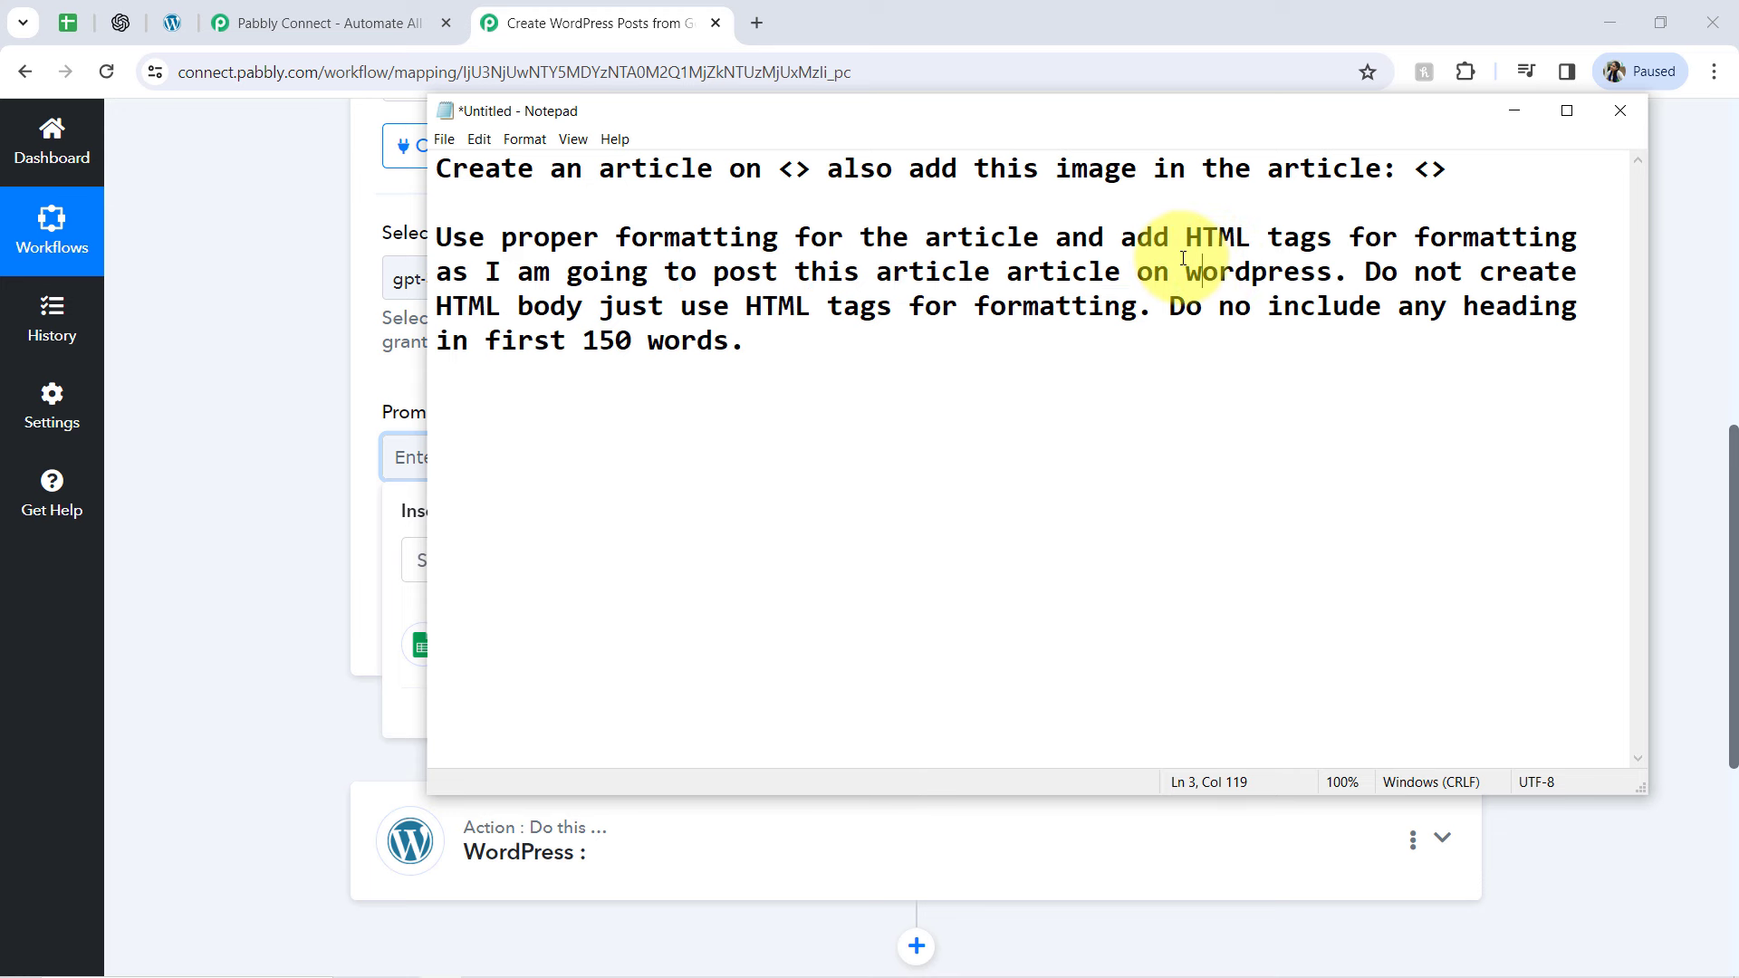
key("BackSpace")
type("W")
key("Right")
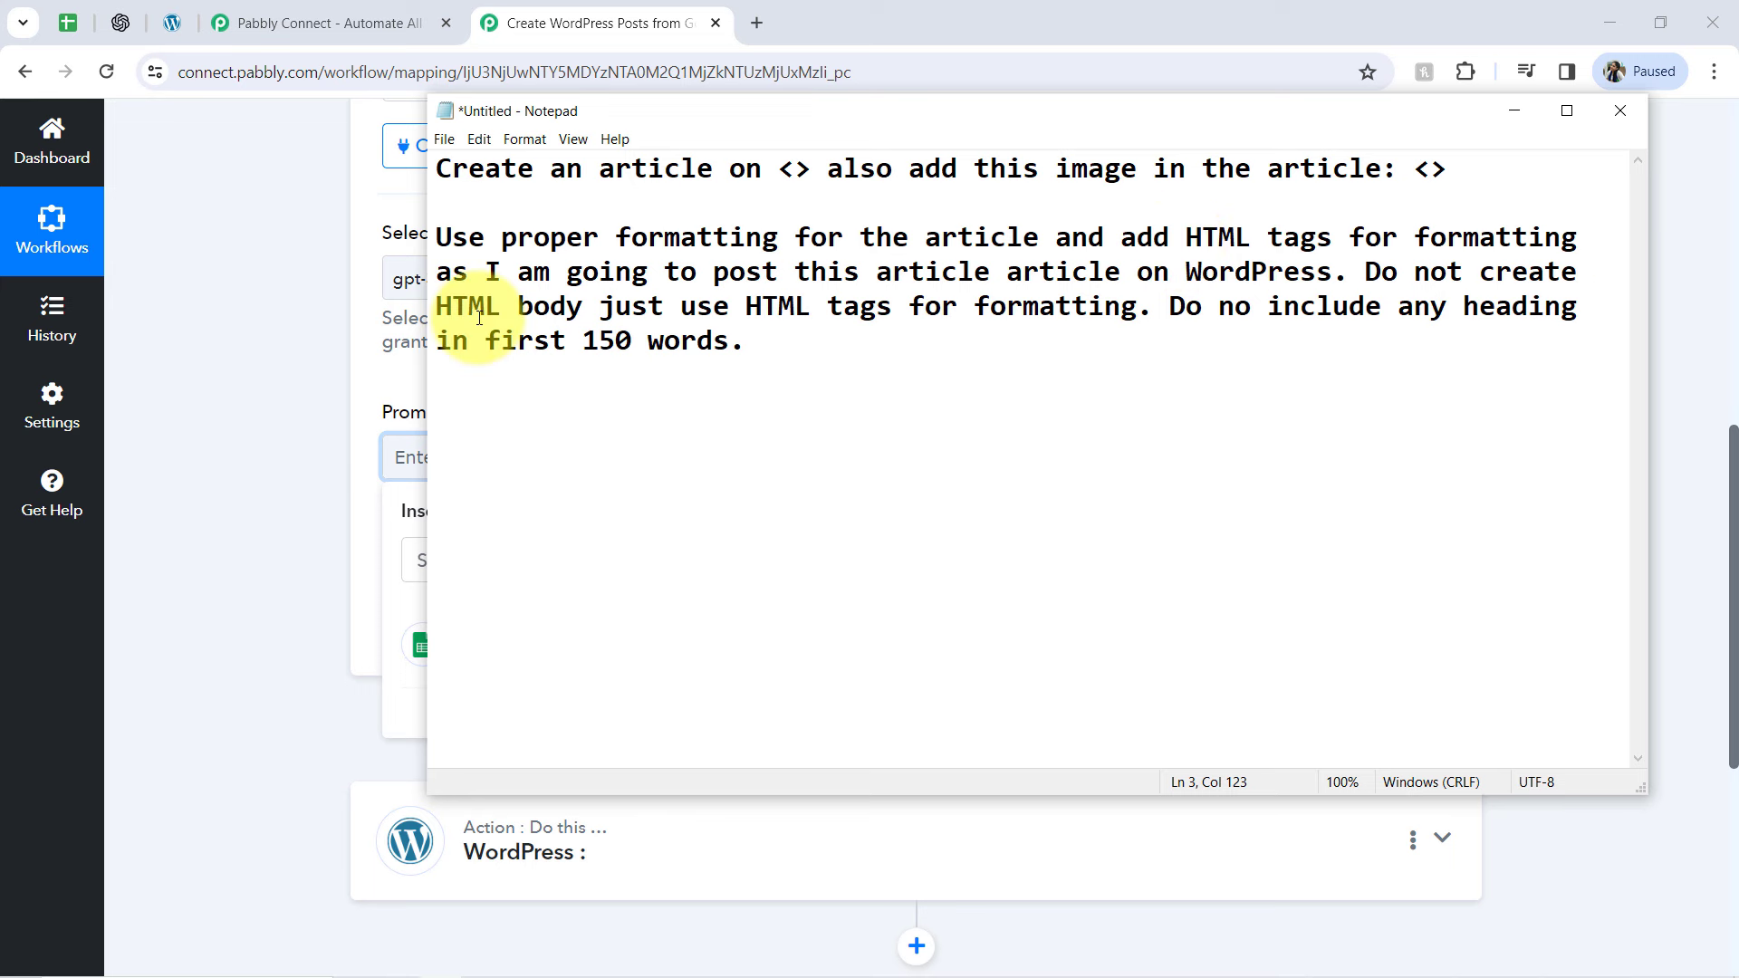
left_click(518, 306)
left_click_drag(746, 306, 1296, 313)
left_click(1296, 313)
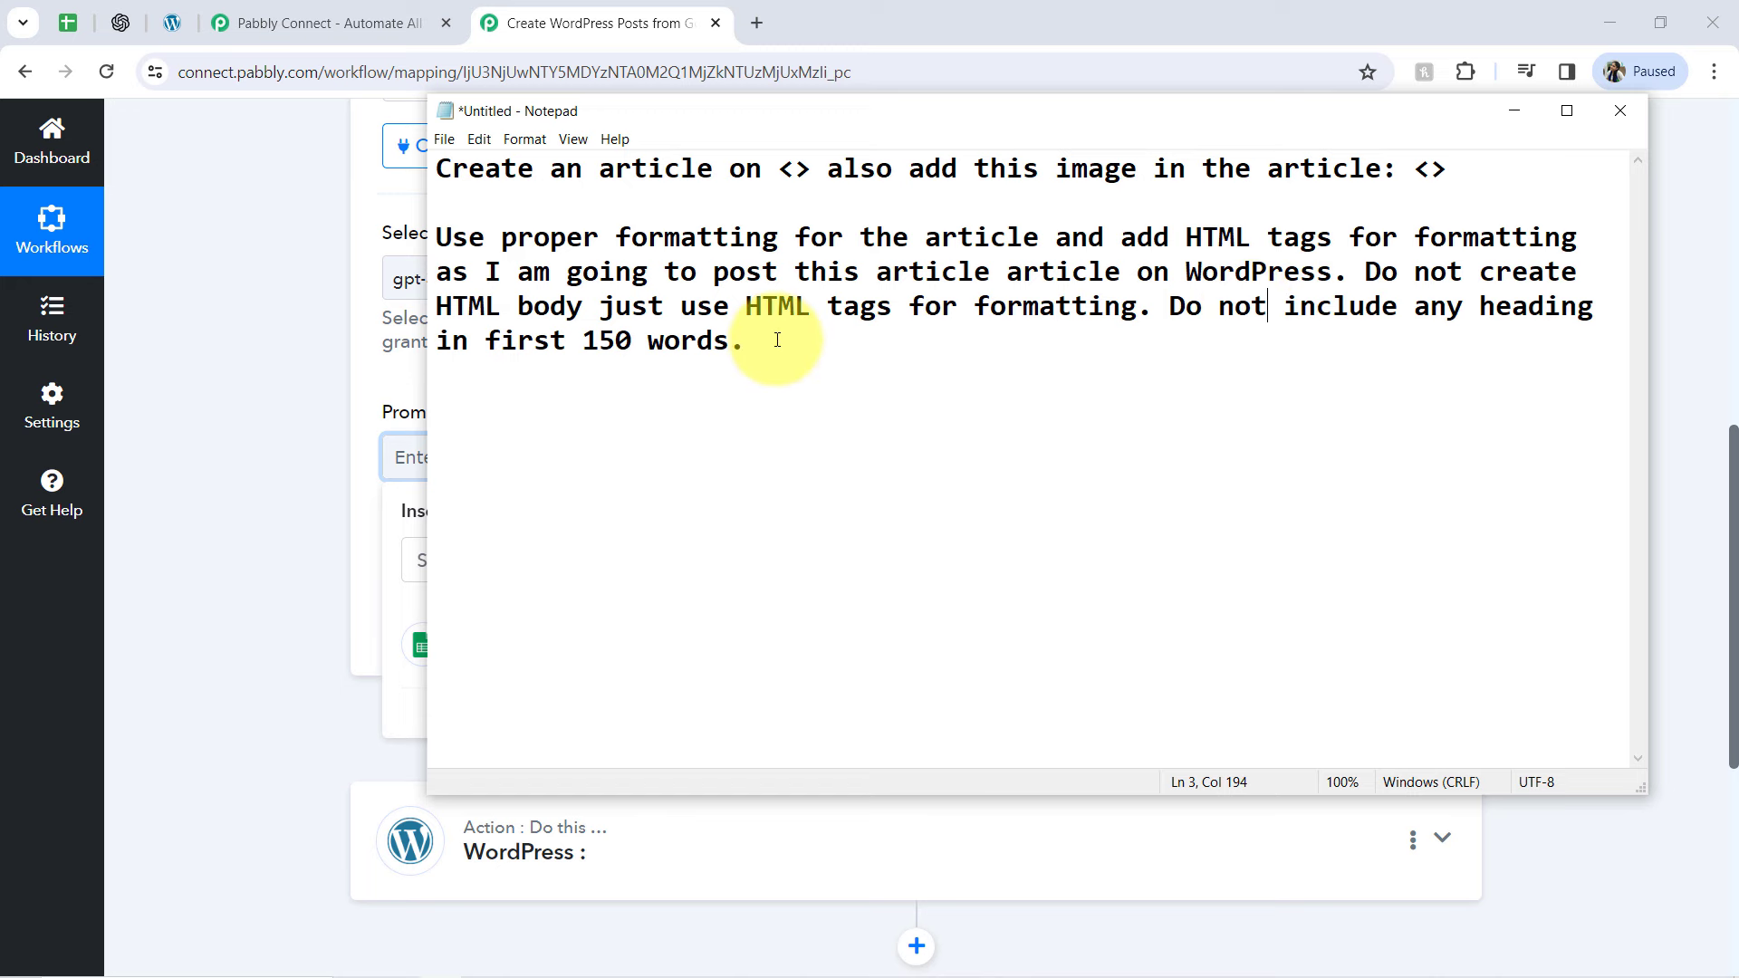
Copy the complete prompt draft from Notepad into the ChatGPT action's Prompt field in the workflow
left_click_drag(776, 339, 259, 170)
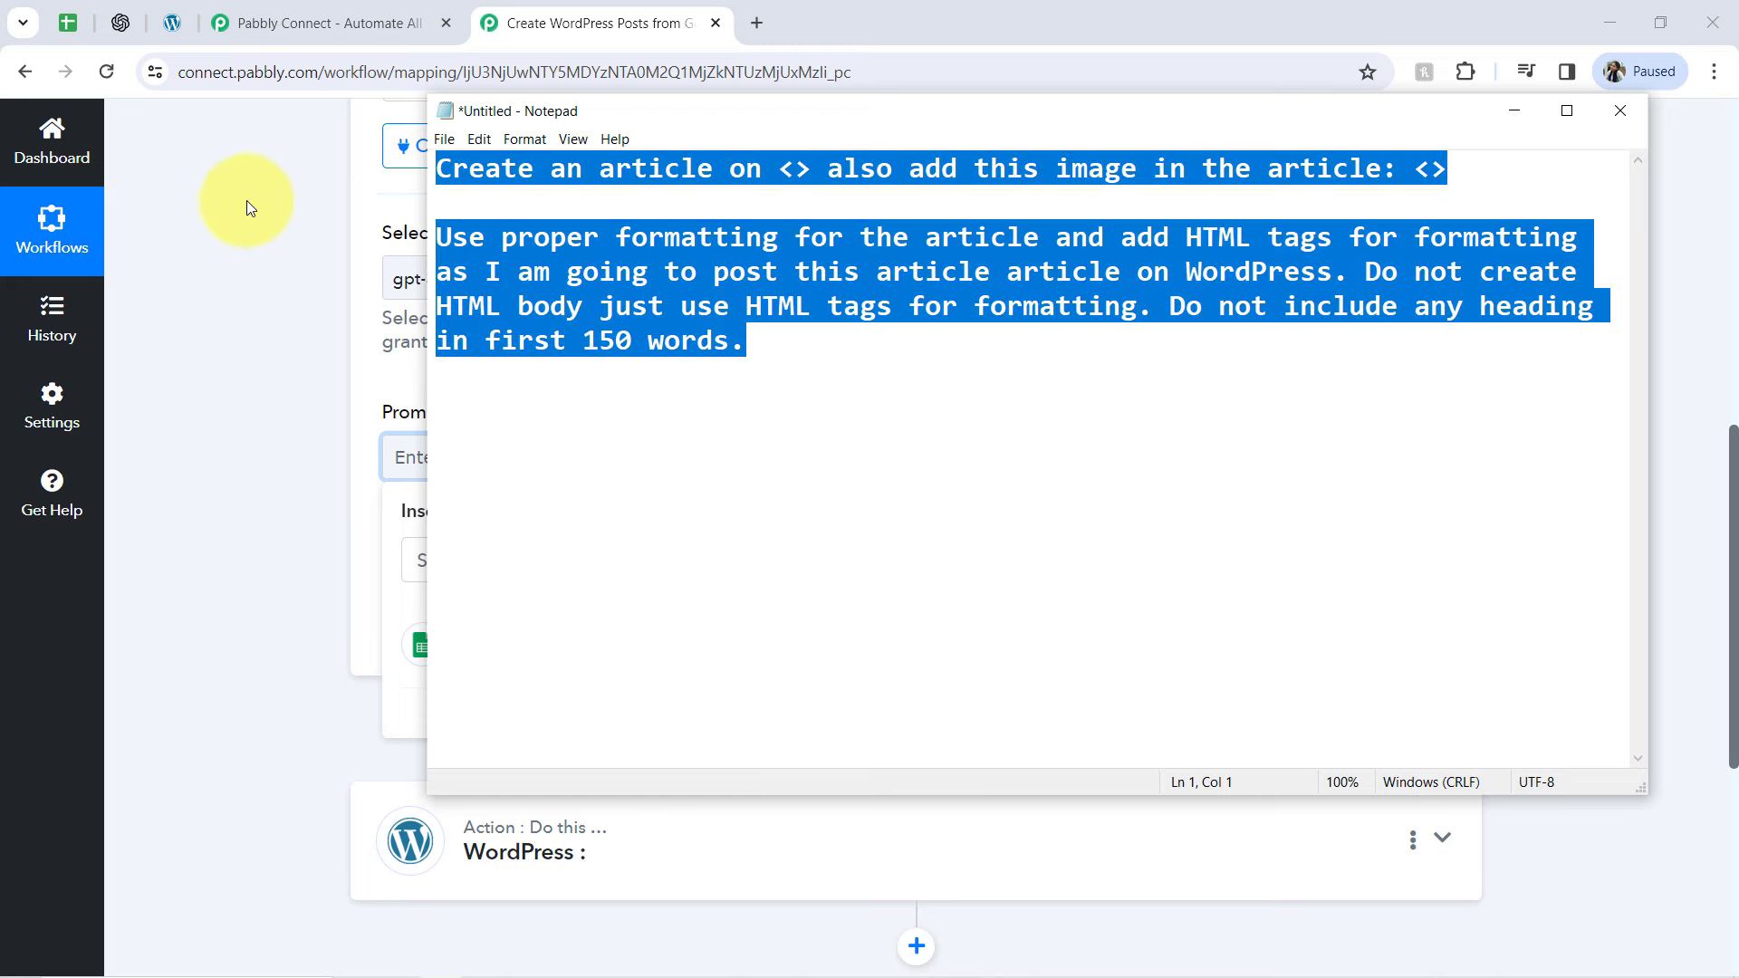
left_click(192, 384)
left_click(421, 468)
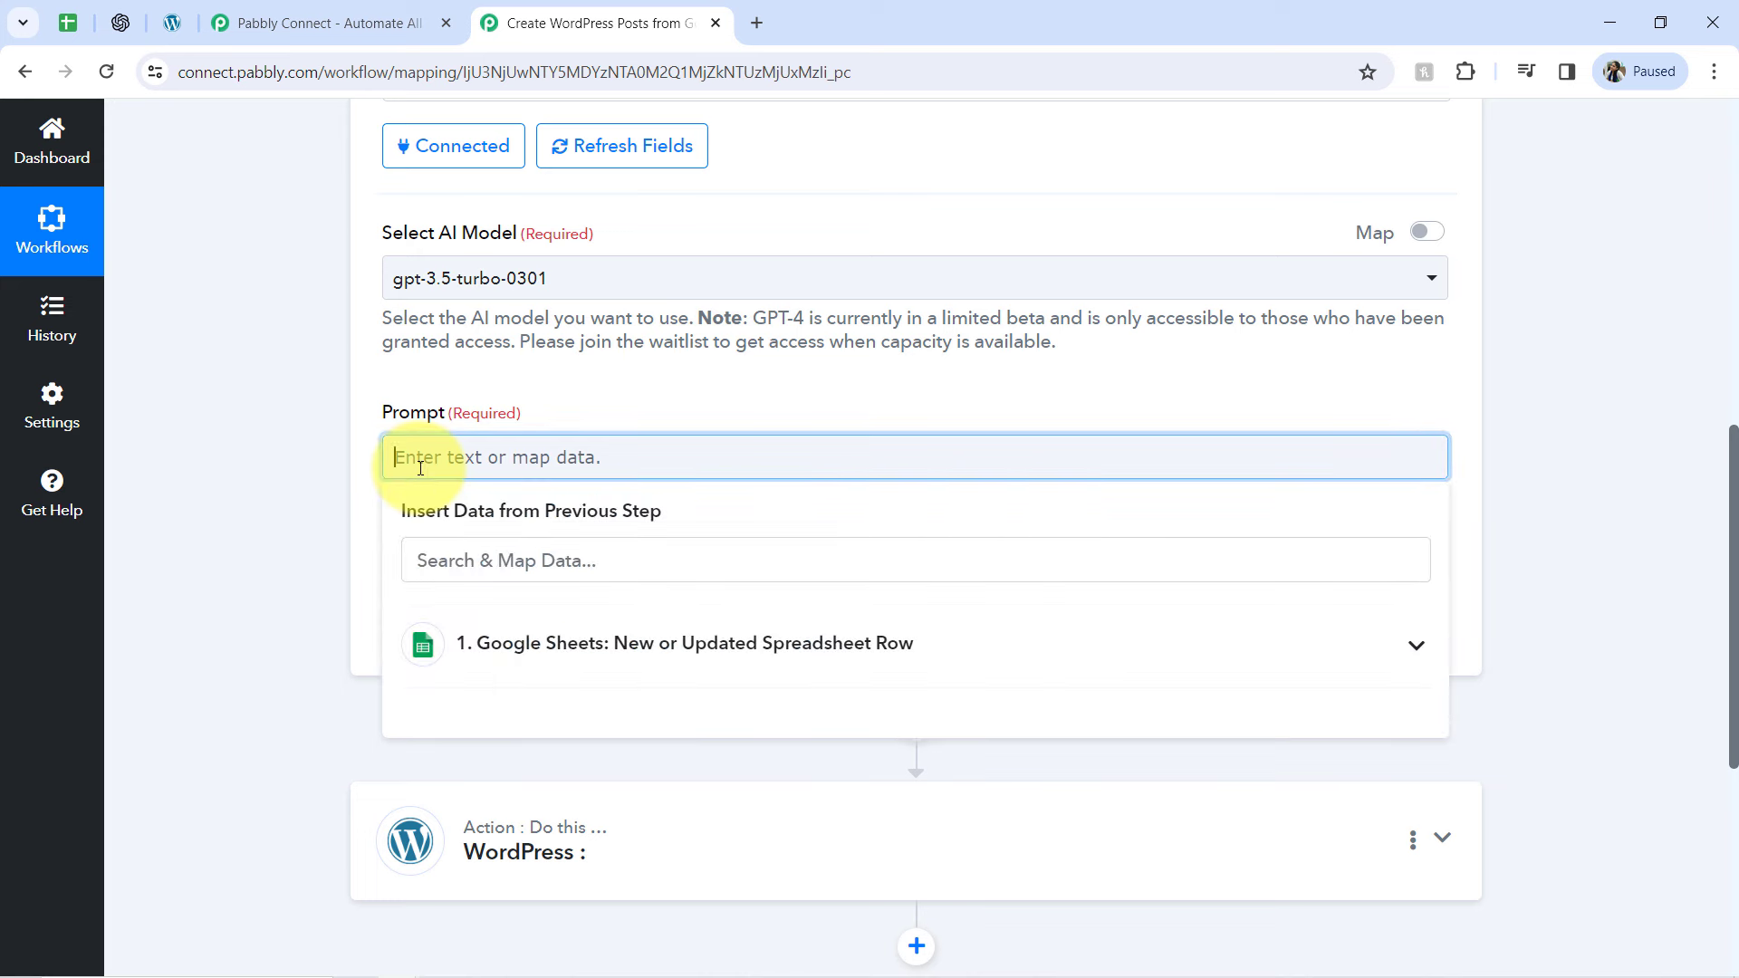
type("Create an article on <> also add this image in the article: <>Use proper formatting for the article and add HTML tags for formatting as I am going to post this article article on WordPress. Do not create HTML body just use HTML tags for formatting. Do not include any heading in first 150 words.")
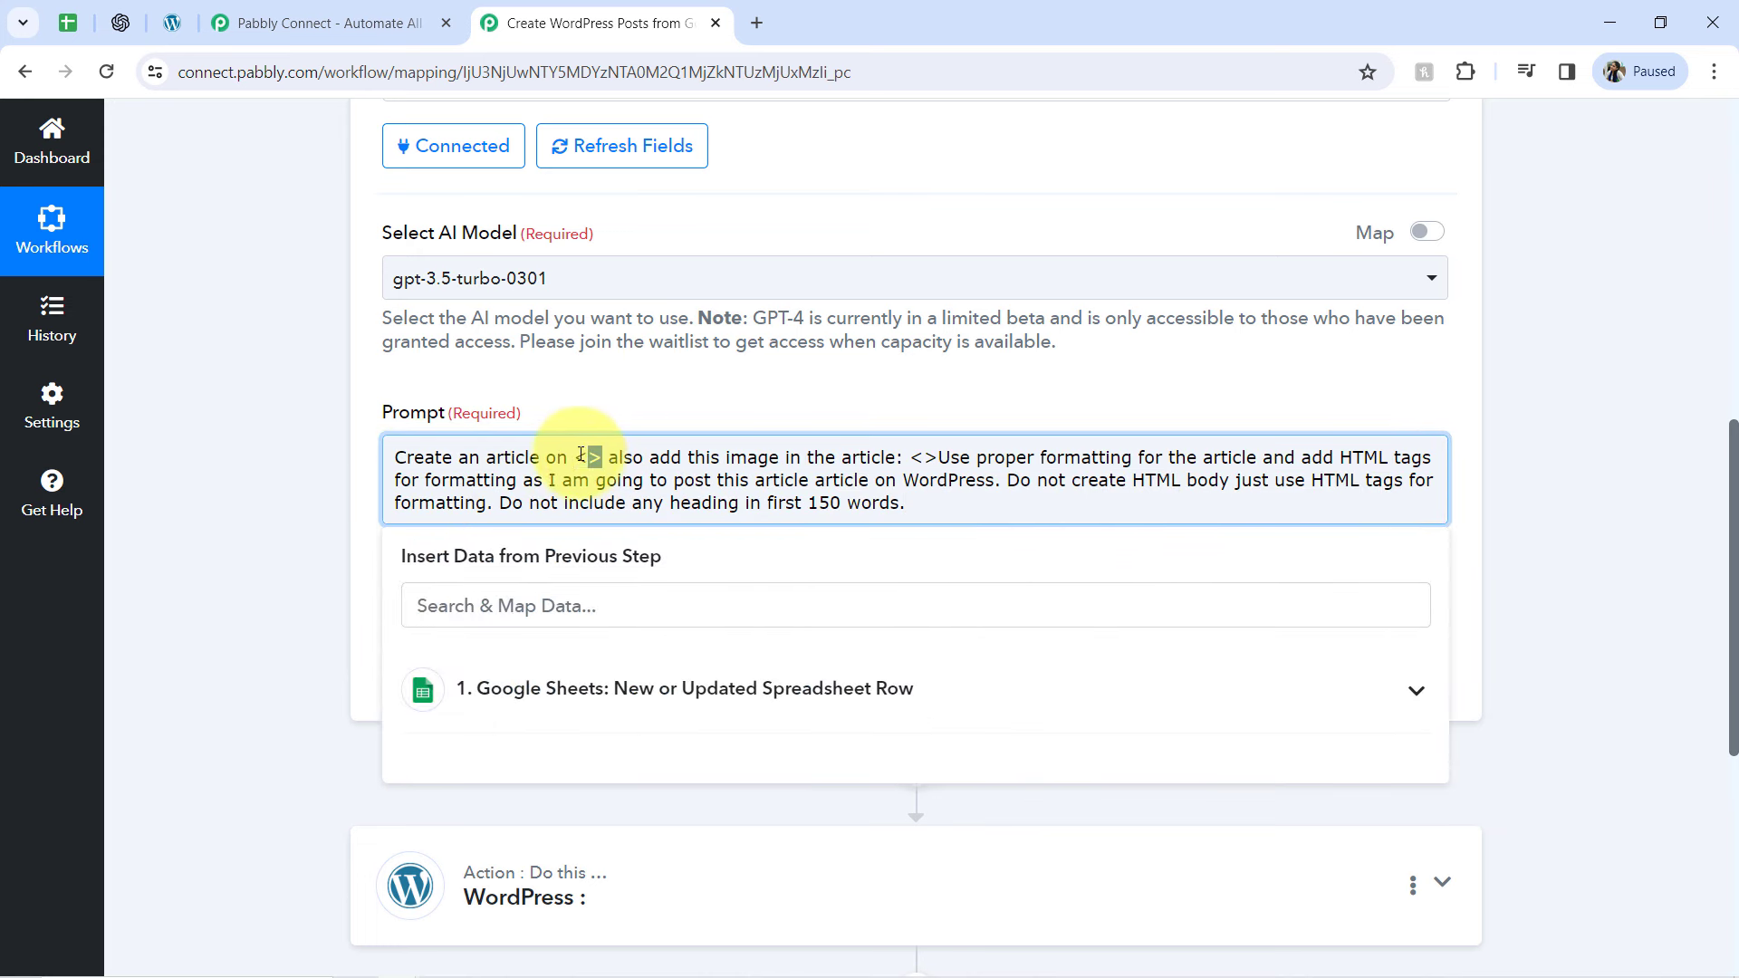
Replace the <> placeholder after "Create an article on" with the Google Sheets value Topics For Article Writing
key("BackSpace")
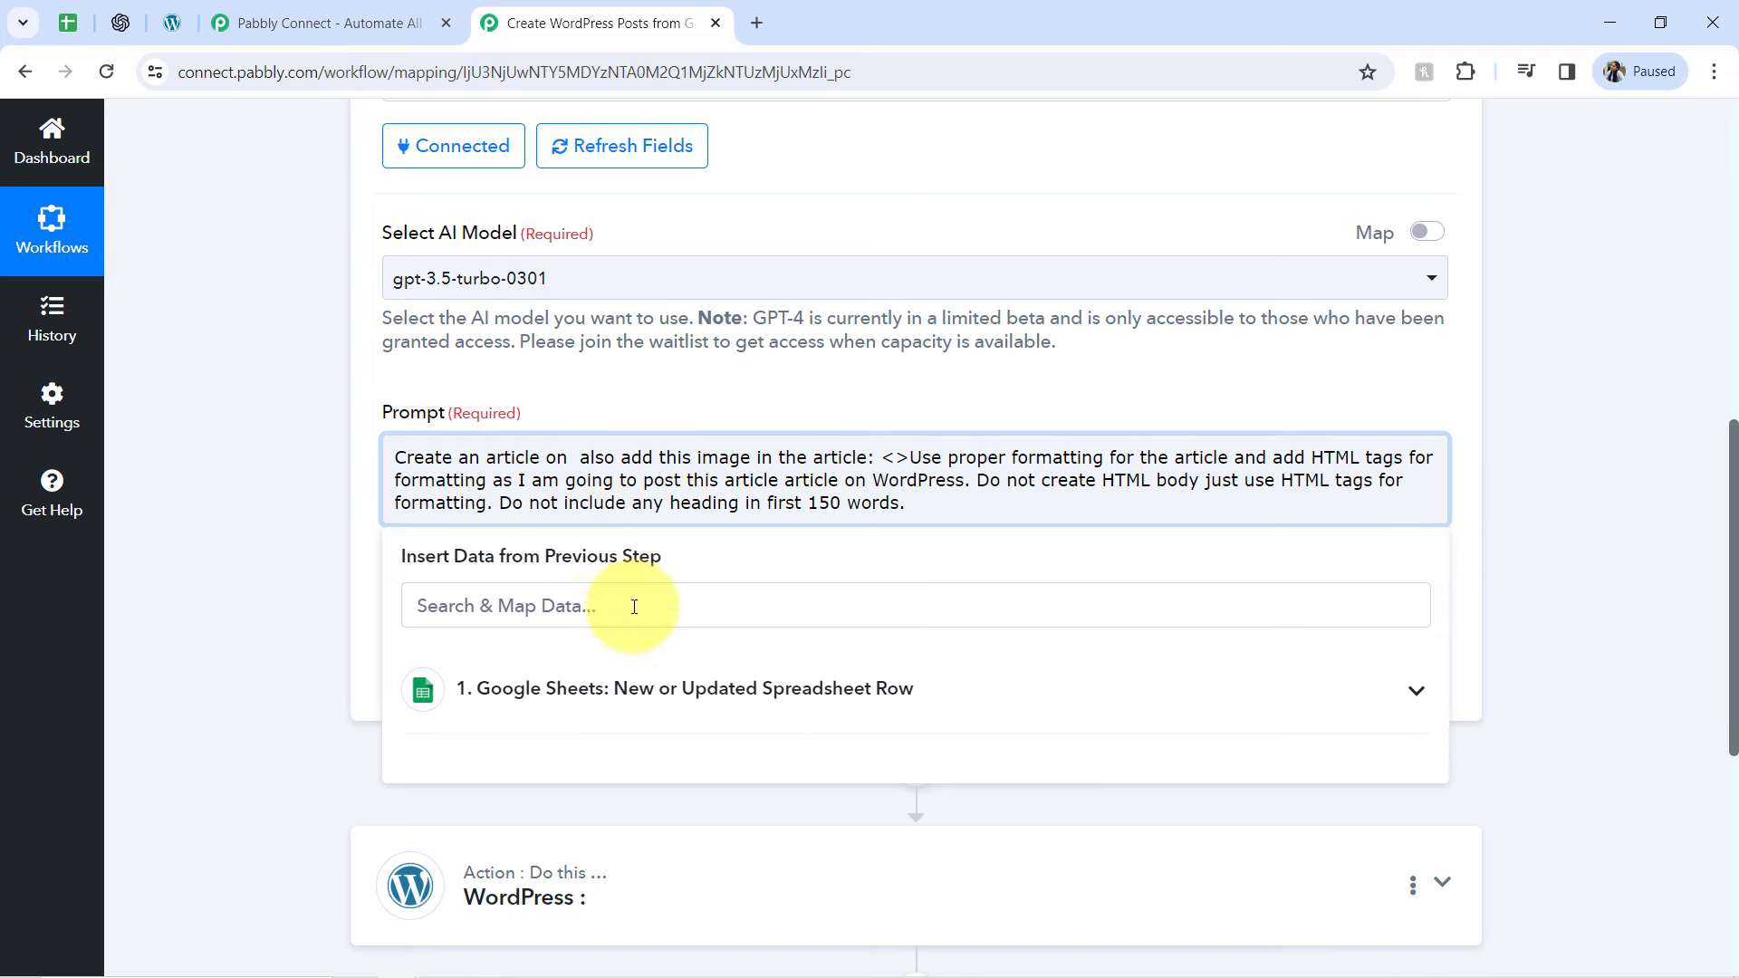
left_click(575, 682)
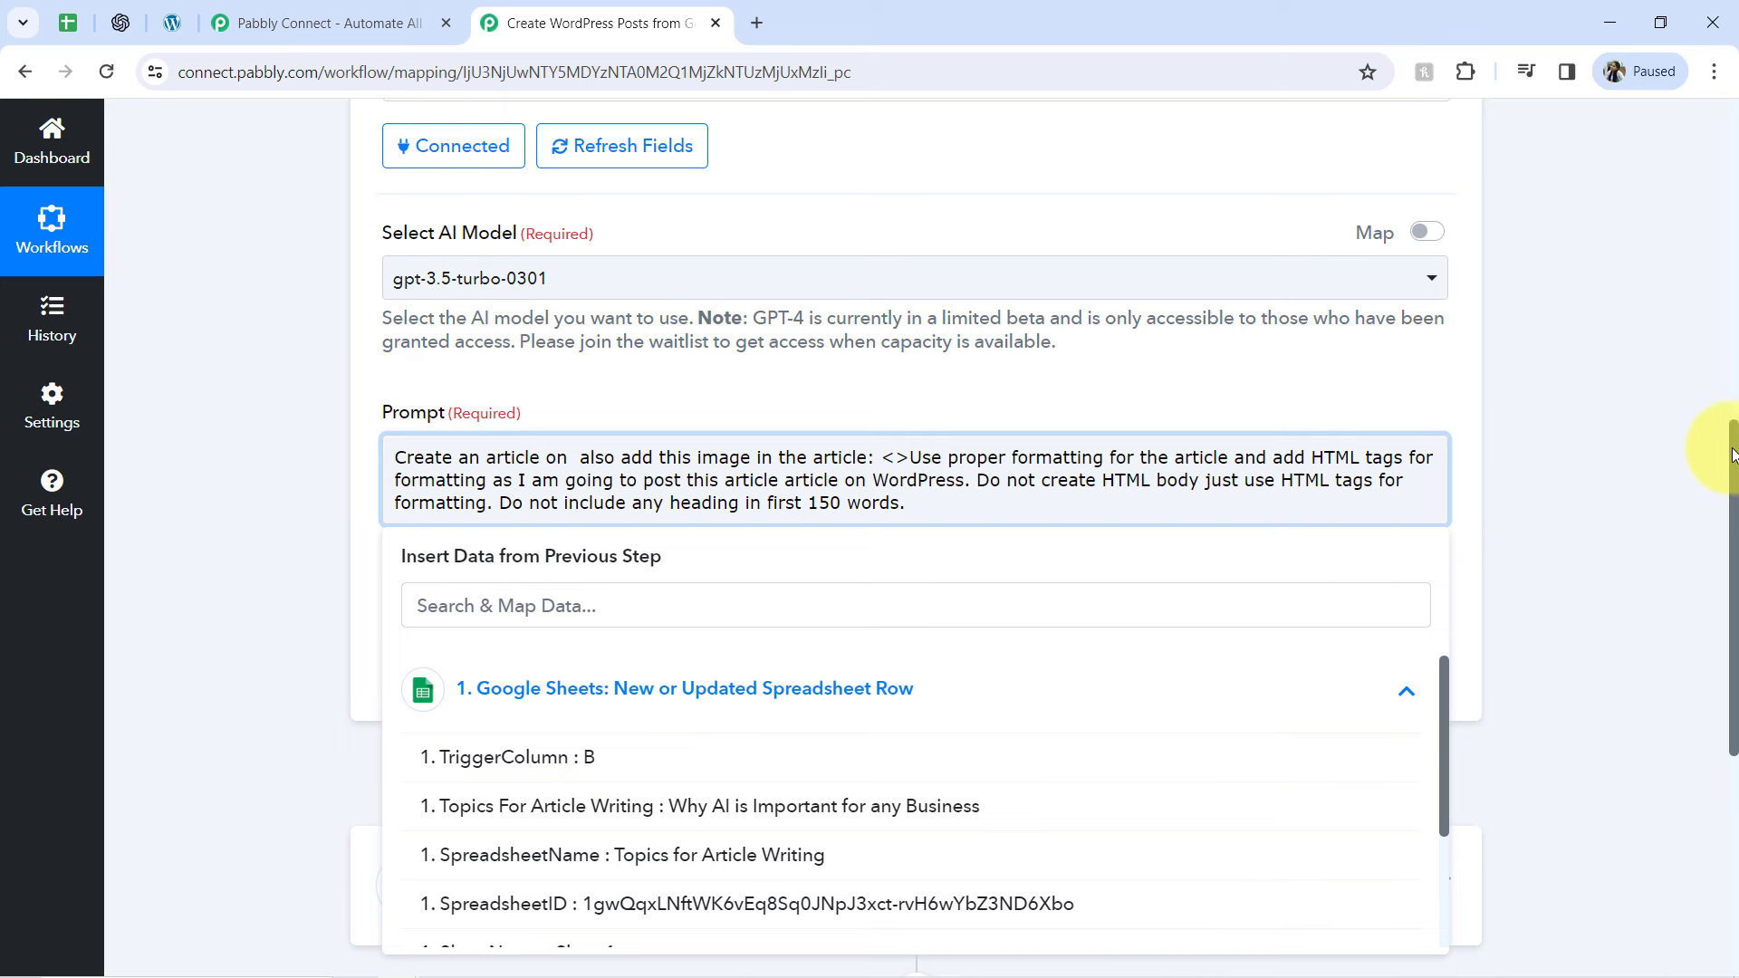
scroll(1735, 467, "down", 2)
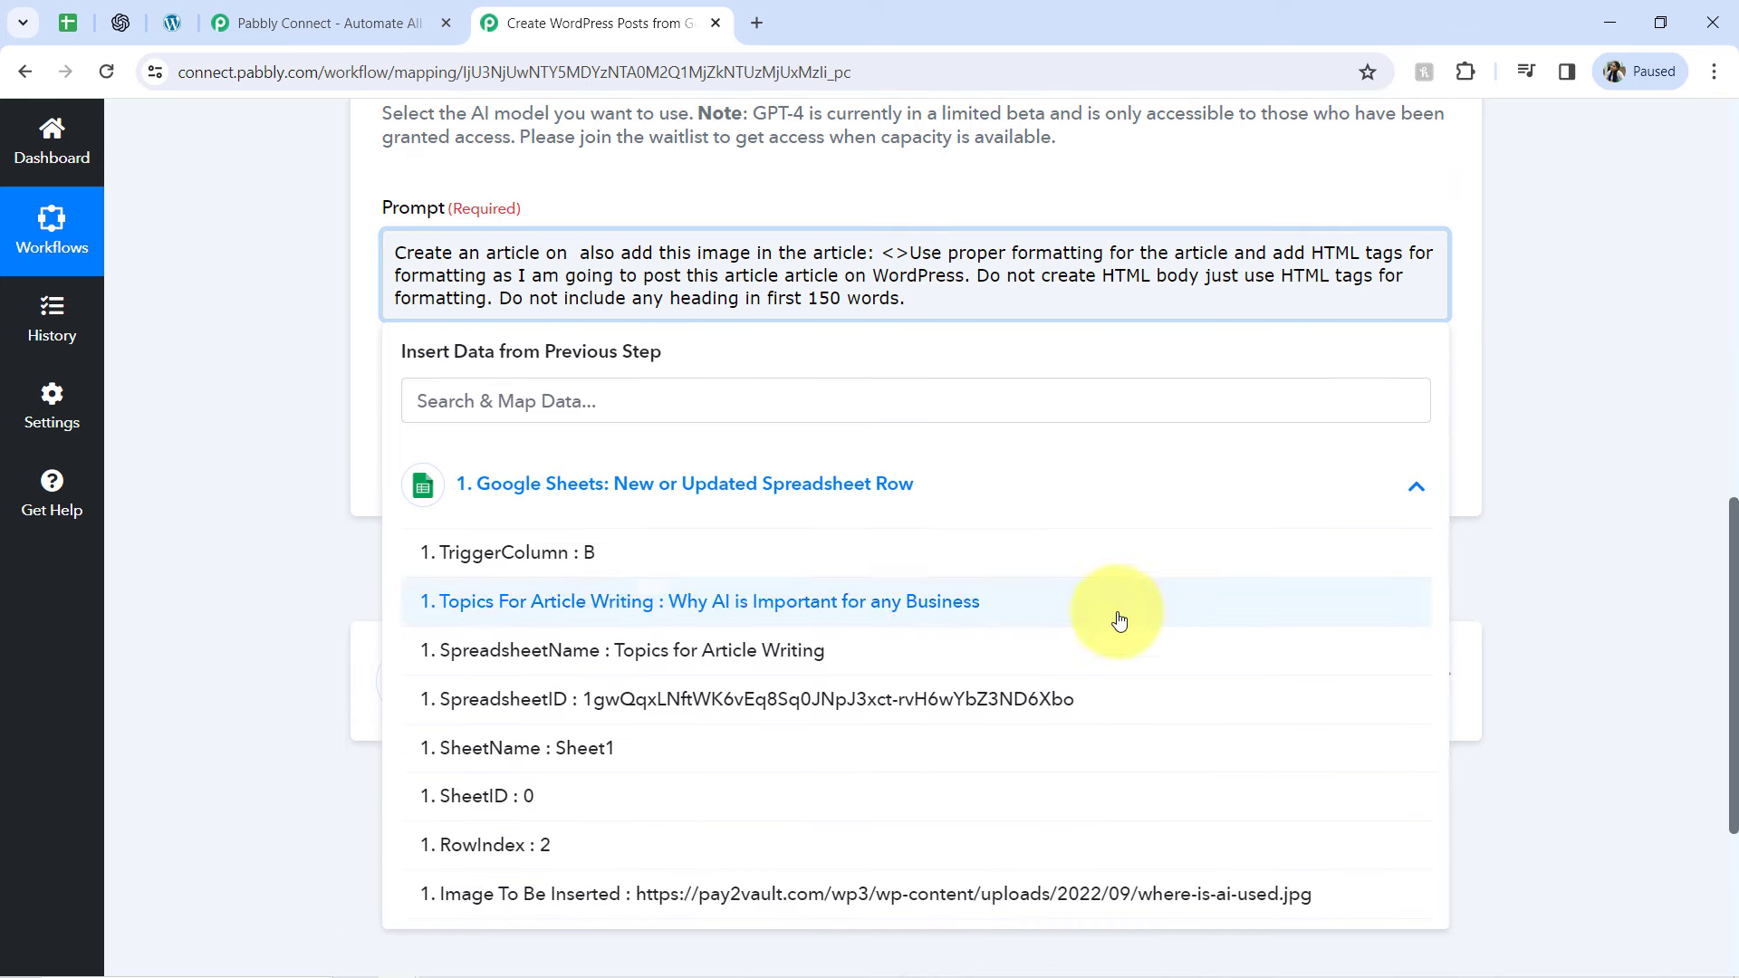
left_click(854, 613)
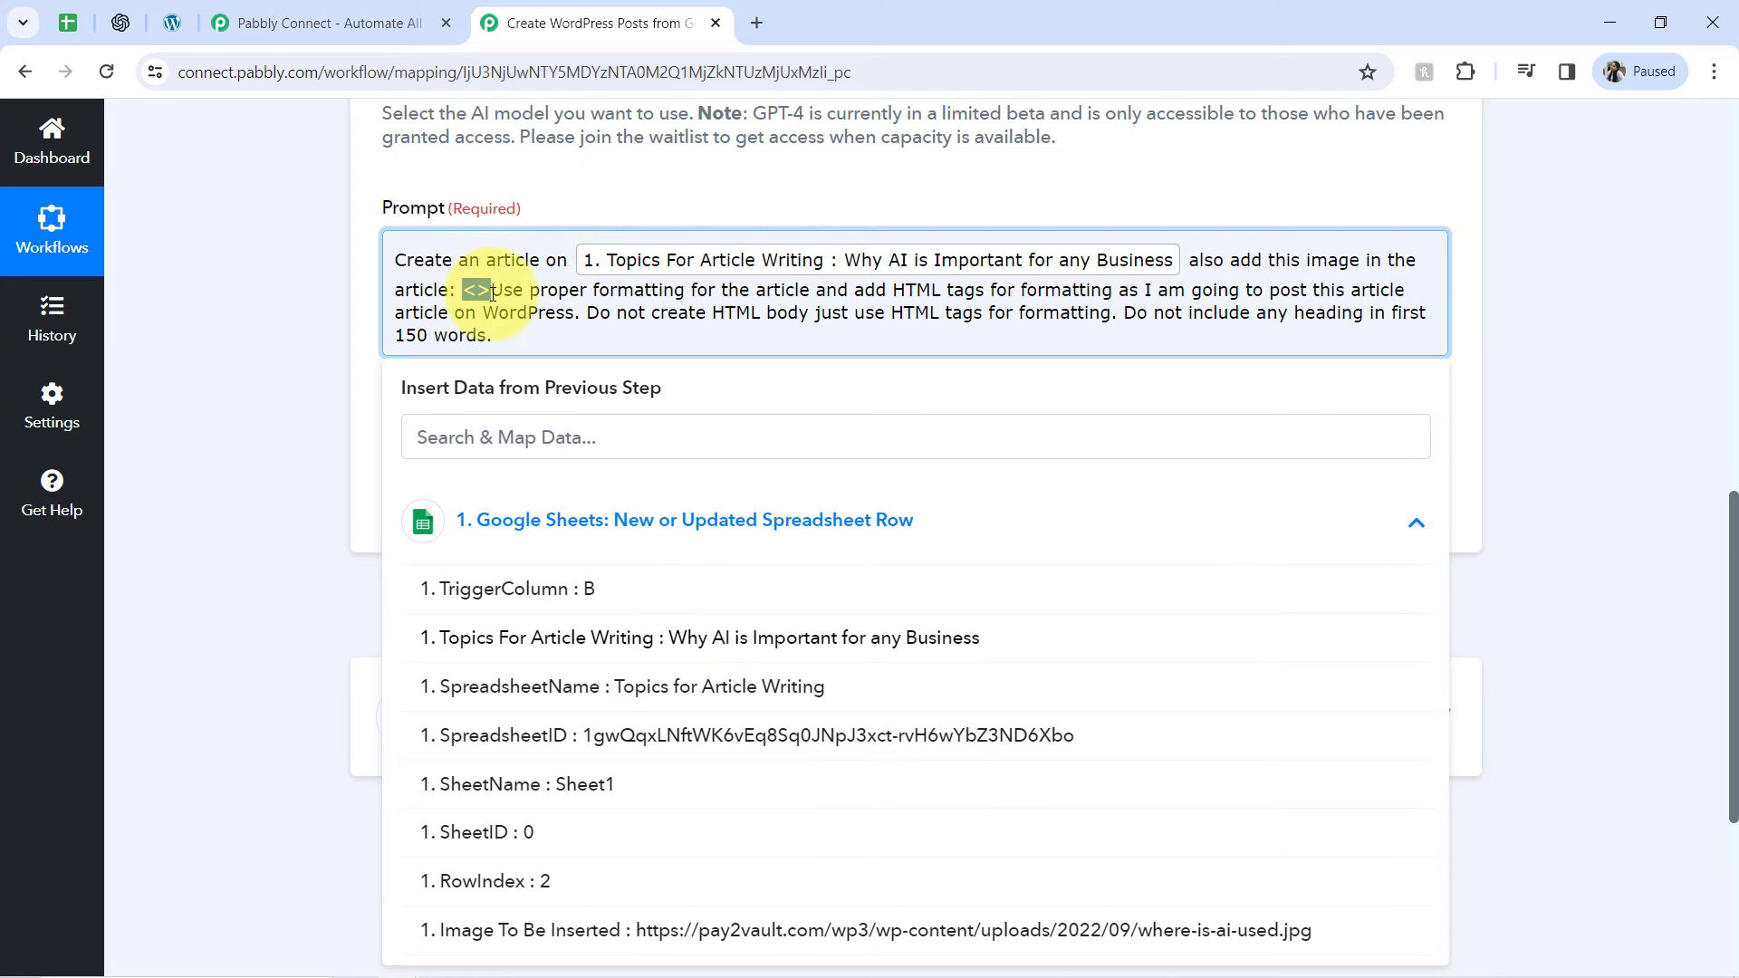
Replace the <> placeholder after "article:" with the Google Sheets value Image To Be Inserted, followed by a period
key("BackSpace")
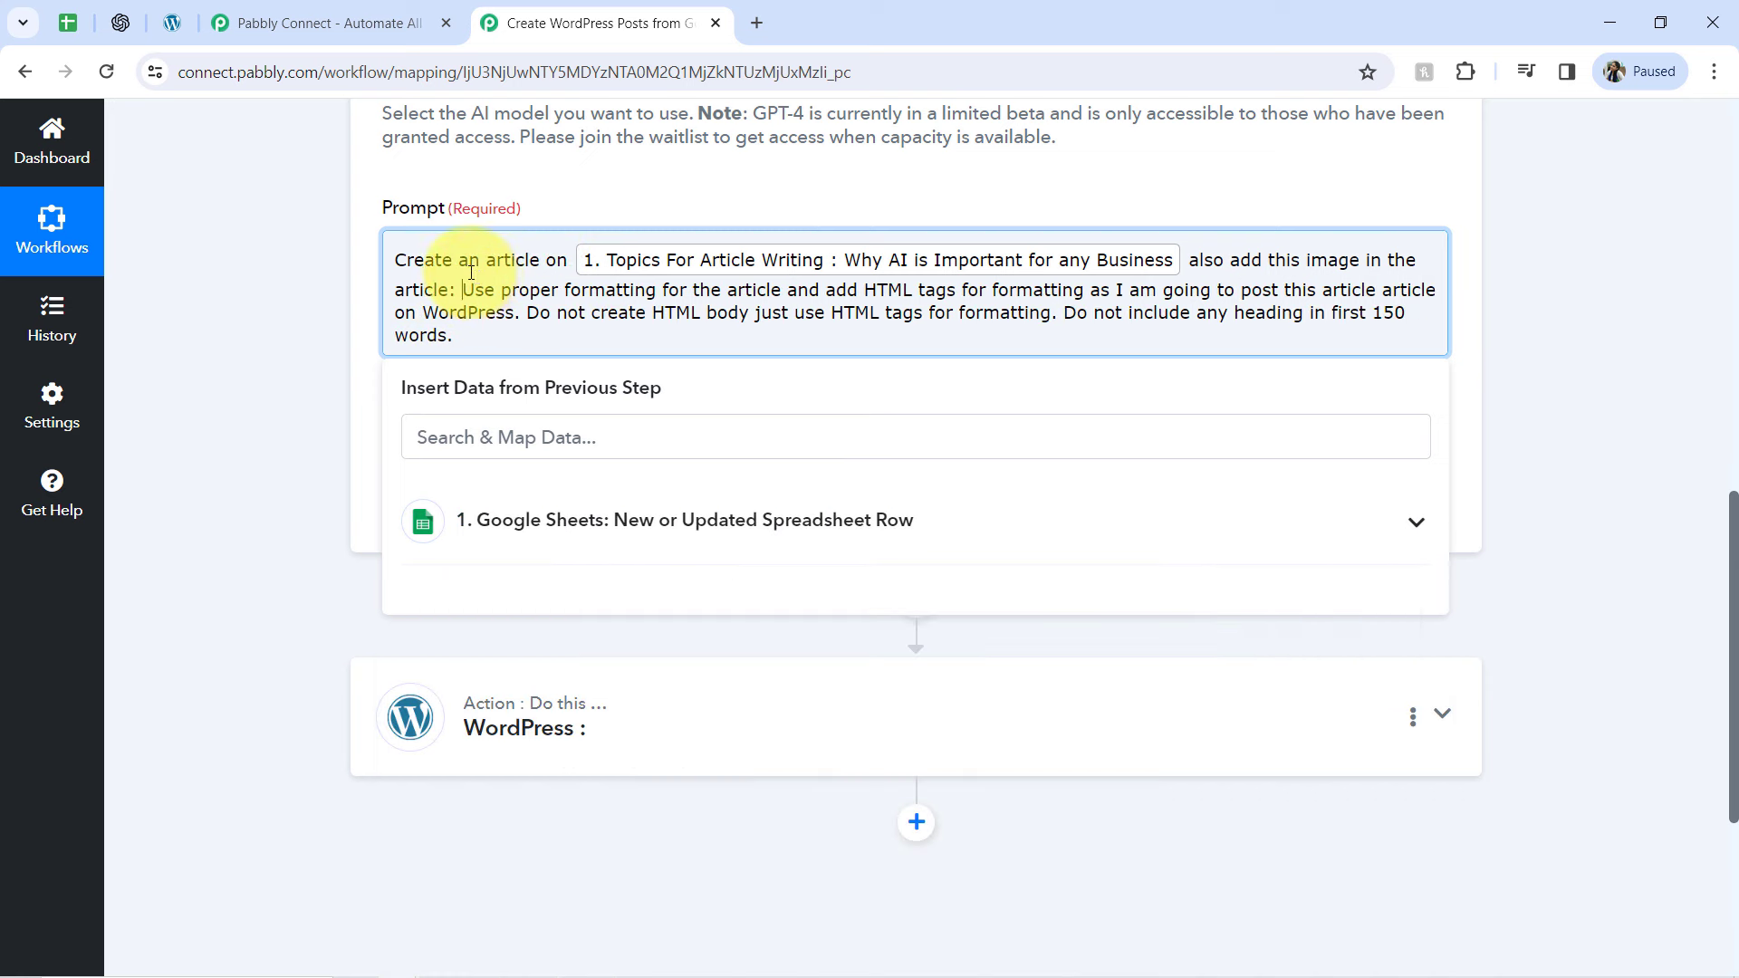
left_click_drag(550, 301, 582, 332)
left_click(504, 304)
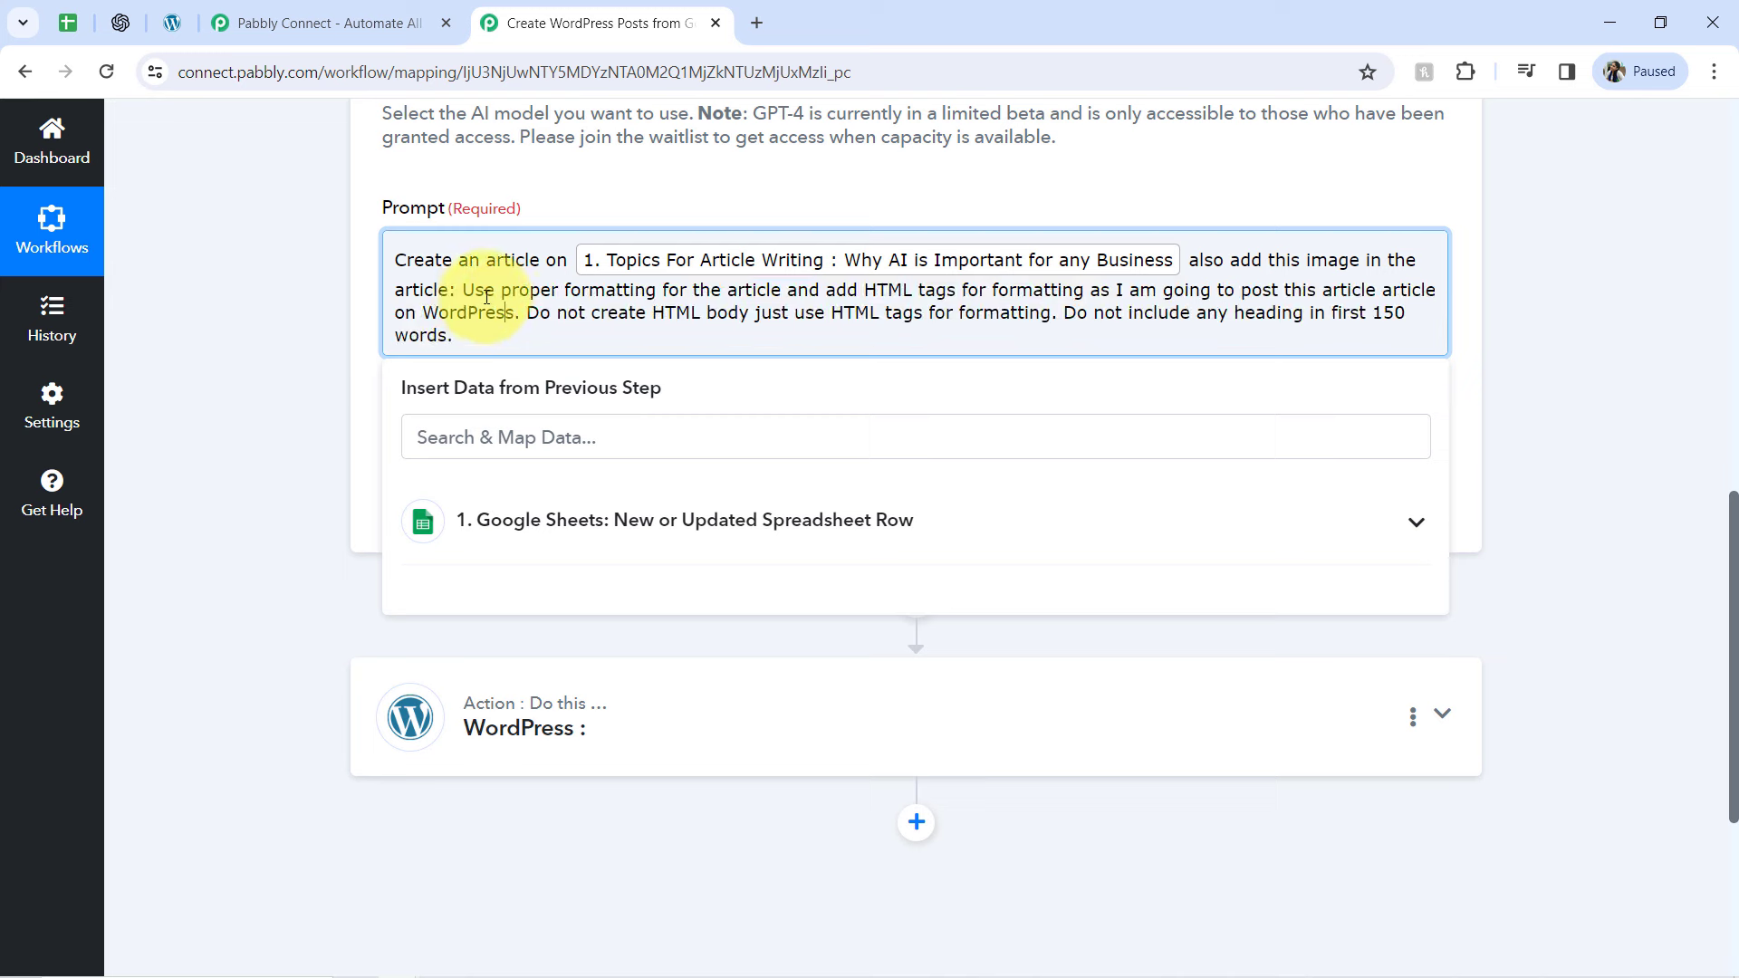
left_click(569, 533)
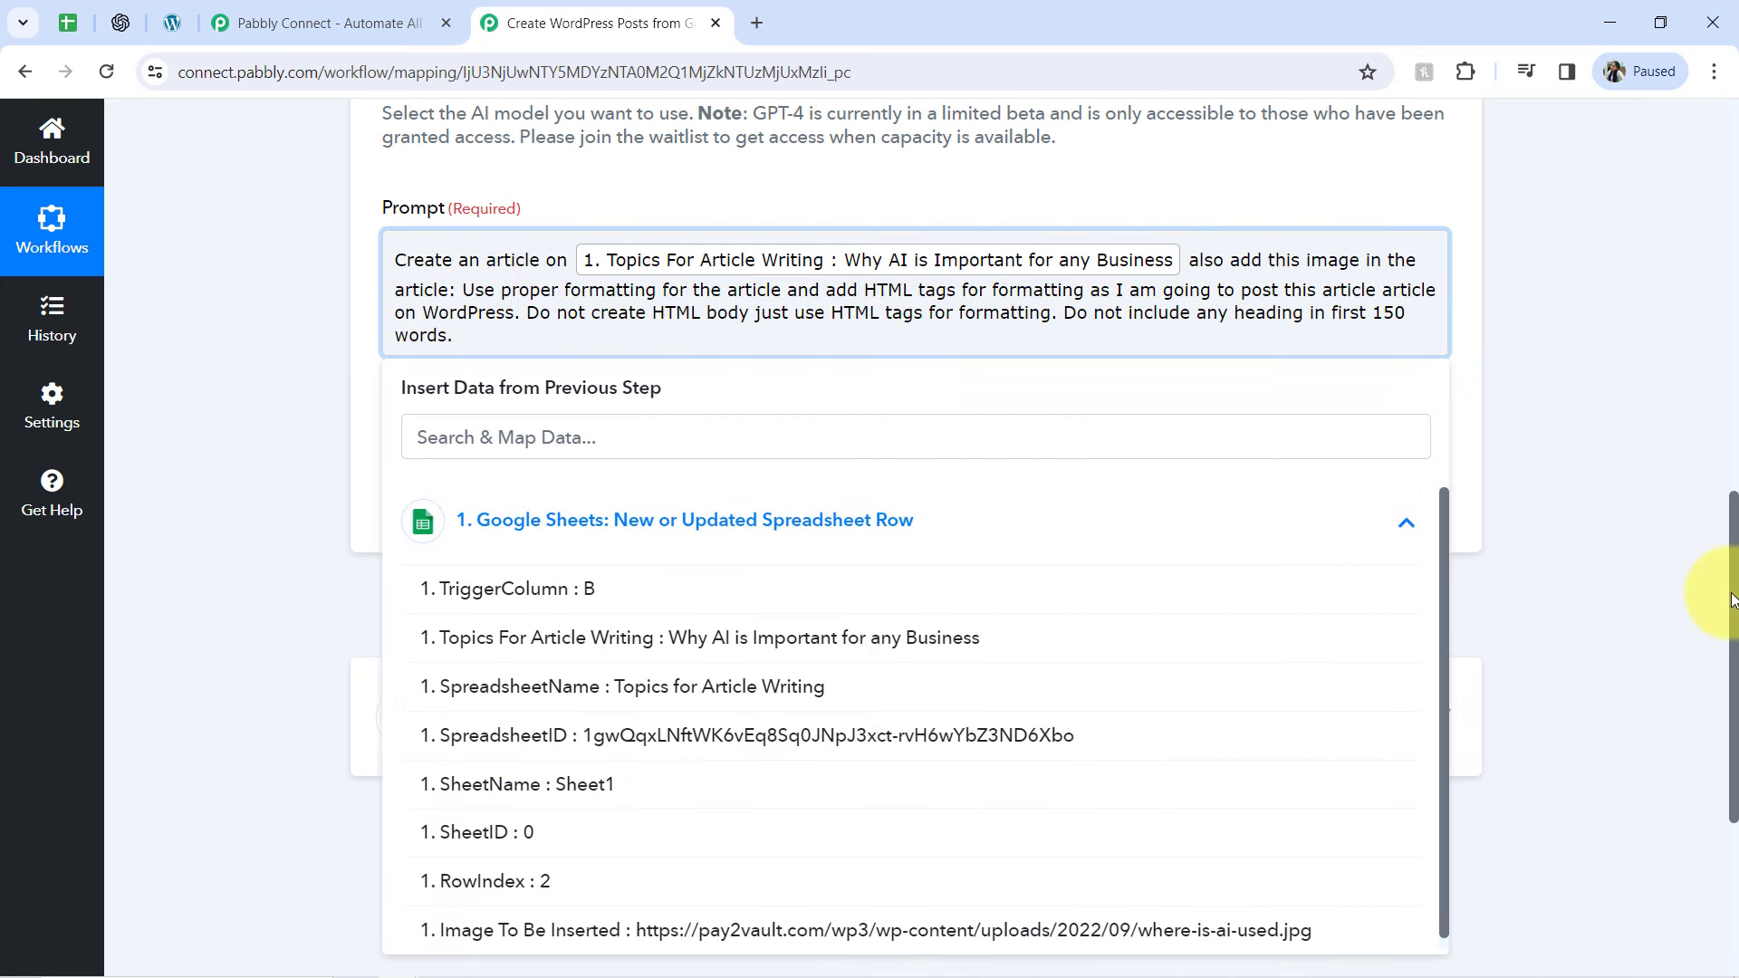
scroll(1721, 707, "down", 2)
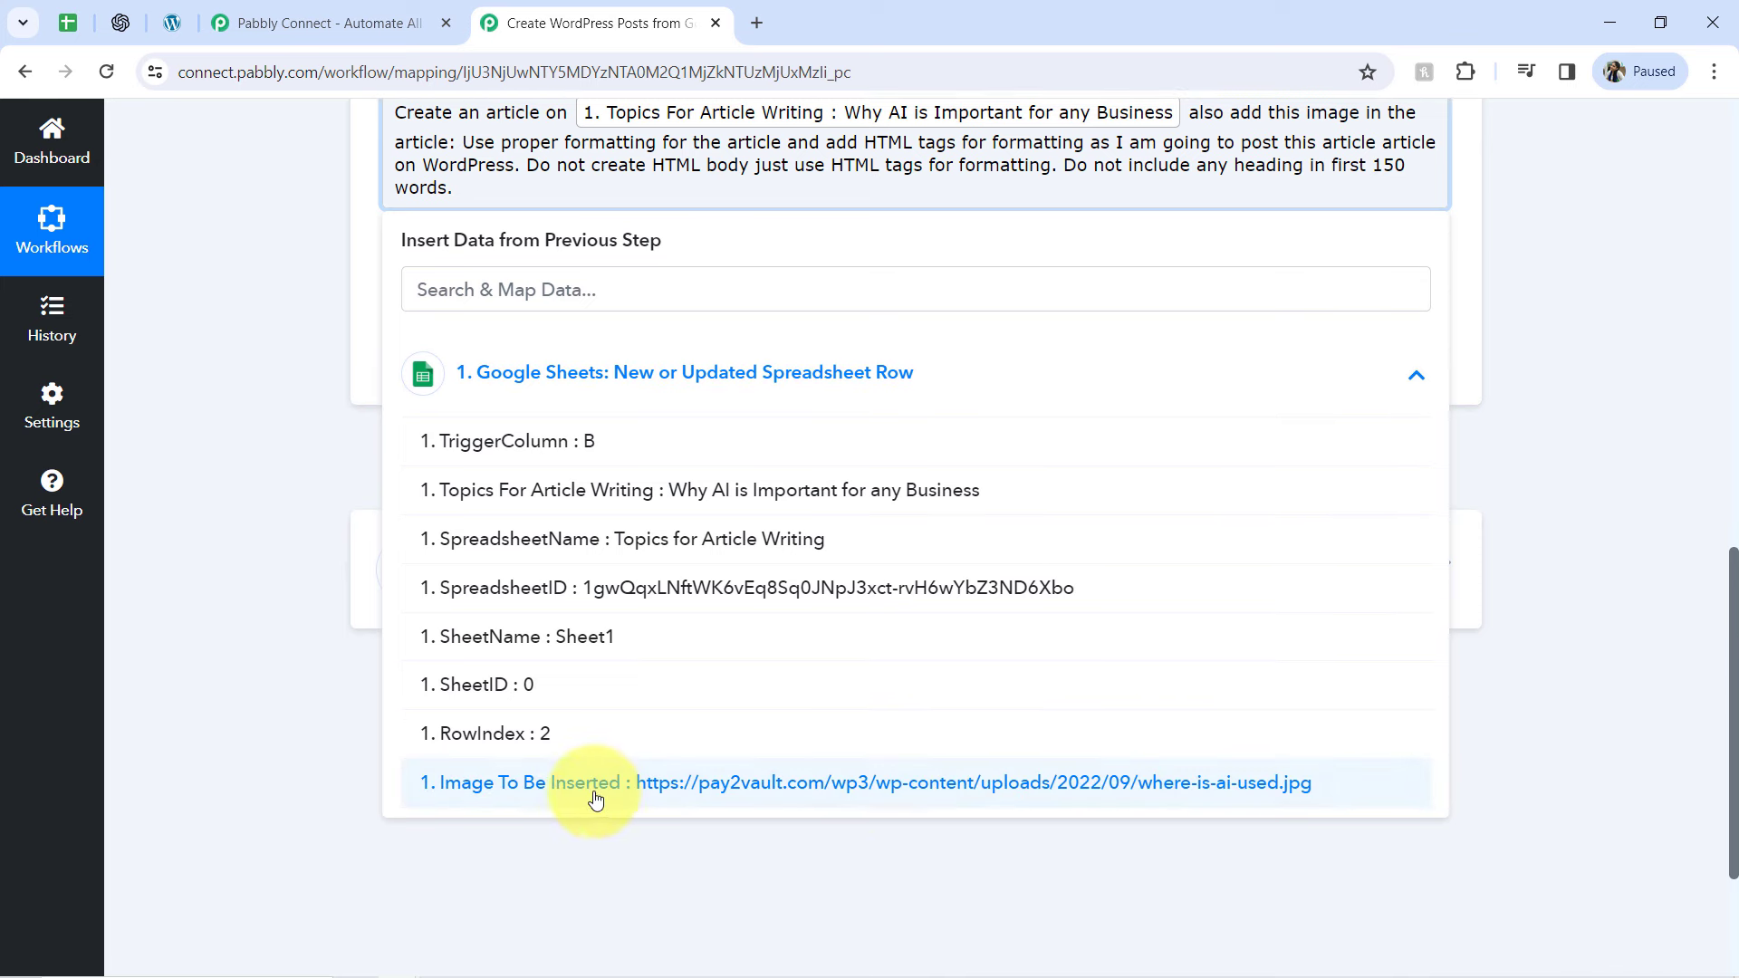
left_click(595, 783)
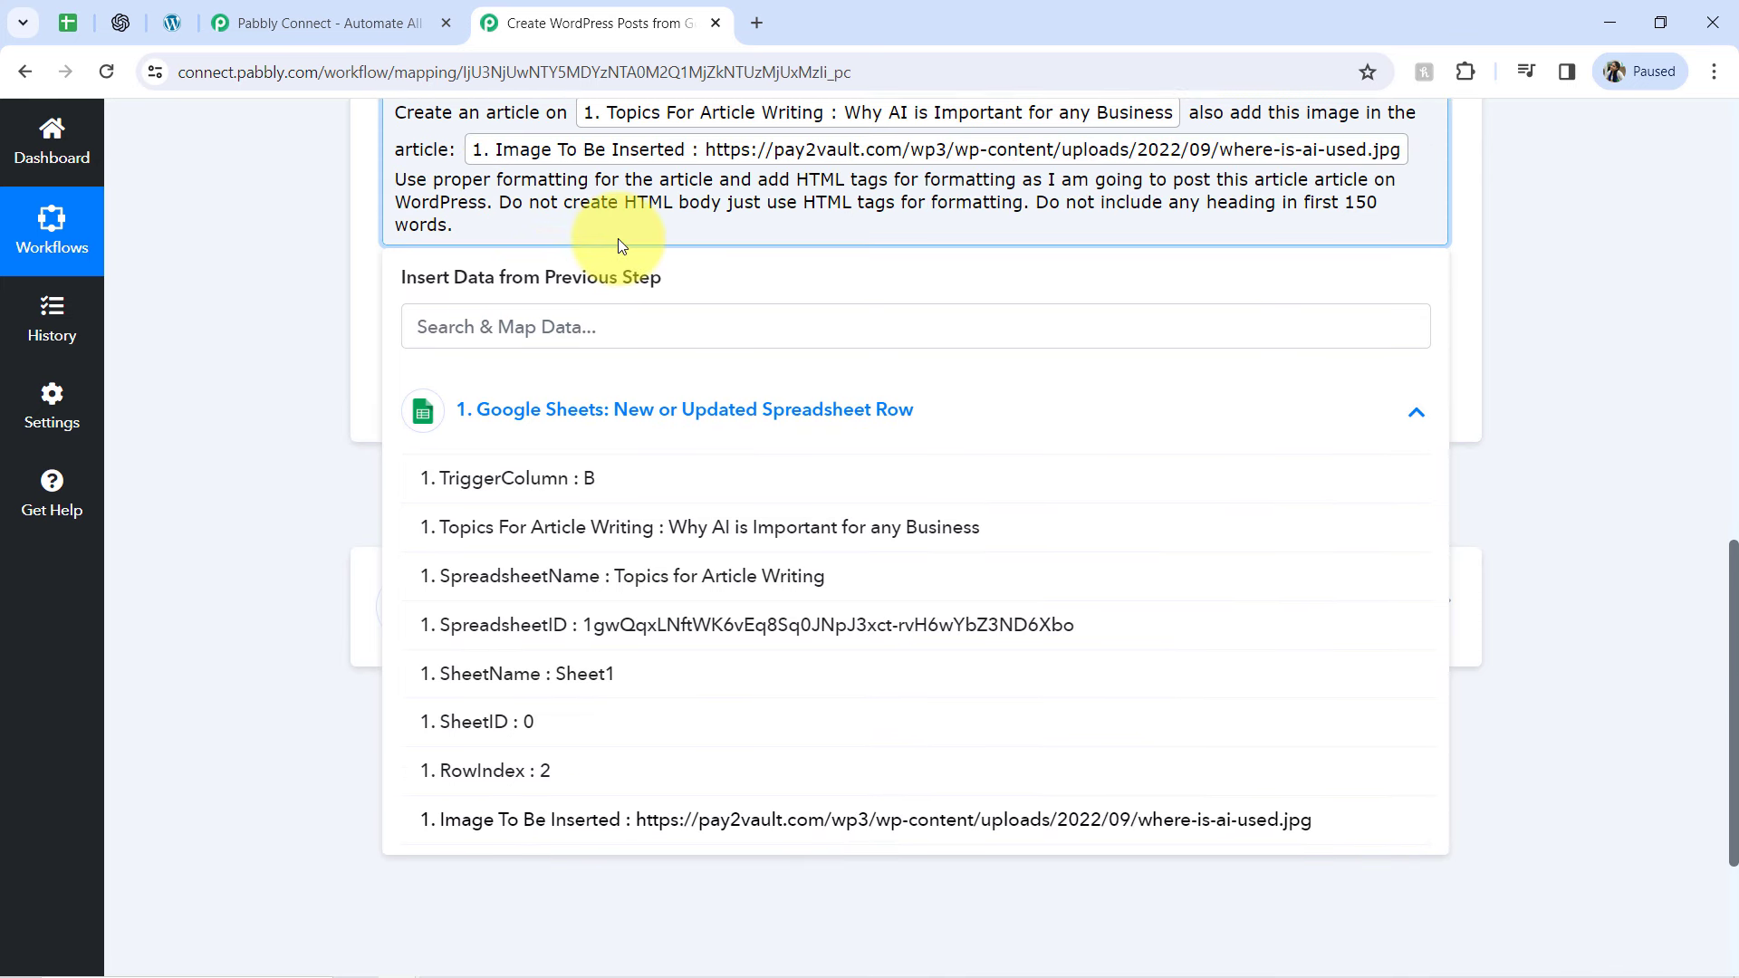
type(".")
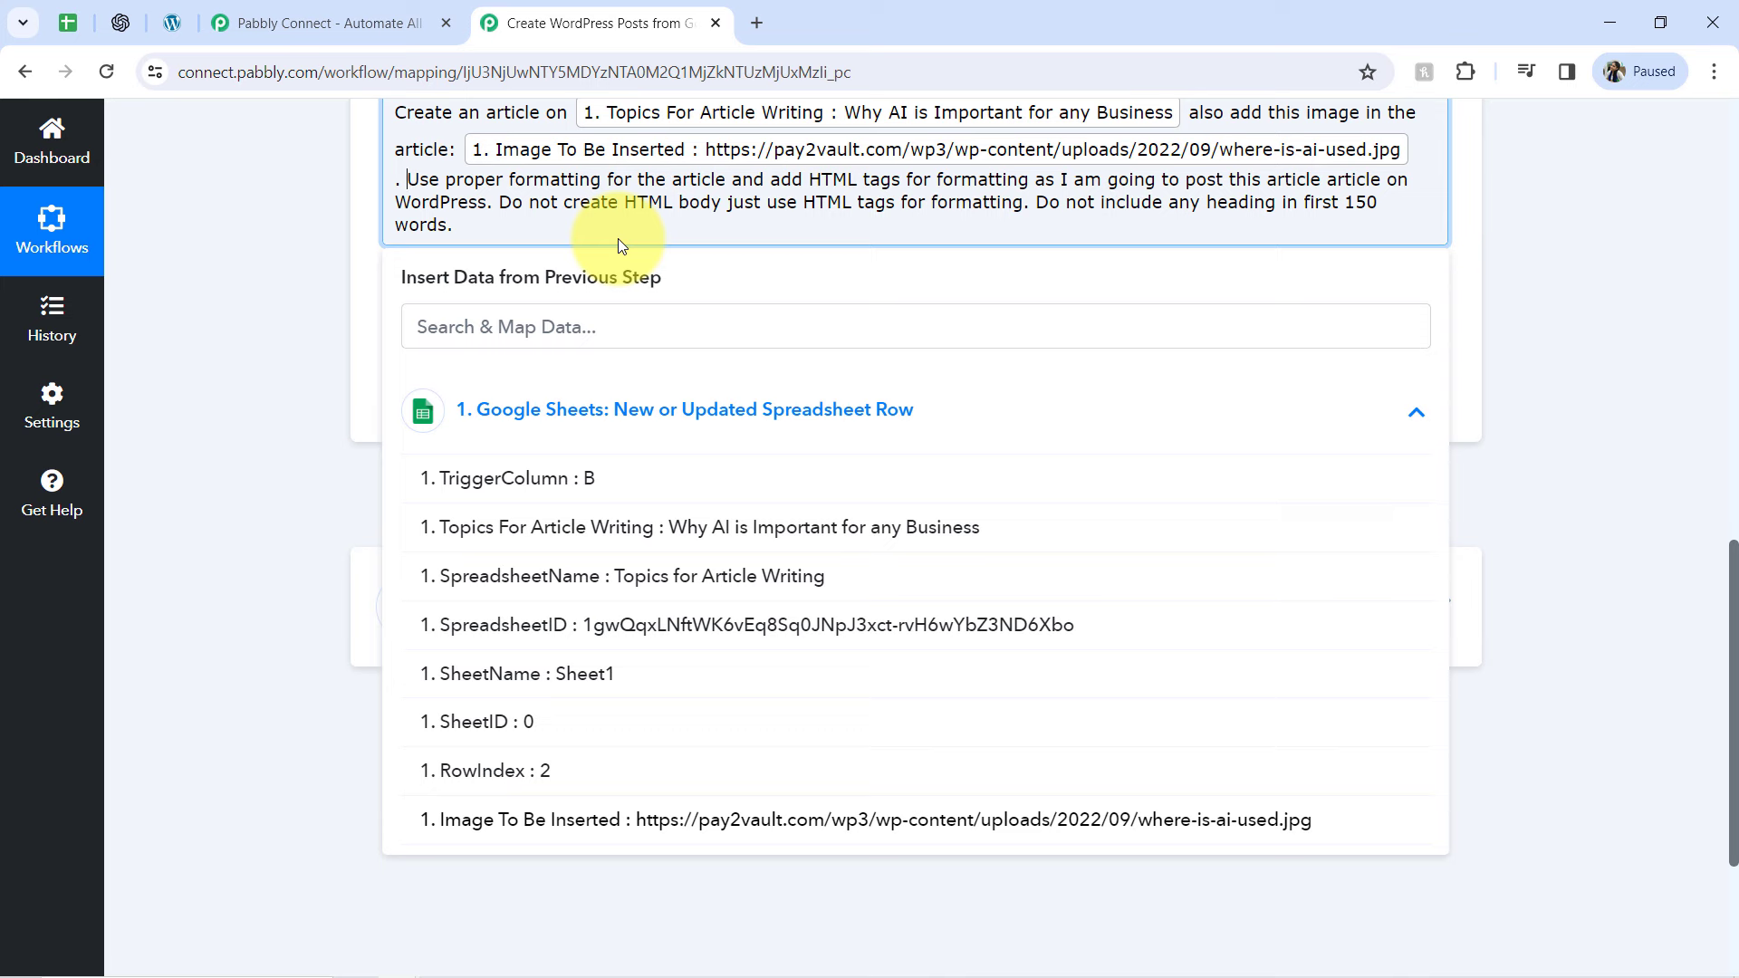
Review the finished prompt, then save the ChatGPT action and send a test request
left_click(301, 339)
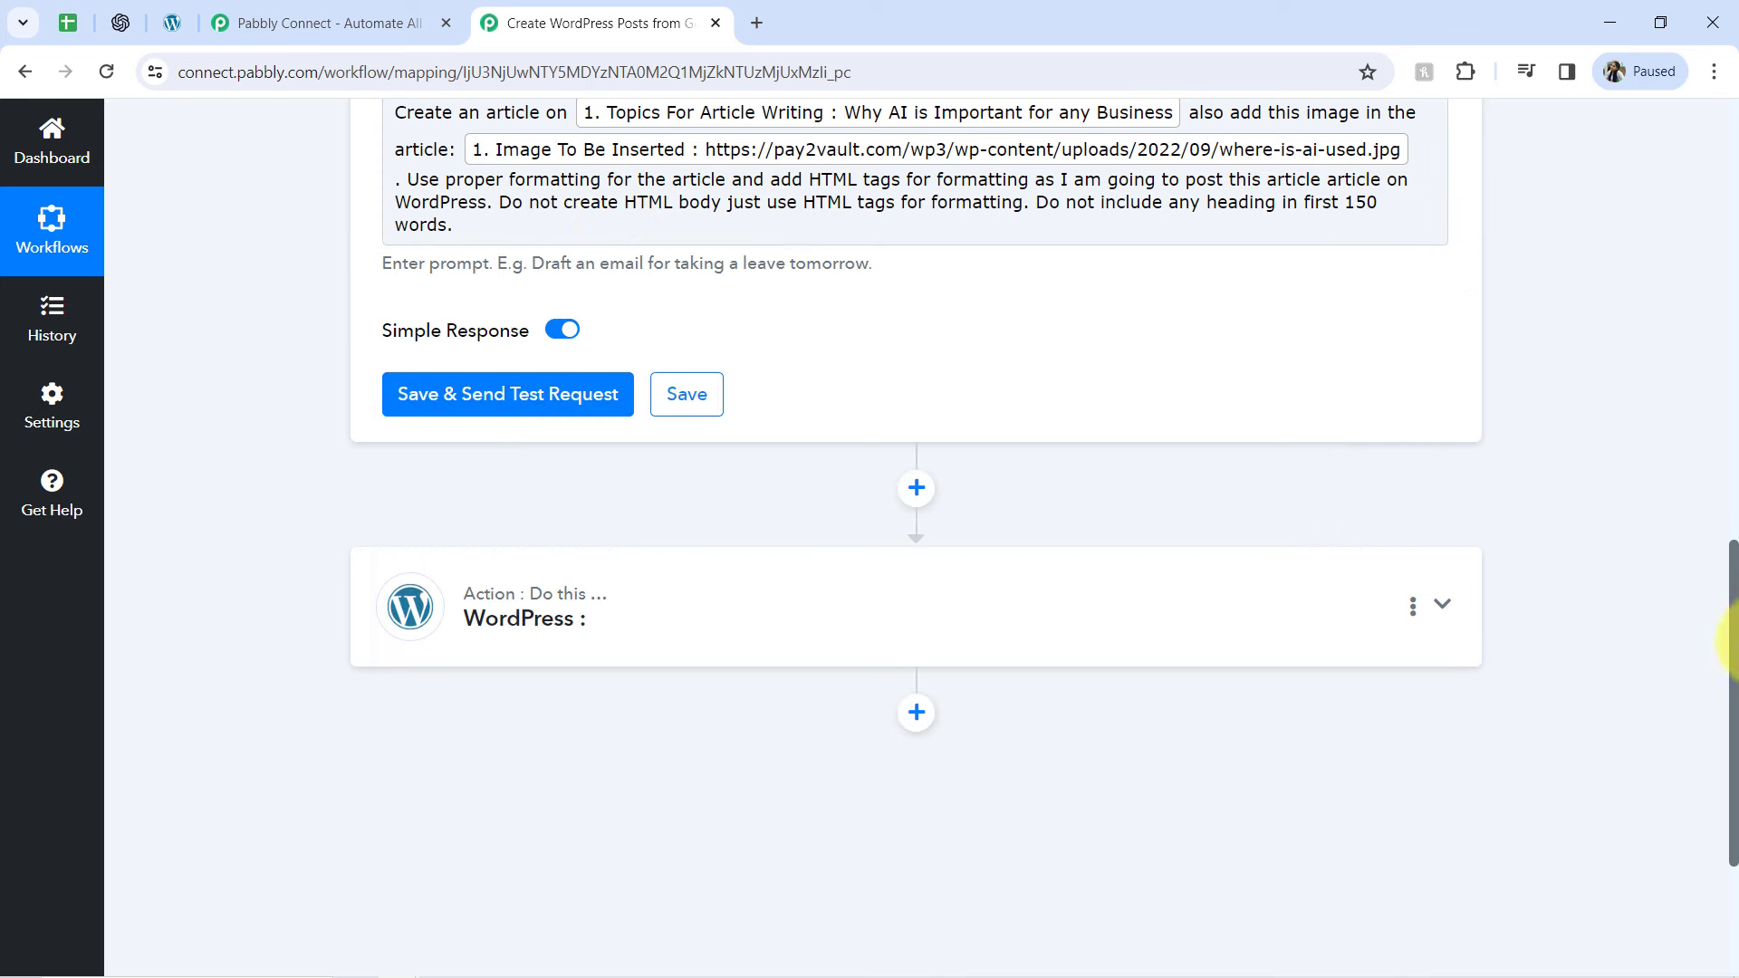
scroll(1704, 536, "up", 3)
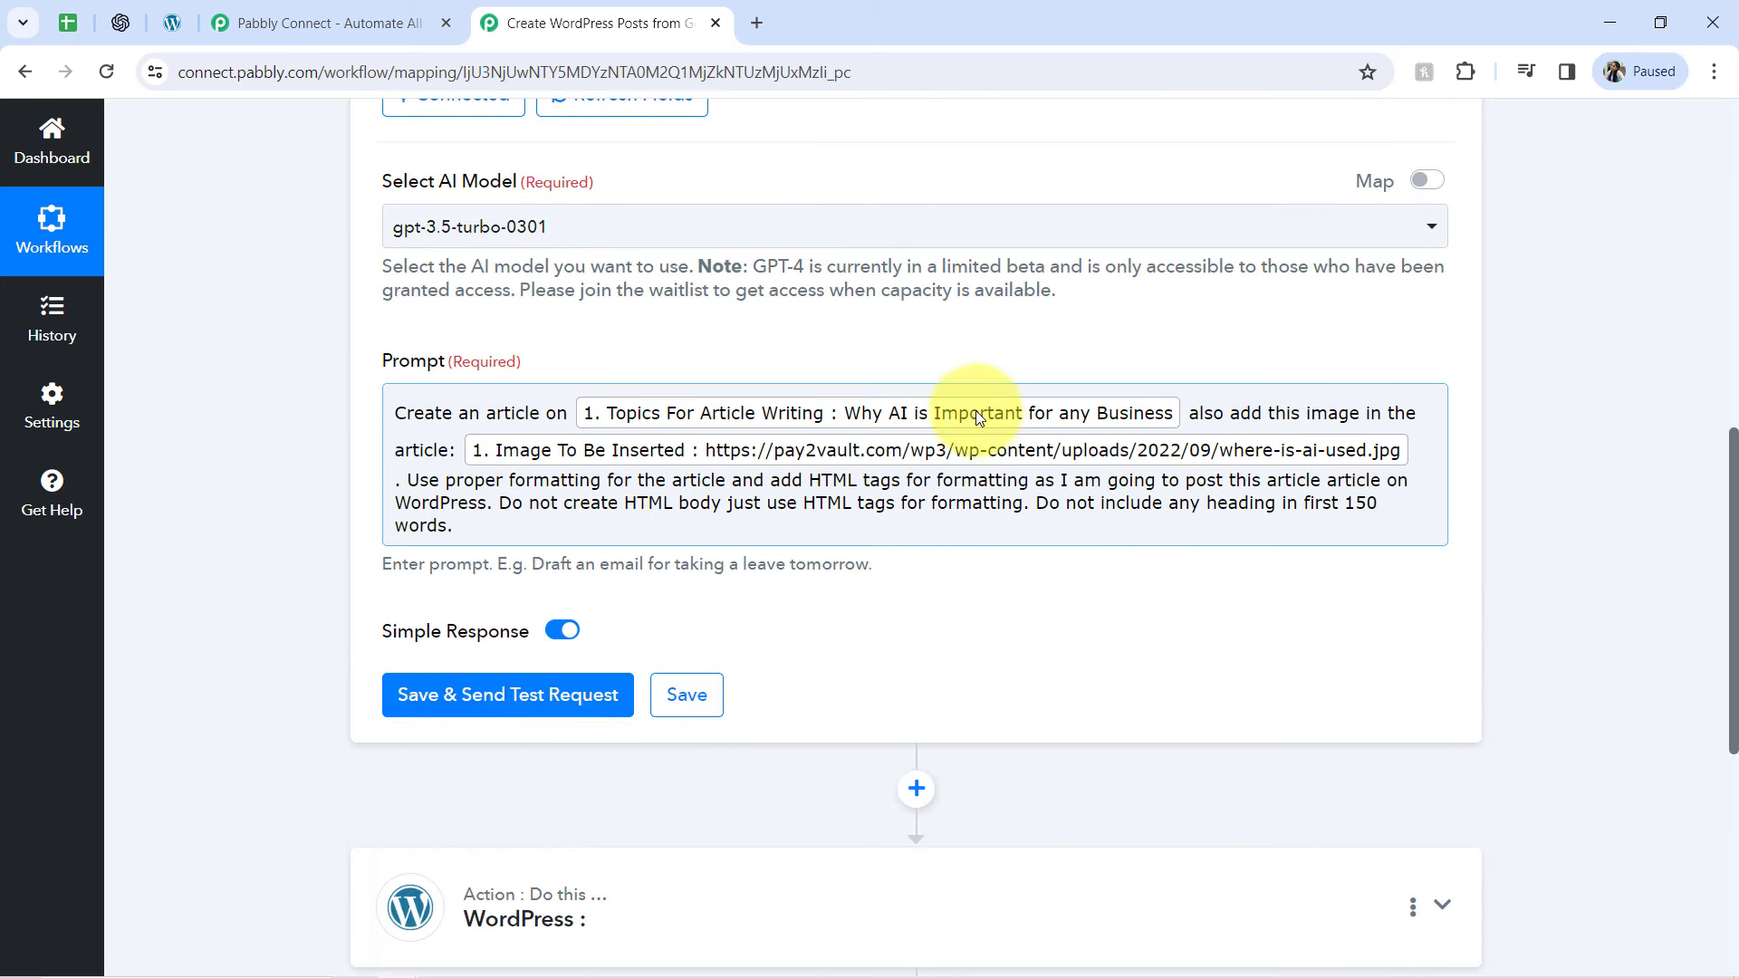
left_click_drag(716, 481, 453, 530)
left_click(247, 506)
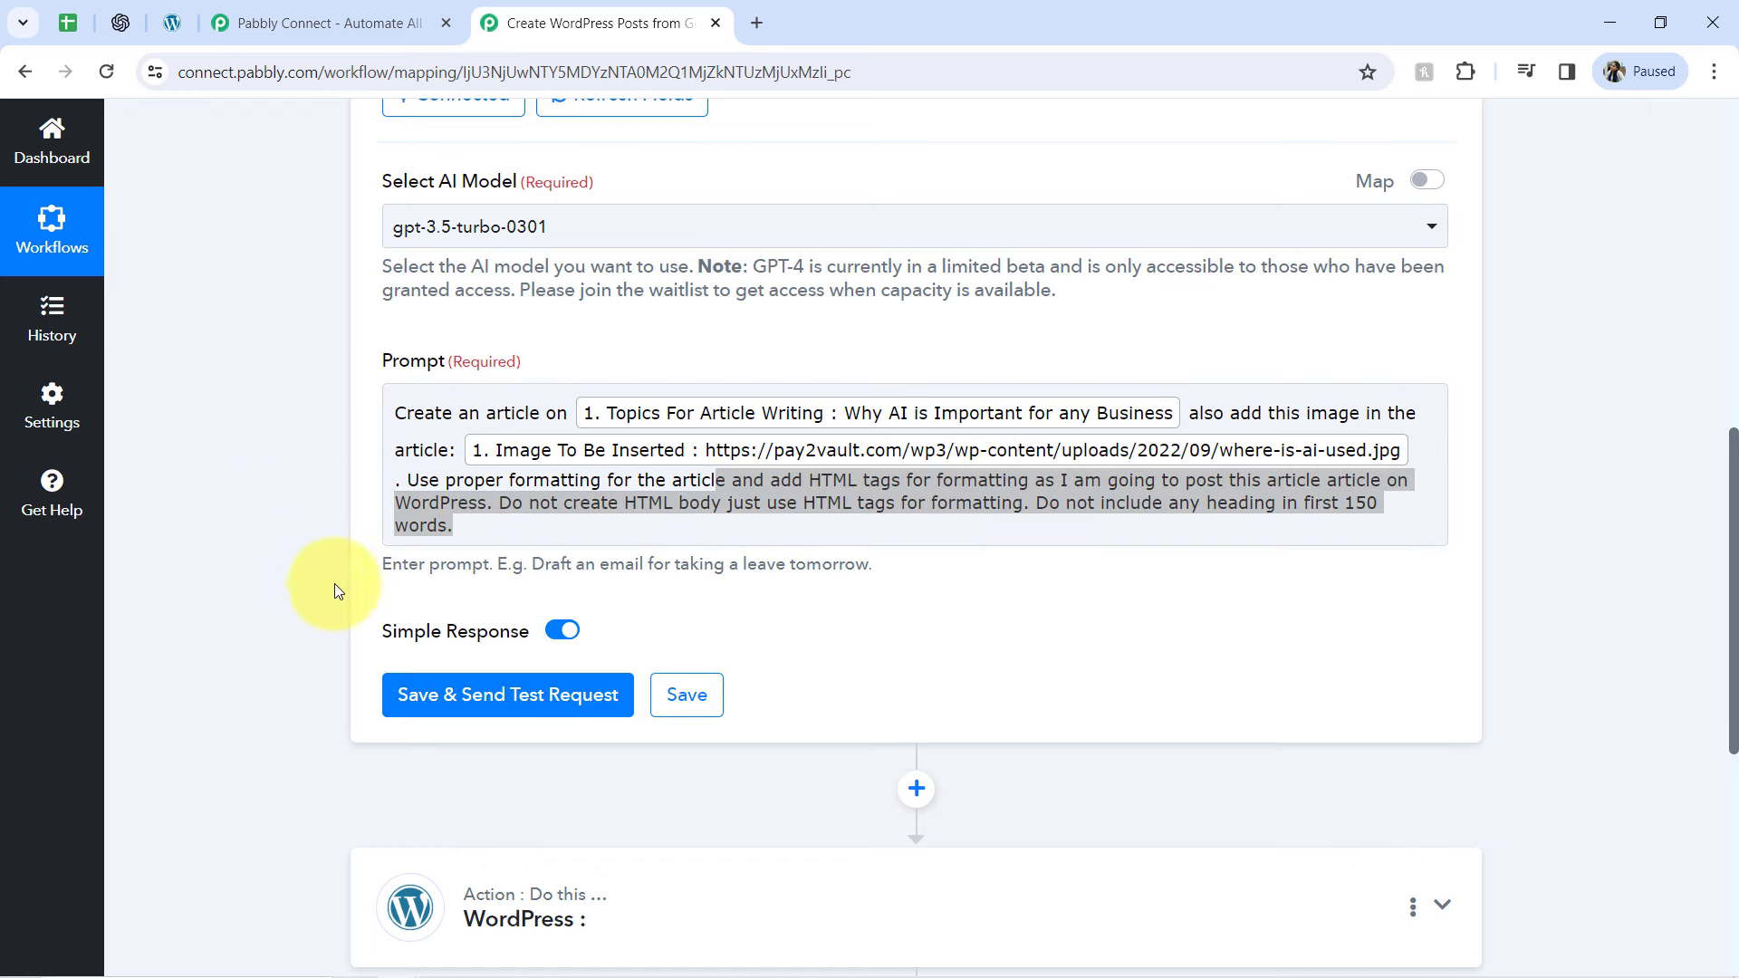
left_click(425, 696)
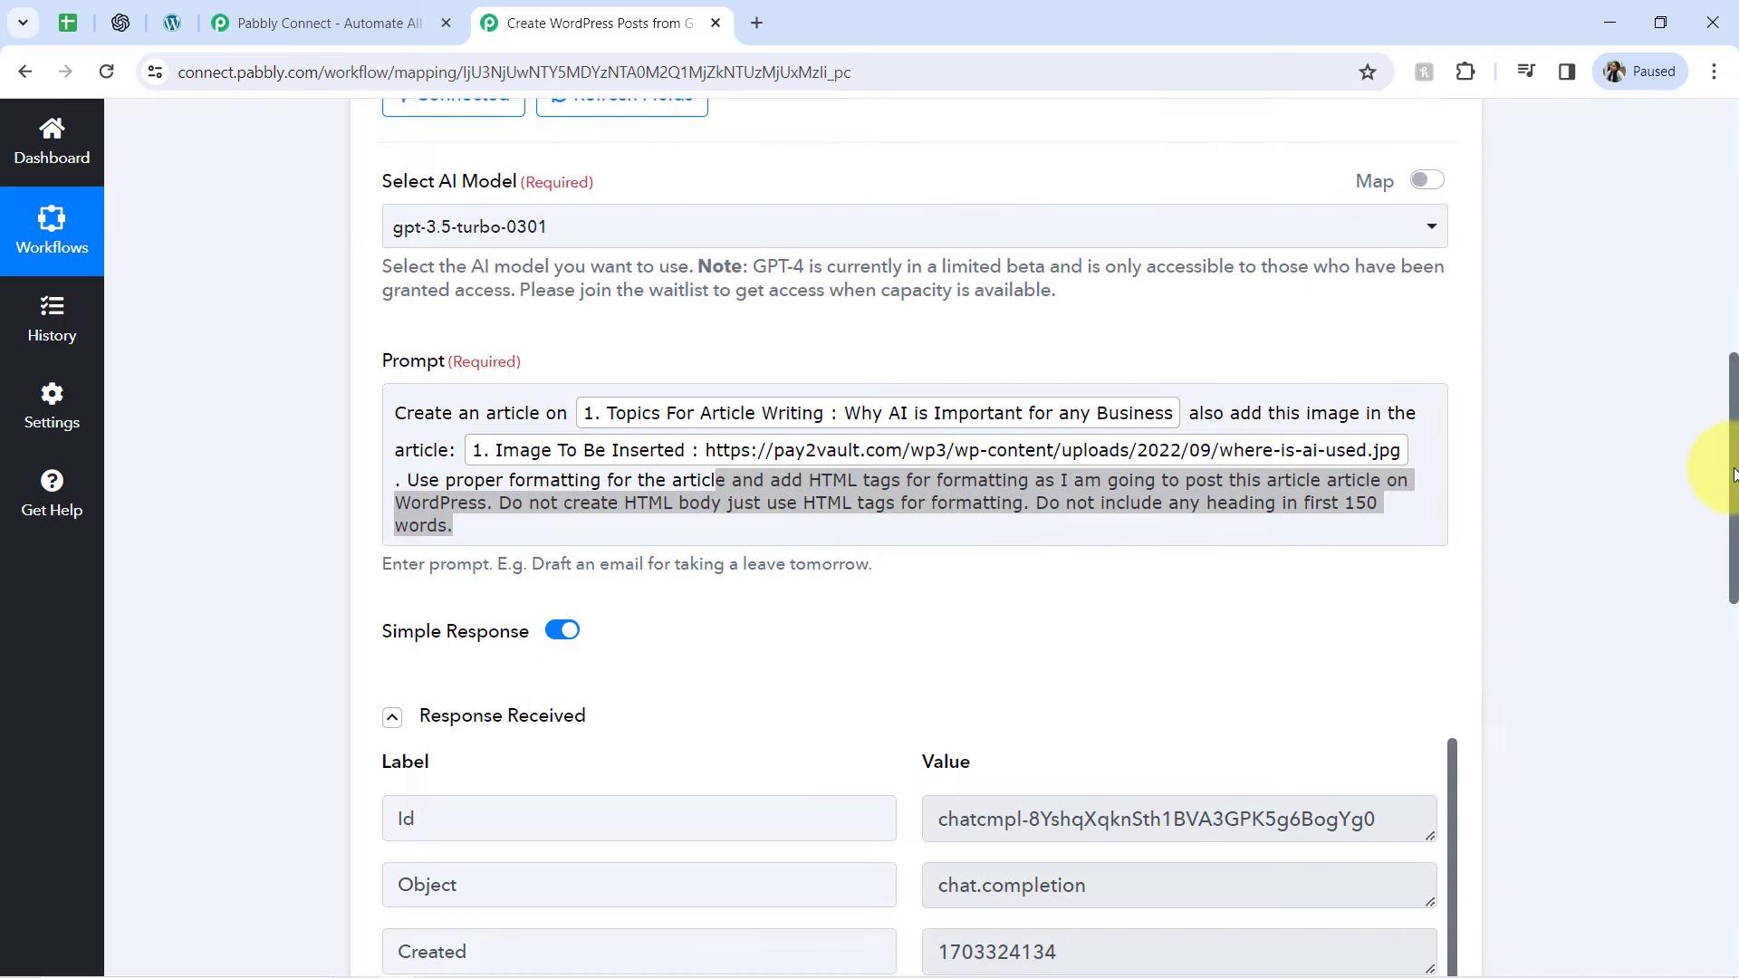
Examine the Choices 0 Message Content value in the ChatGPT response, checking the image tag and the full article text
left_click_drag(1735, 471, 1735, 668)
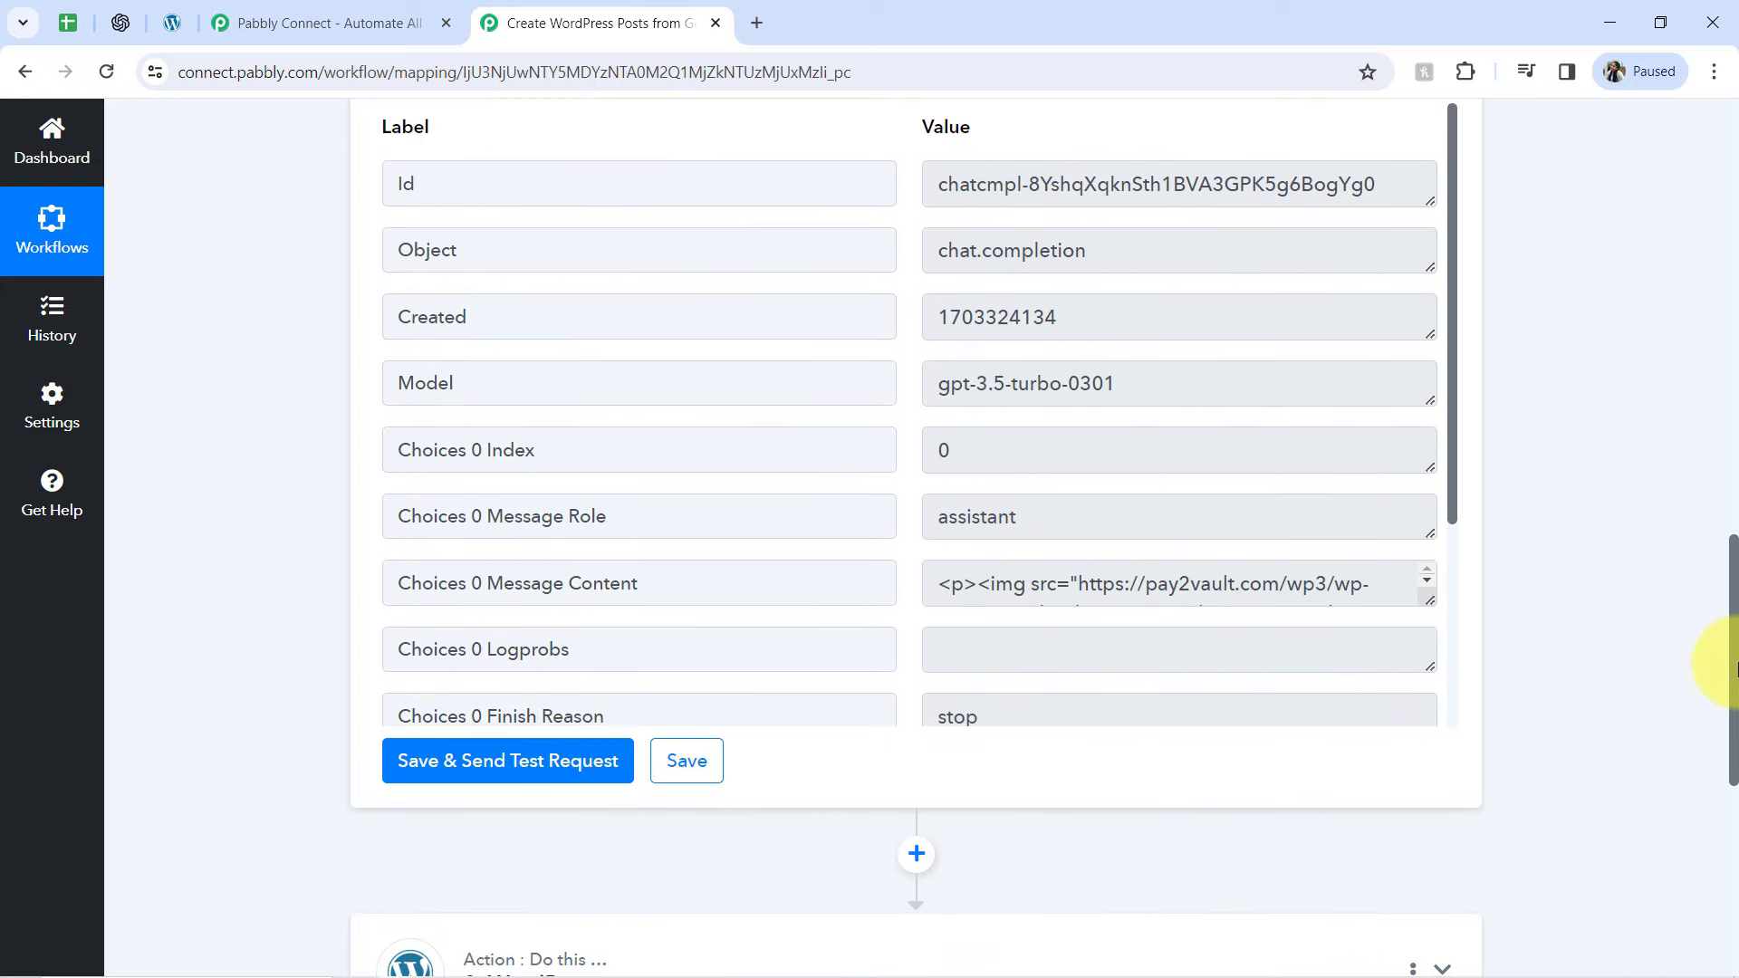
left_click_drag(459, 584, 627, 582)
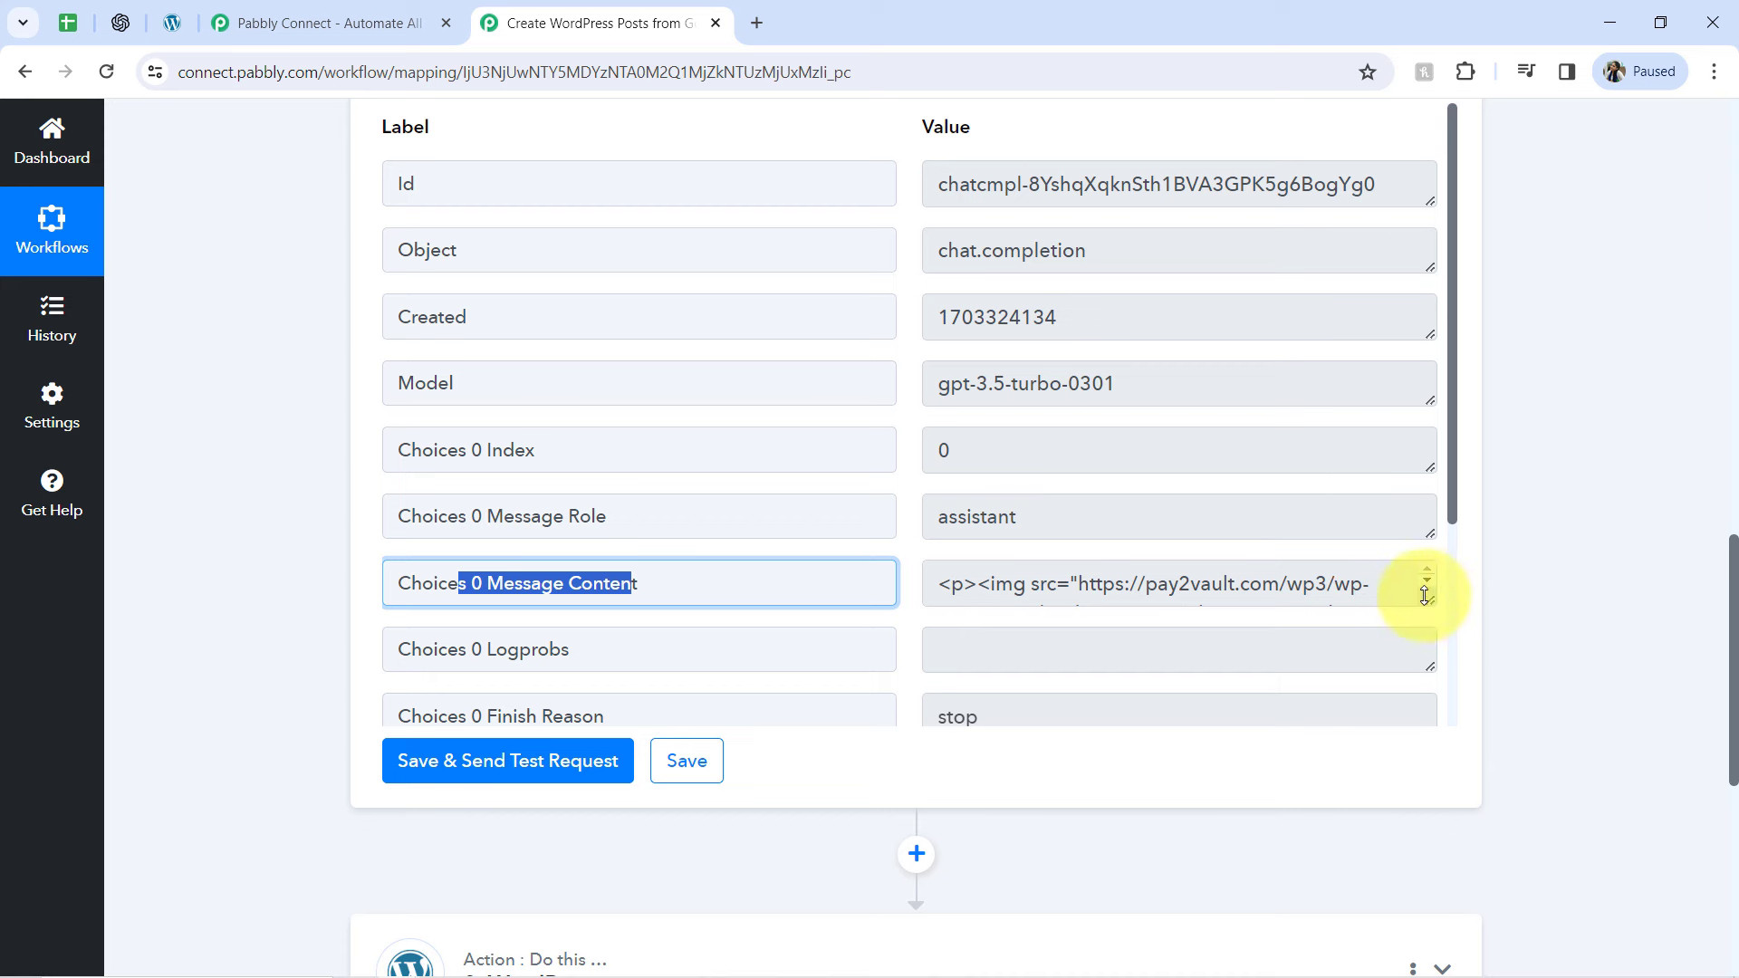
left_click_drag(1425, 595, 1422, 730)
left_click_drag(1453, 265, 1429, 673)
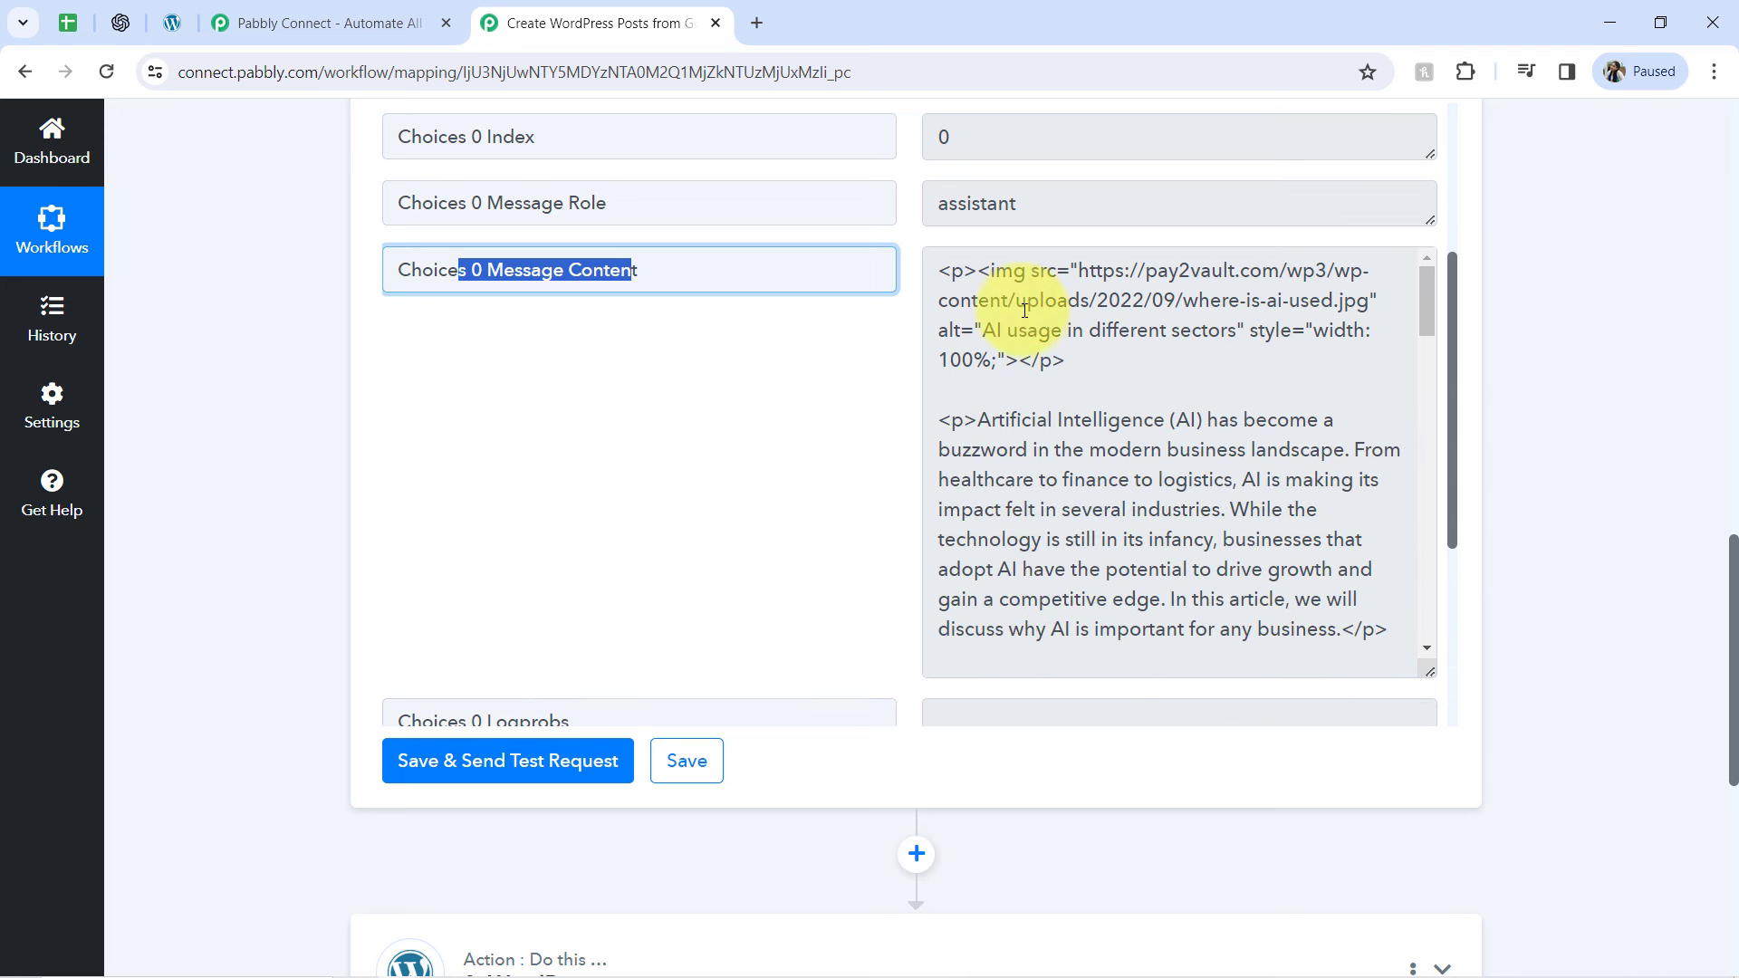
left_click_drag(979, 270, 1057, 363)
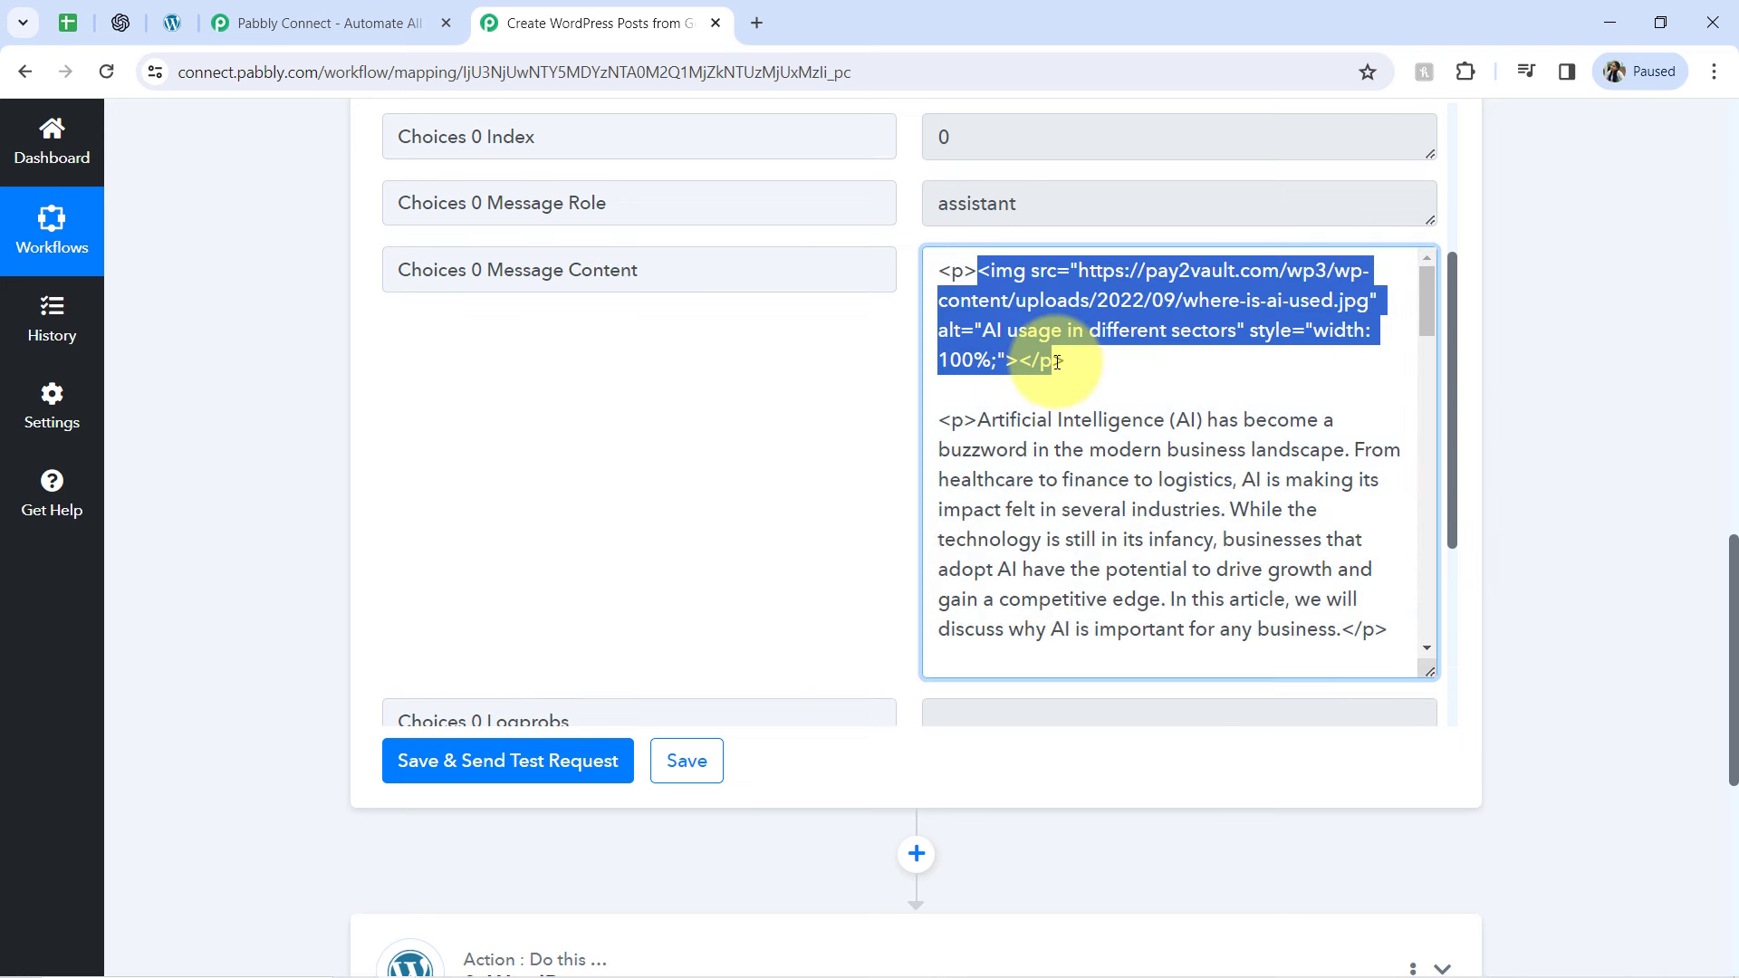
left_click_drag(972, 423, 1167, 634)
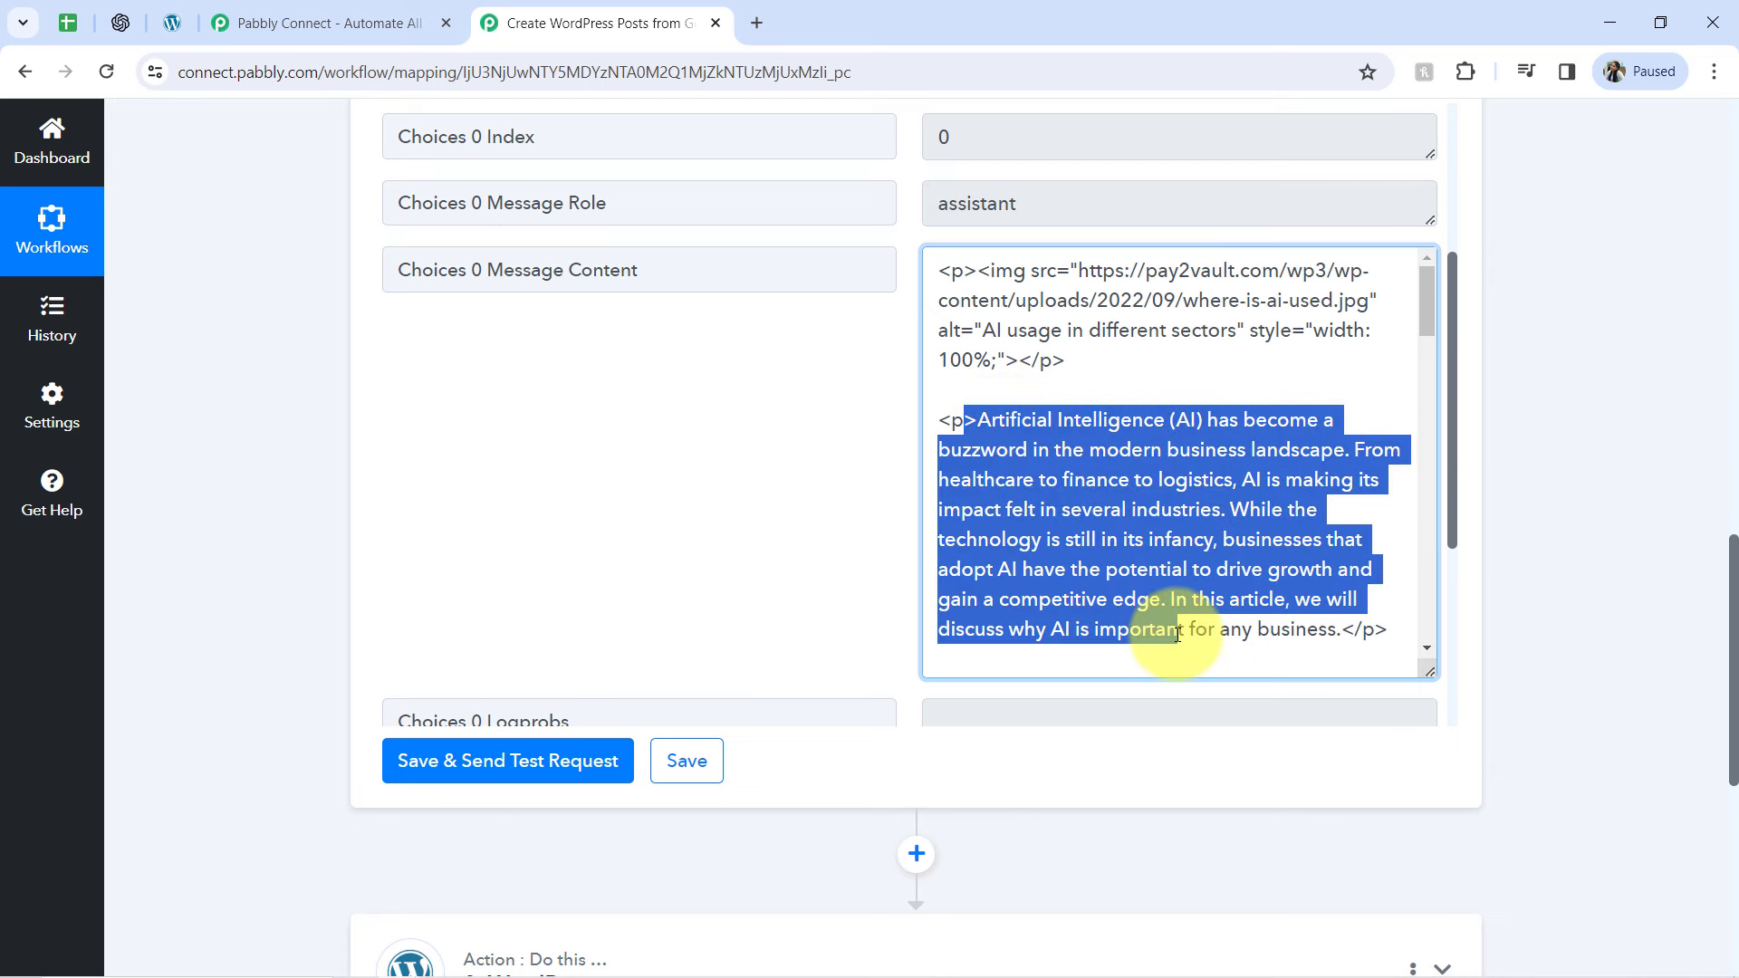
left_click(1235, 507)
left_click_drag(1108, 459, 1209, 803)
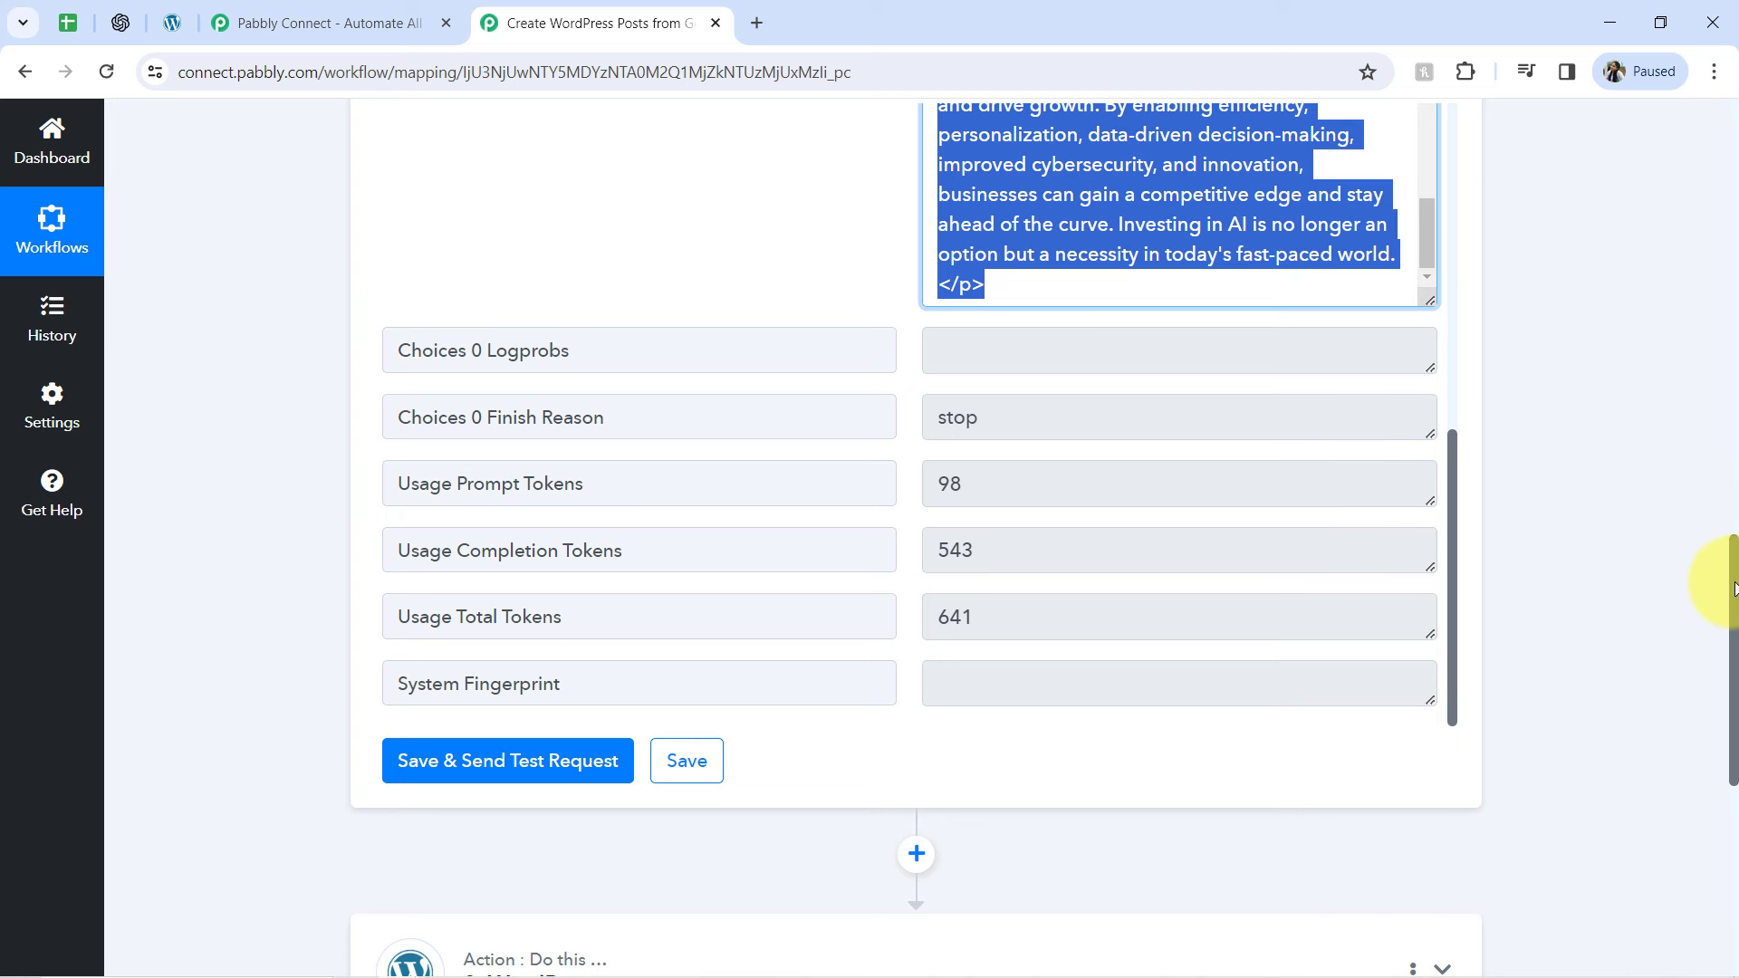
left_click_drag(1735, 588, 1735, 747)
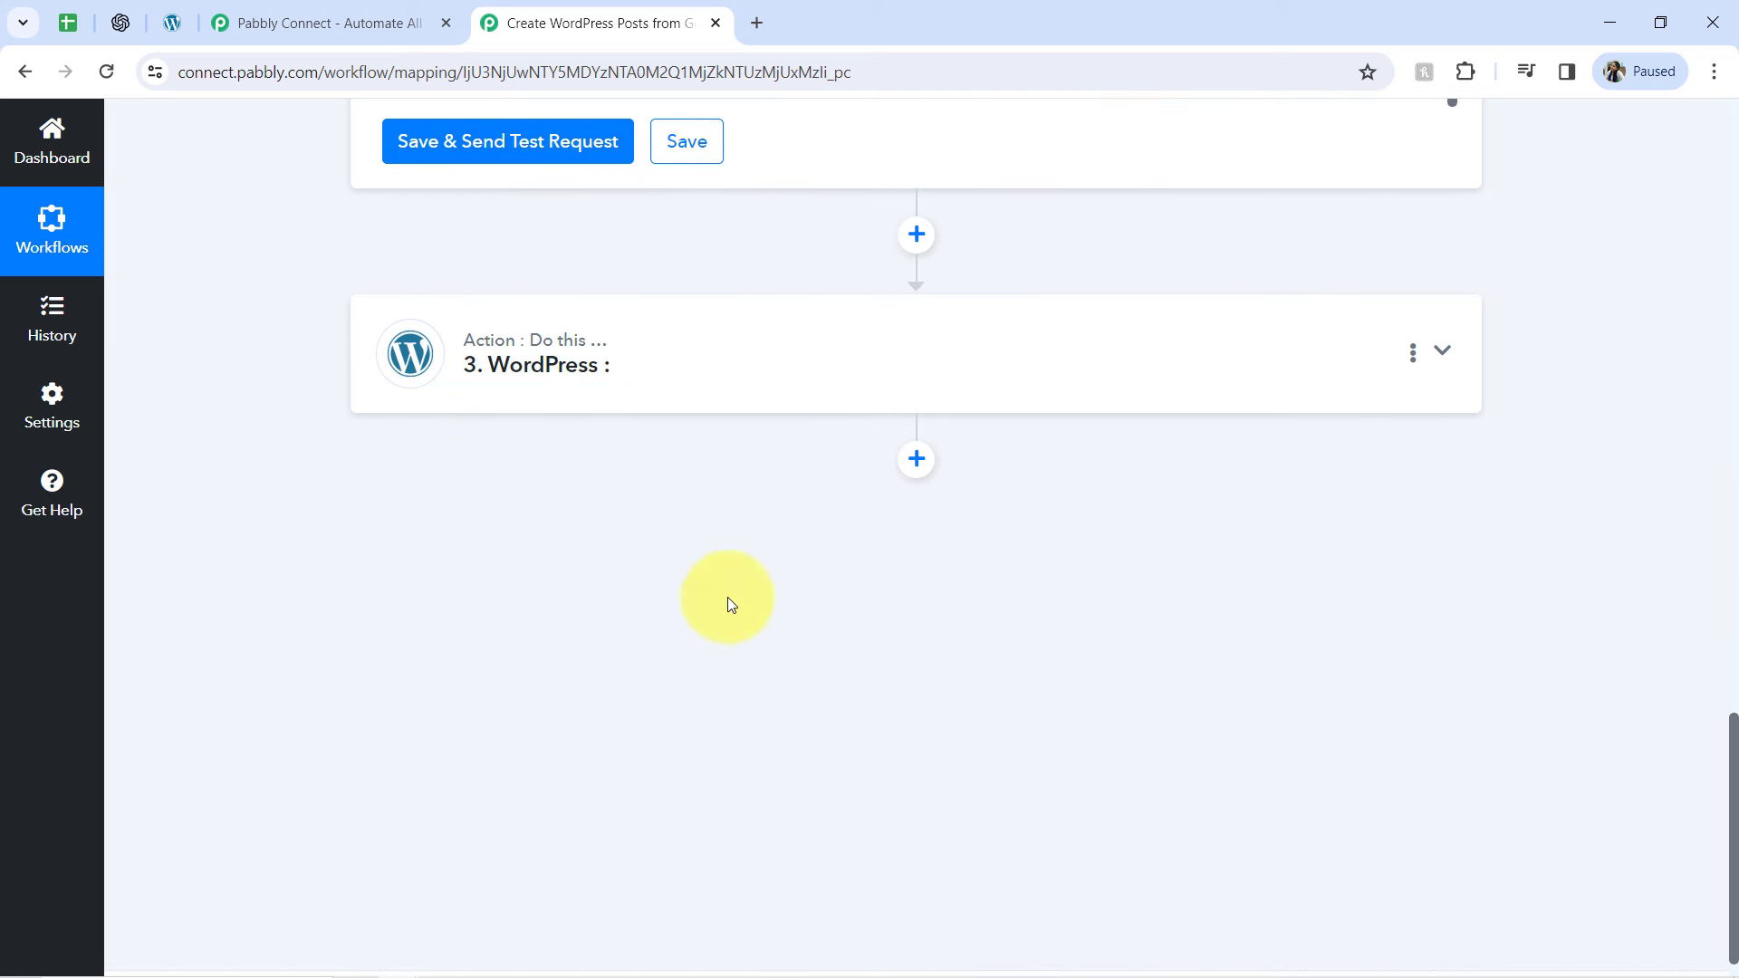
Set the WordPress action's event to Create a Post and start connecting the app
left_click(534, 368)
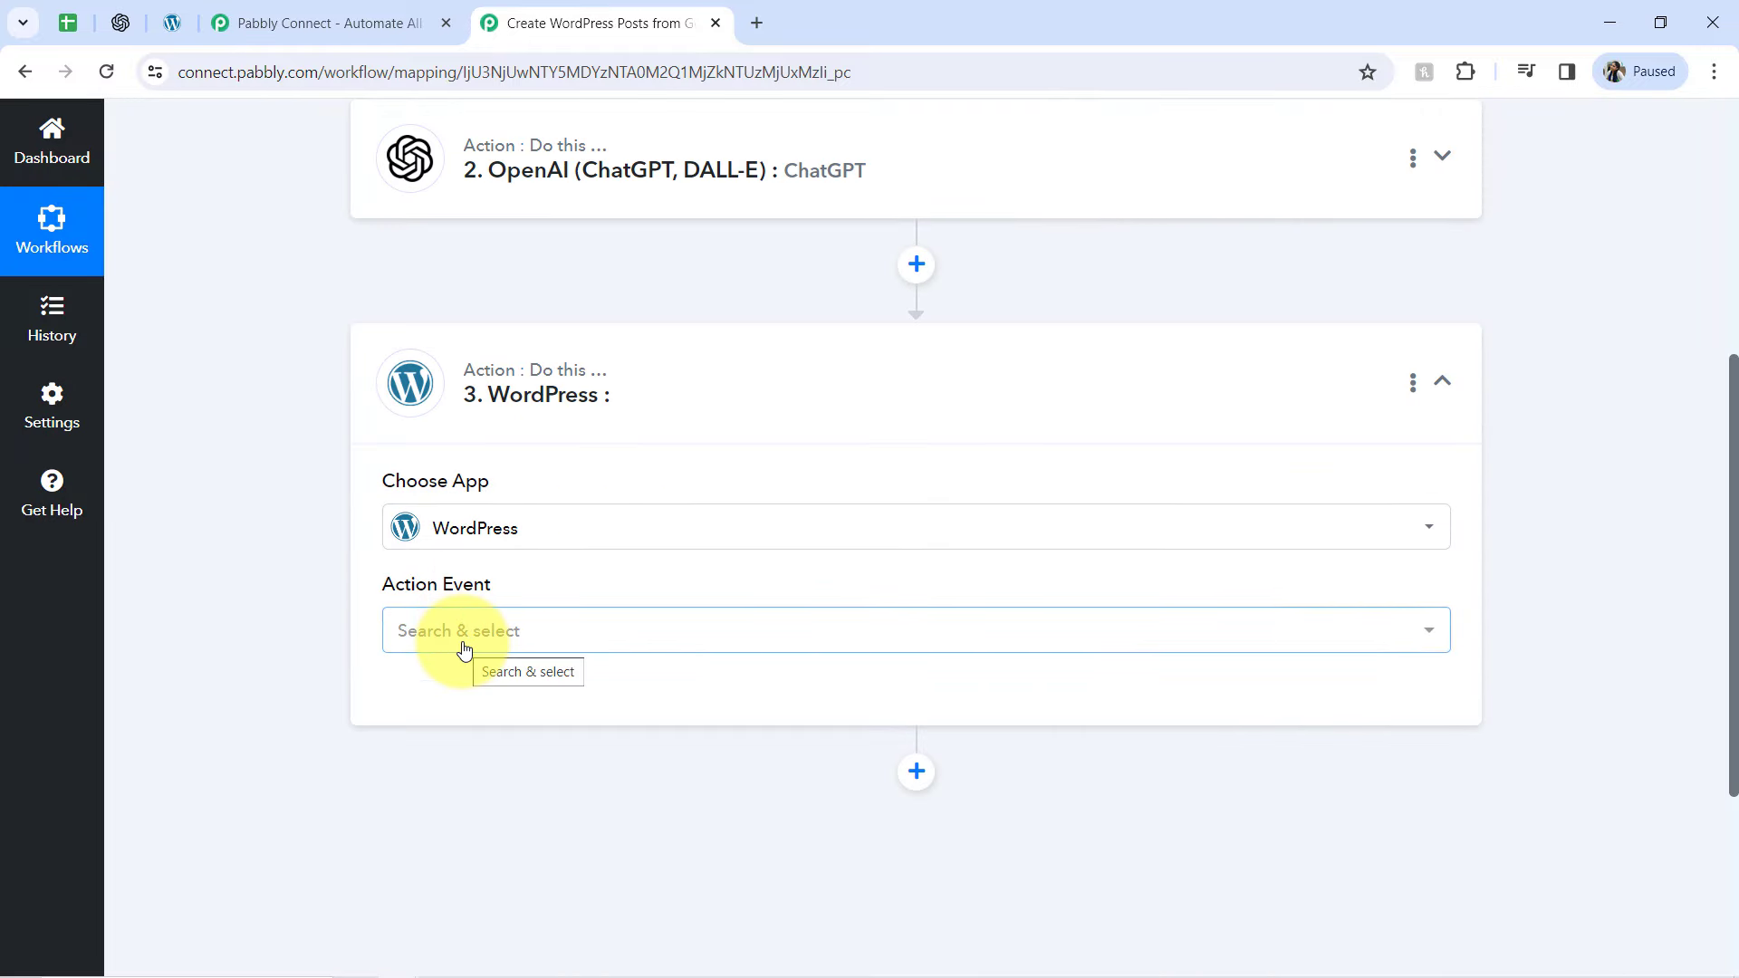
left_click(456, 638)
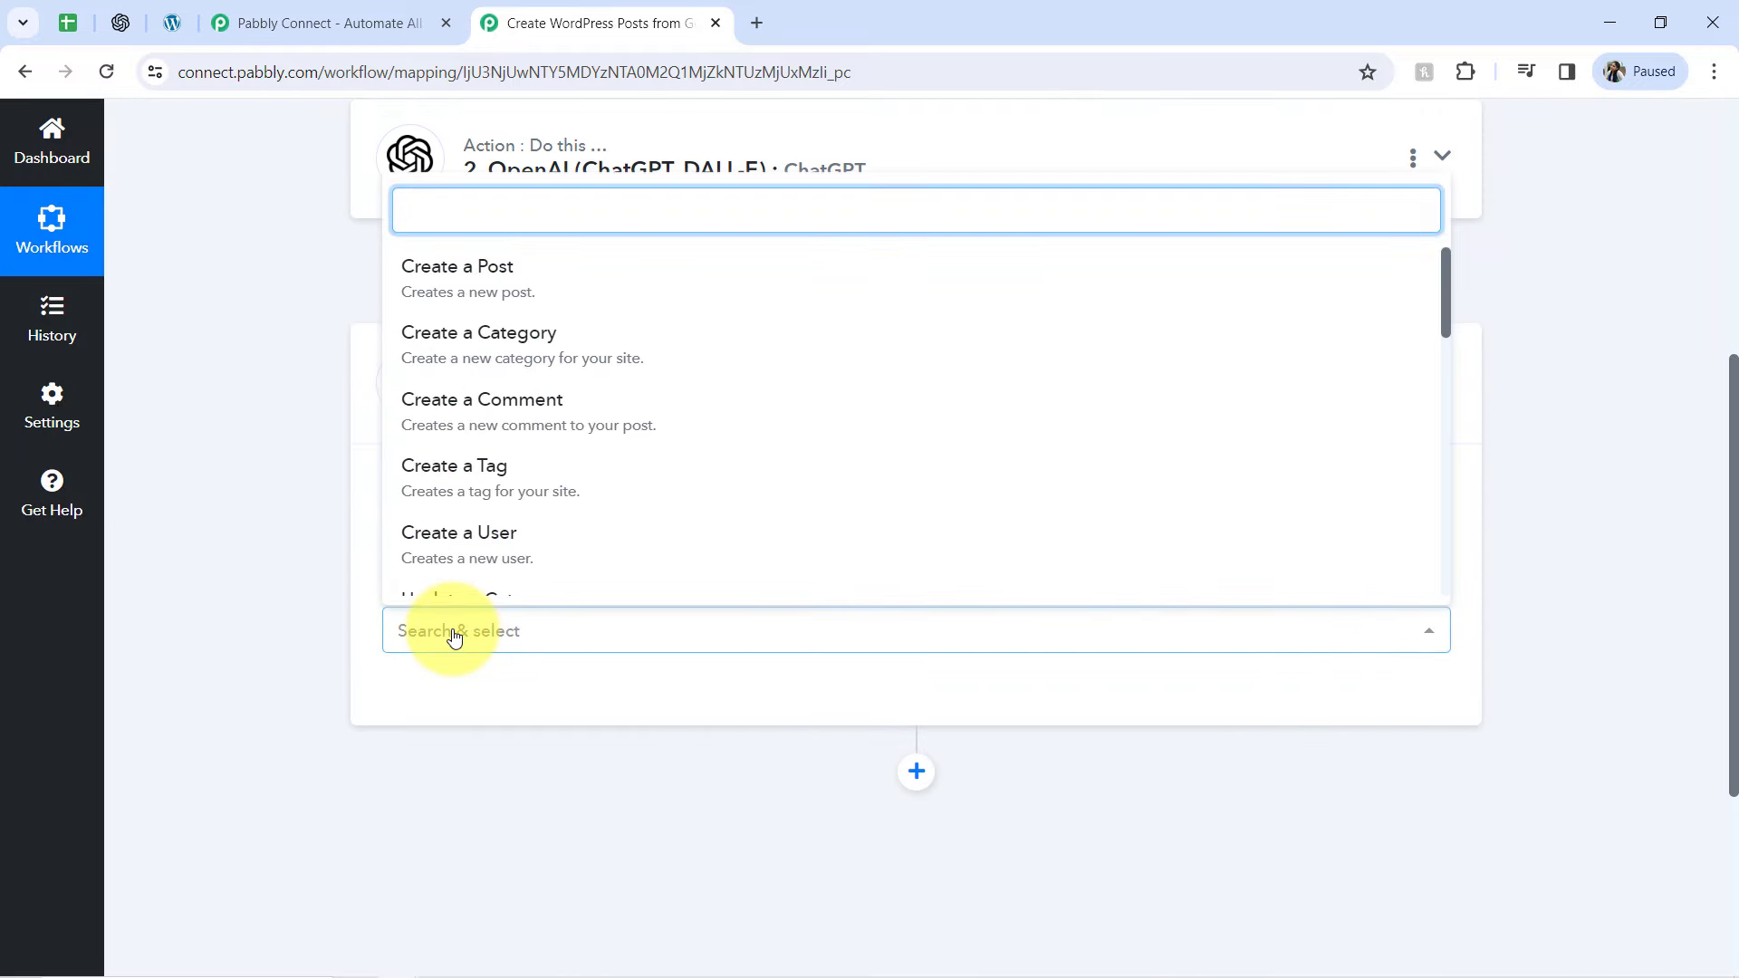
left_click(464, 288)
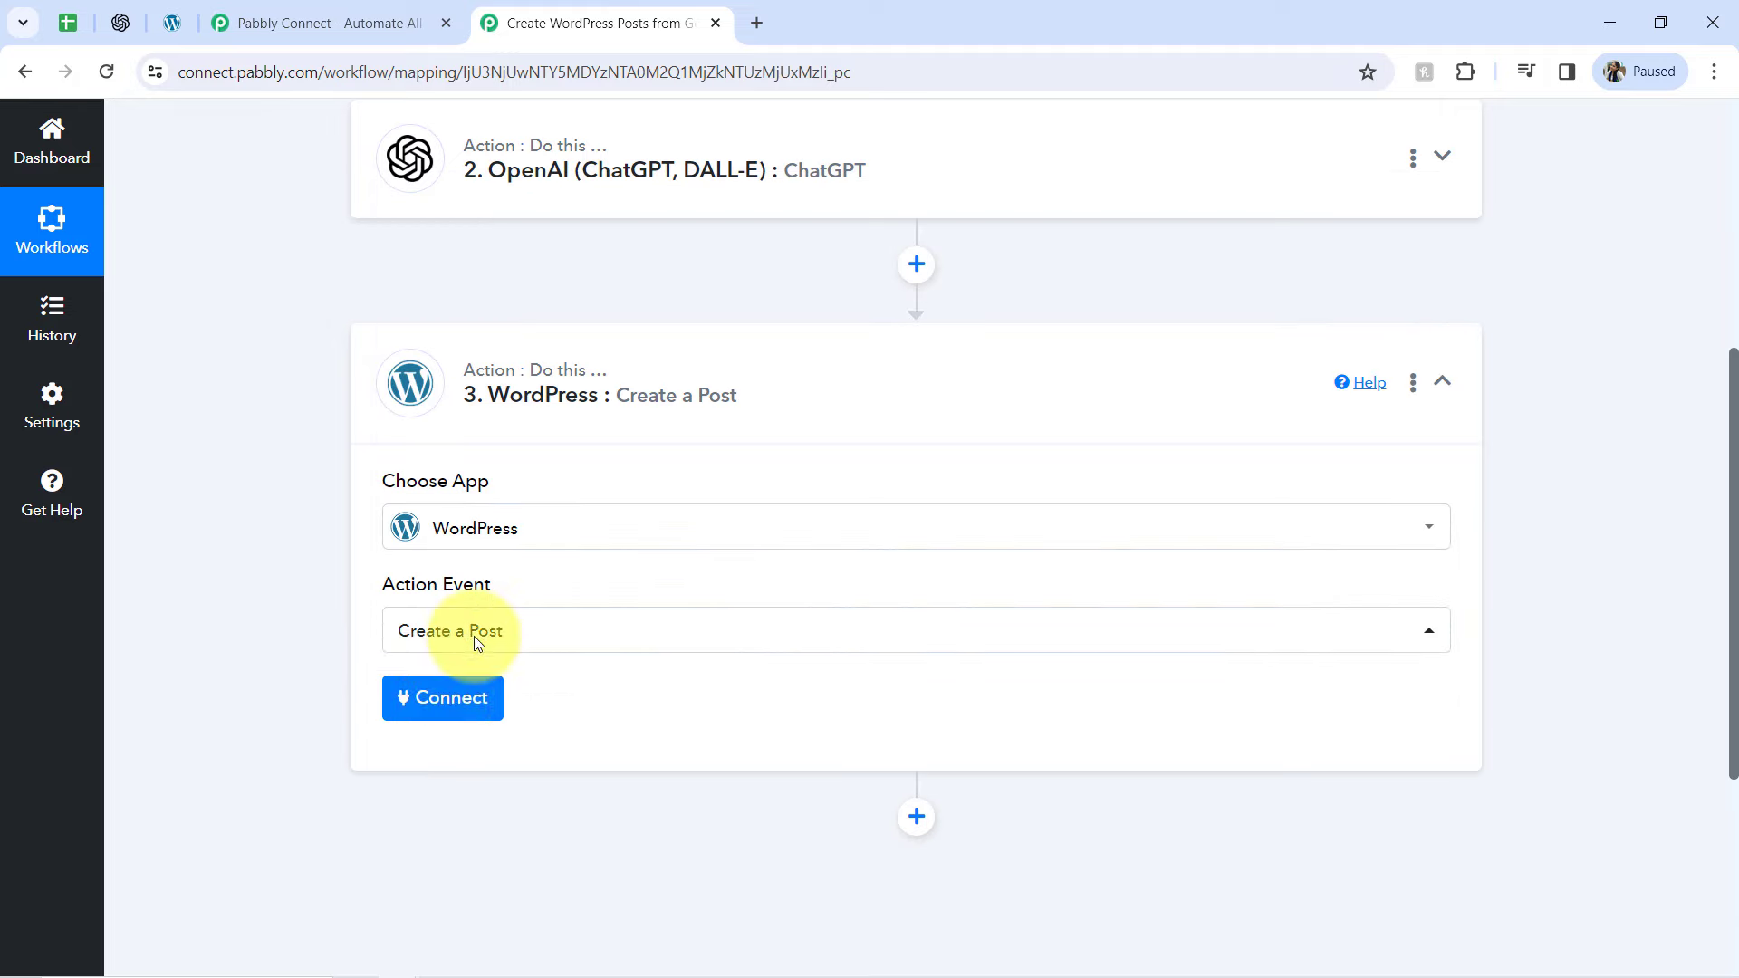
left_click(414, 716)
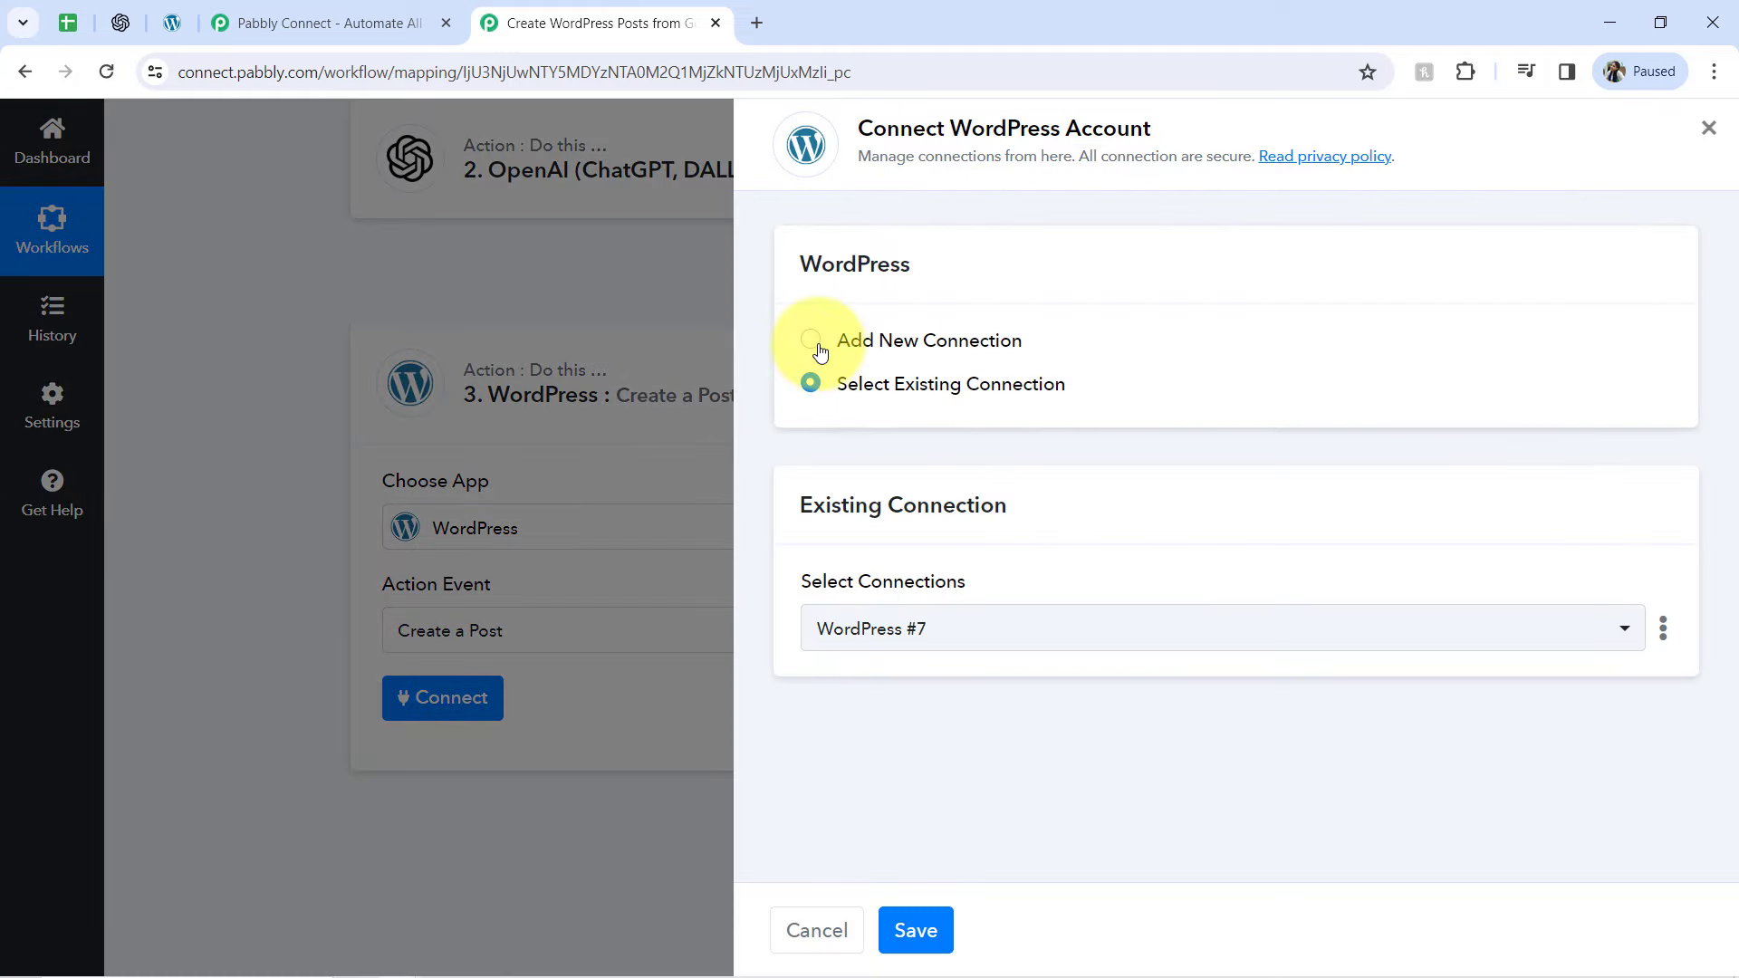
Choose to add a new WordPress connection and review the username and password fields it requires
left_click(811, 341)
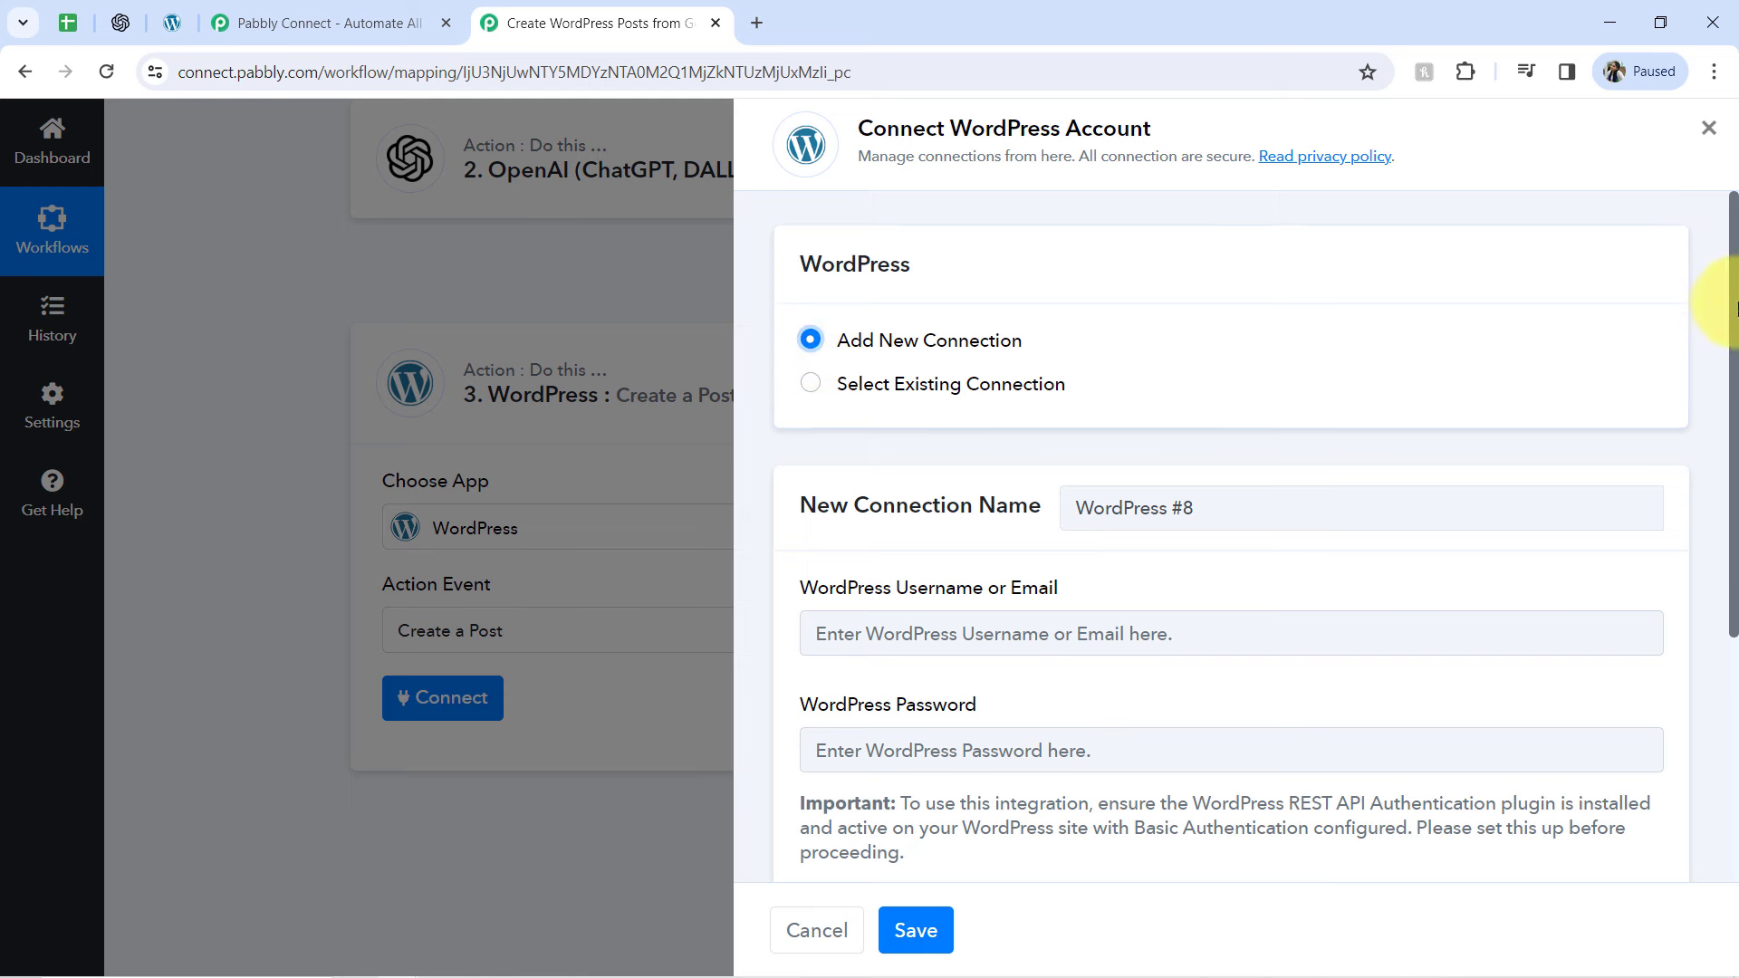
scroll(1712, 322, "down", 3)
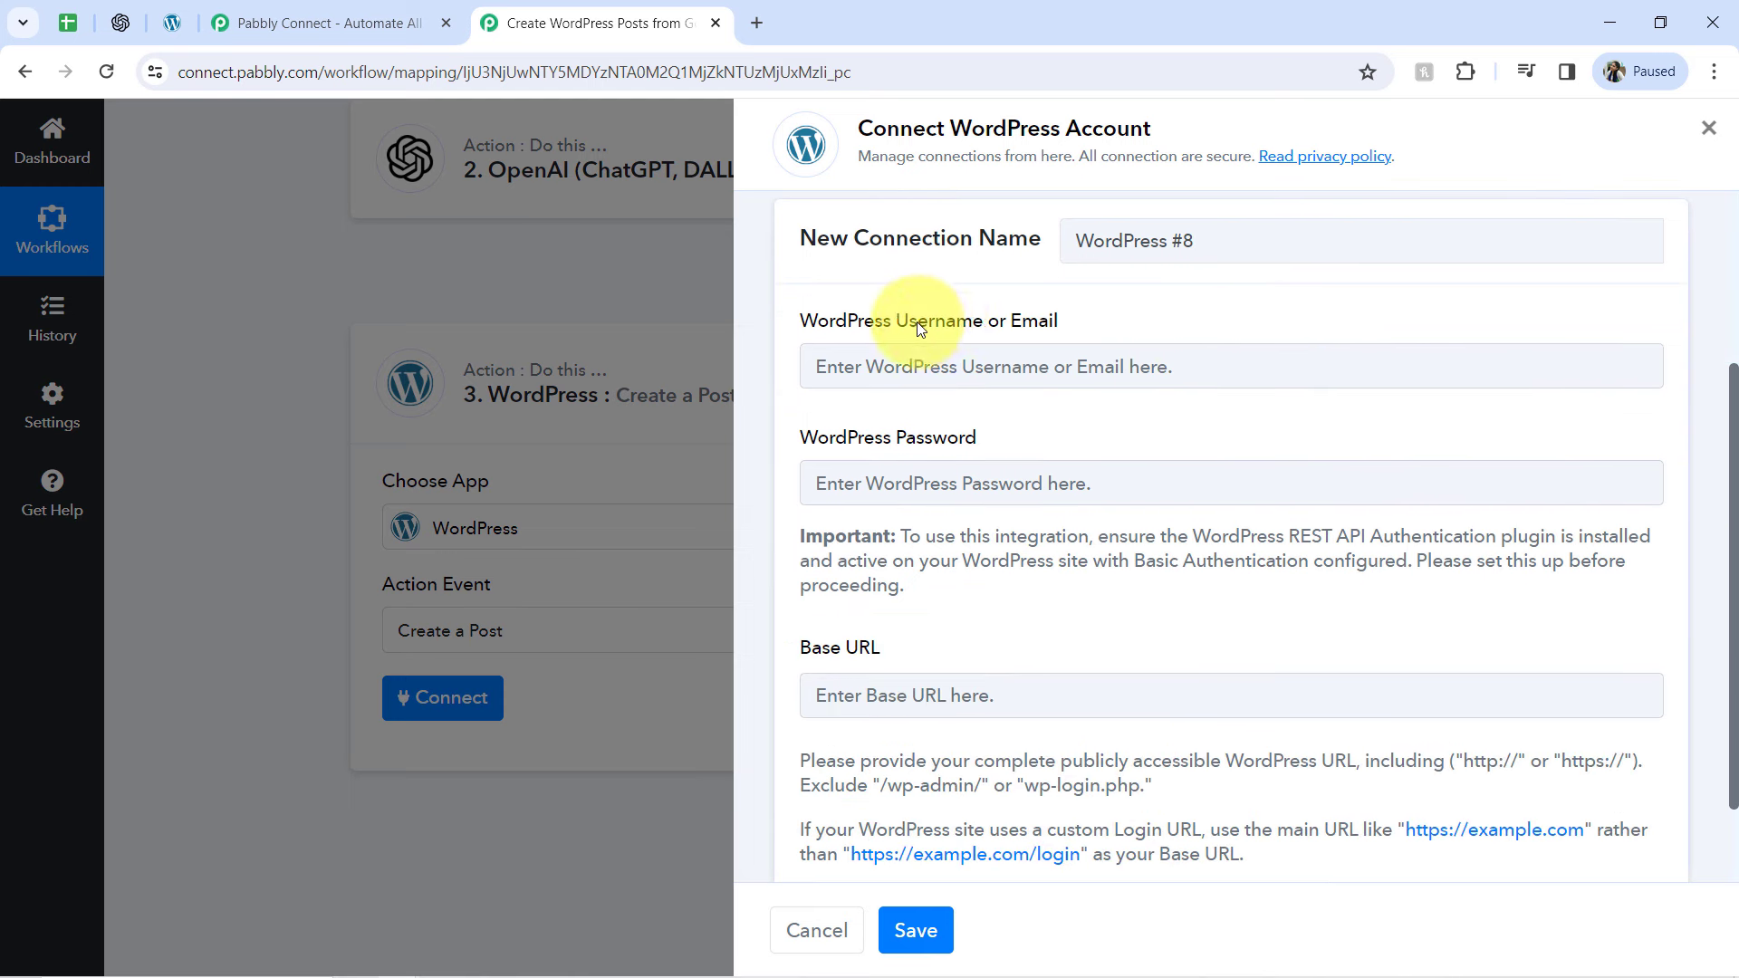
left_click_drag(917, 322, 1042, 339)
left_click_drag(896, 439, 956, 438)
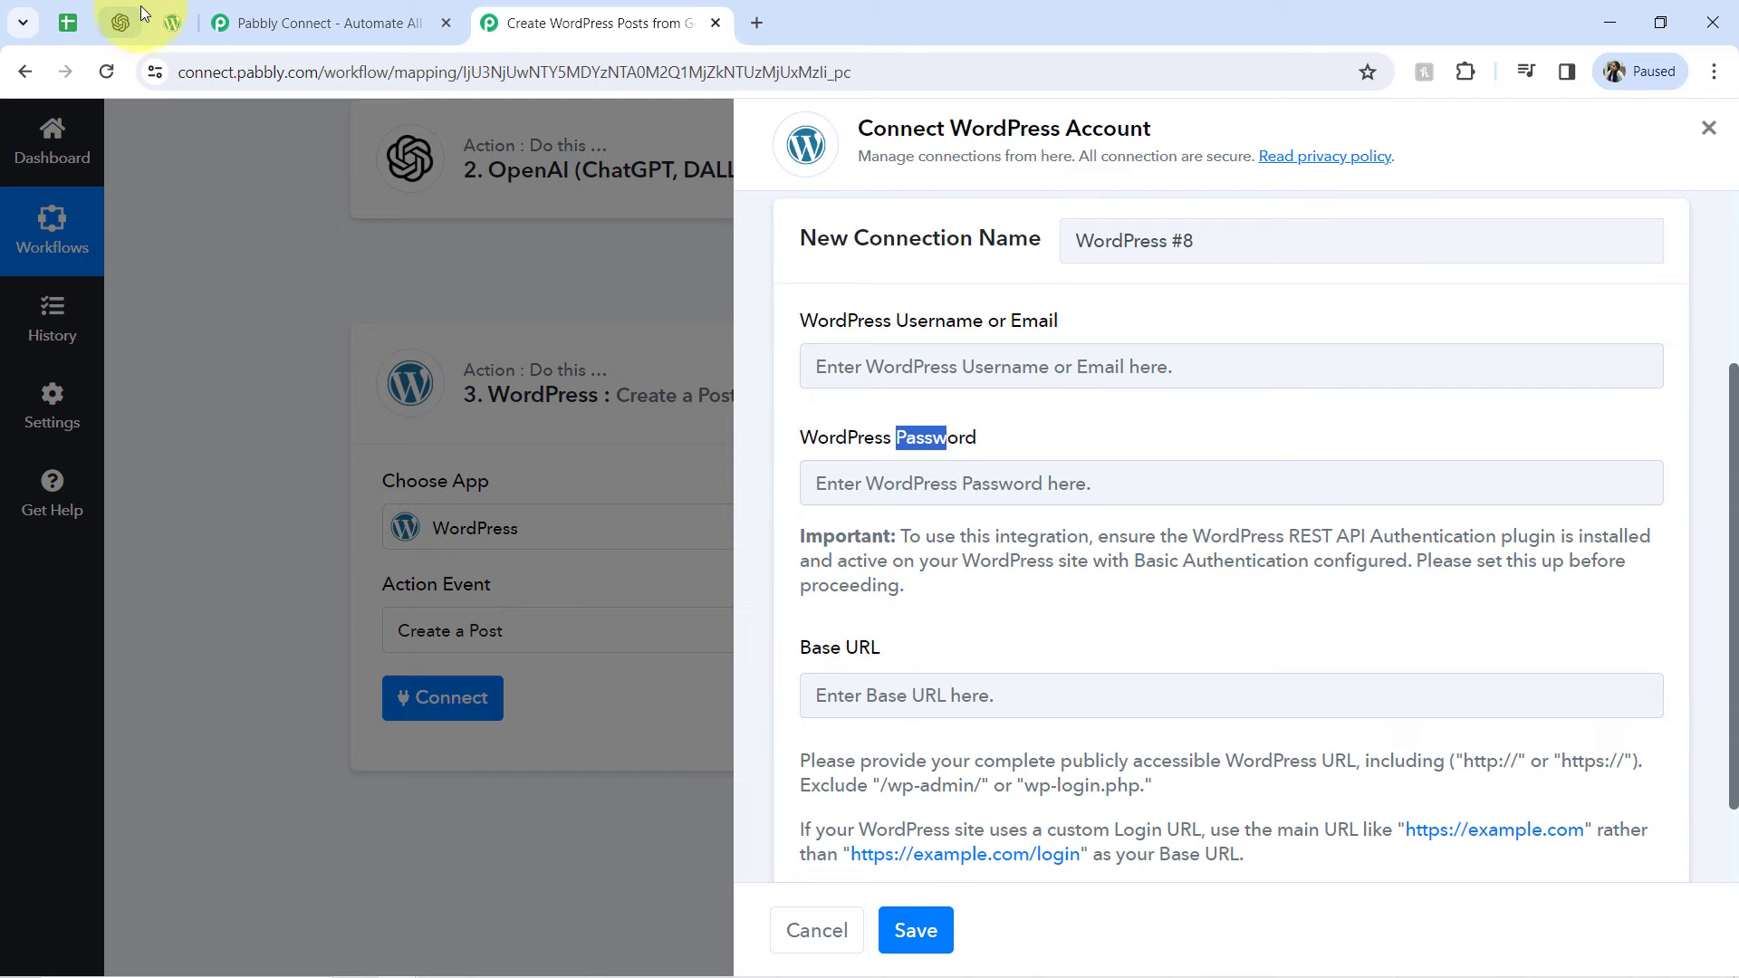
left_click(172, 22)
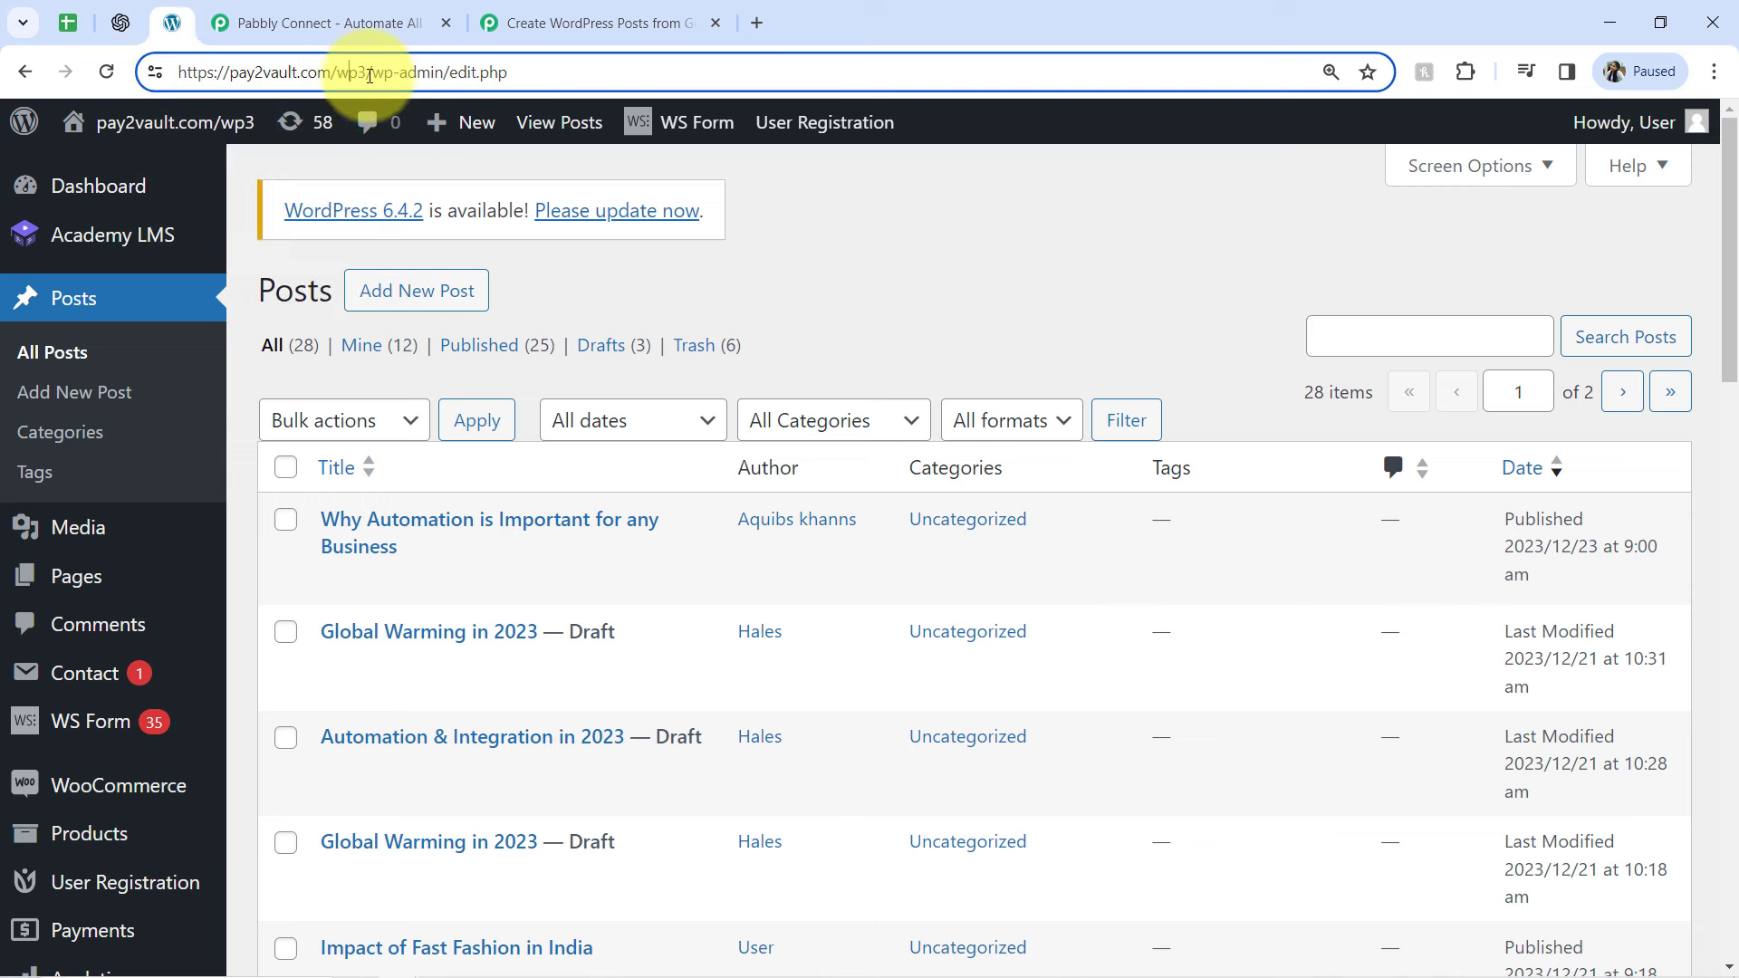
left_click_drag(366, 80, 126, 90)
key("ctrl+c")
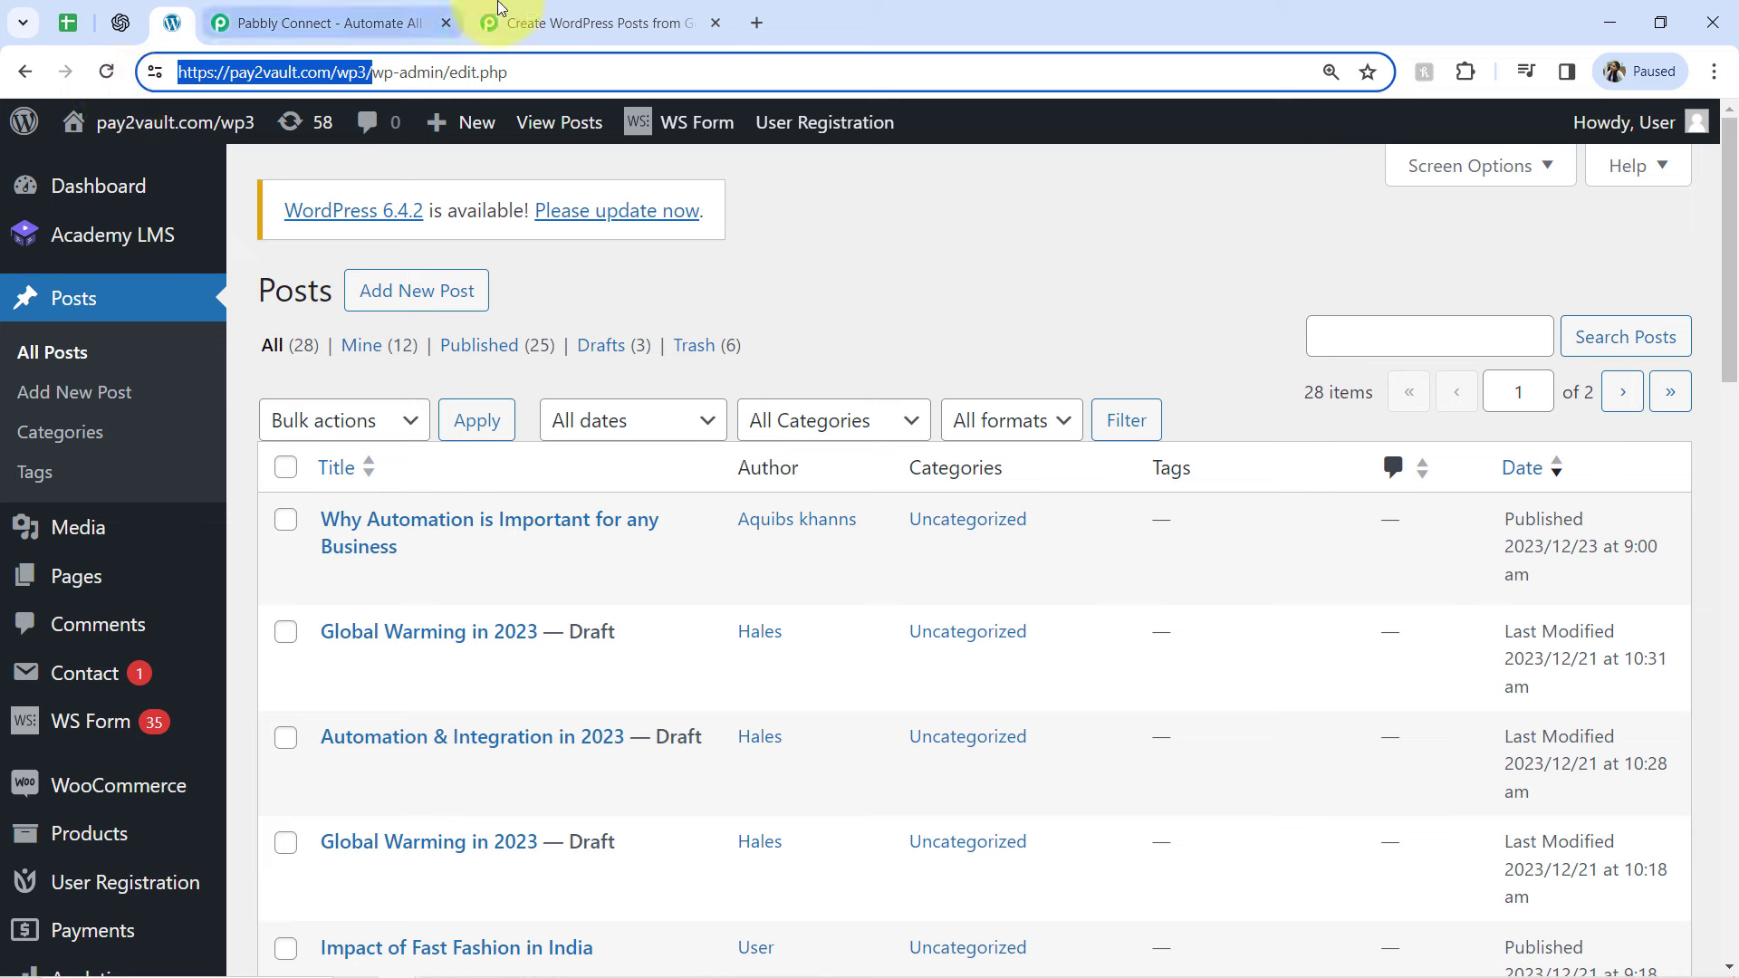
left_click(543, 22)
left_click(826, 691)
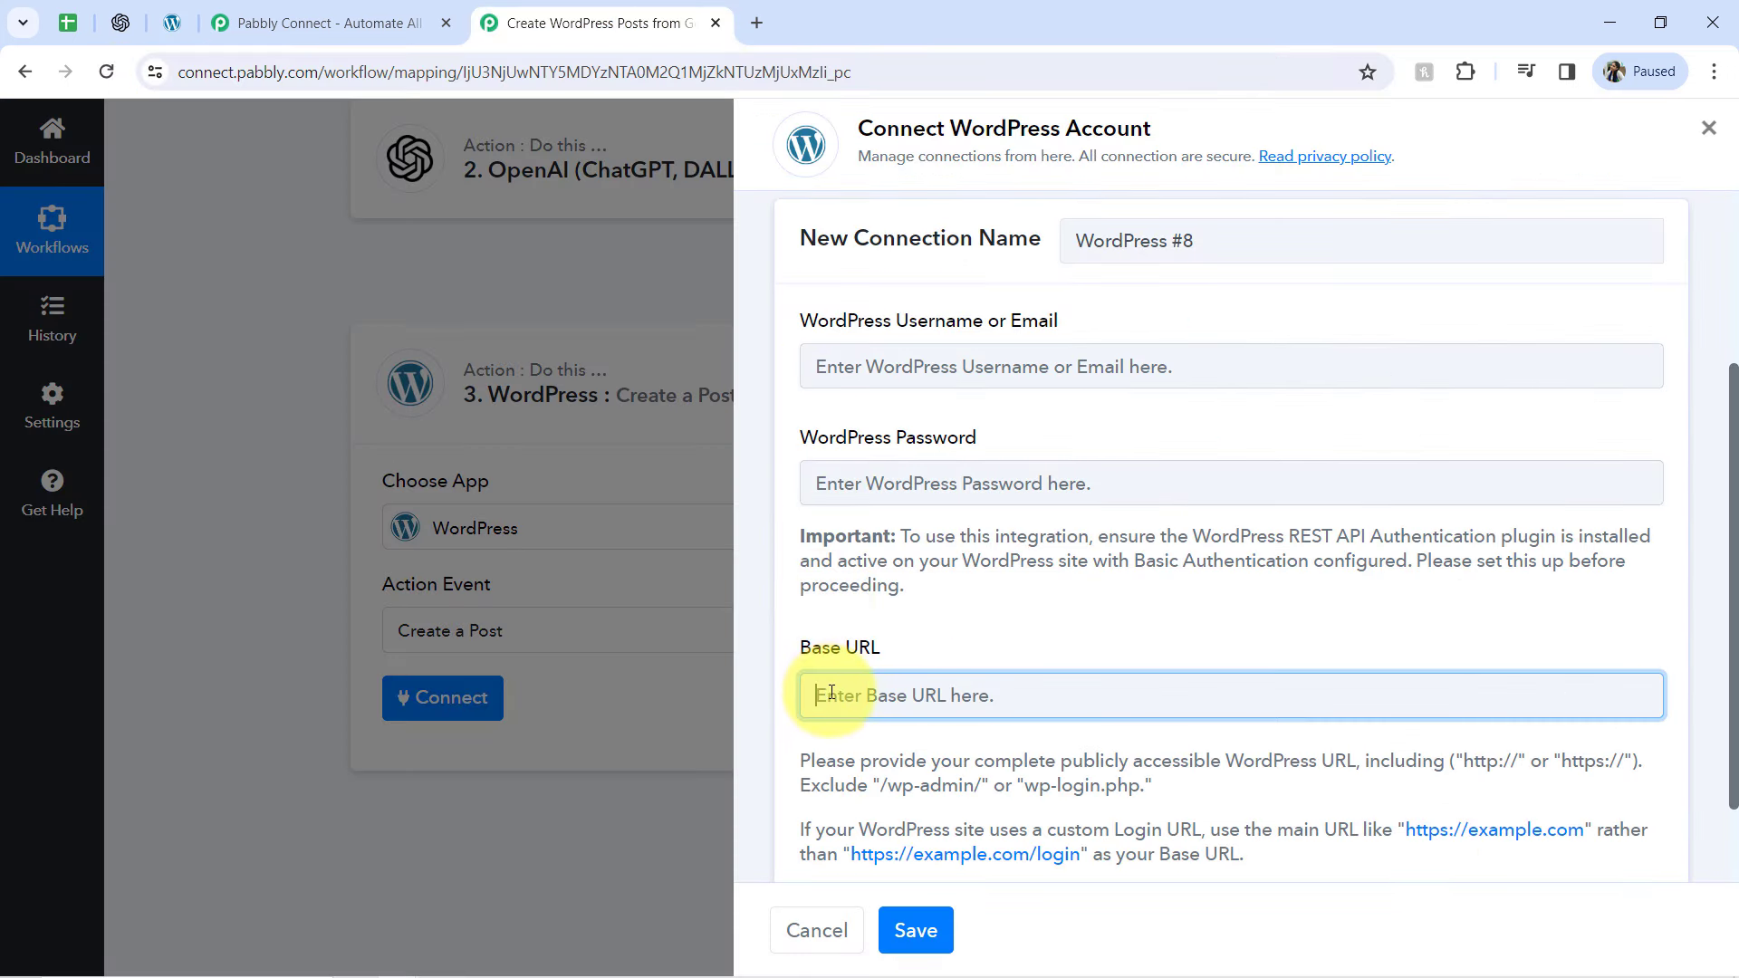
key("ctrl+v")
triple_click(1099, 768)
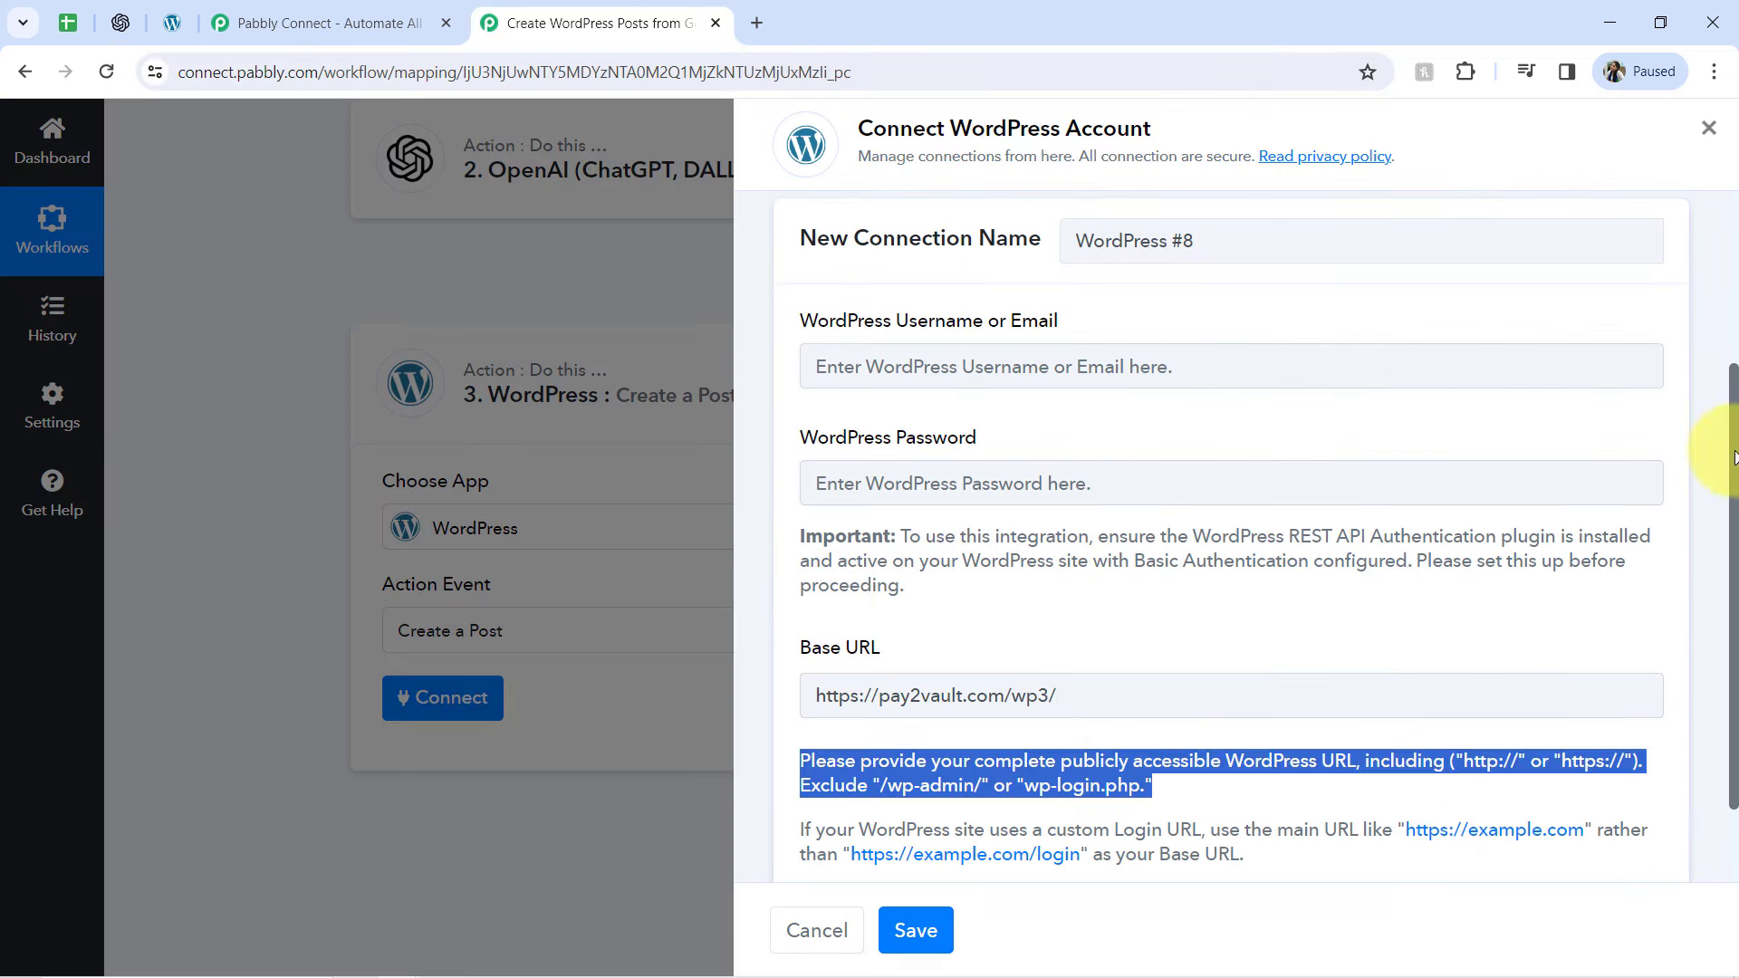
scroll(1734, 462, "down", 2)
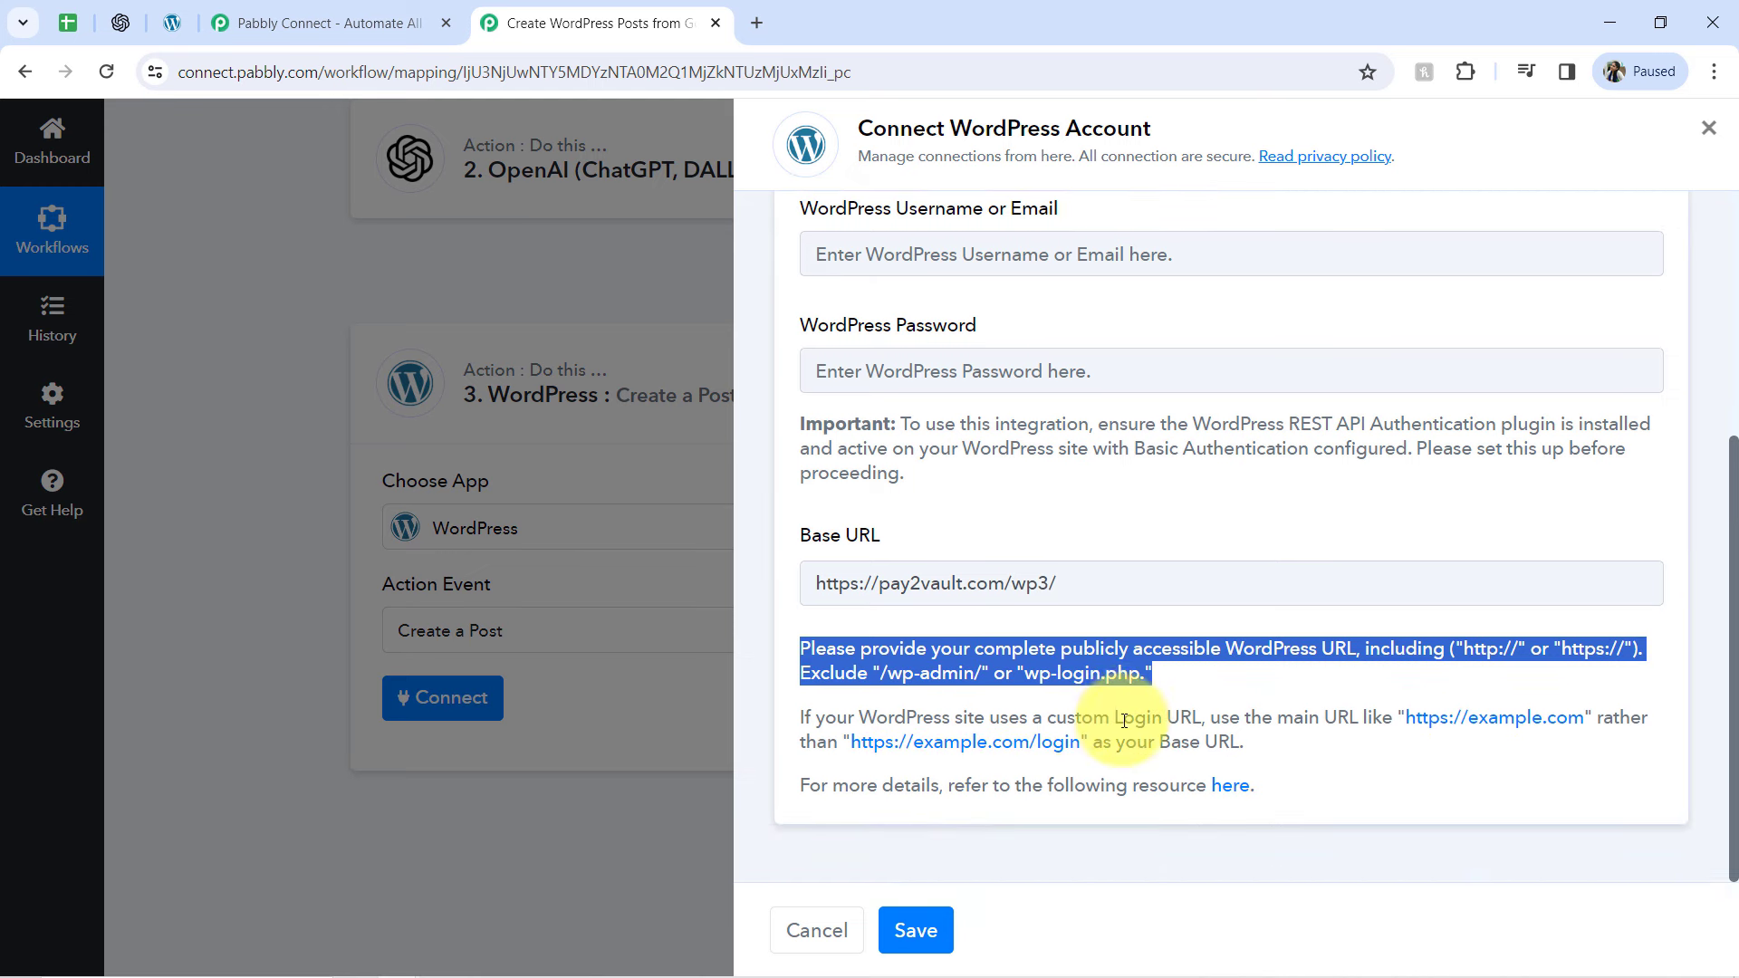
left_click(1156, 700)
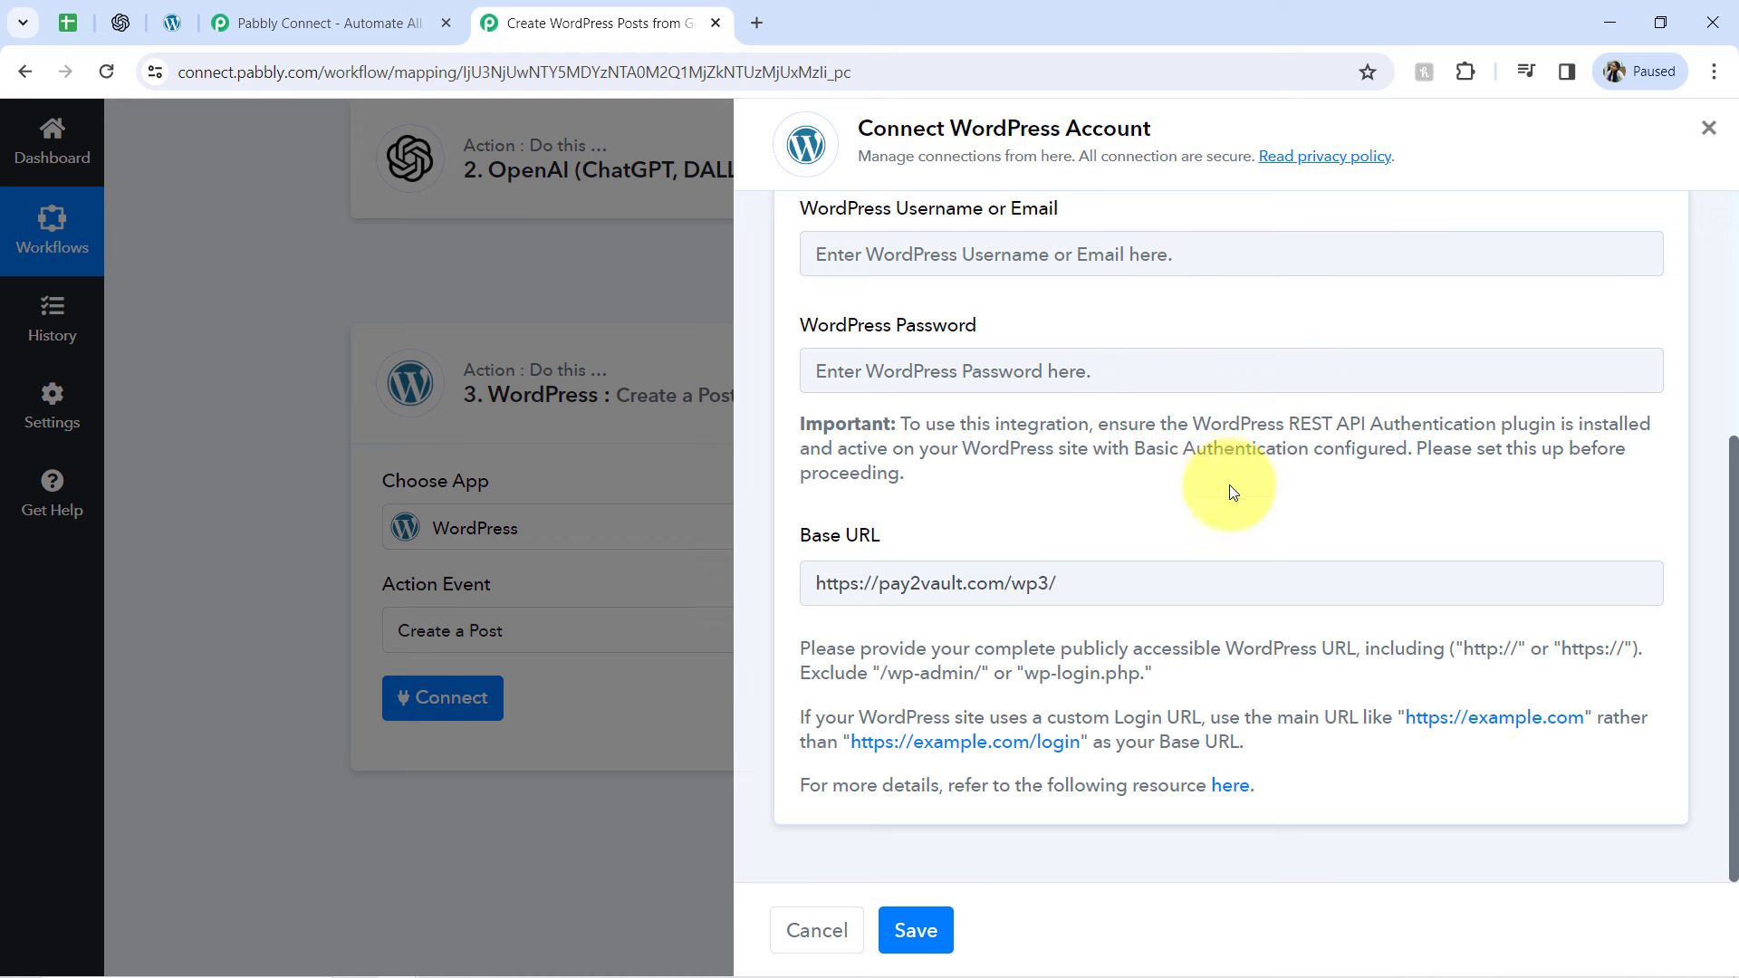
Switch to WordPress and open the configuration of the installed WordPress REST API Authentication plugin
left_click_drag(1195, 420, 1545, 428)
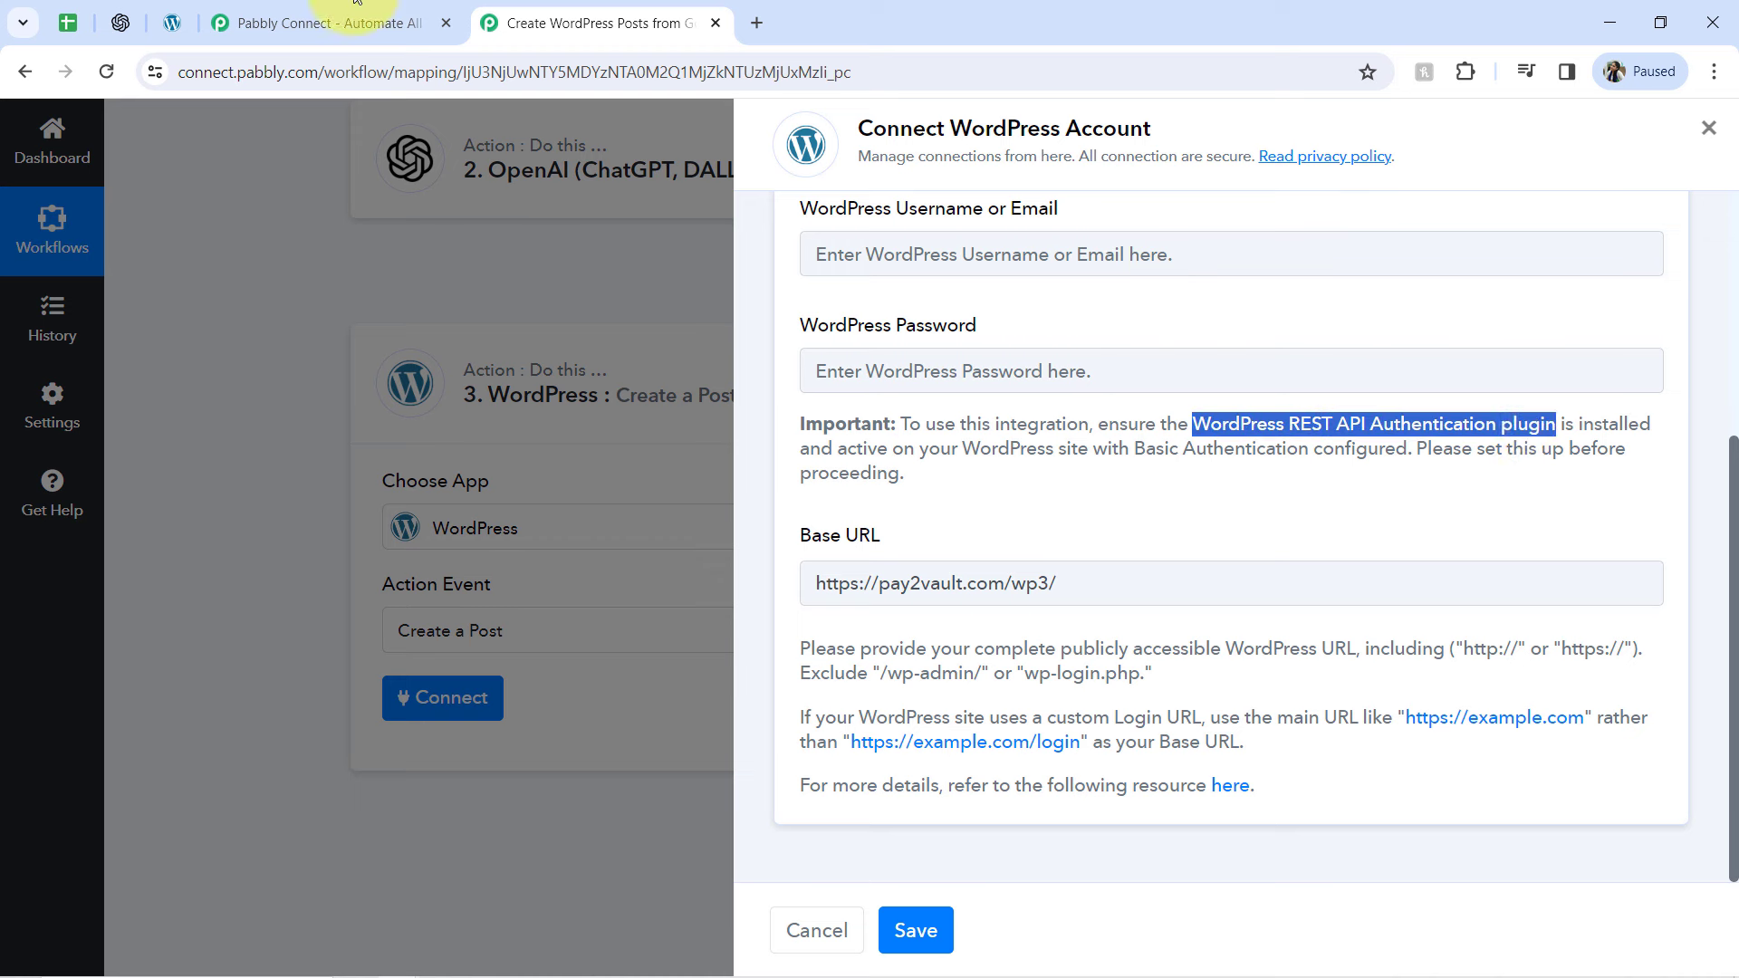
left_click(184, 11)
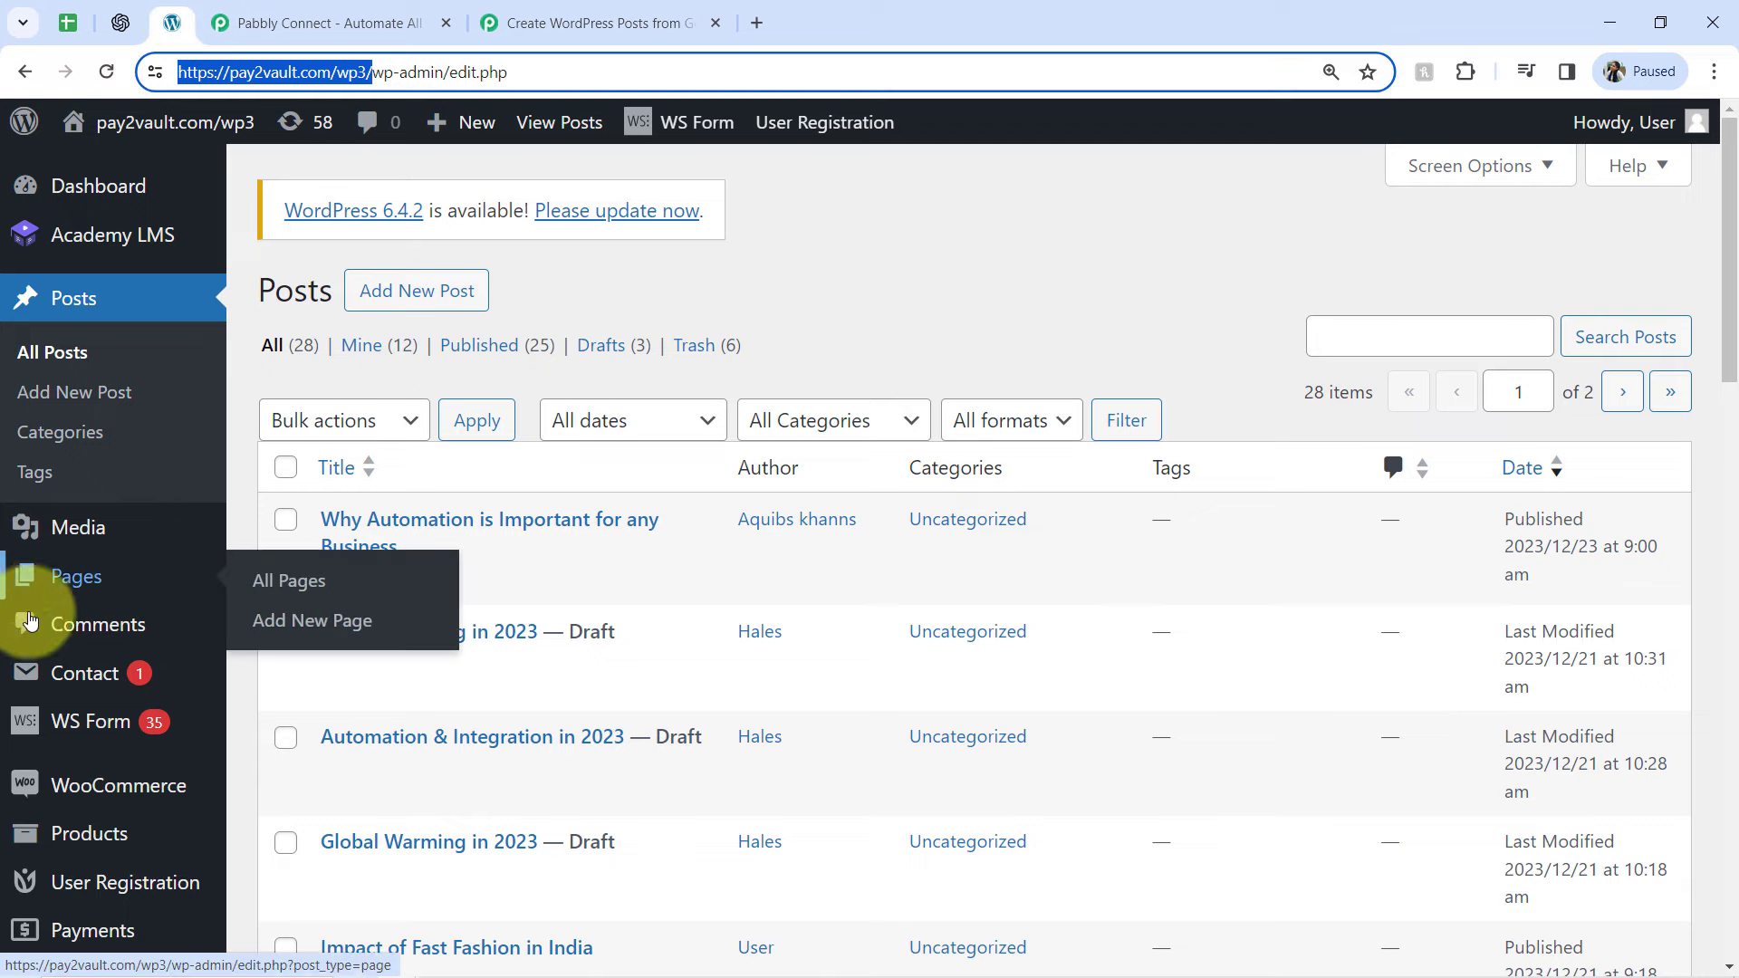
scroll(39, 635, "down", 6)
left_click(74, 627)
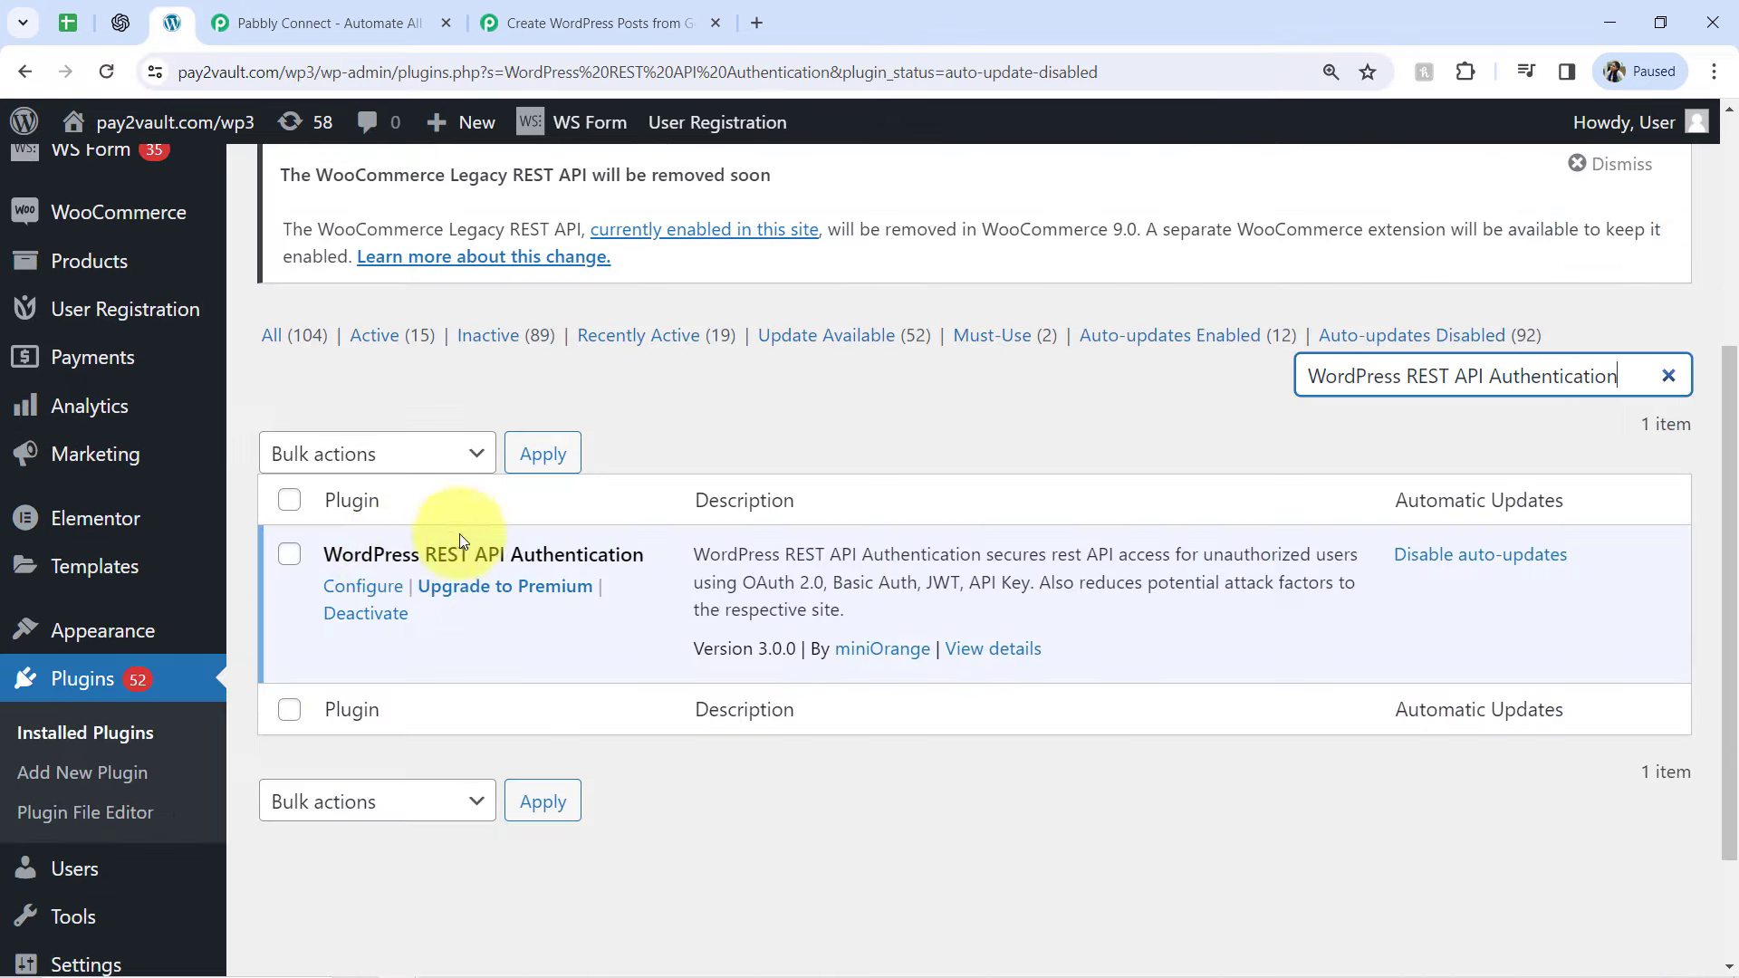
left_click(351, 587)
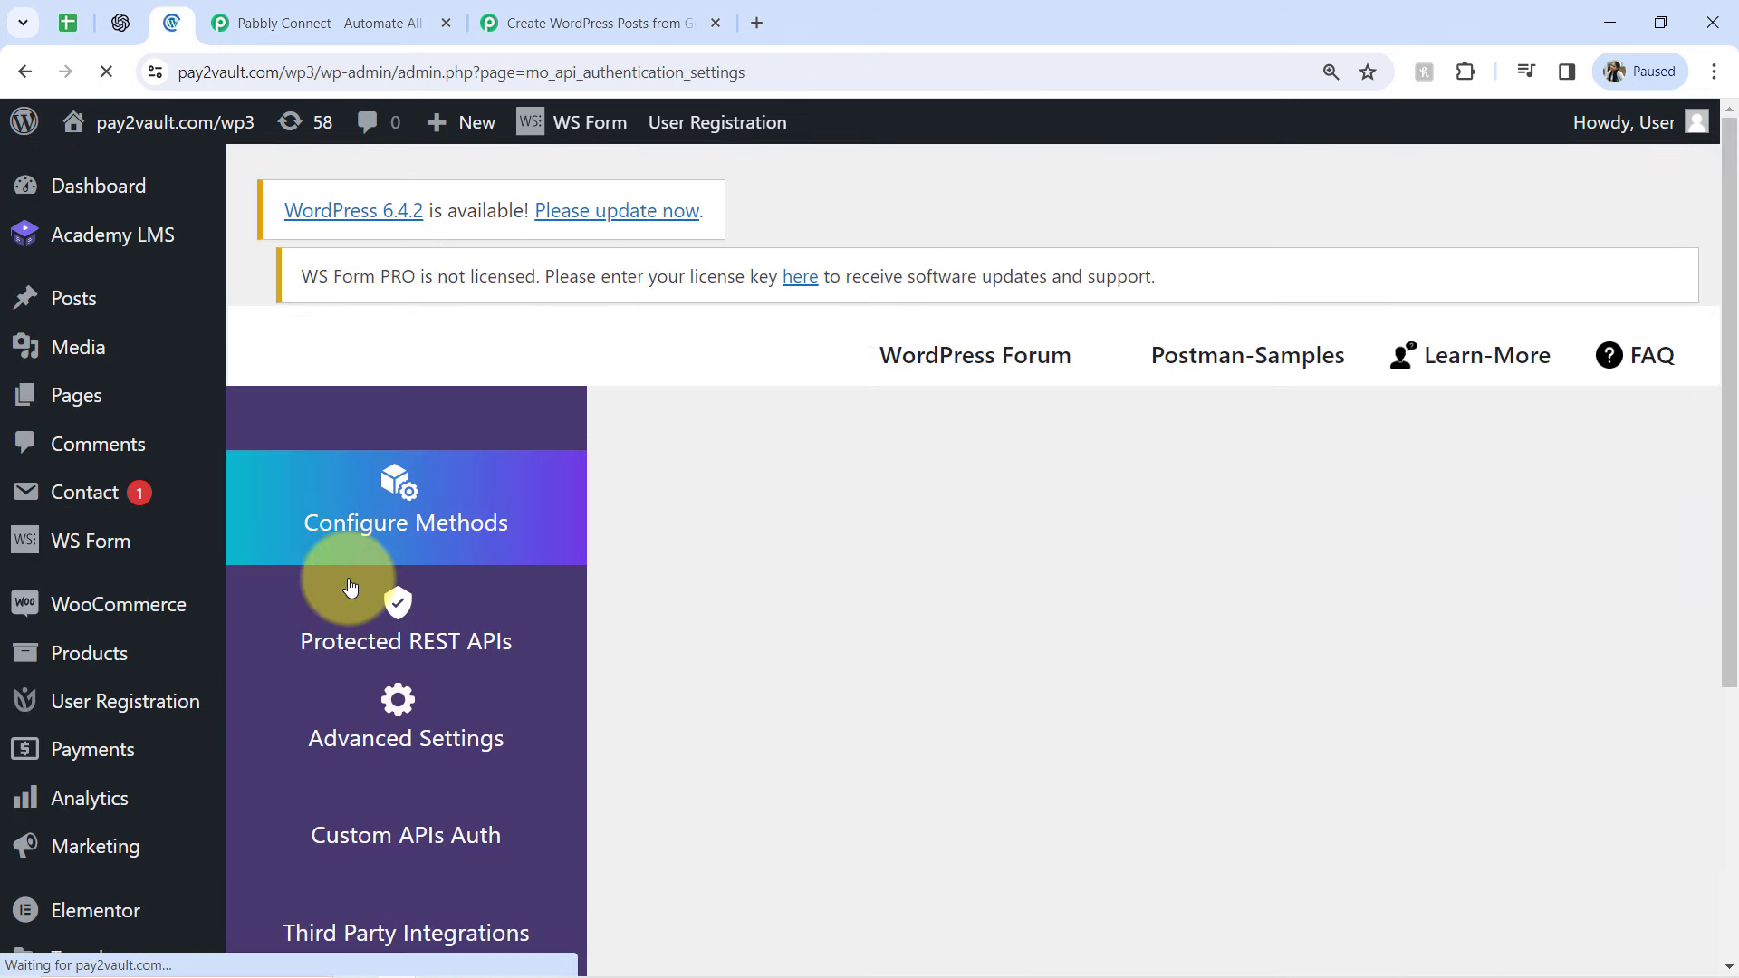
Configure Basic Authentication as the plugin's API authentication method and finish its setup
left_click(834, 759)
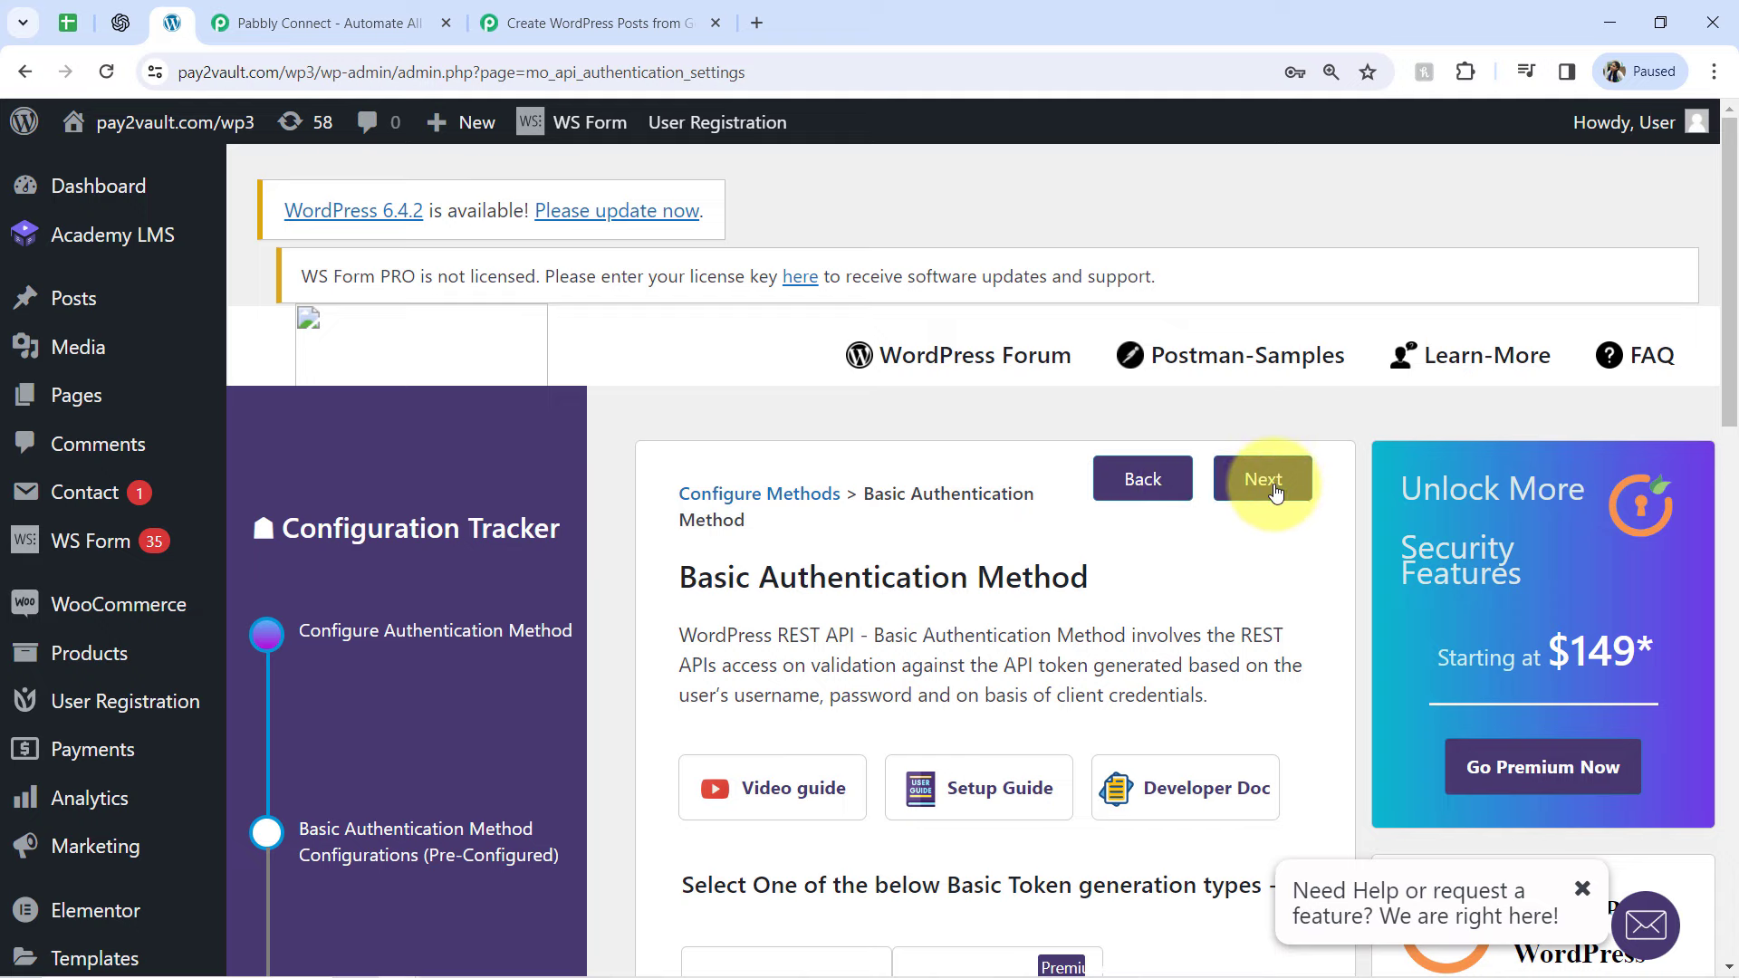
left_click(1274, 489)
left_click(1384, 482)
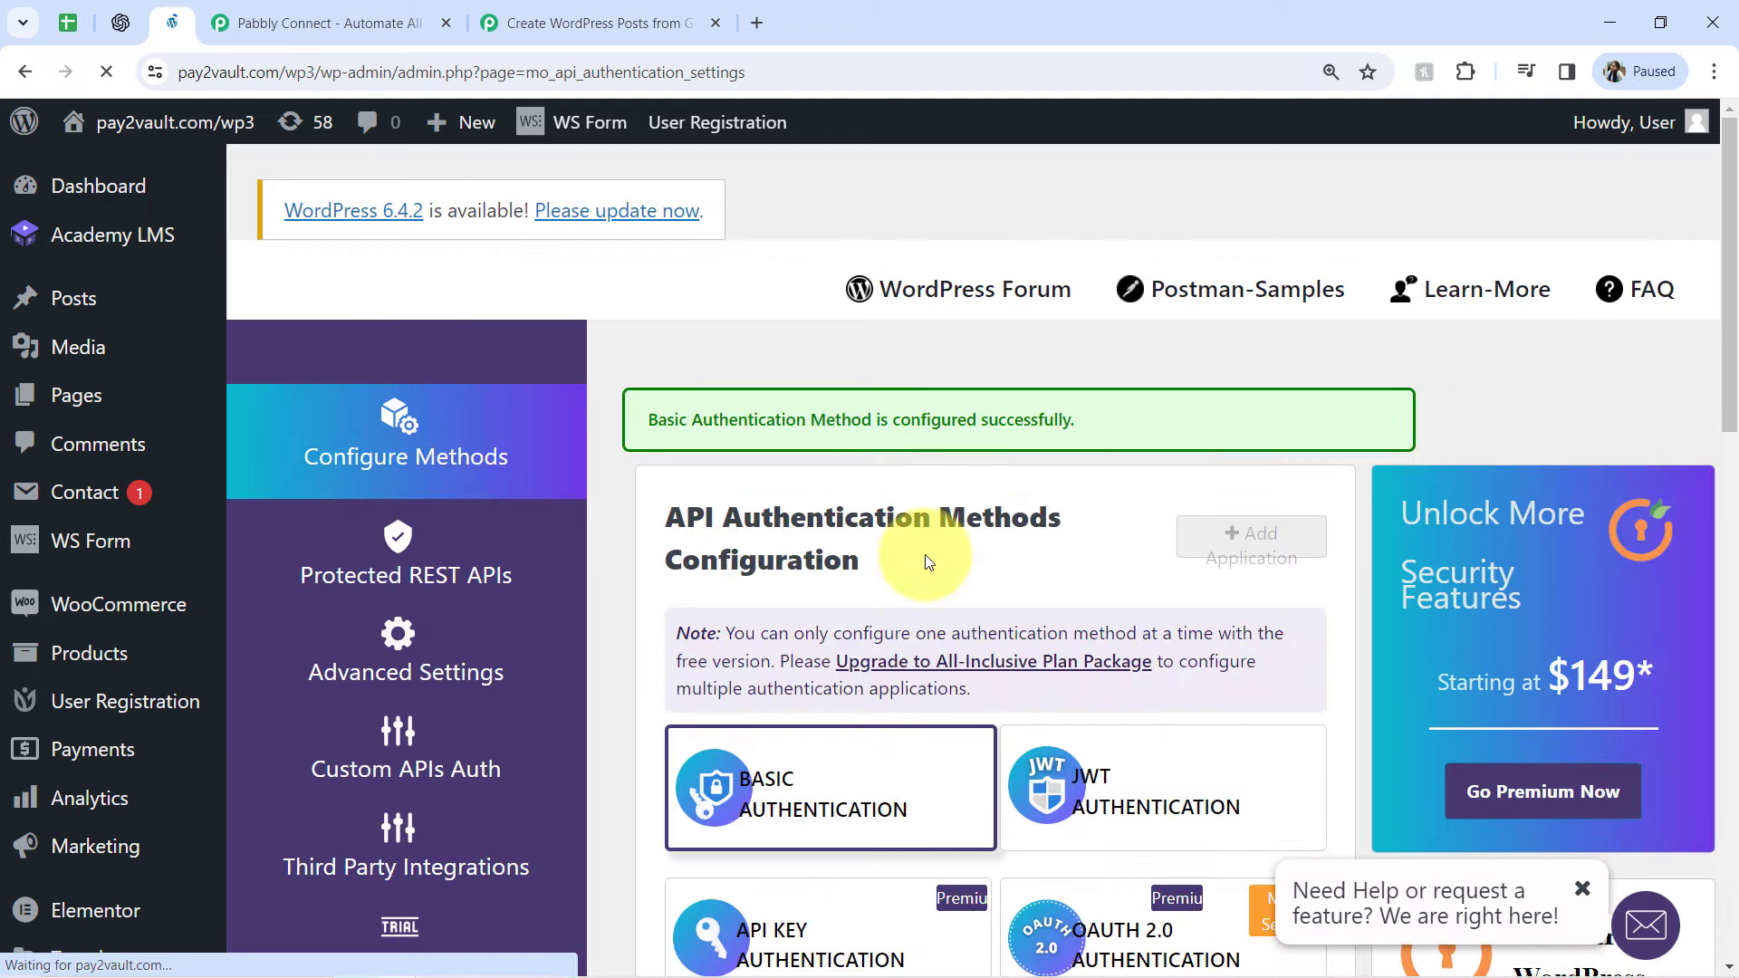
left_click_drag(777, 420, 992, 430)
Return to Pabbly Connect, save the WordPress connection and set the post type to Posts
left_click(581, 9)
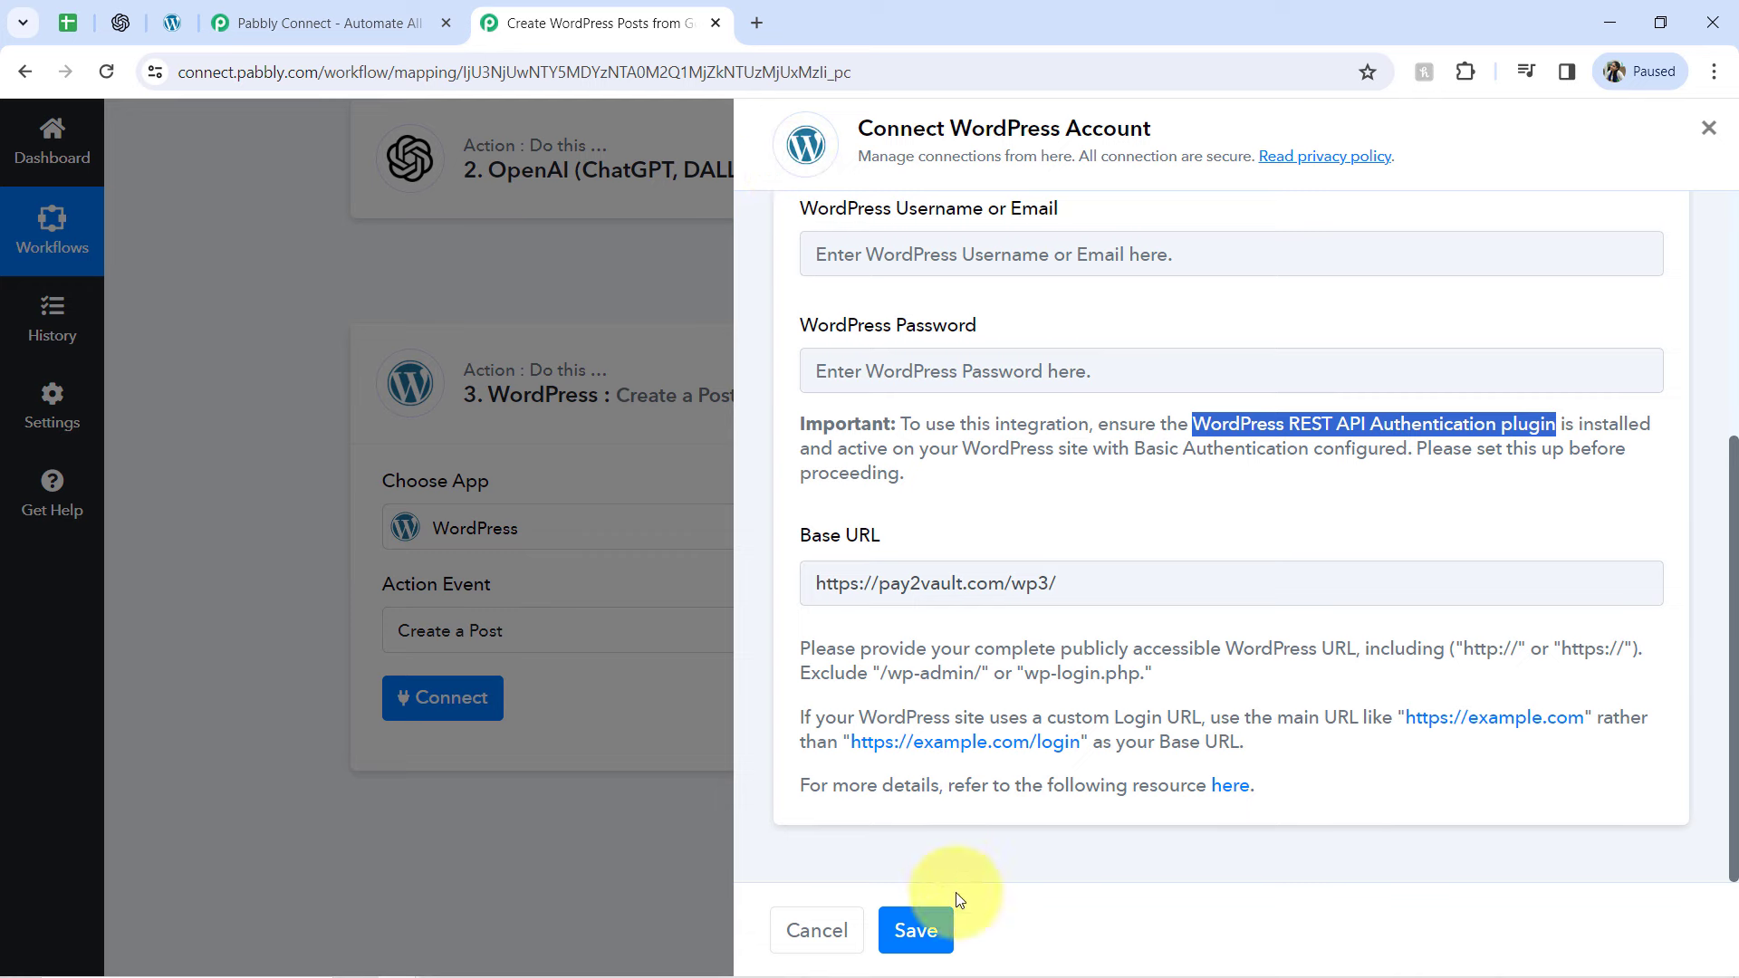
left_click(929, 922)
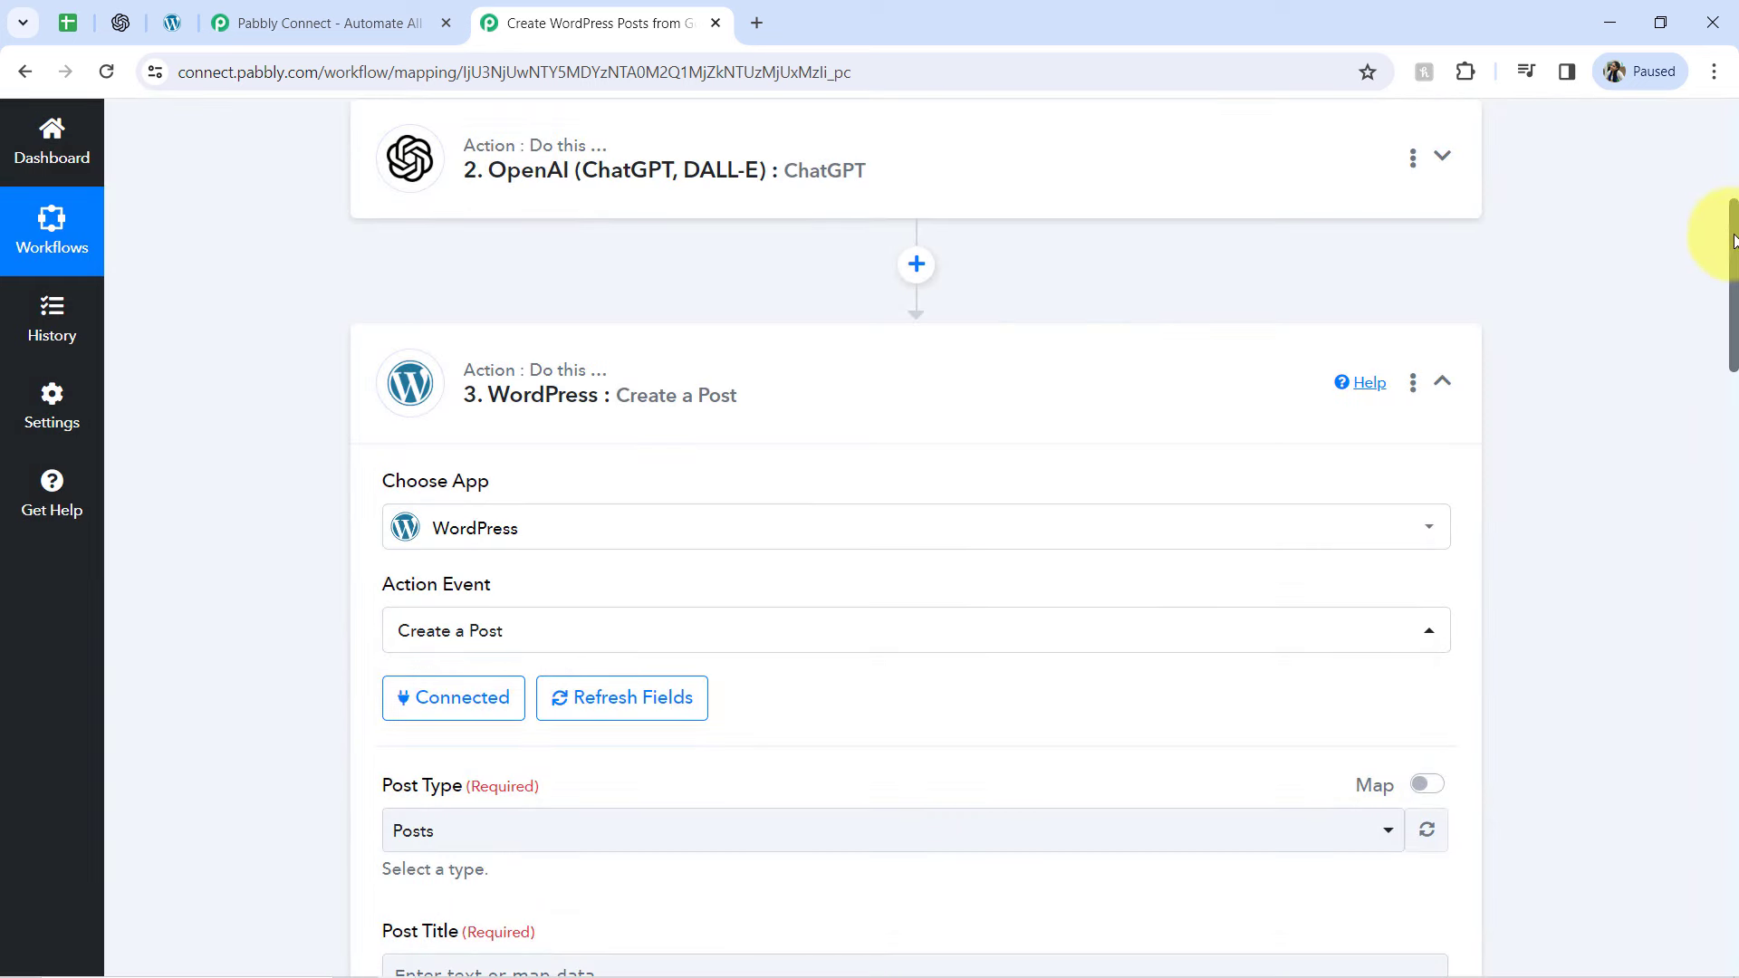
left_click_drag(1733, 240, 1725, 337)
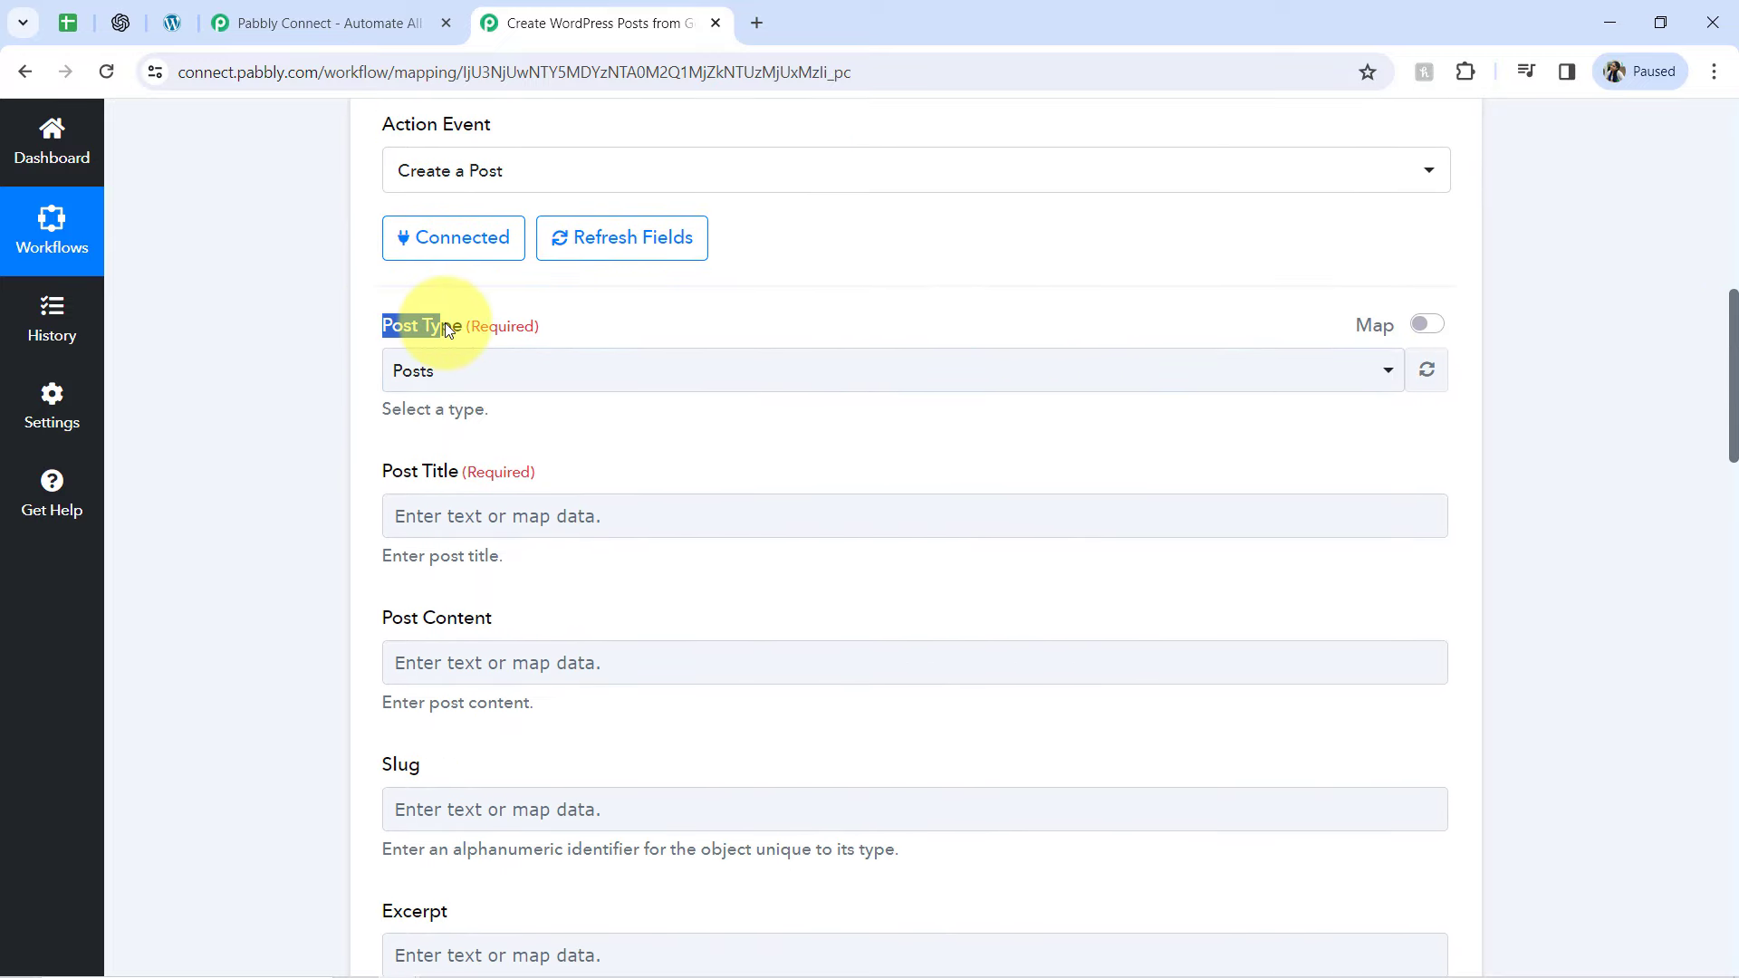
left_click(431, 367)
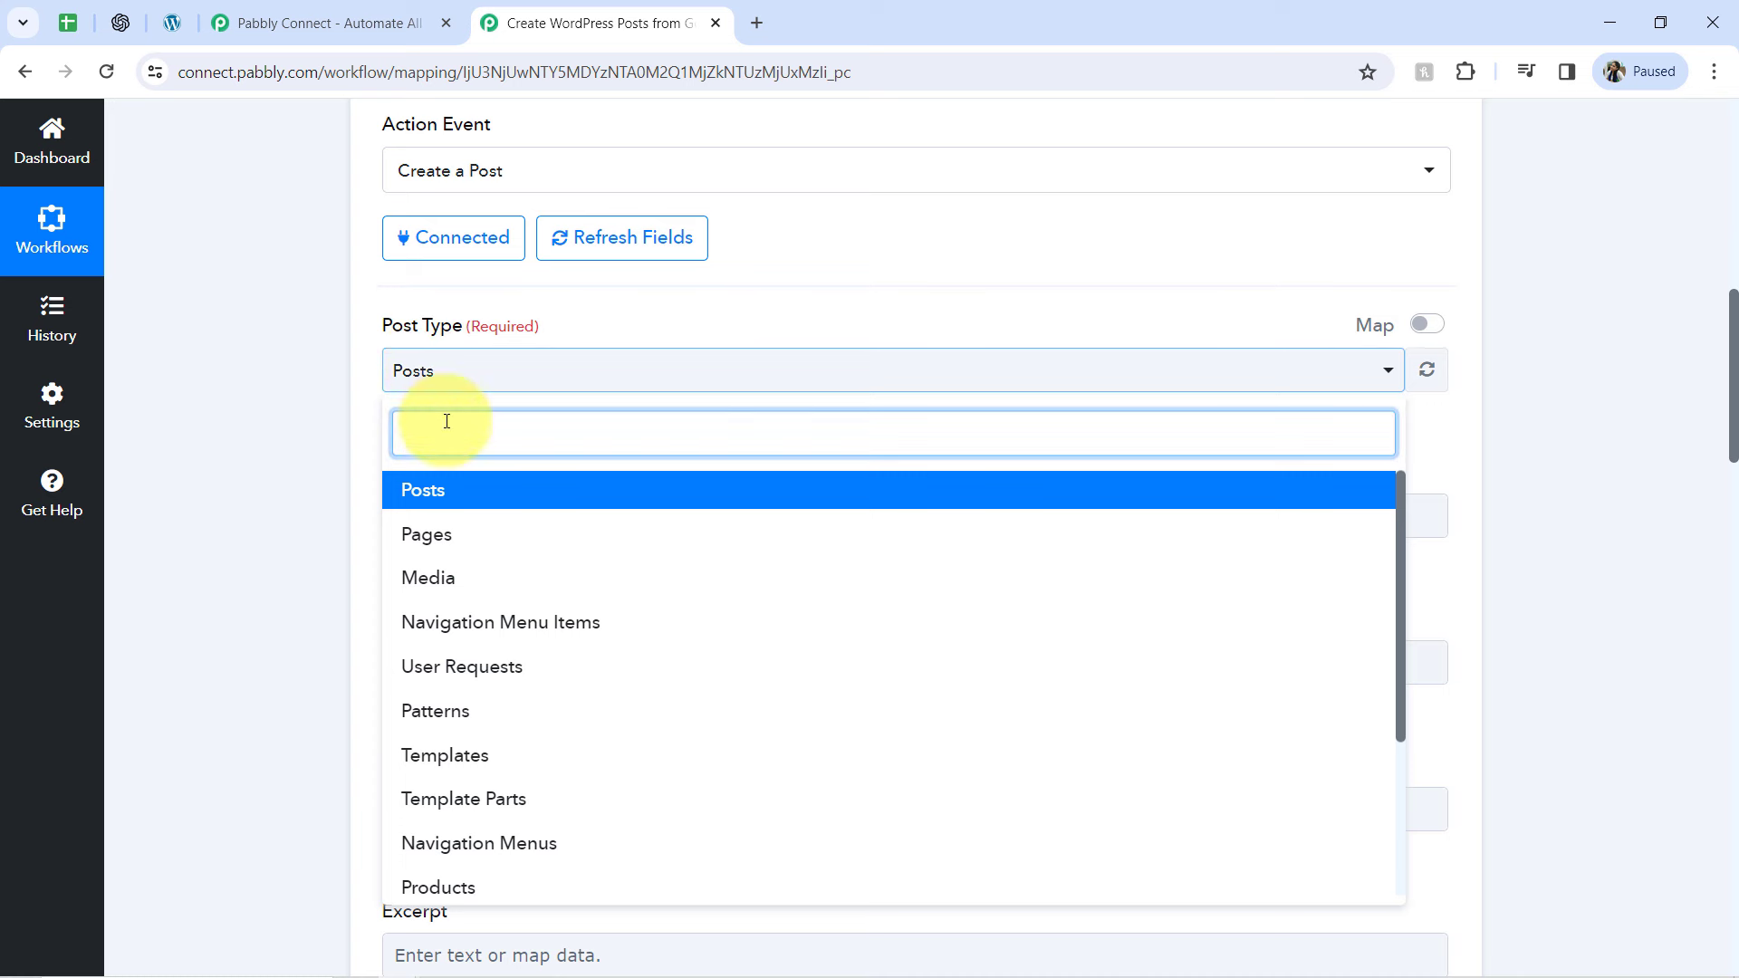
left_click(447, 494)
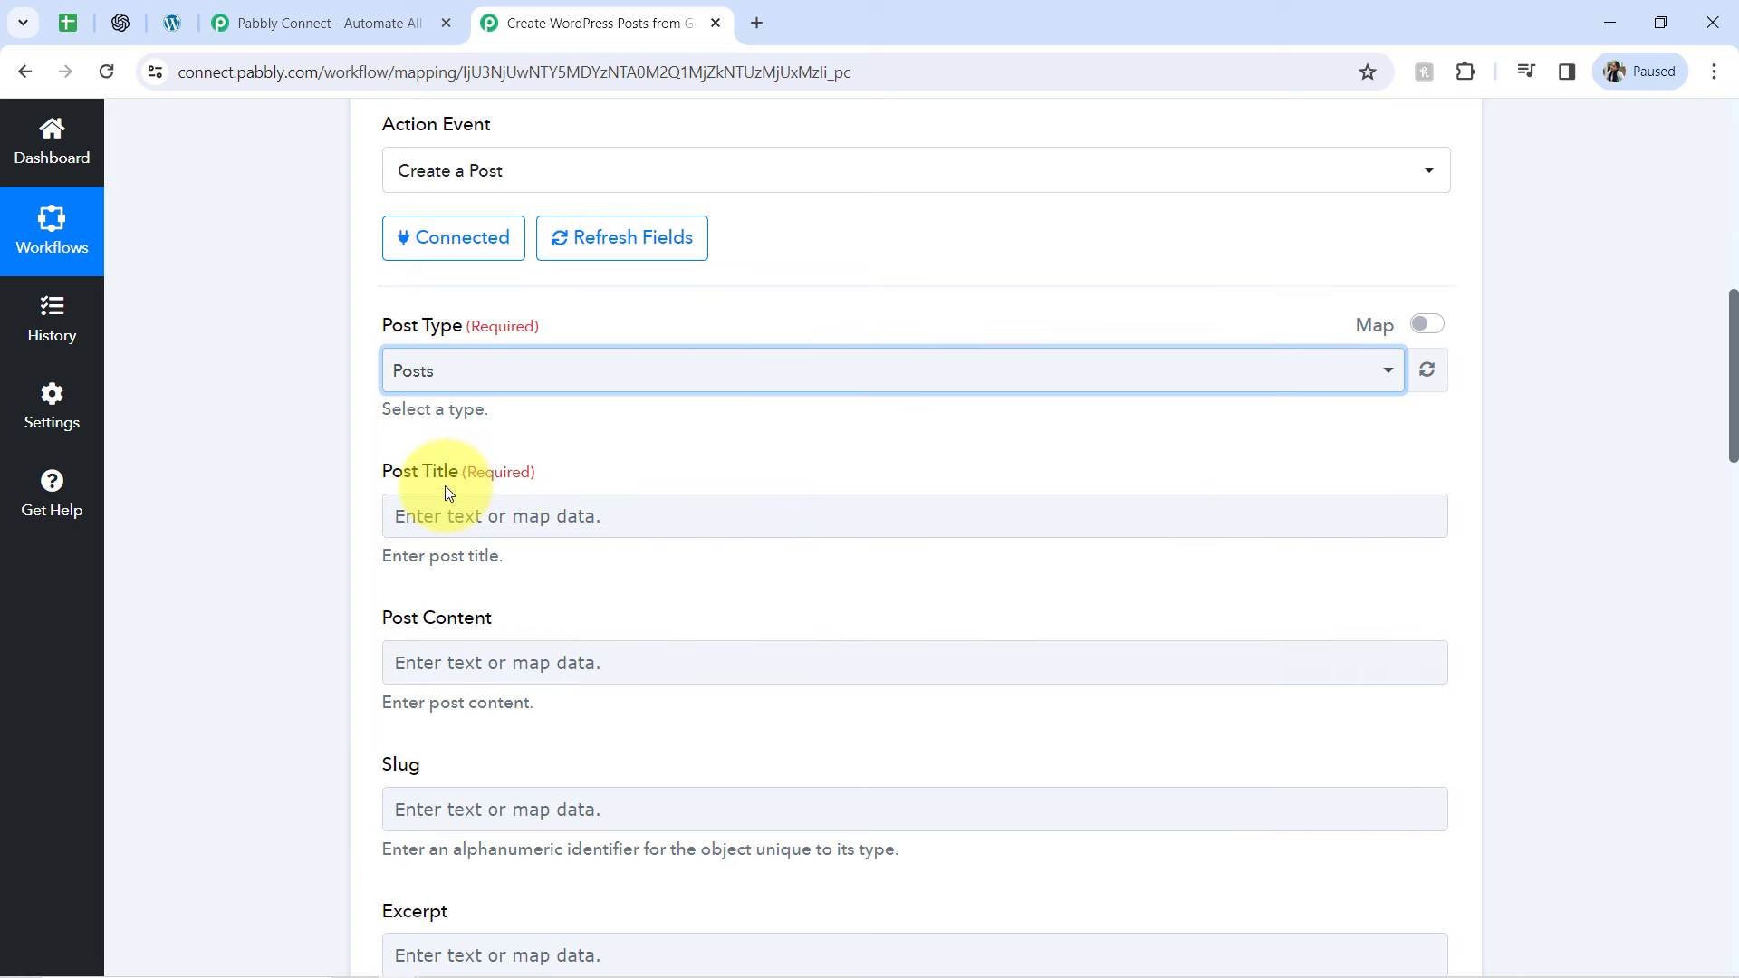
Map the Post Title to the Google Sheets value Topics For Article Writing
left_click_drag(405, 469, 466, 471)
left_click_drag(1732, 417, 1734, 460)
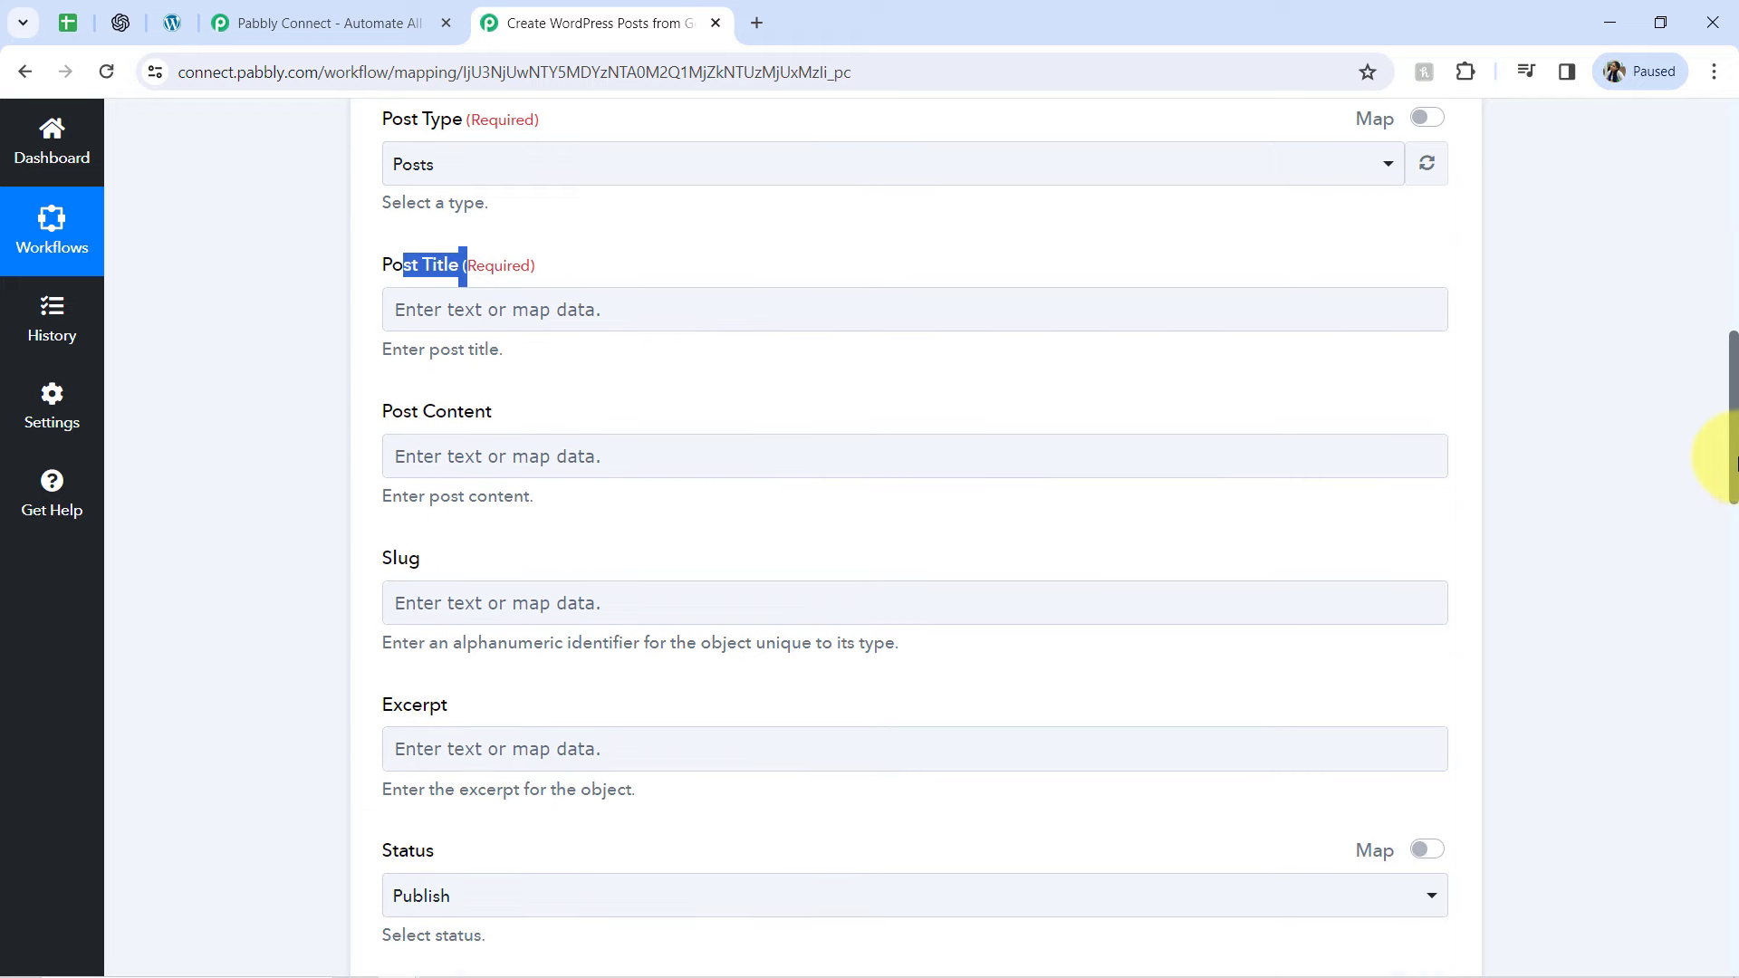
left_click(473, 312)
left_click(480, 496)
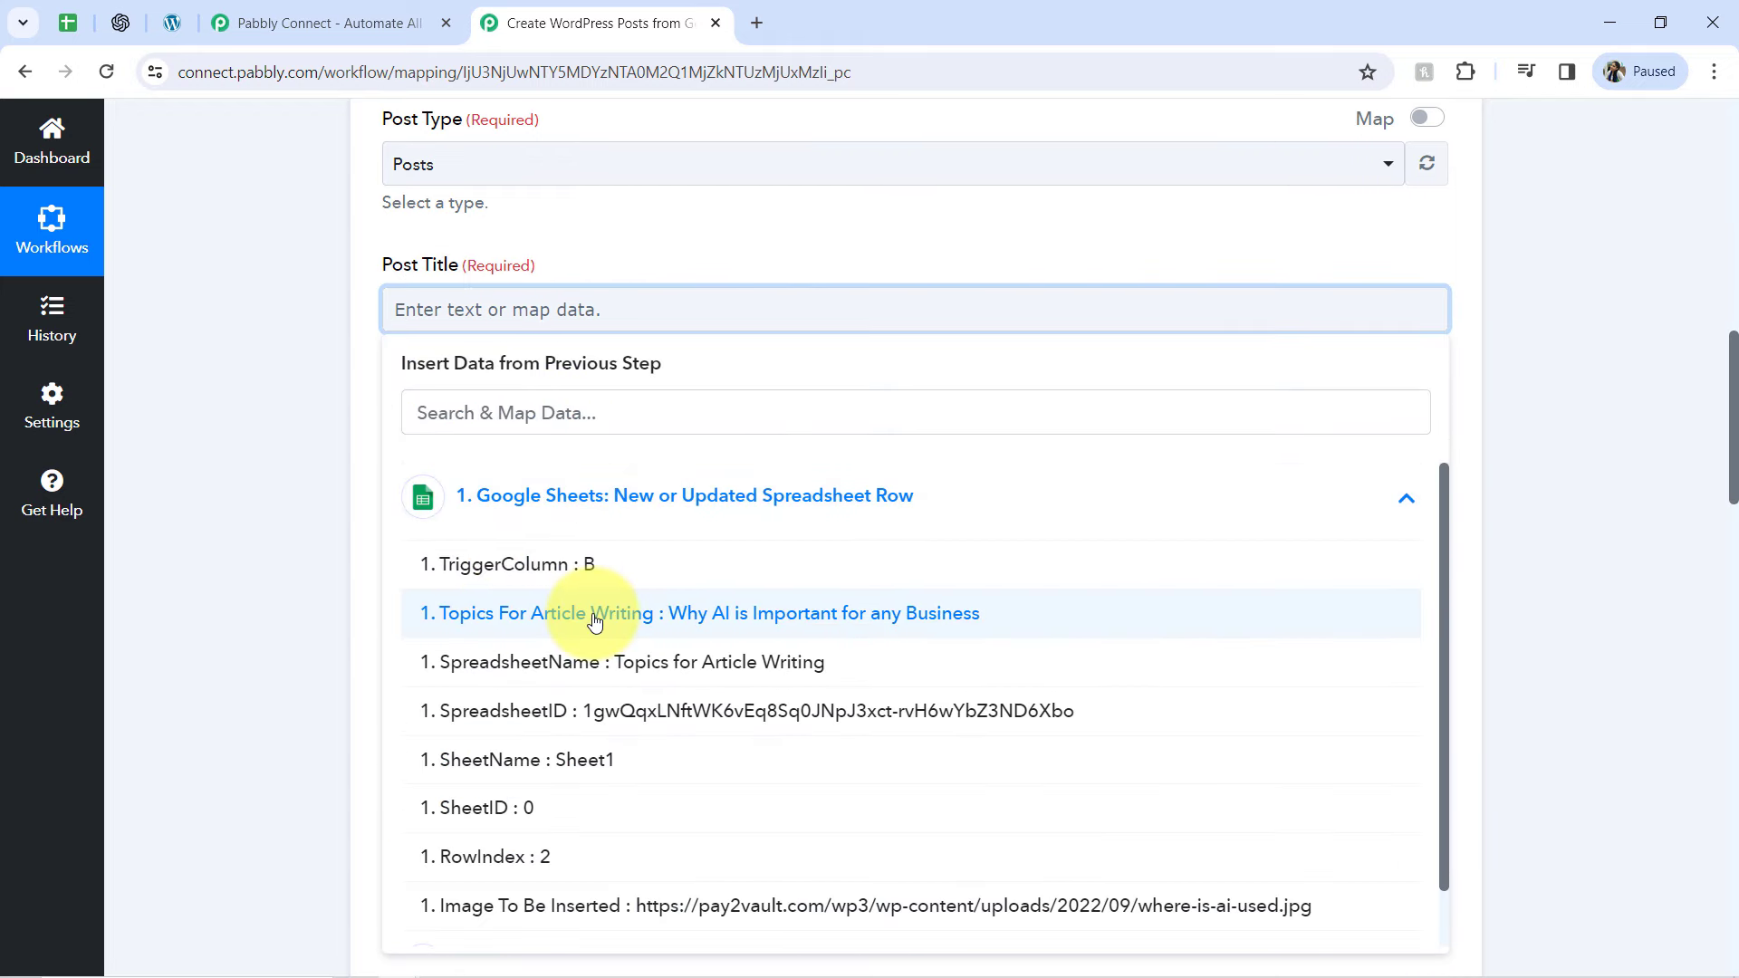
left_click(594, 620)
left_click(299, 535)
Map the Post Content to the ChatGPT value Choices 0 Message Content
left_click(527, 486)
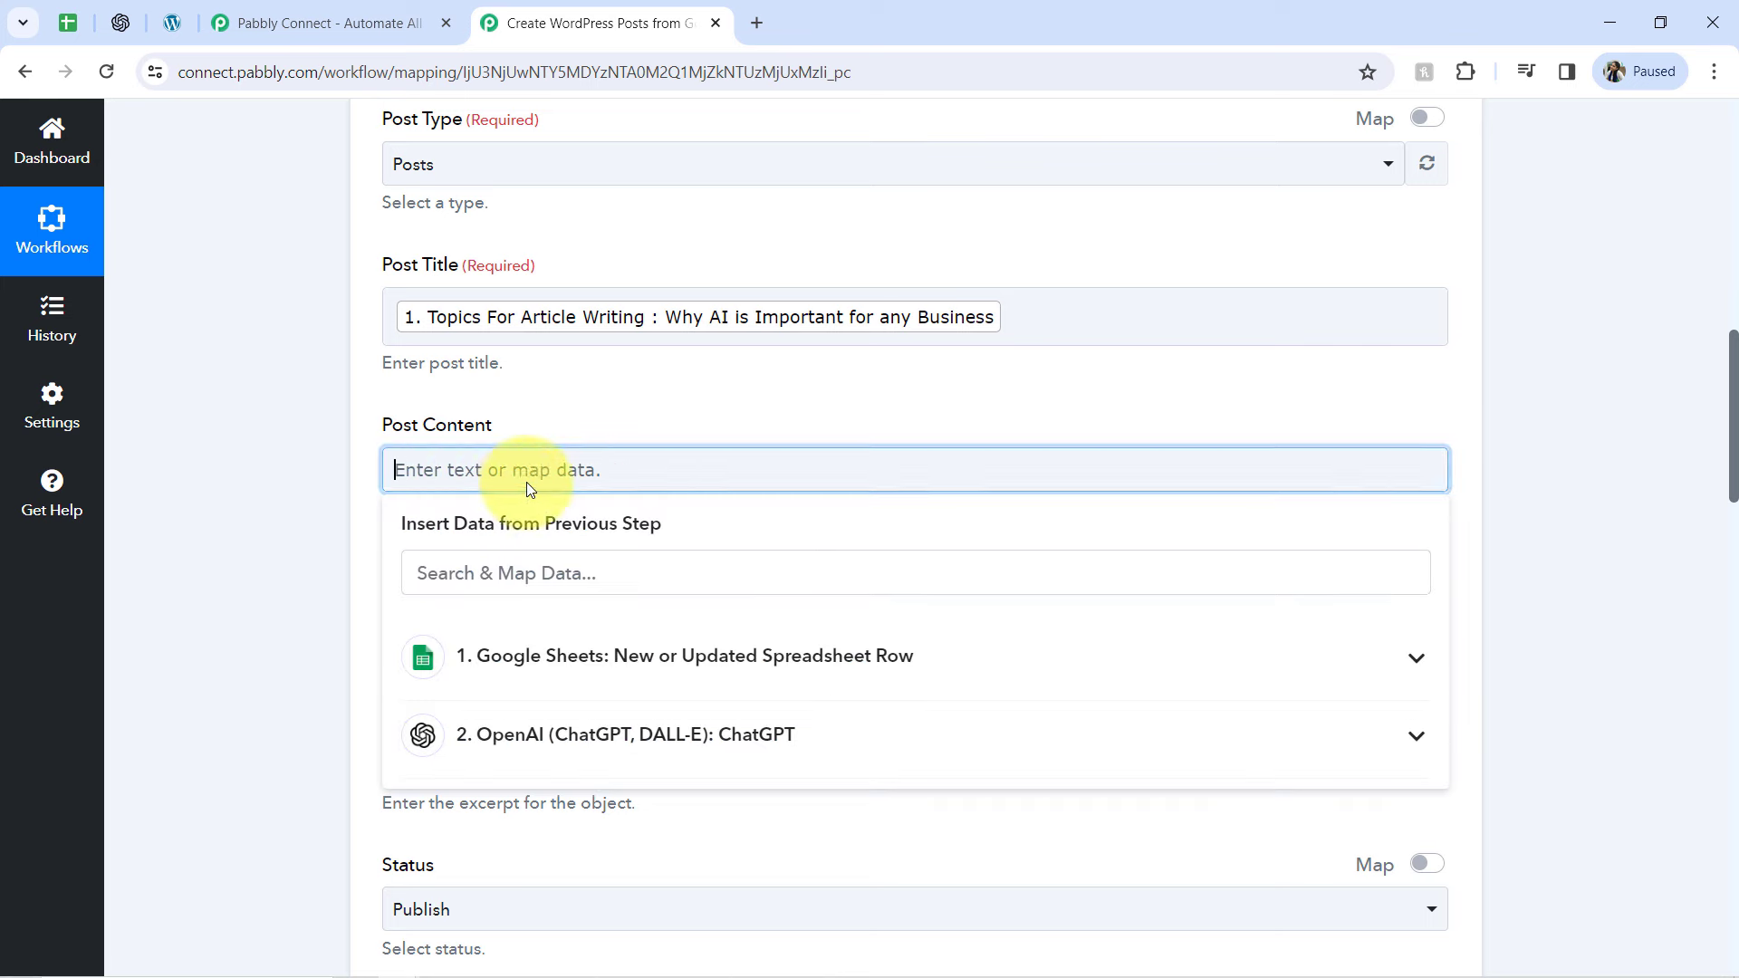
left_click_drag(1737, 421, 1738, 423)
scroll(1734, 476, "down", 1)
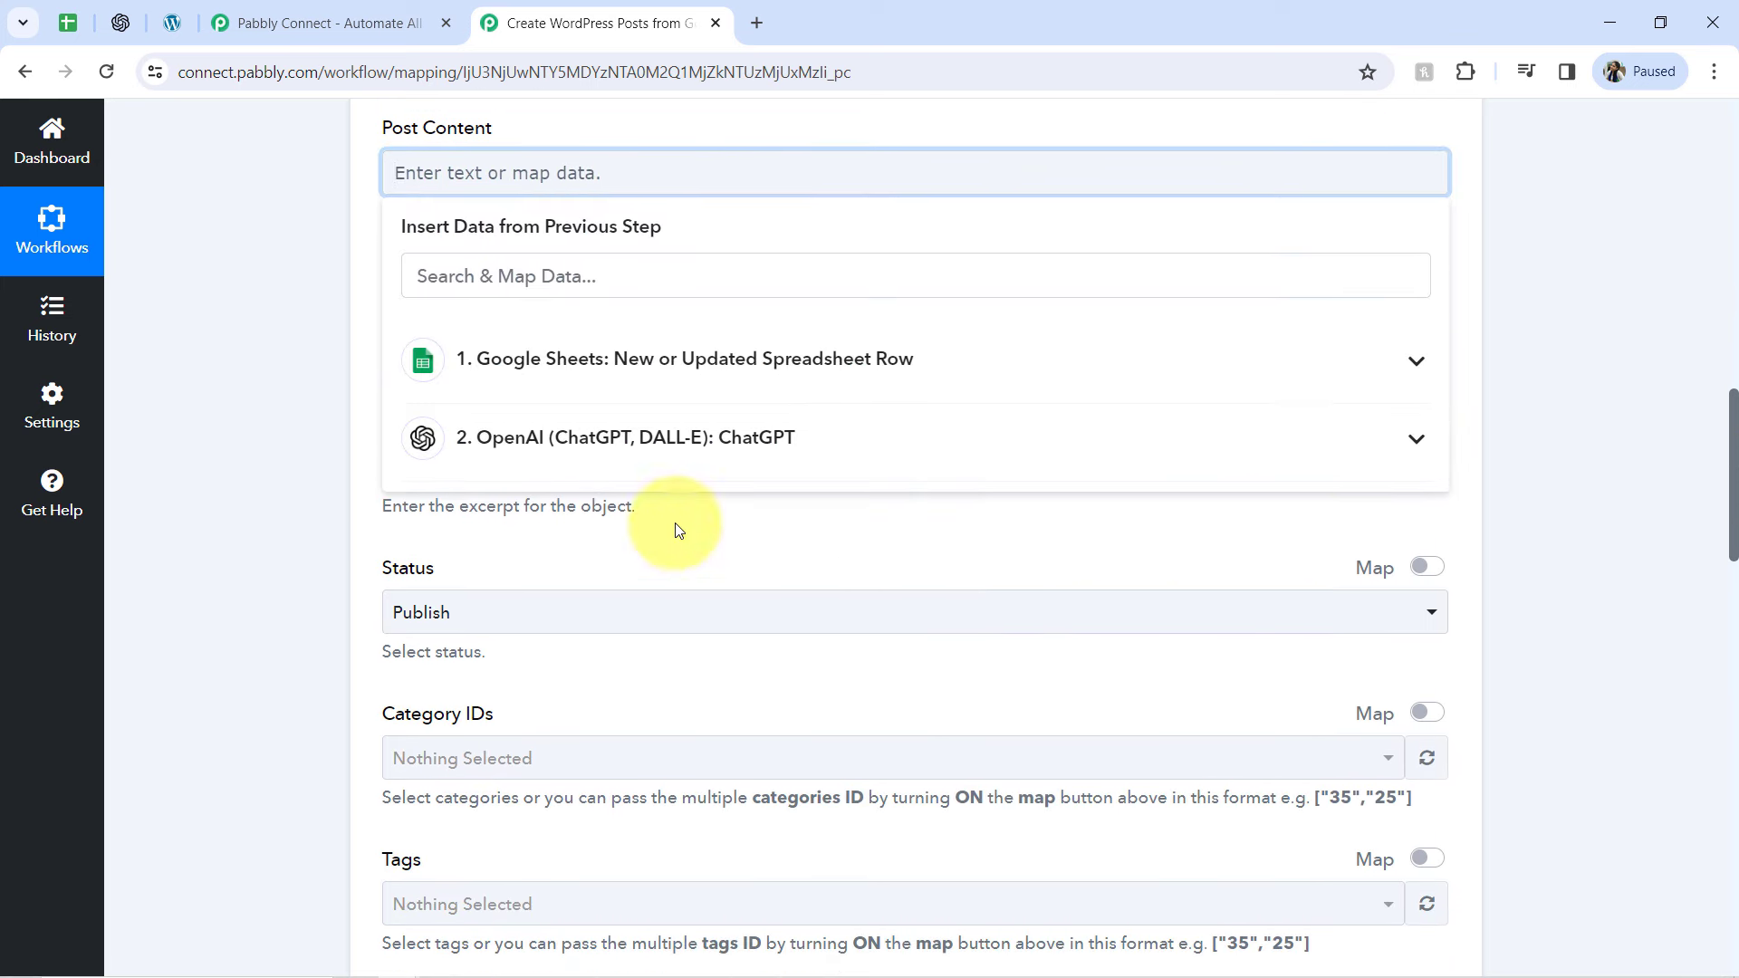
left_click(465, 440)
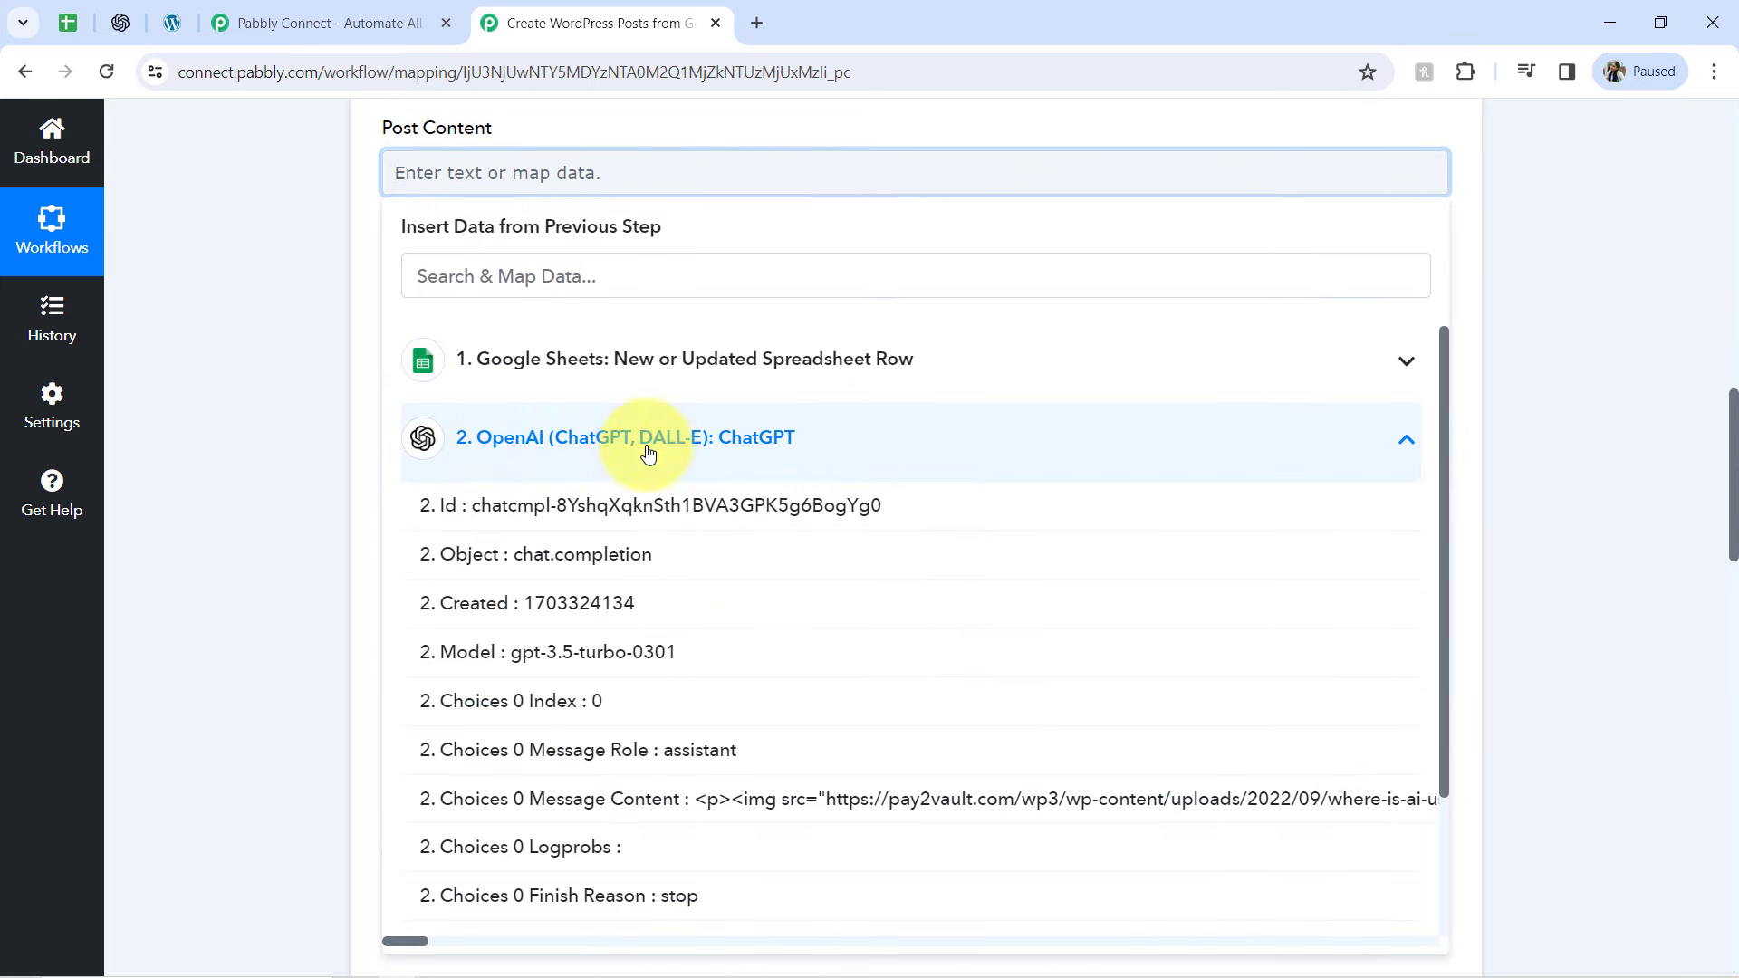
left_click(580, 804)
left_click(193, 365)
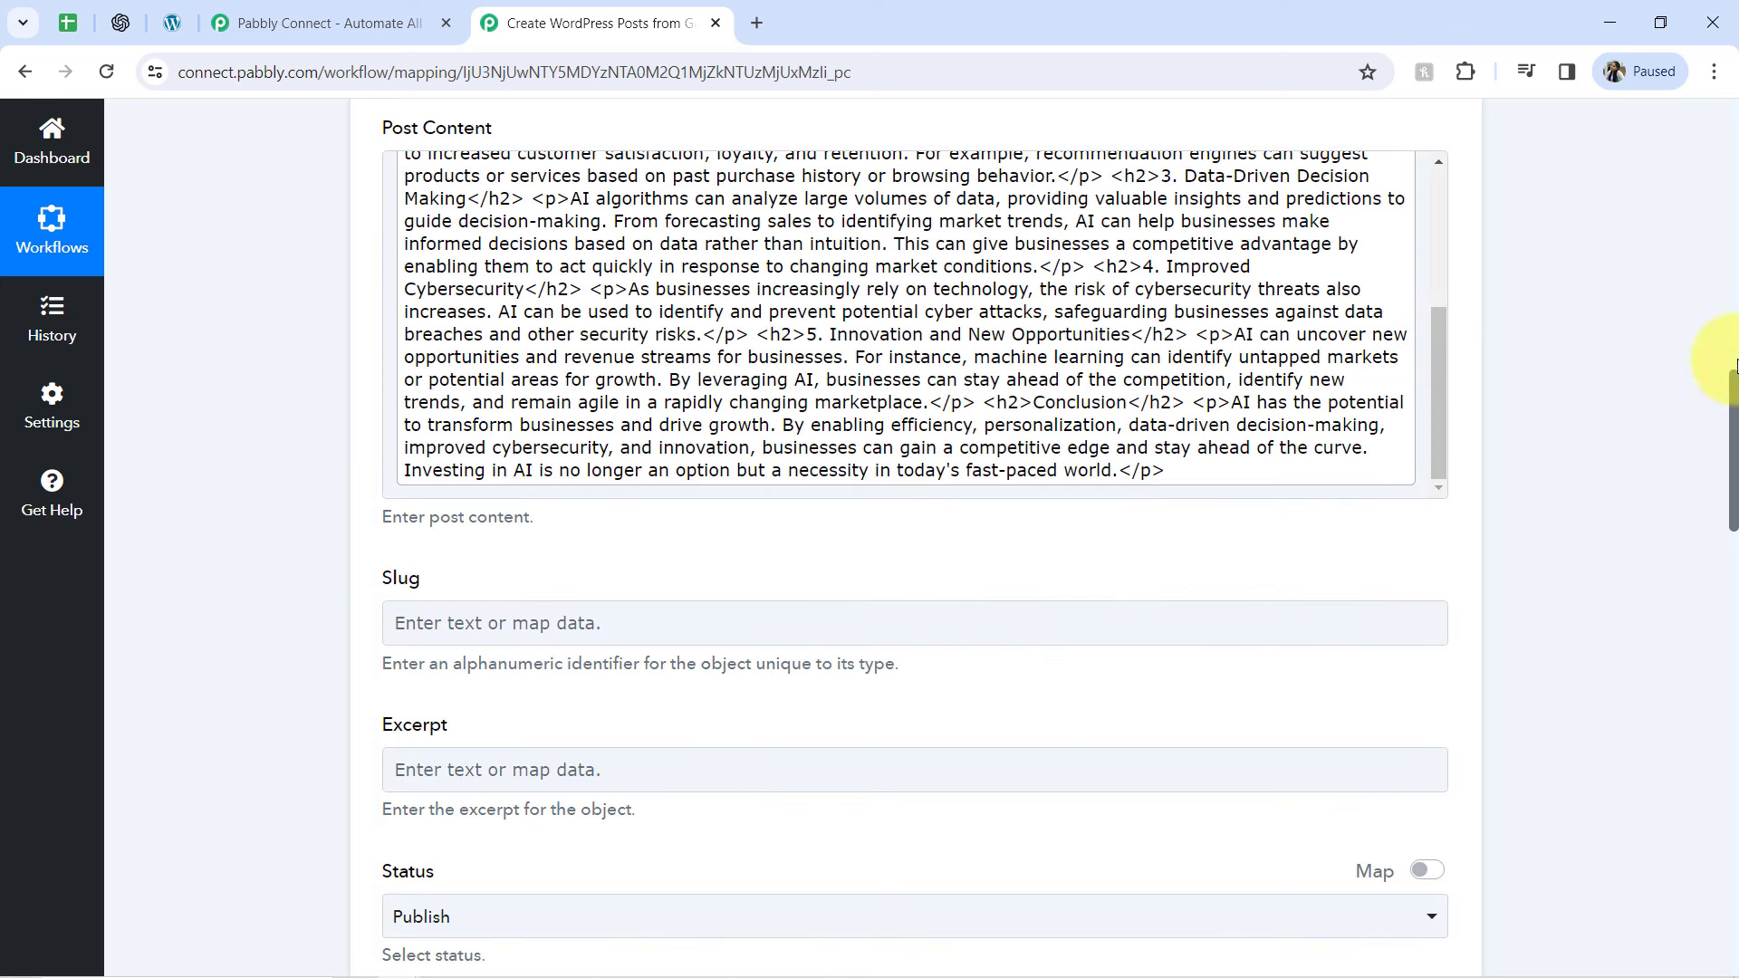
Map the Slug to the Google Sheets value Topics For Article Writing
left_click_drag(1732, 399, 1604, 473)
left_click(458, 221)
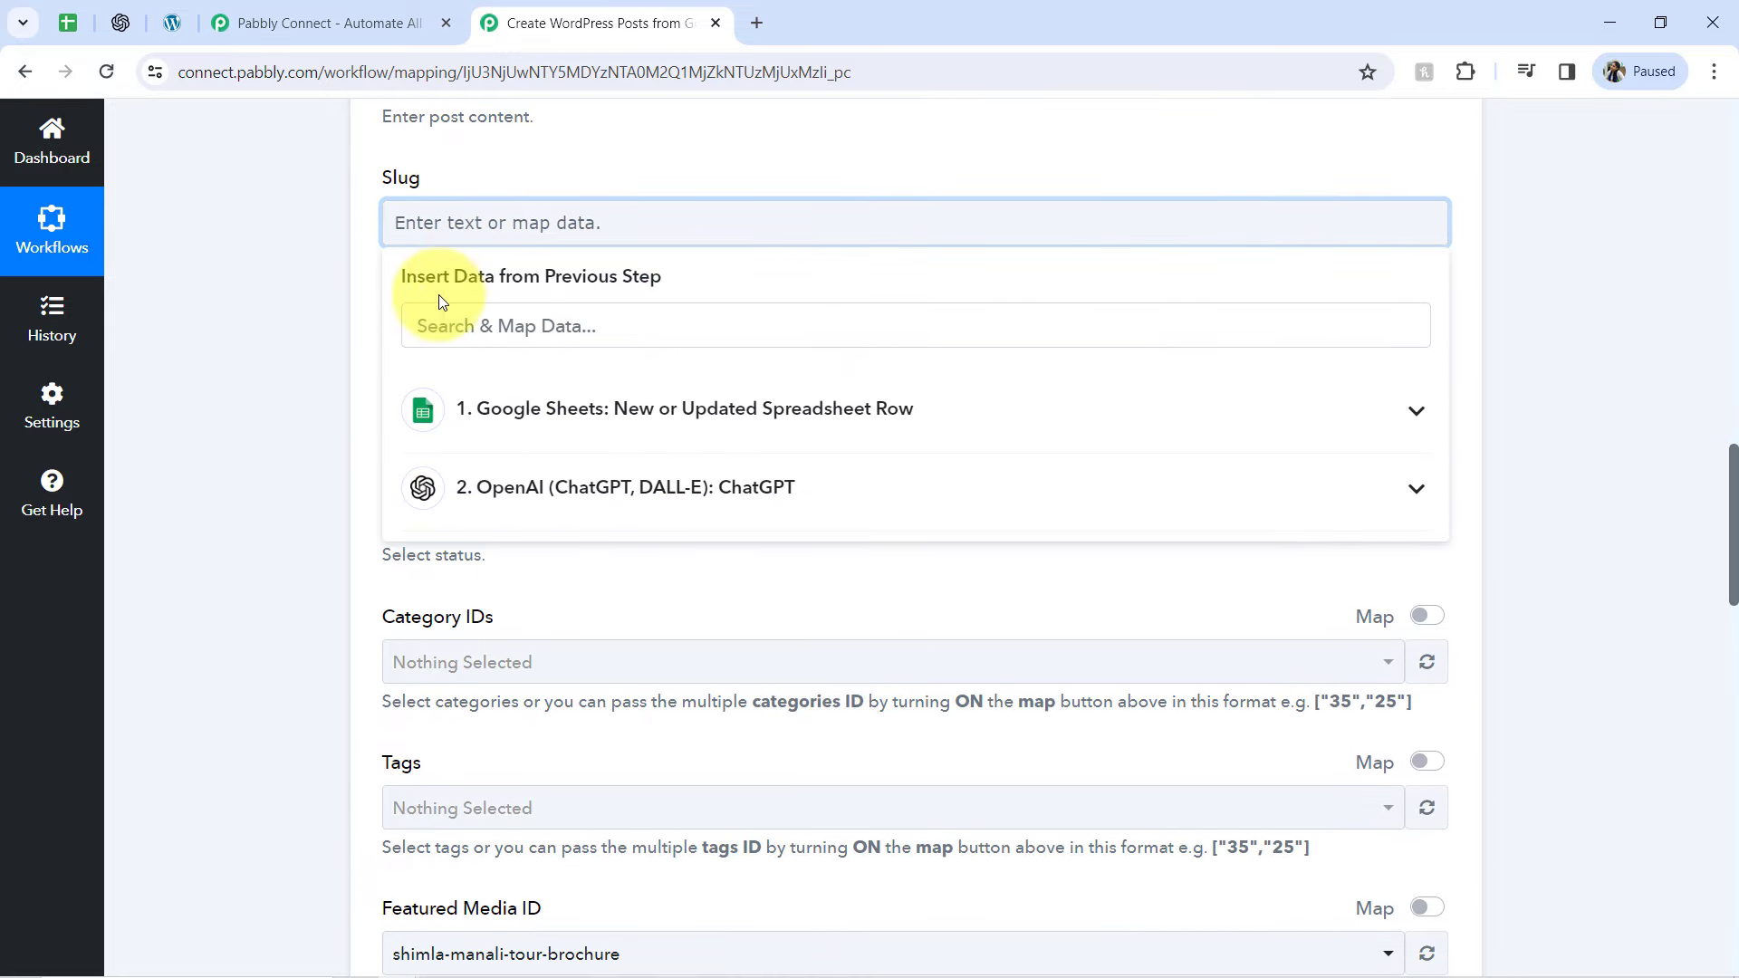
left_click(548, 492)
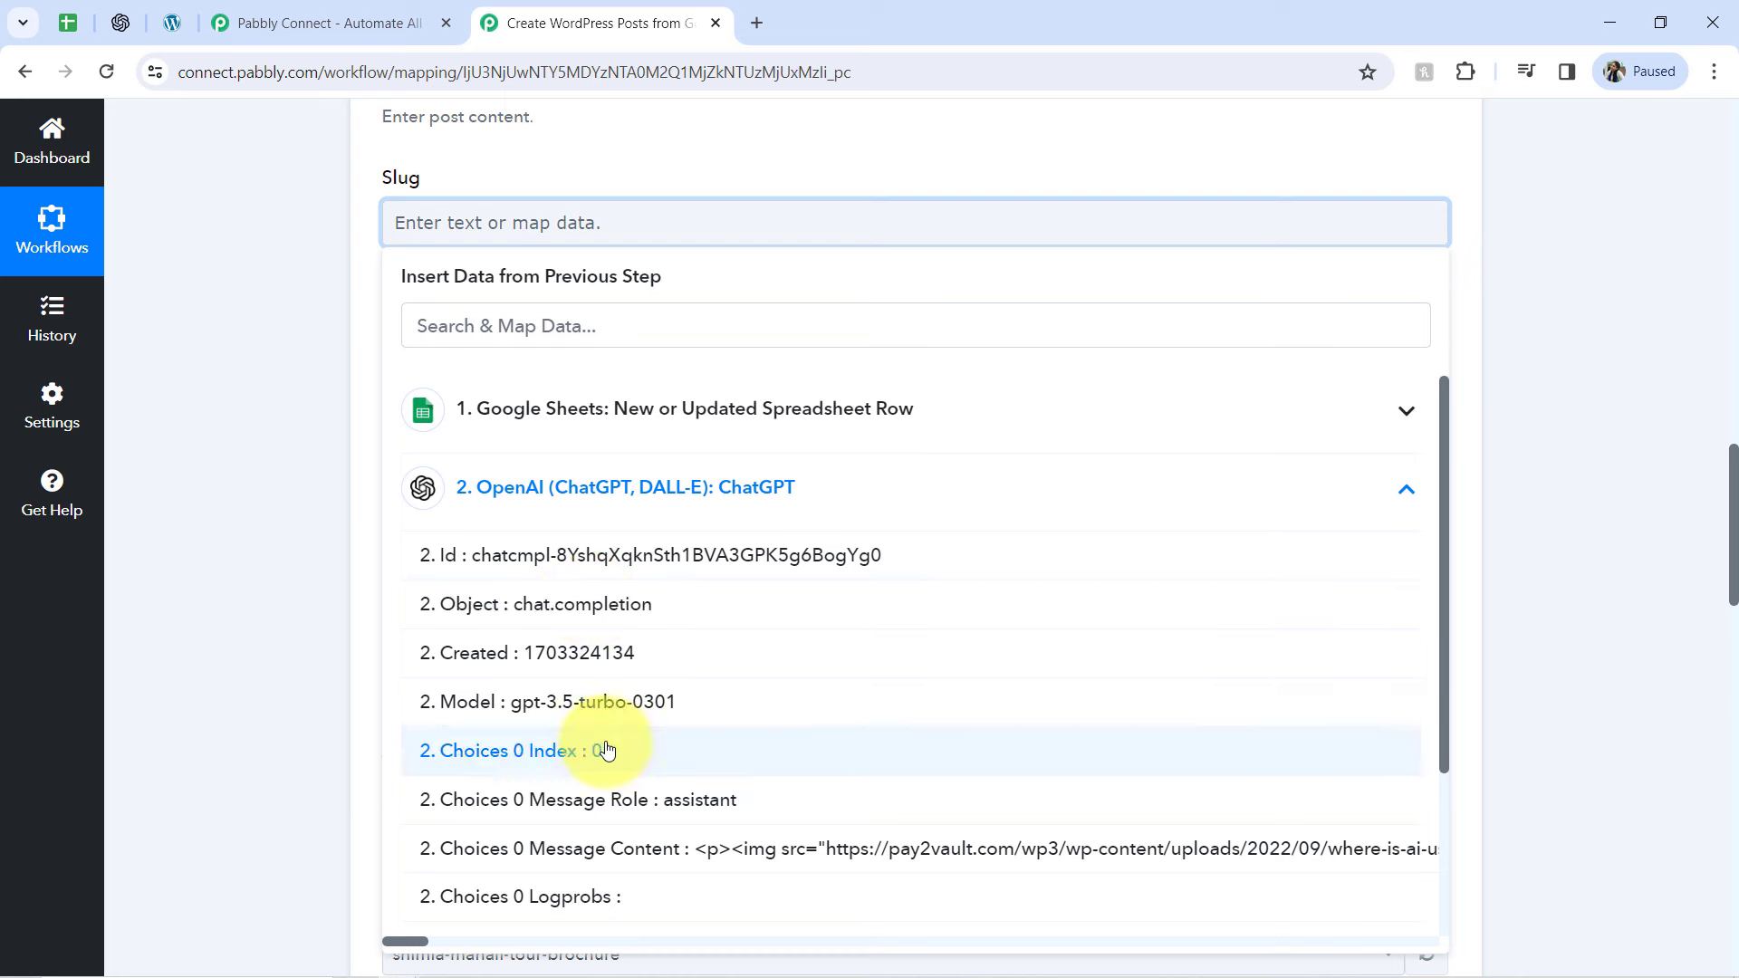
left_click(769, 403)
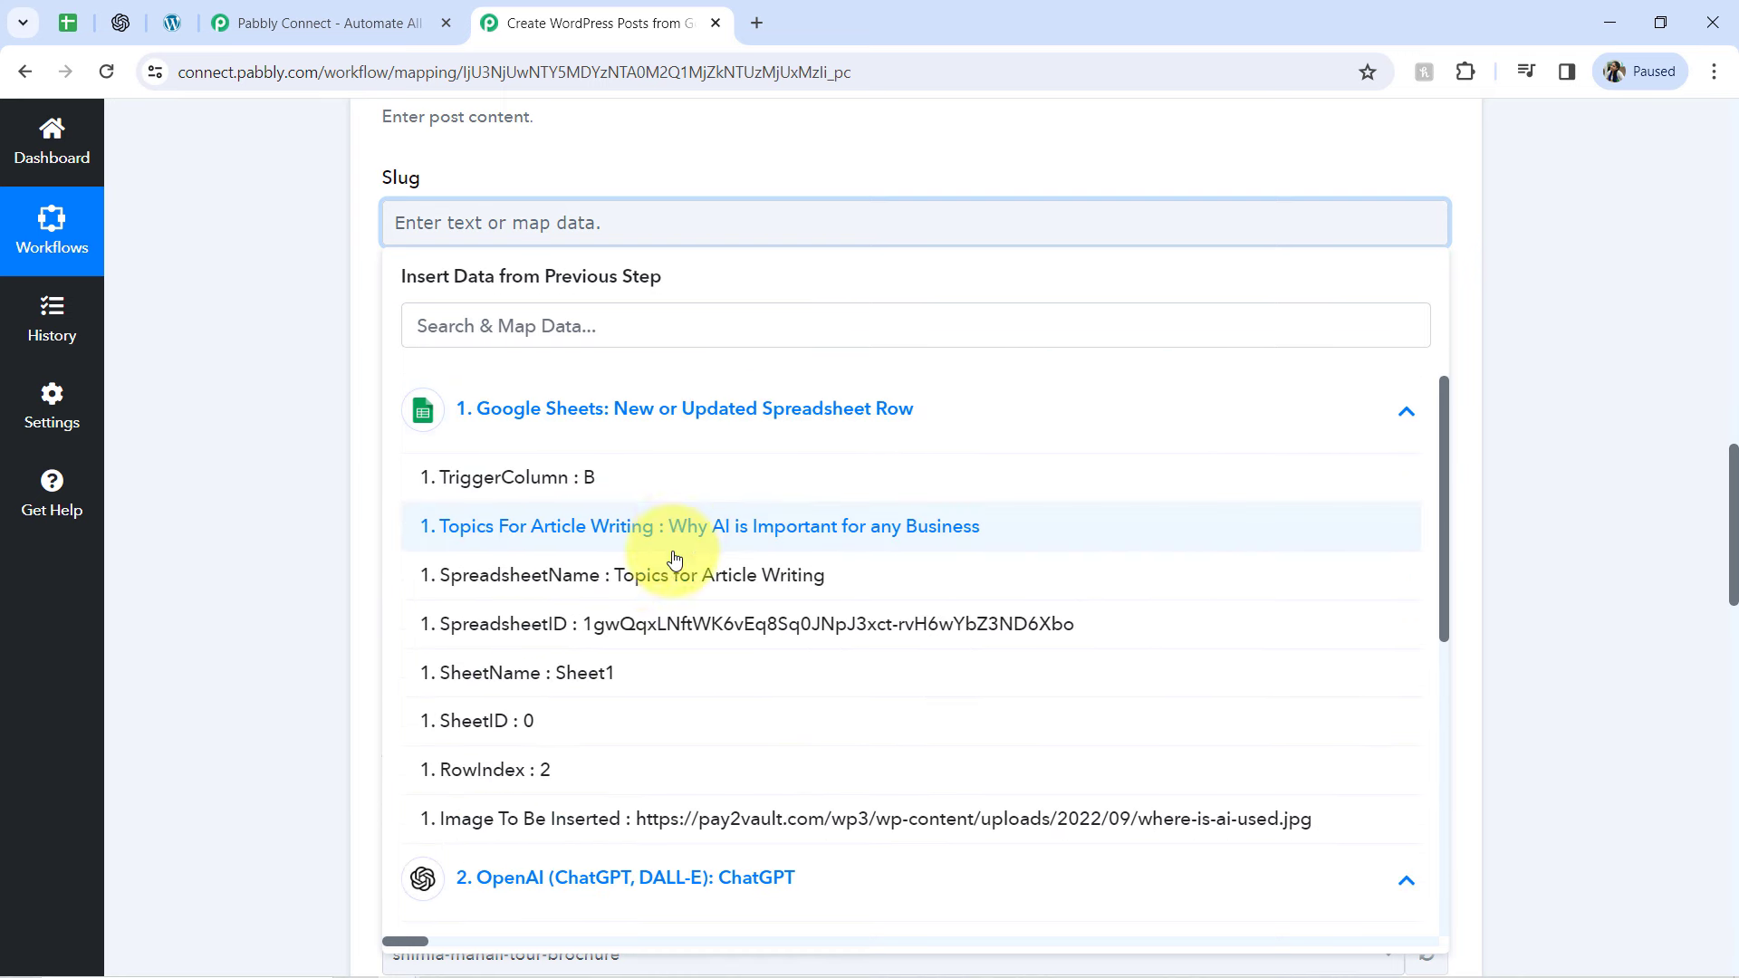
left_click(466, 530)
left_click(302, 489)
Leave the excerpt empty and the status on Publish, then save the WordPress action and send a test request
left_click(457, 376)
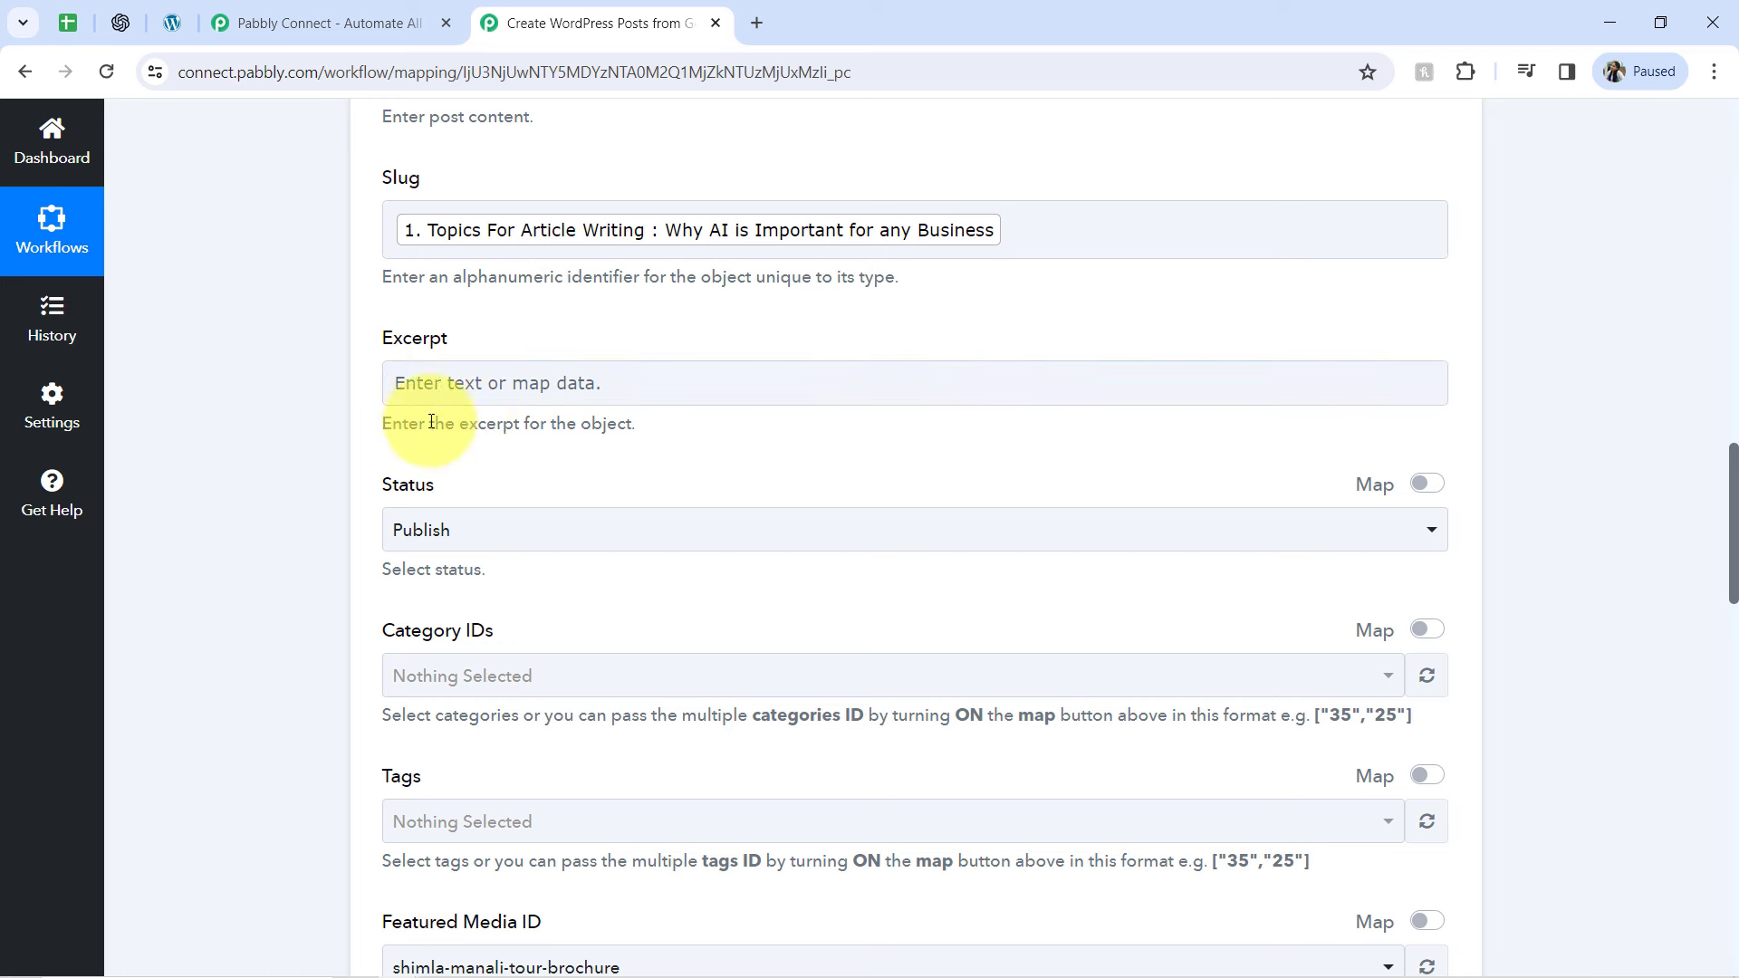
left_click(438, 426)
left_click(465, 392)
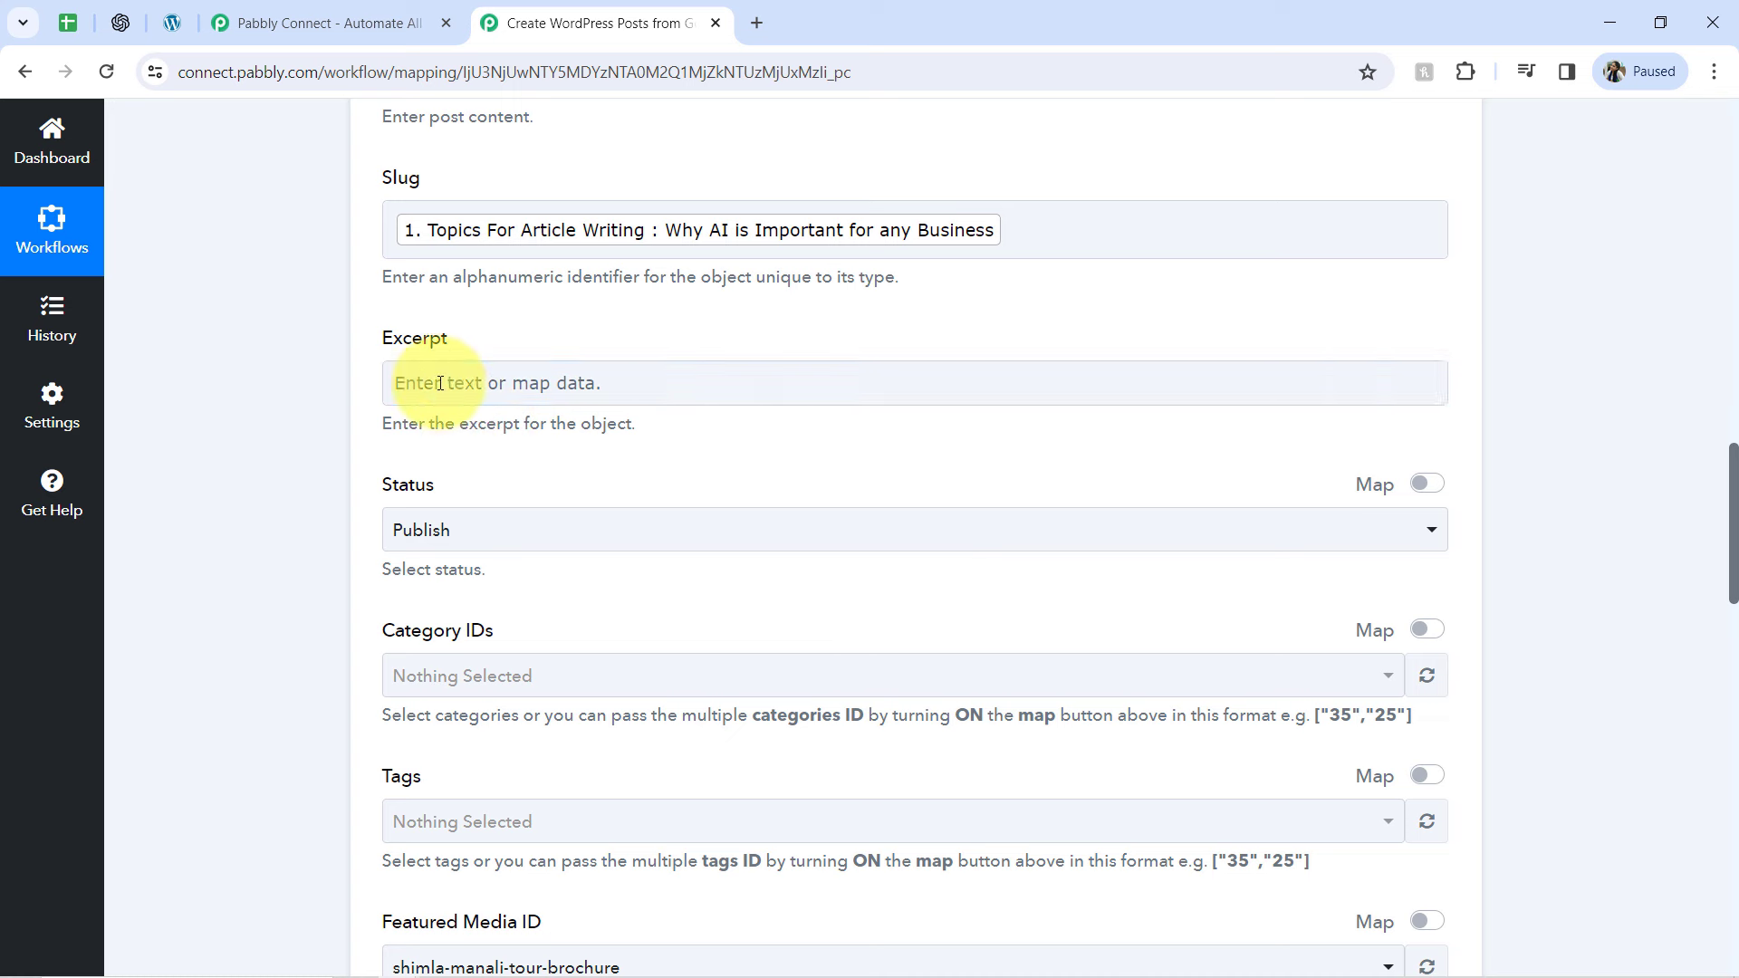
left_click(410, 544)
left_click(1509, 516)
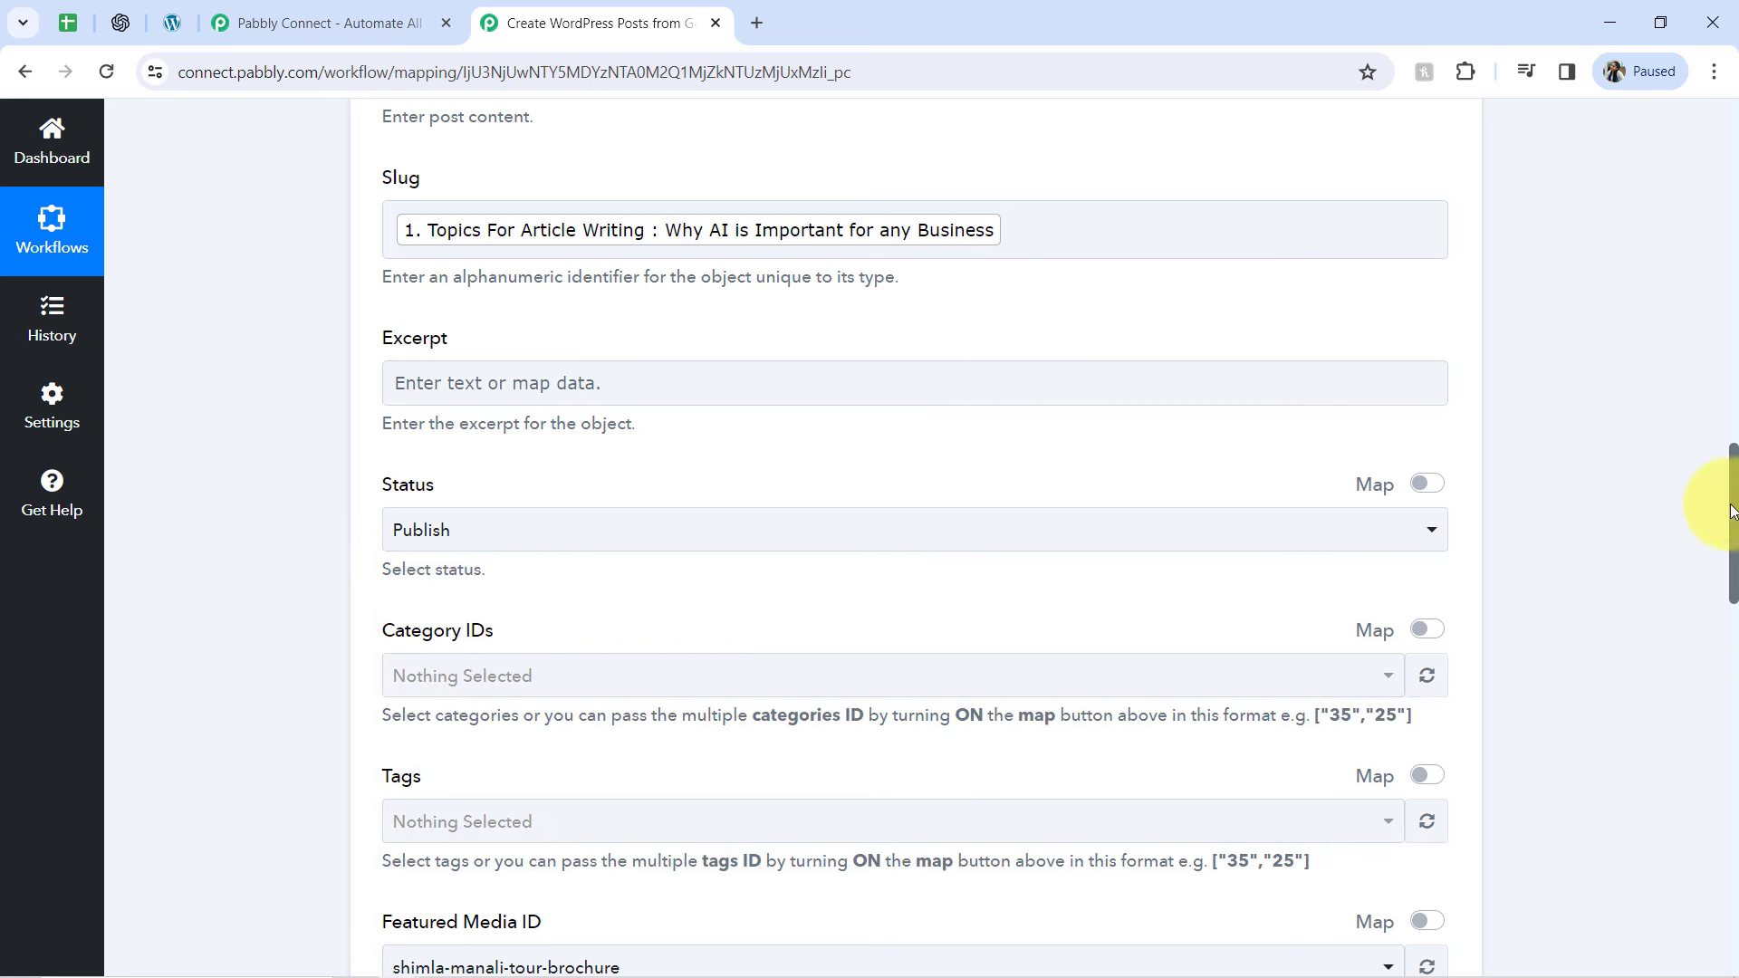
left_click_drag(1735, 493, 1676, 822)
left_click(535, 561)
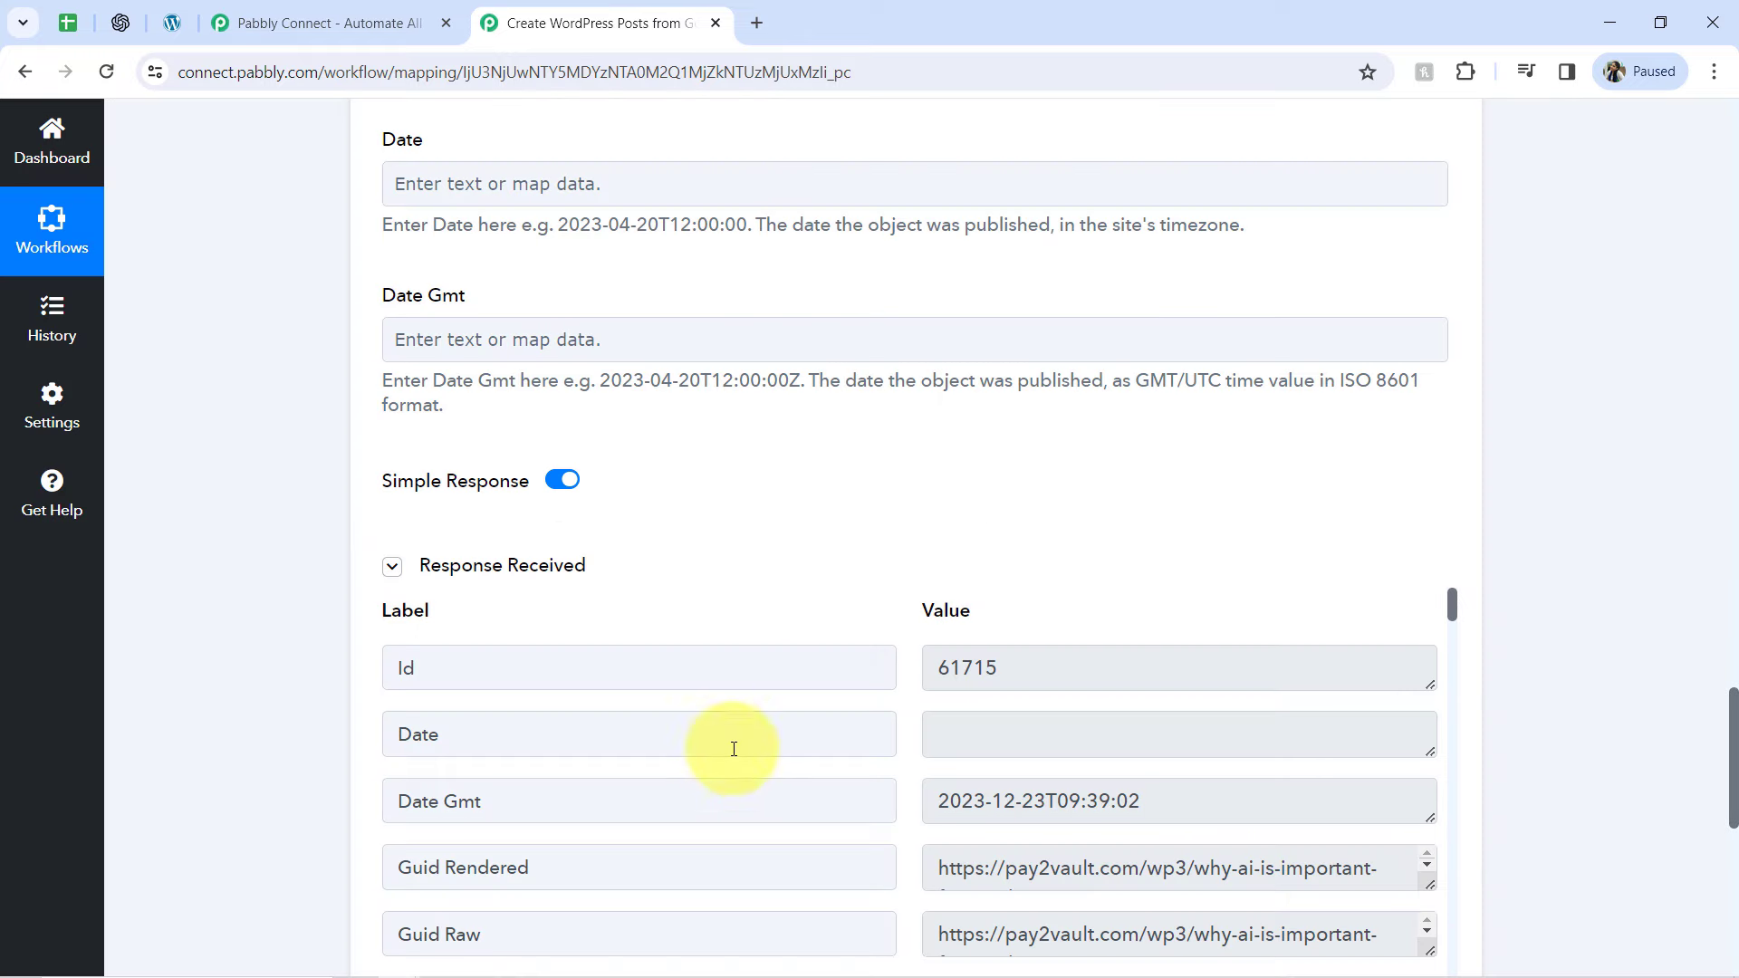
Open the Guid Rendered link from the WordPress response to view the created post
triple_click(1052, 884)
right_click(1052, 883)
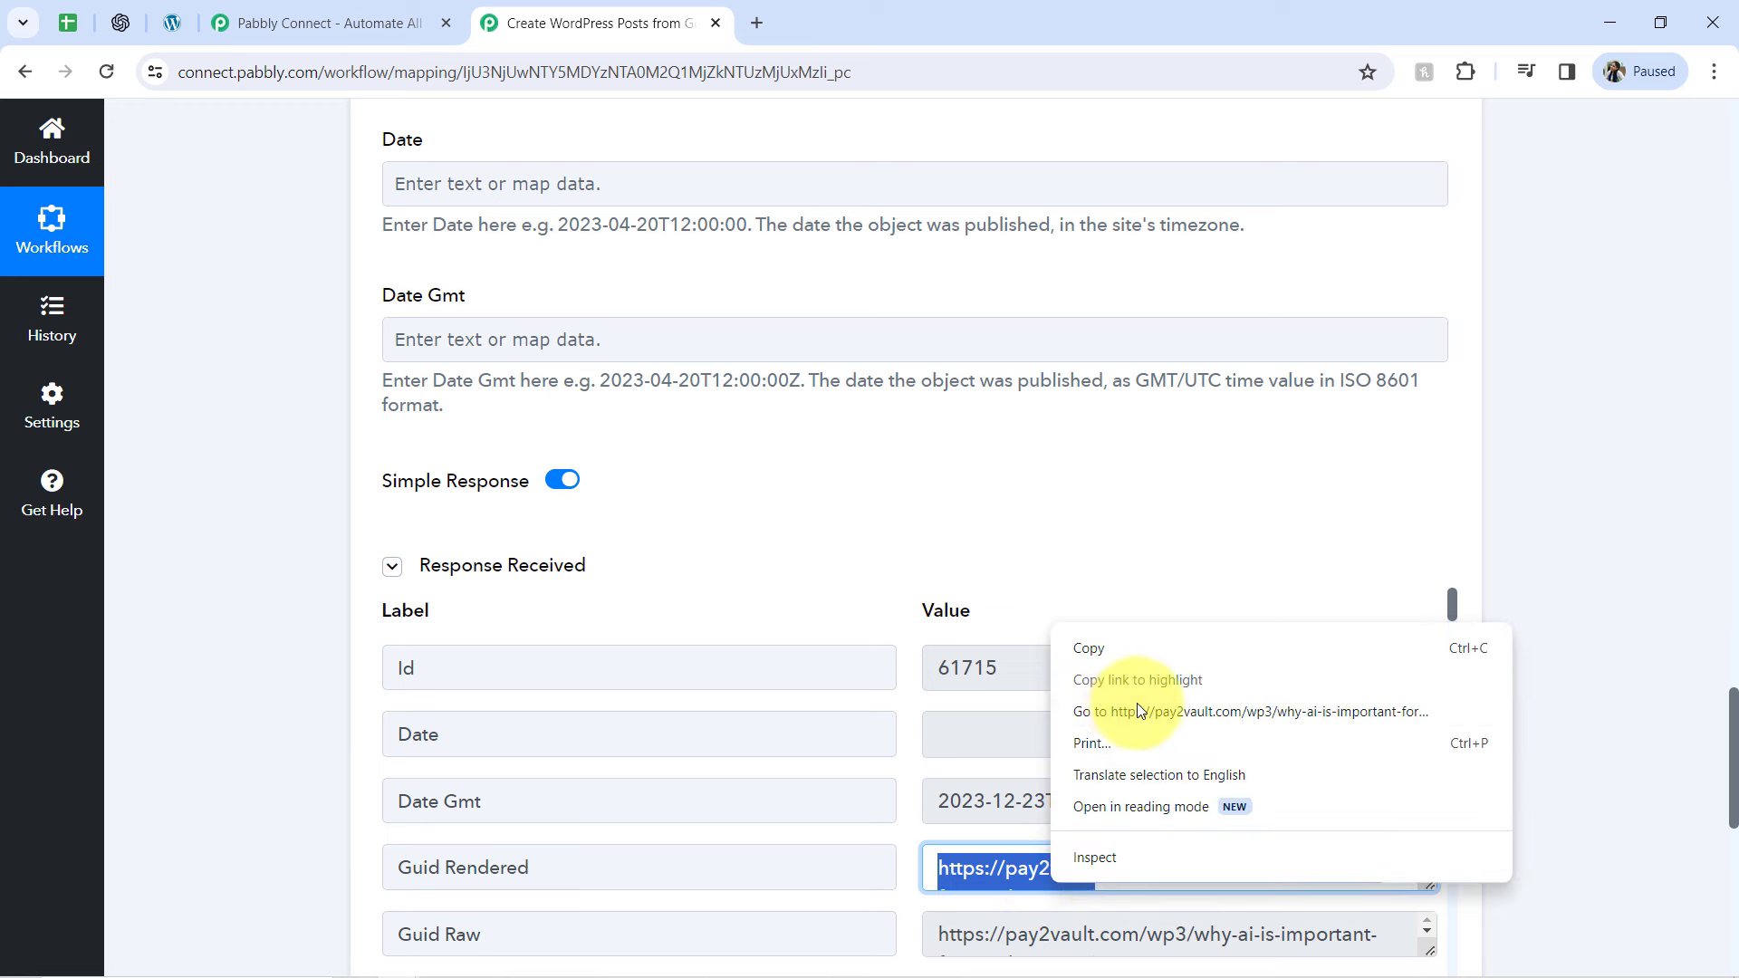
left_click(1100, 721)
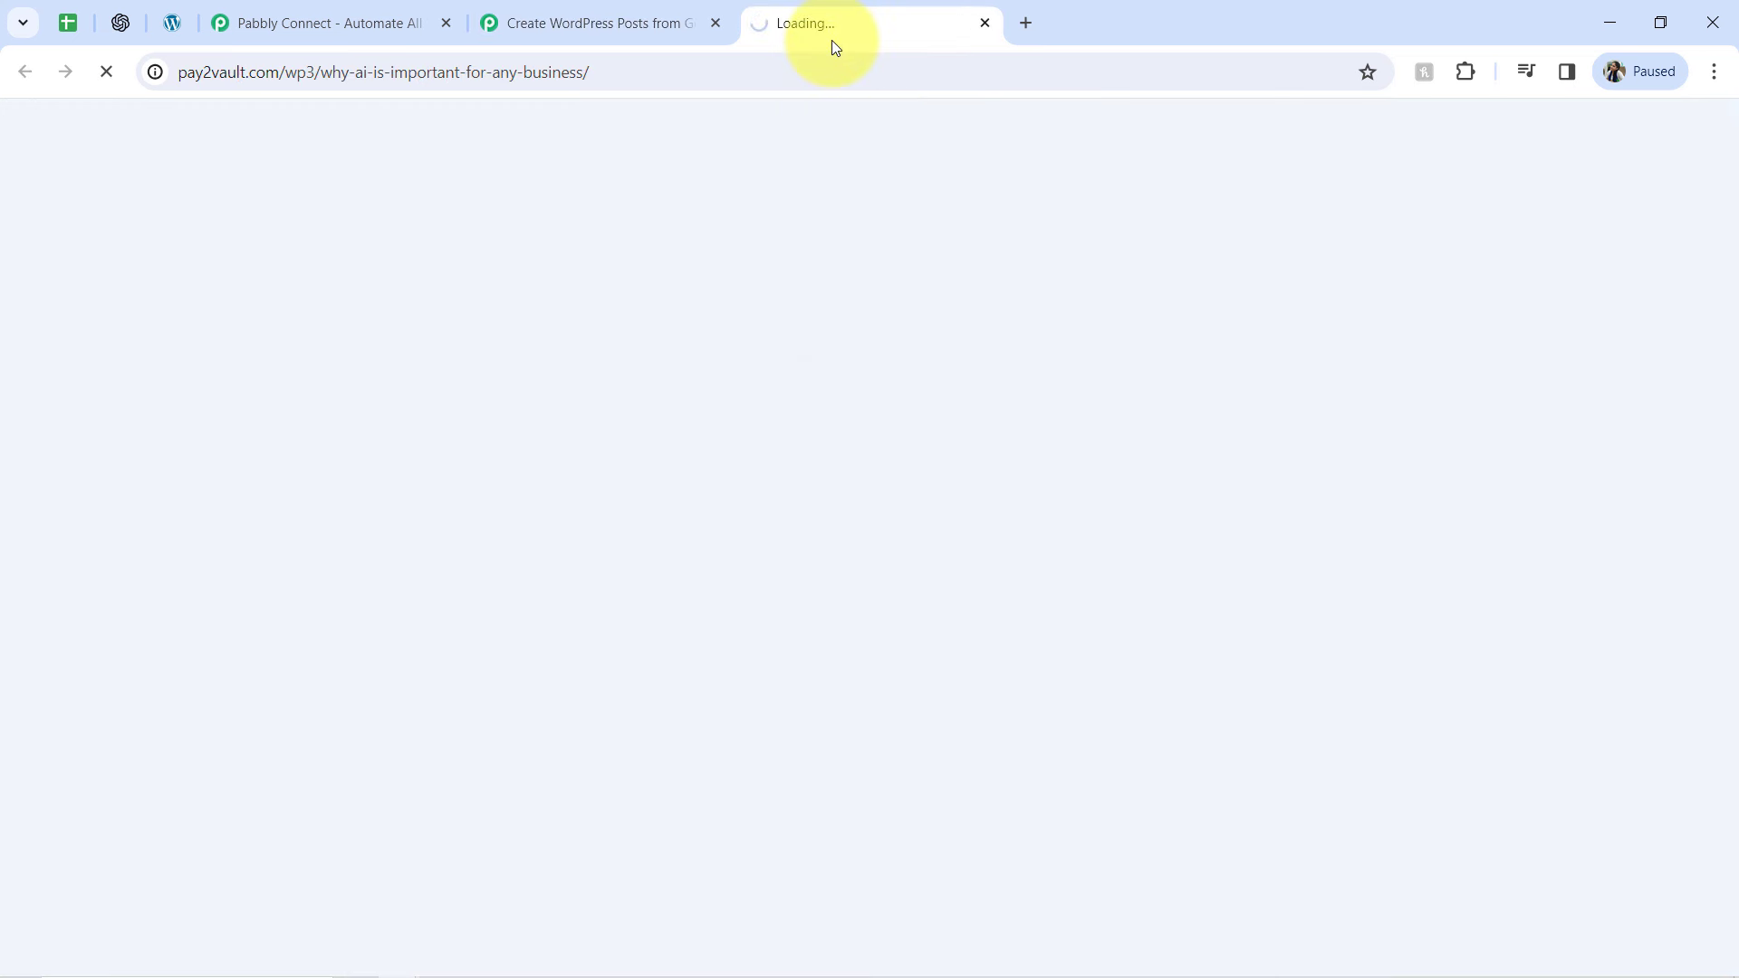
Switch to the Google Sheets spreadsheet and check row 2's topic and linked image, closing the image after viewing it
left_click(71, 22)
left_click(675, 409)
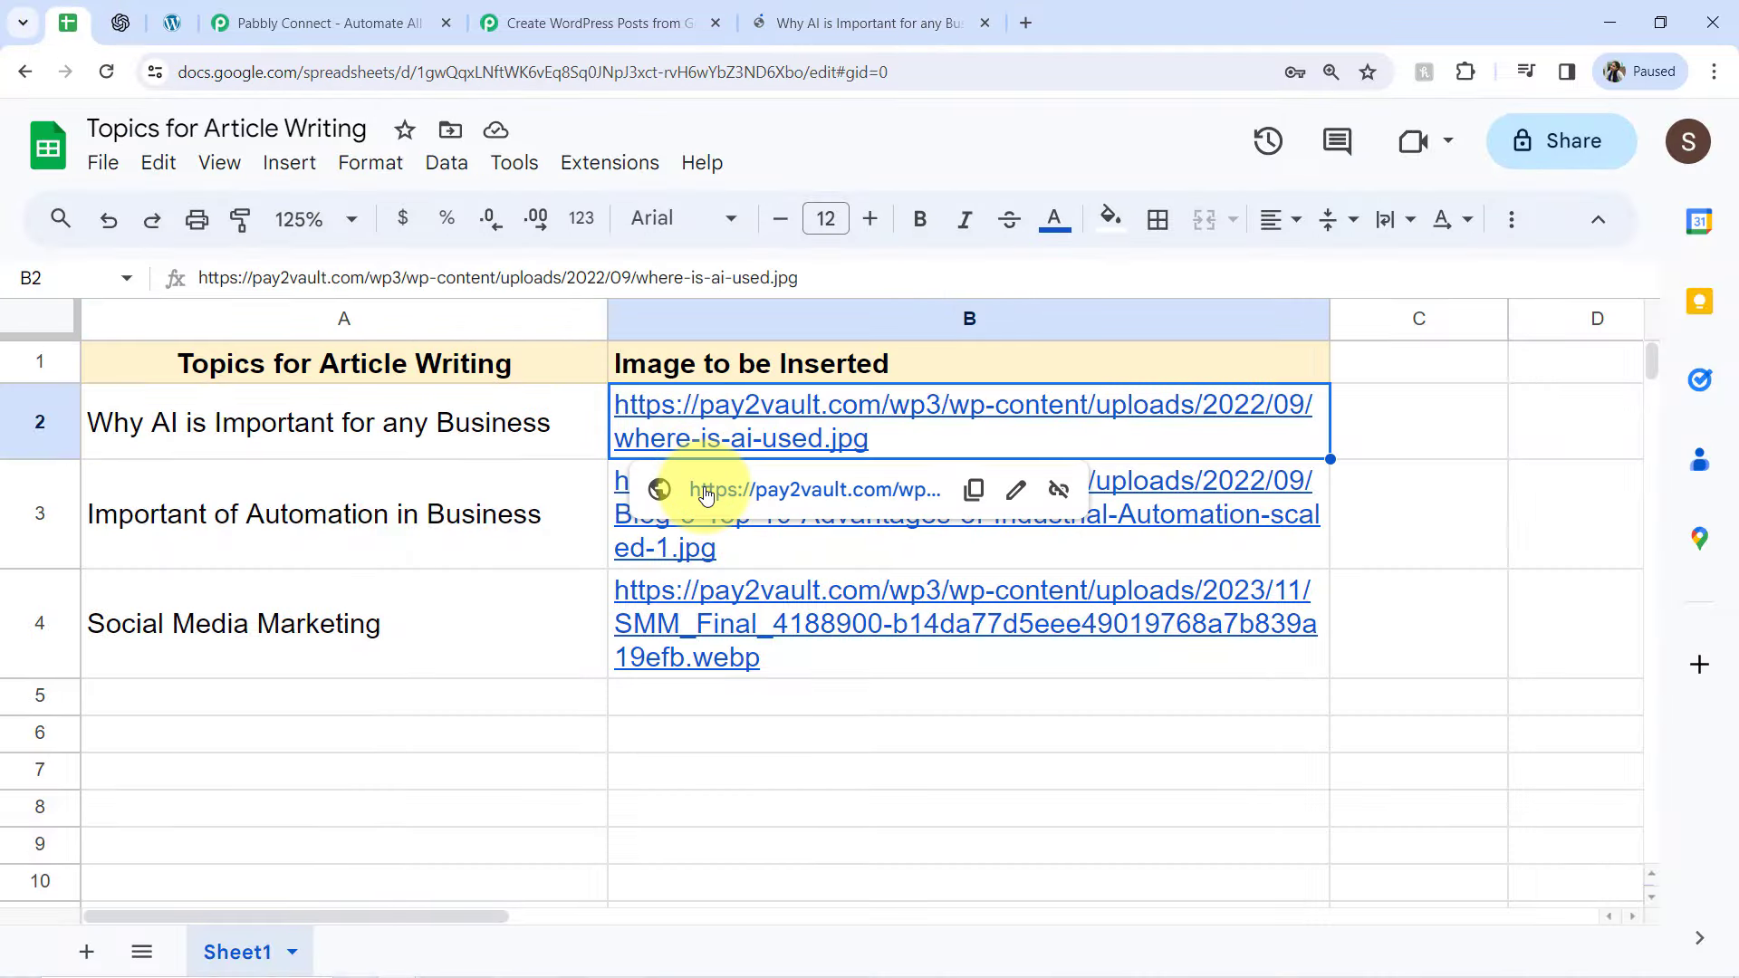
left_click(707, 490)
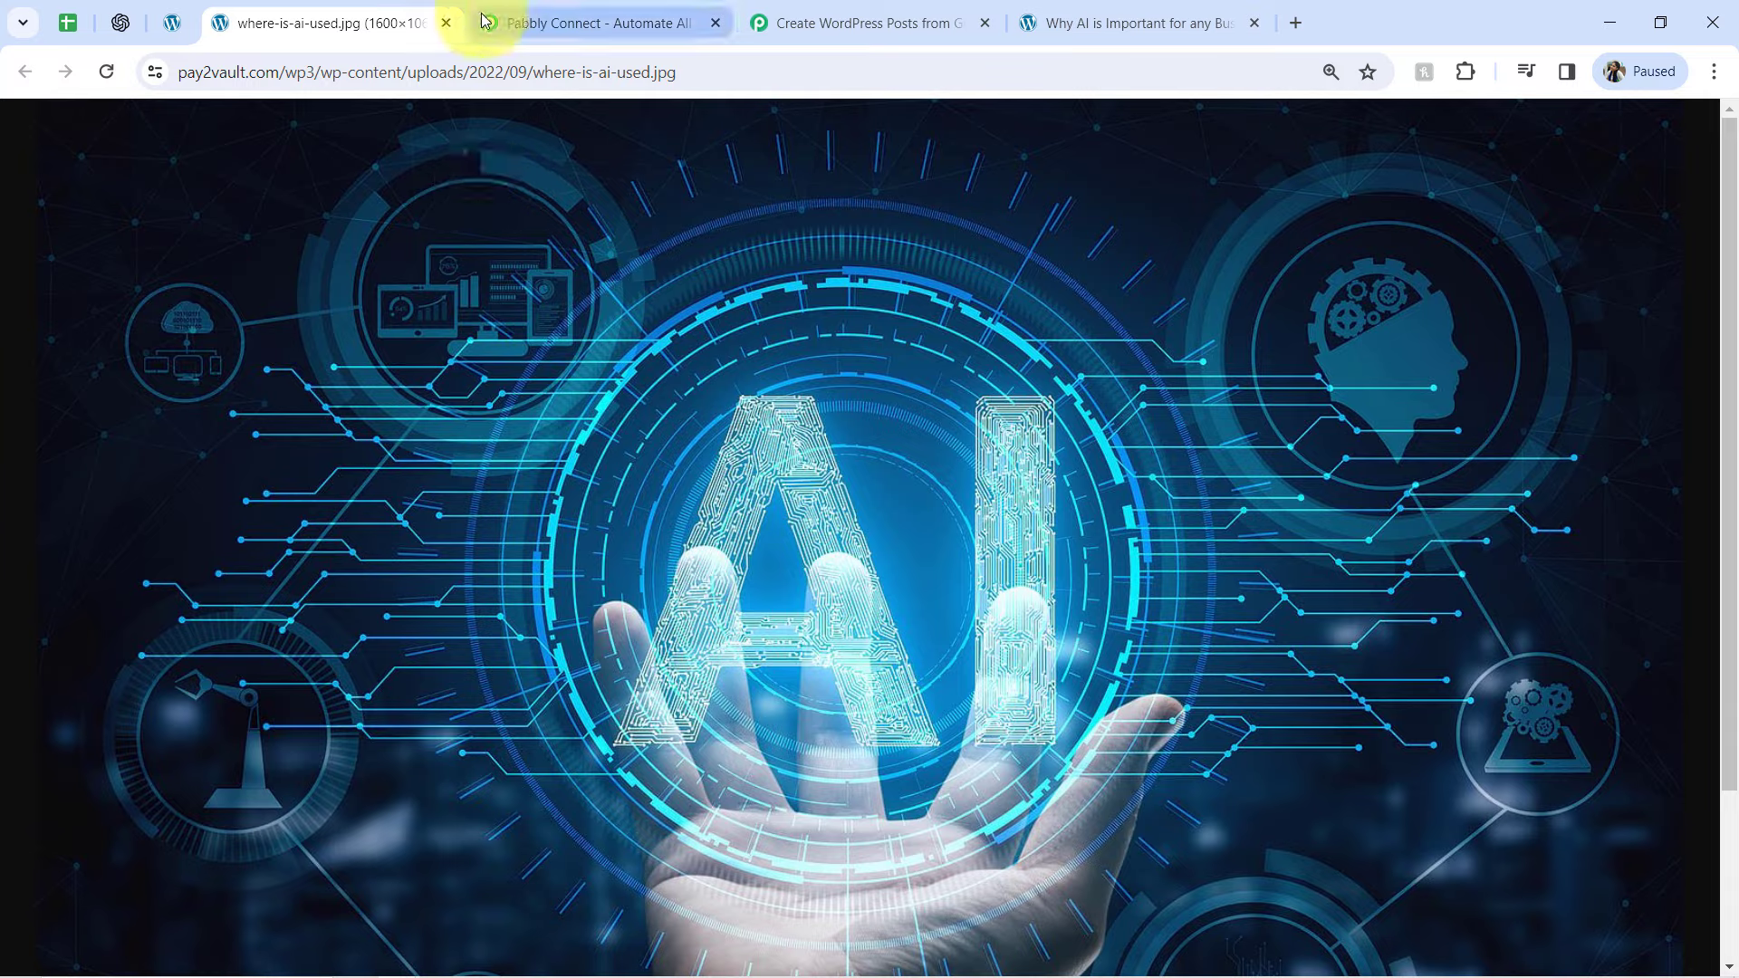
left_click(446, 23)
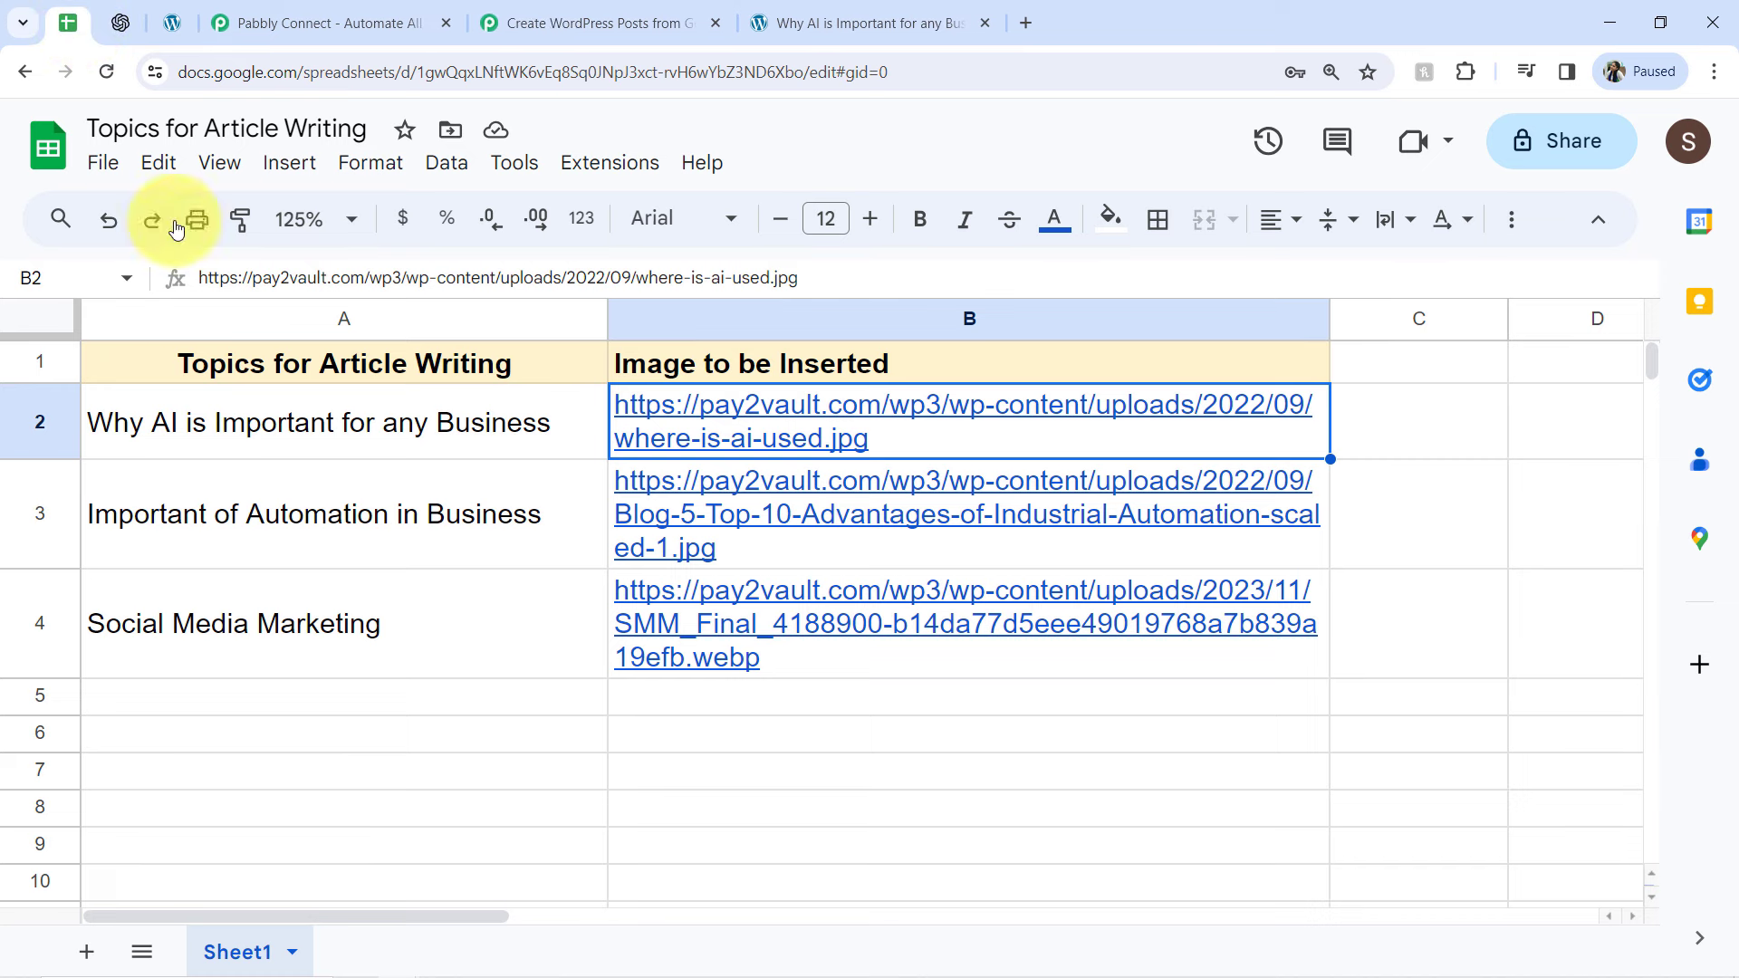
left_click(216, 454)
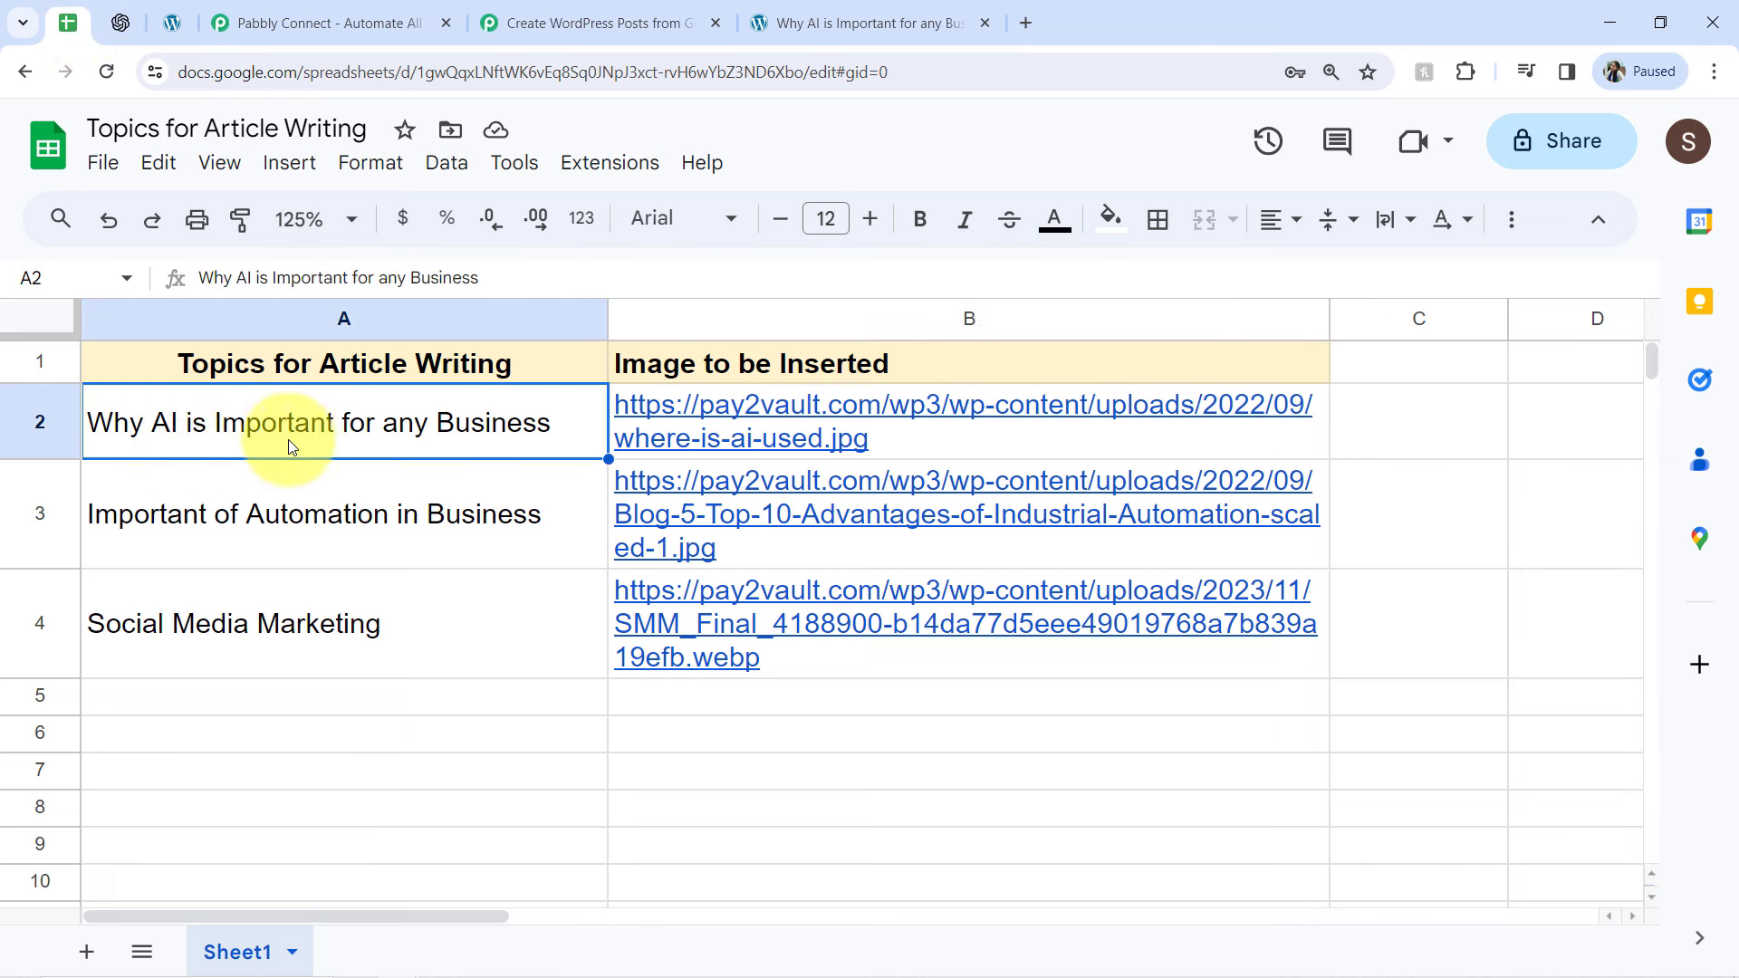
Examine the title, image, introduction and section headings of the published WordPress post against the spreadsheet's row 2
left_click(835, 16)
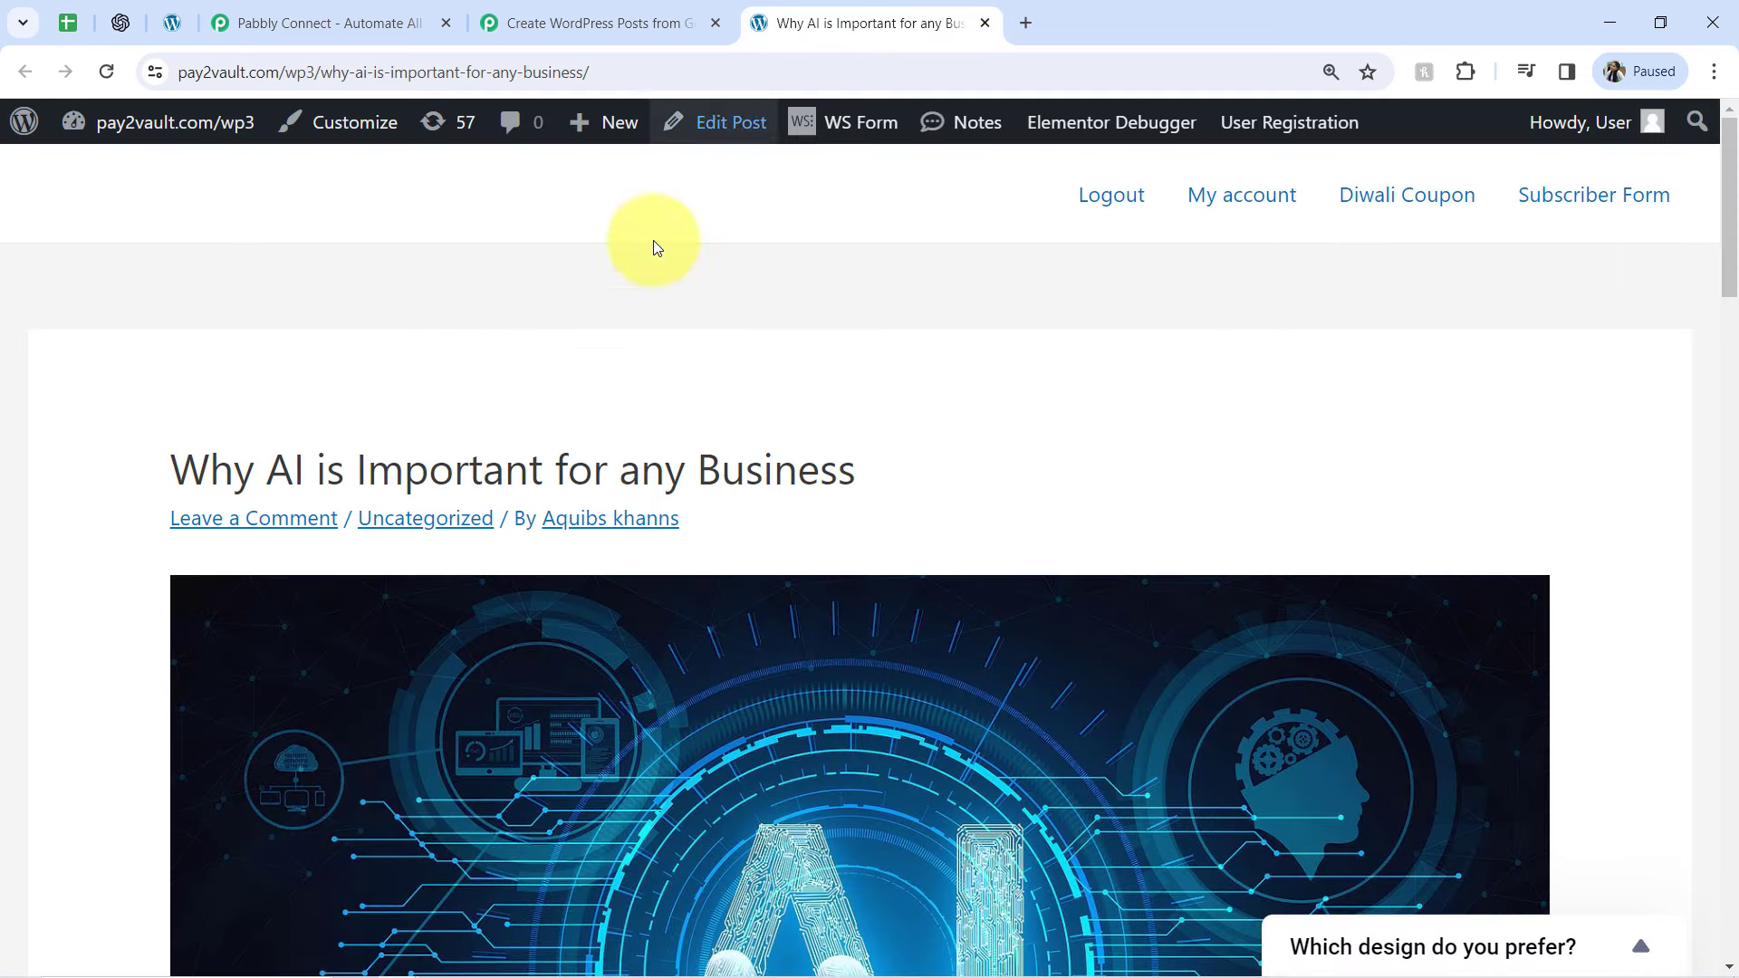
left_click_drag(269, 473, 861, 469)
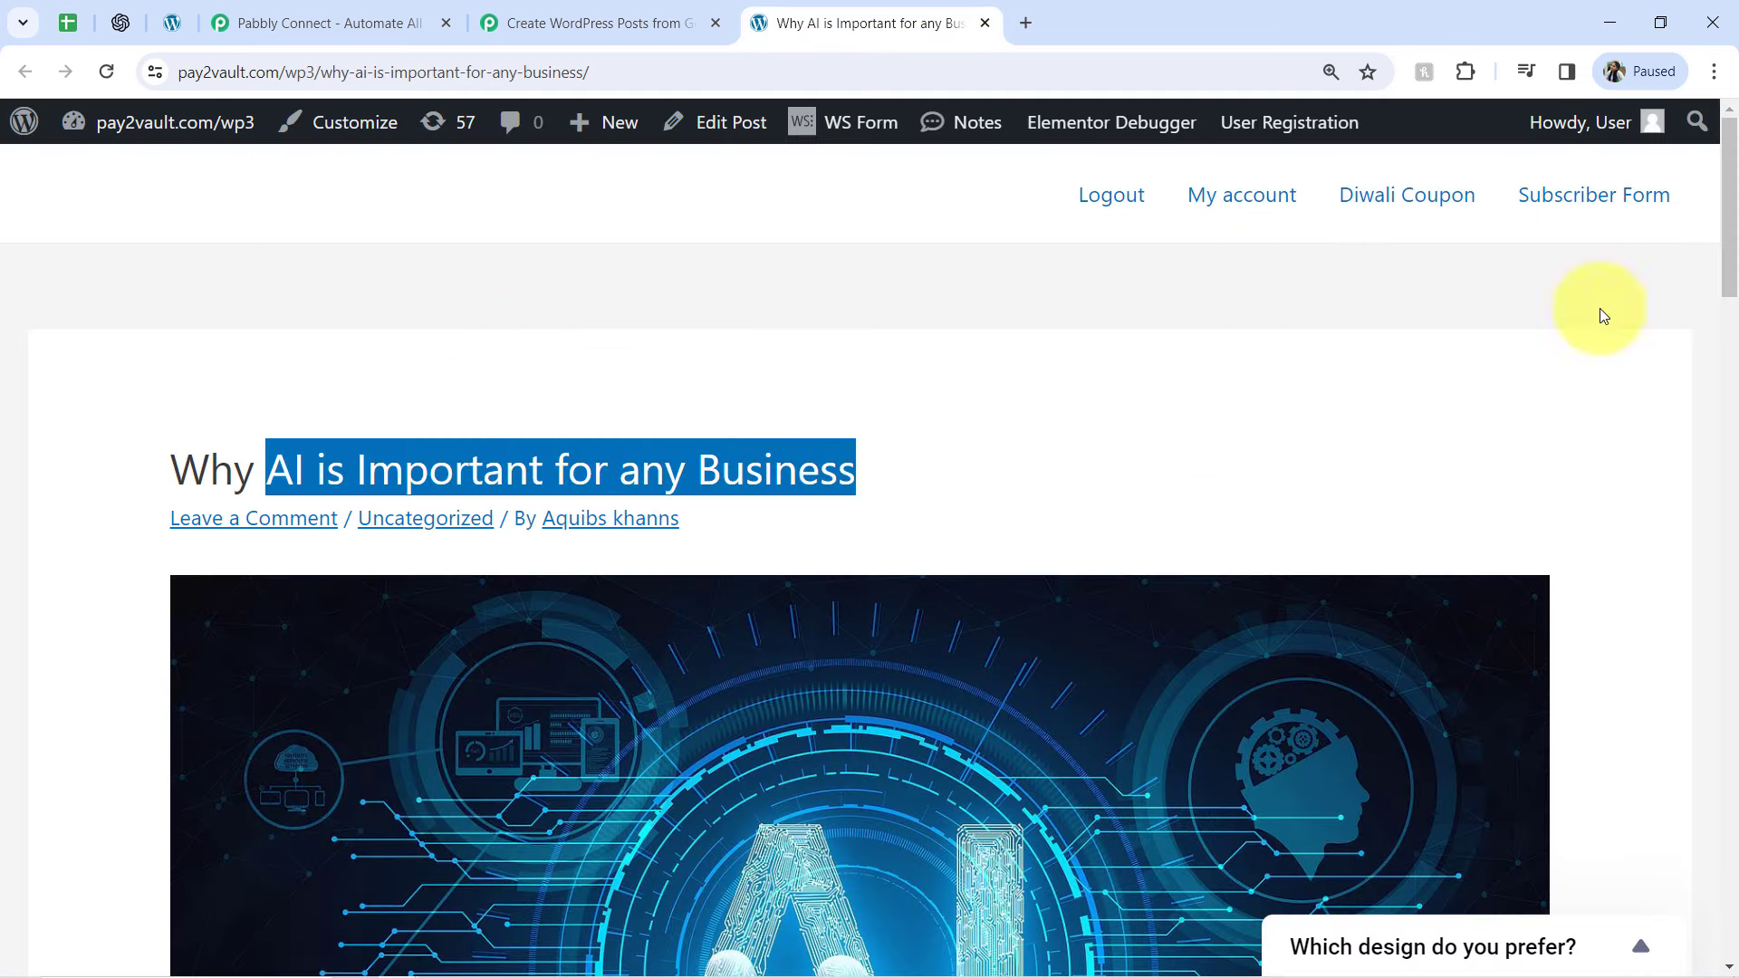
left_click_drag(1729, 193, 1733, 456)
left_click_drag(226, 261, 902, 270)
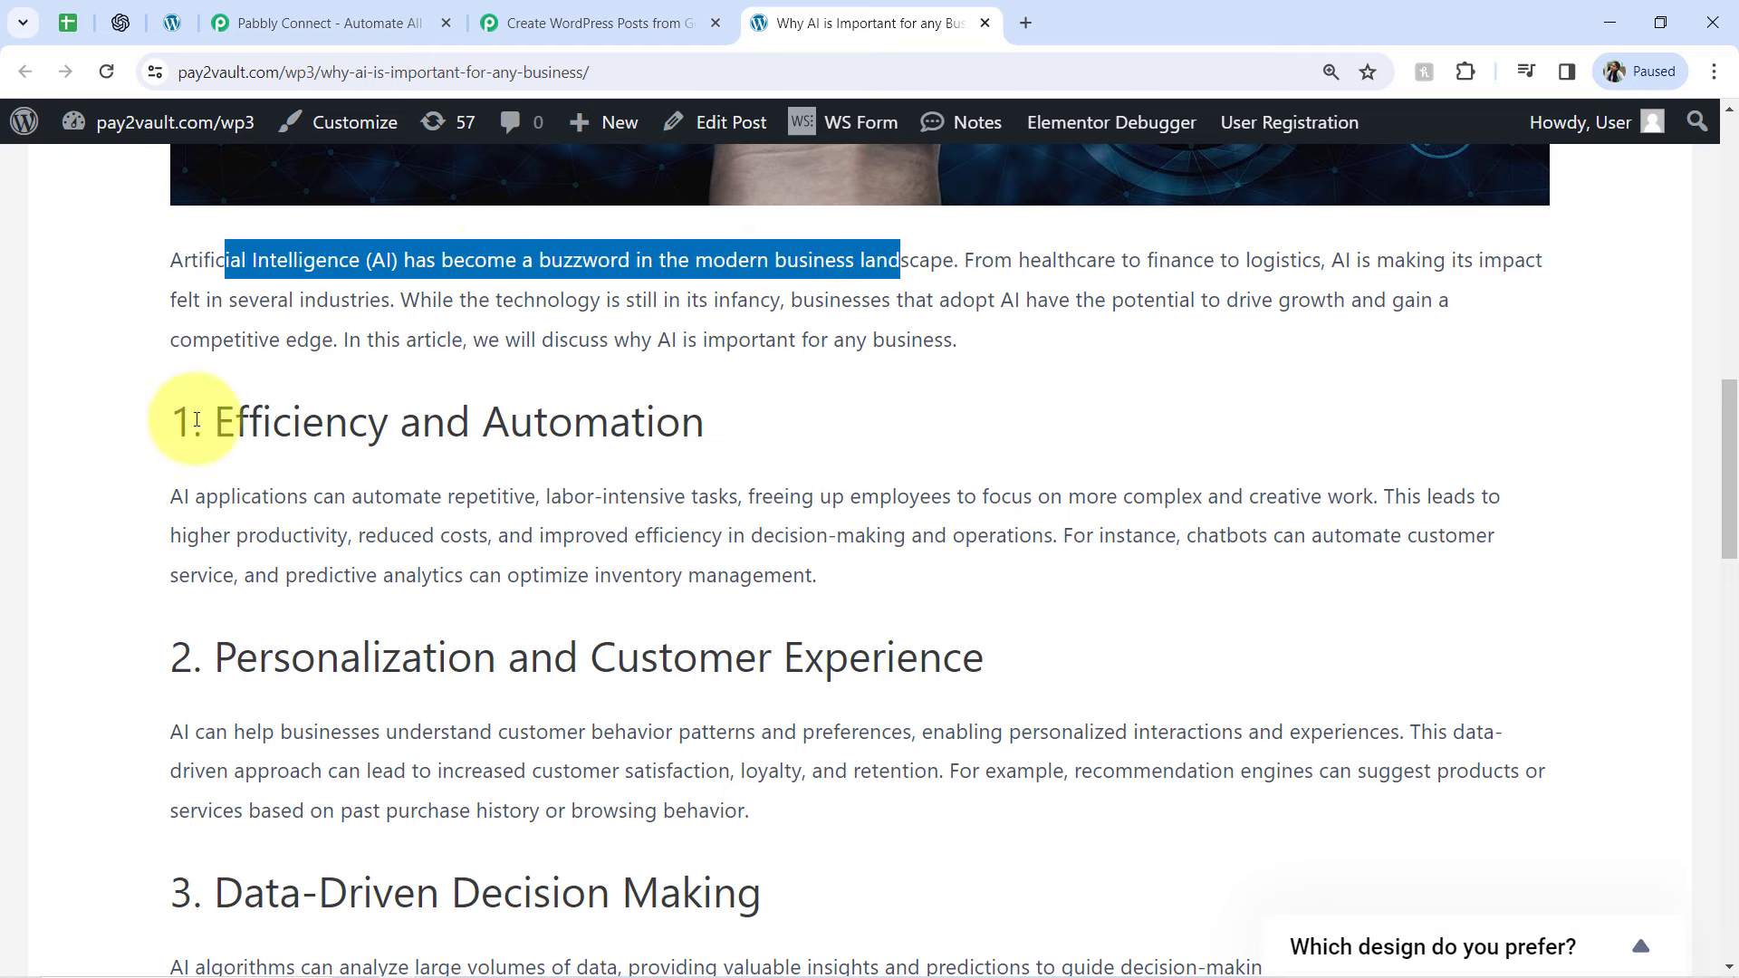
left_click_drag(292, 430, 368, 428)
left_click_drag(957, 426, 961, 426)
left_click_drag(423, 656, 886, 657)
scroll(1698, 540, "down", 7)
scroll(1667, 434, "up", 15)
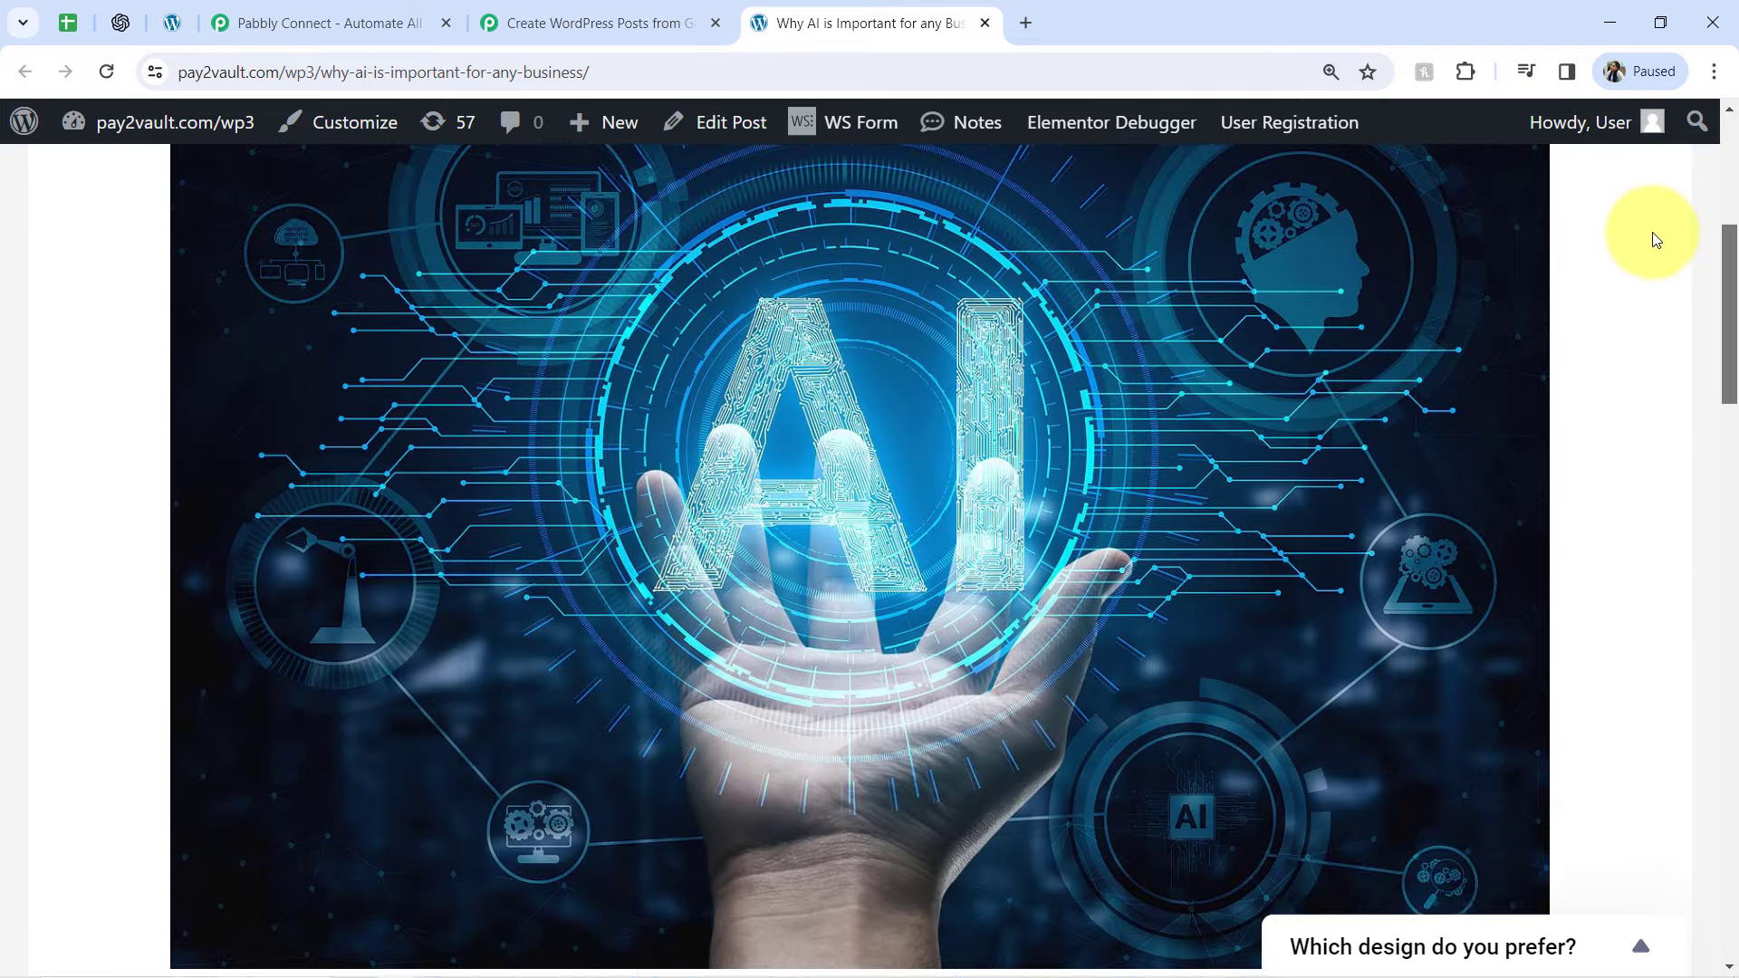
left_click_drag(1654, 233, 1652, 231)
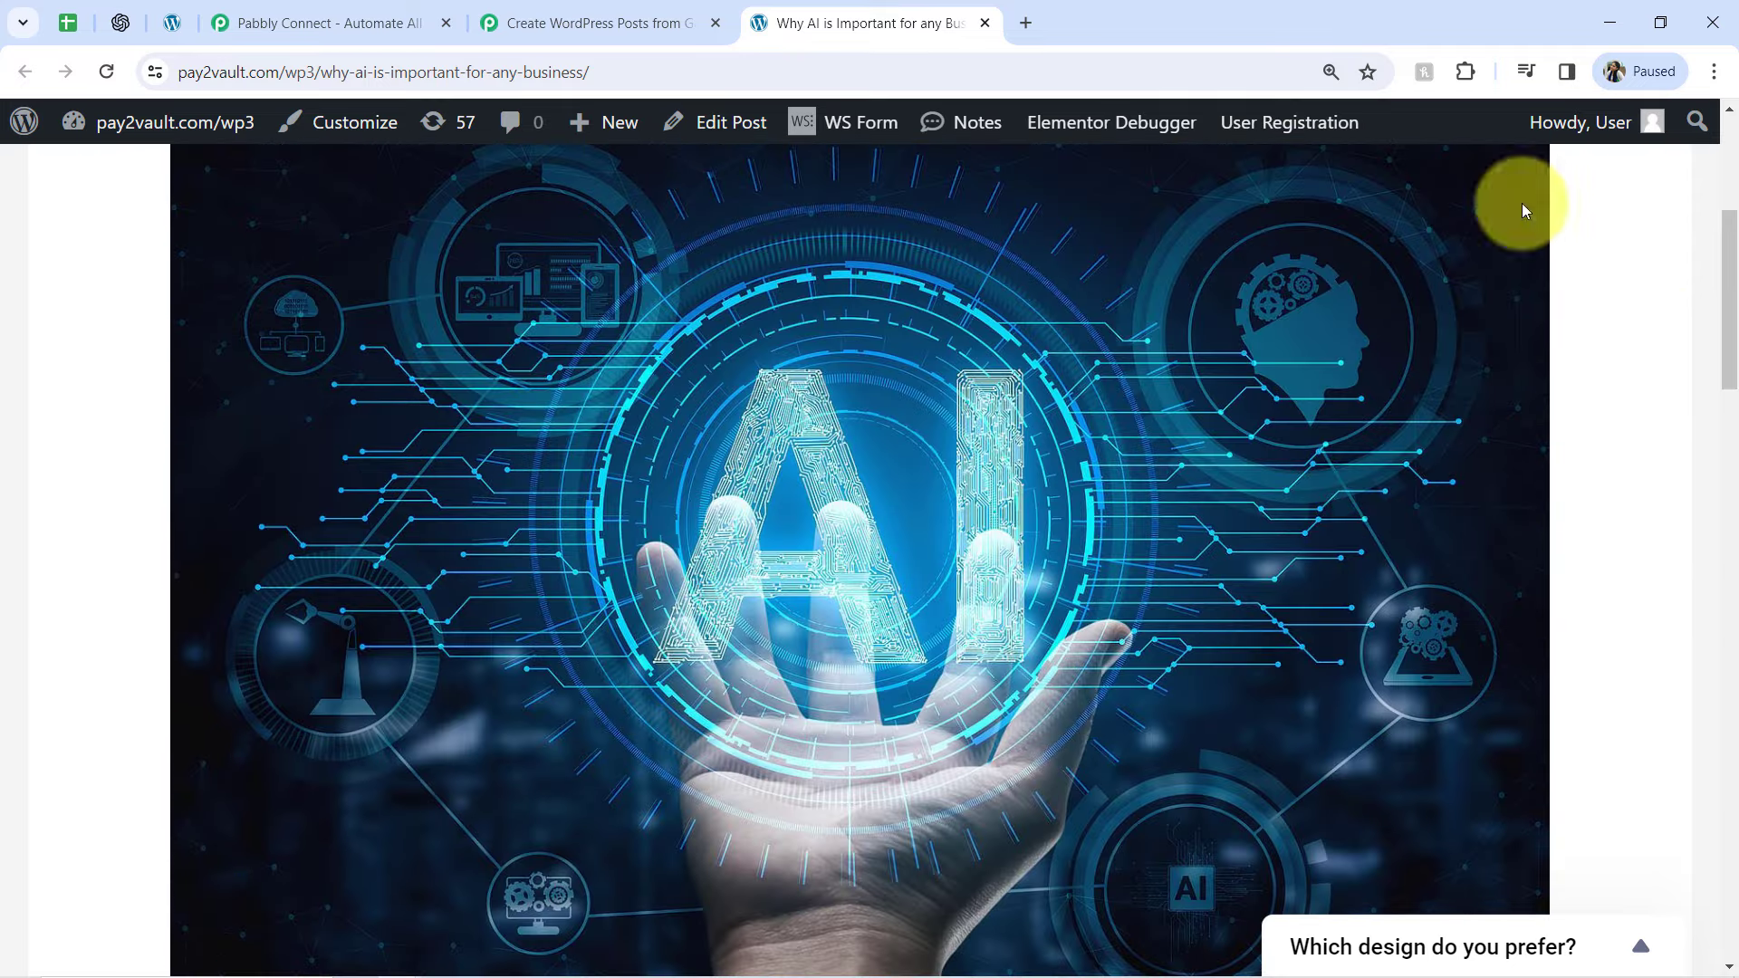
Return to the Pabbly Connect workflow and collapse its WordPress Create a Post action
left_click(406, 21)
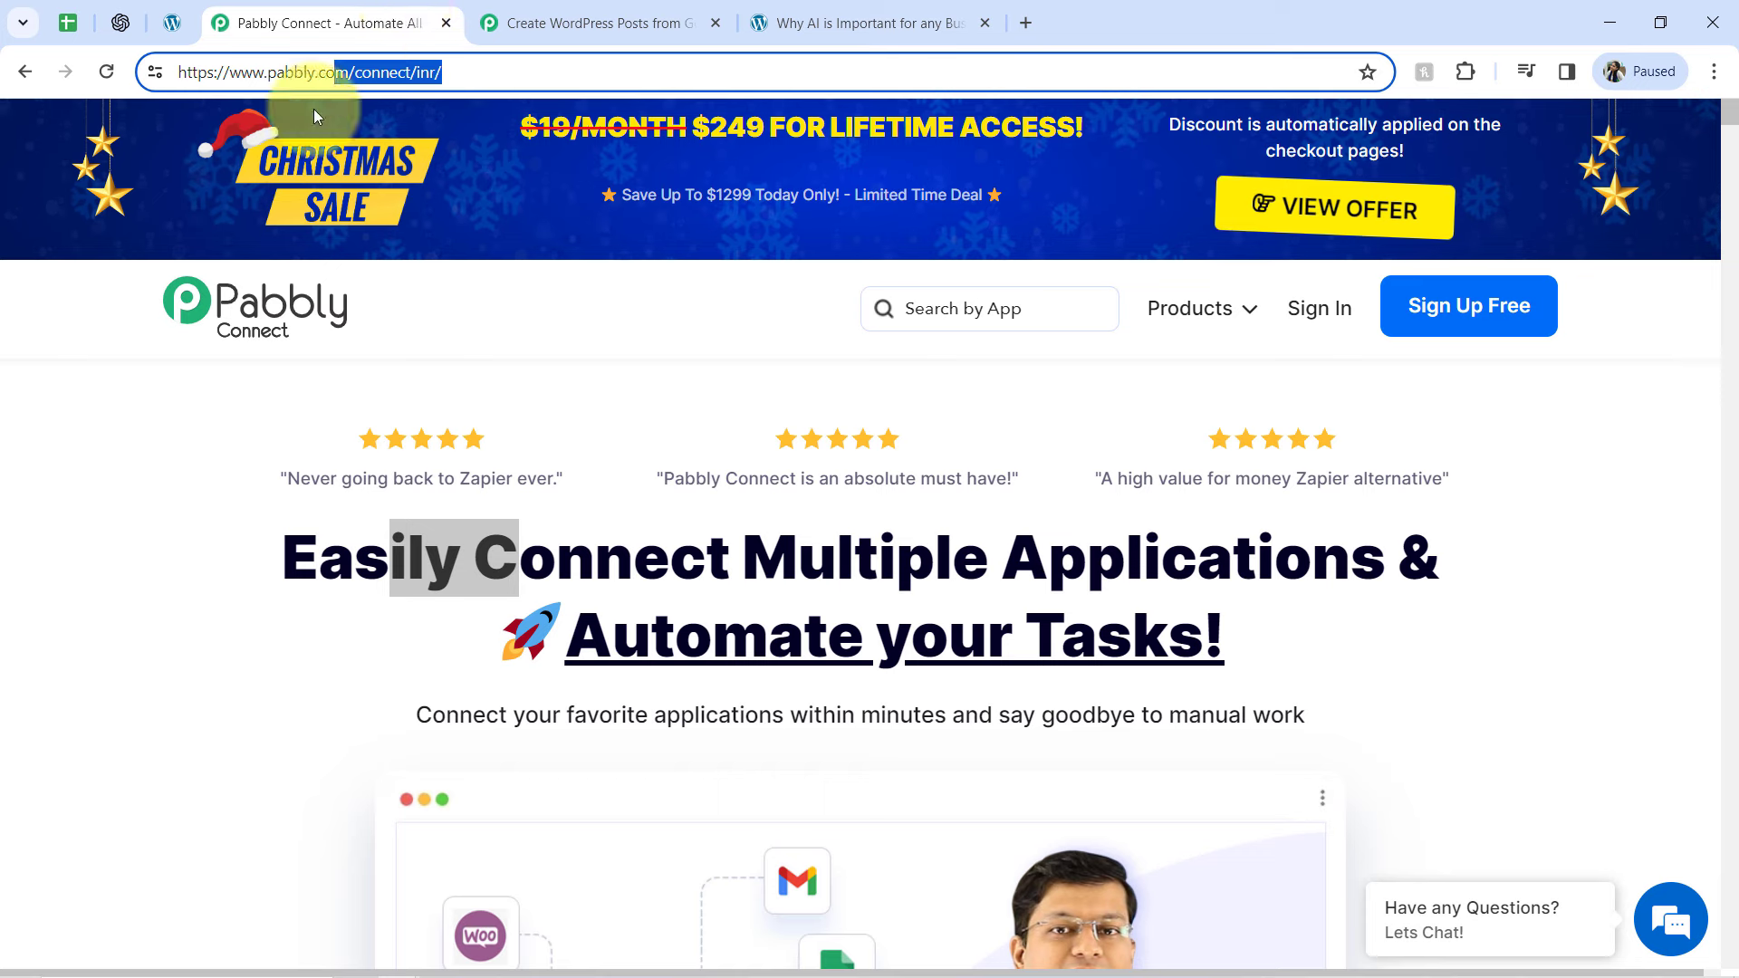
left_click(541, 20)
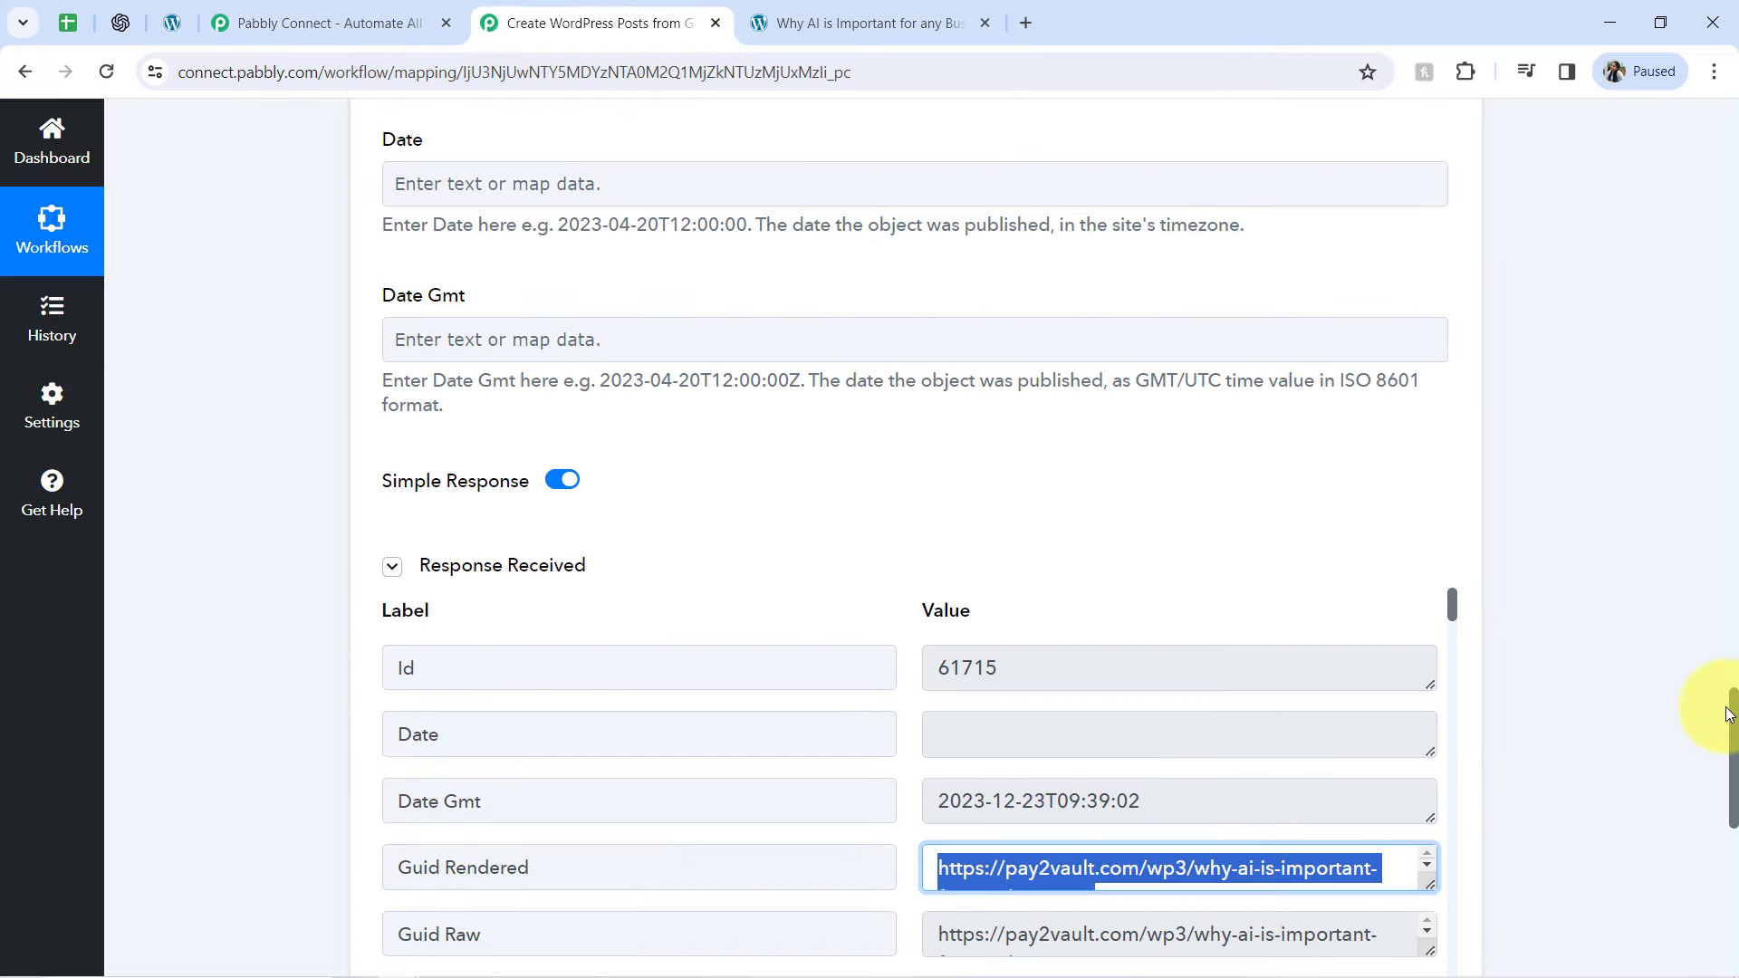
left_click_drag(1732, 725, 1669, 70)
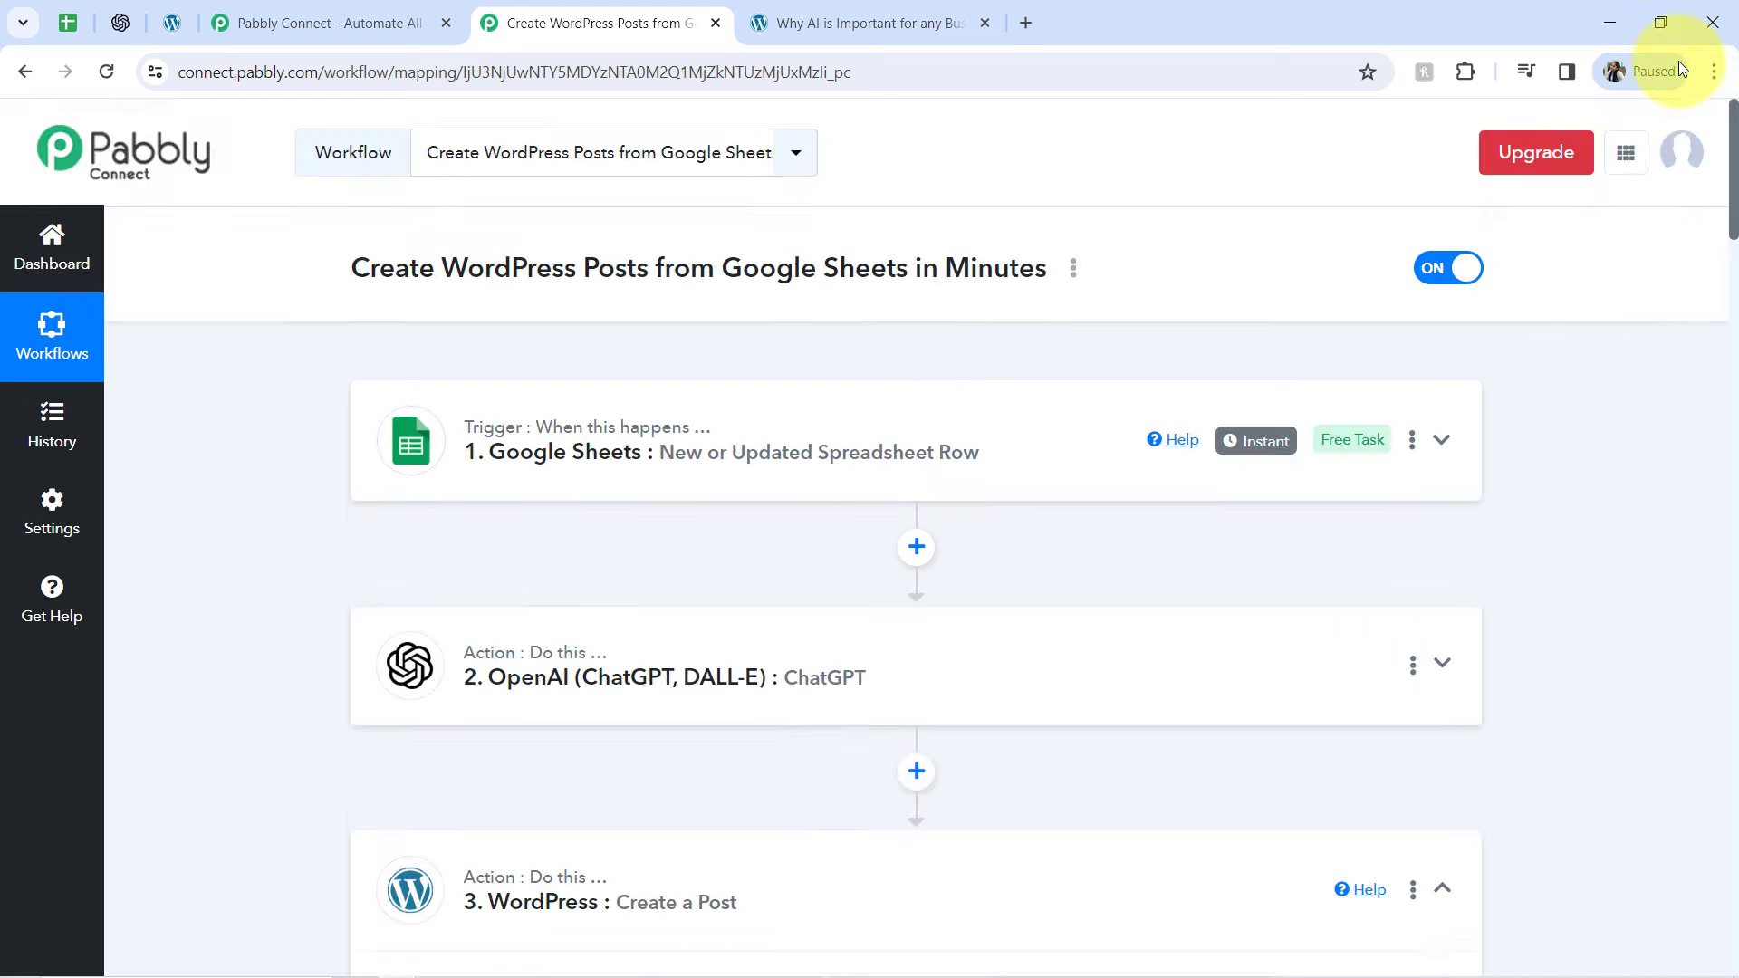
left_click(466, 865)
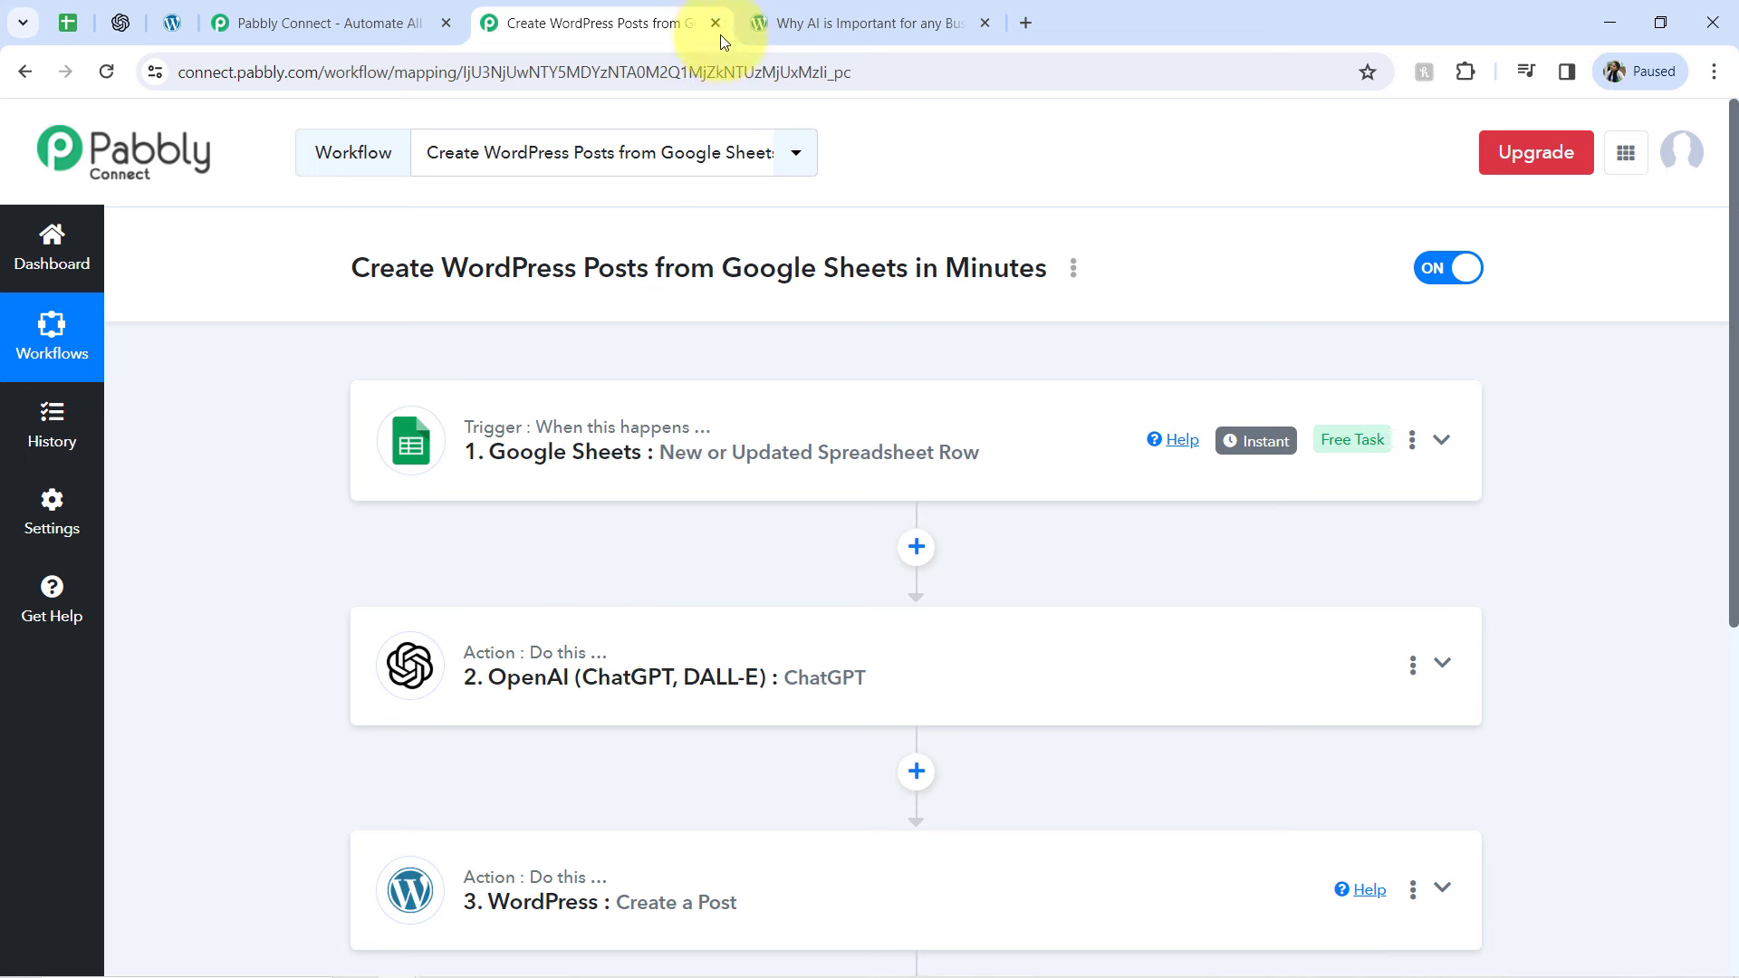
Open the sharing option of the Create WordPress Posts from Google Sheets in Minutes workflow and copy its share link
left_click(1073, 267)
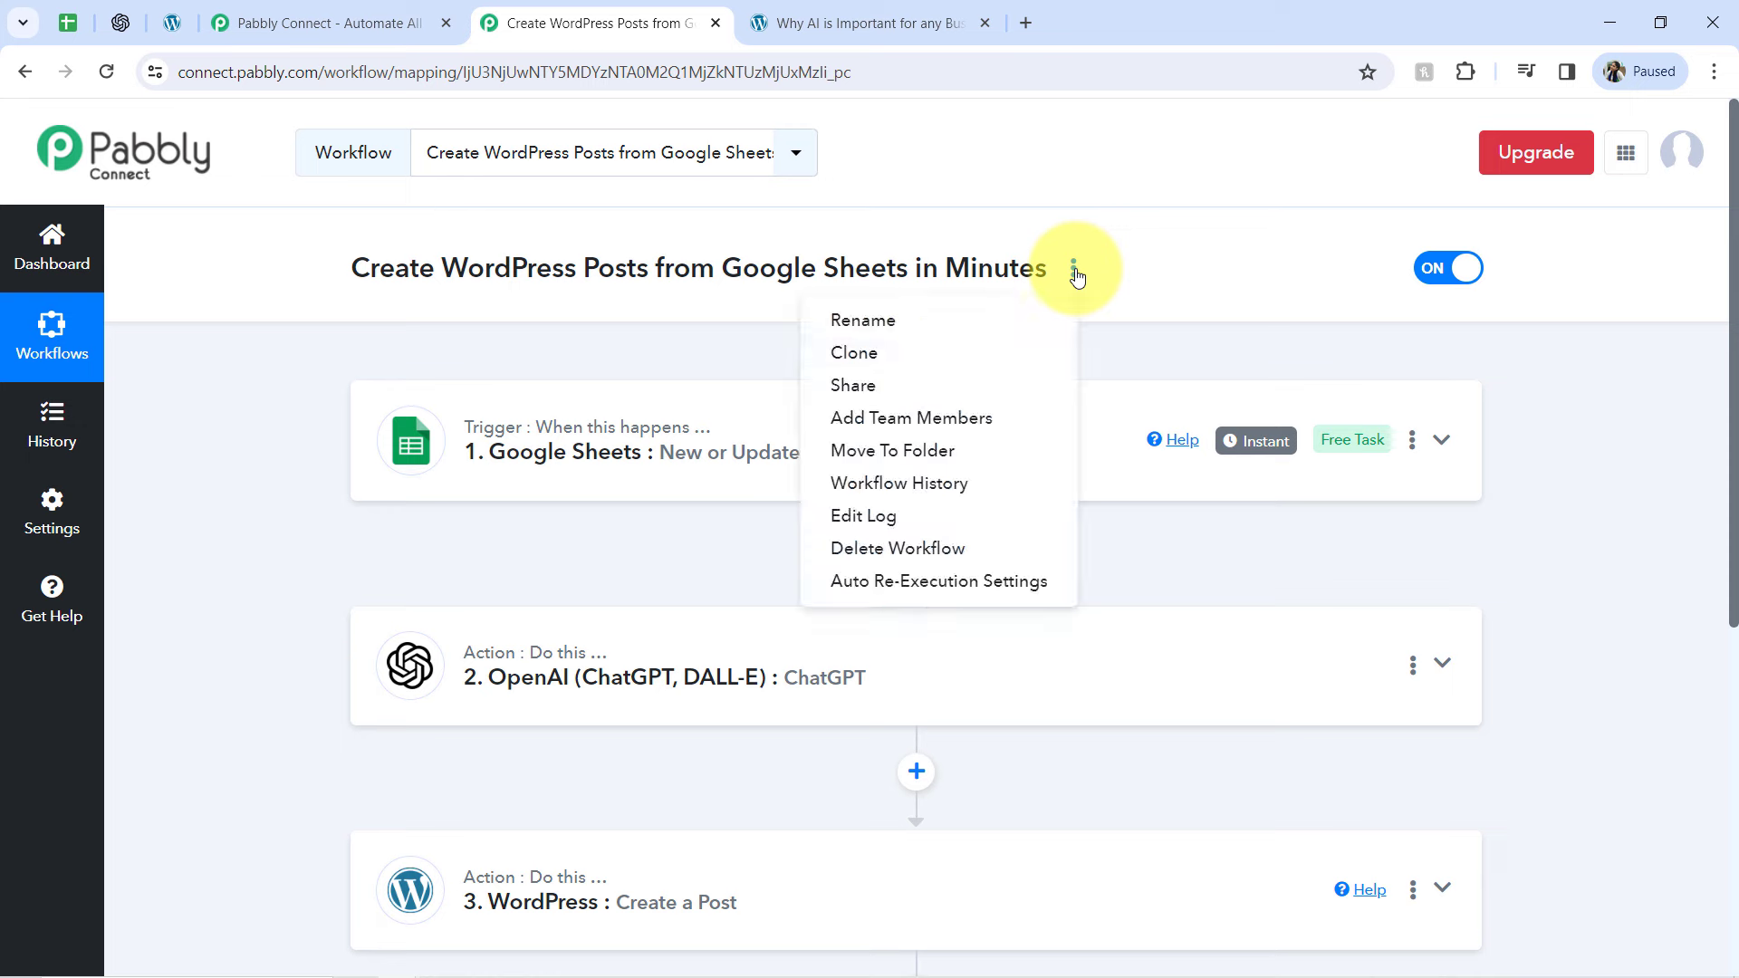
left_click(827, 392)
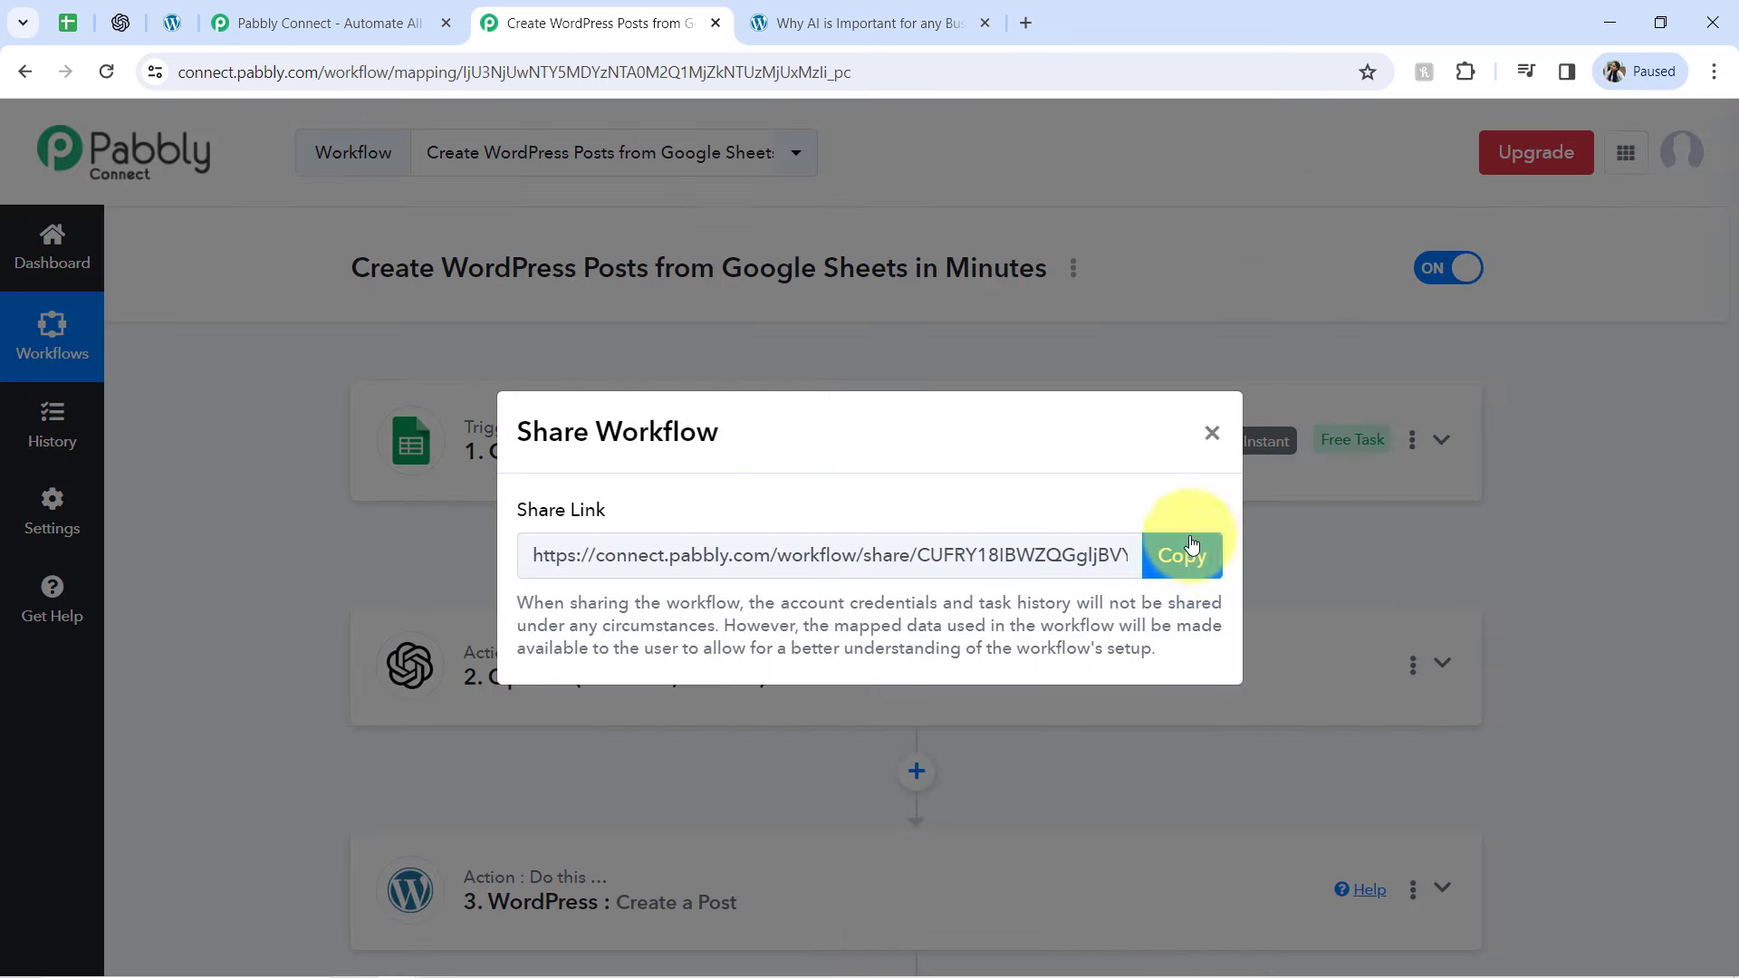
left_click(1169, 560)
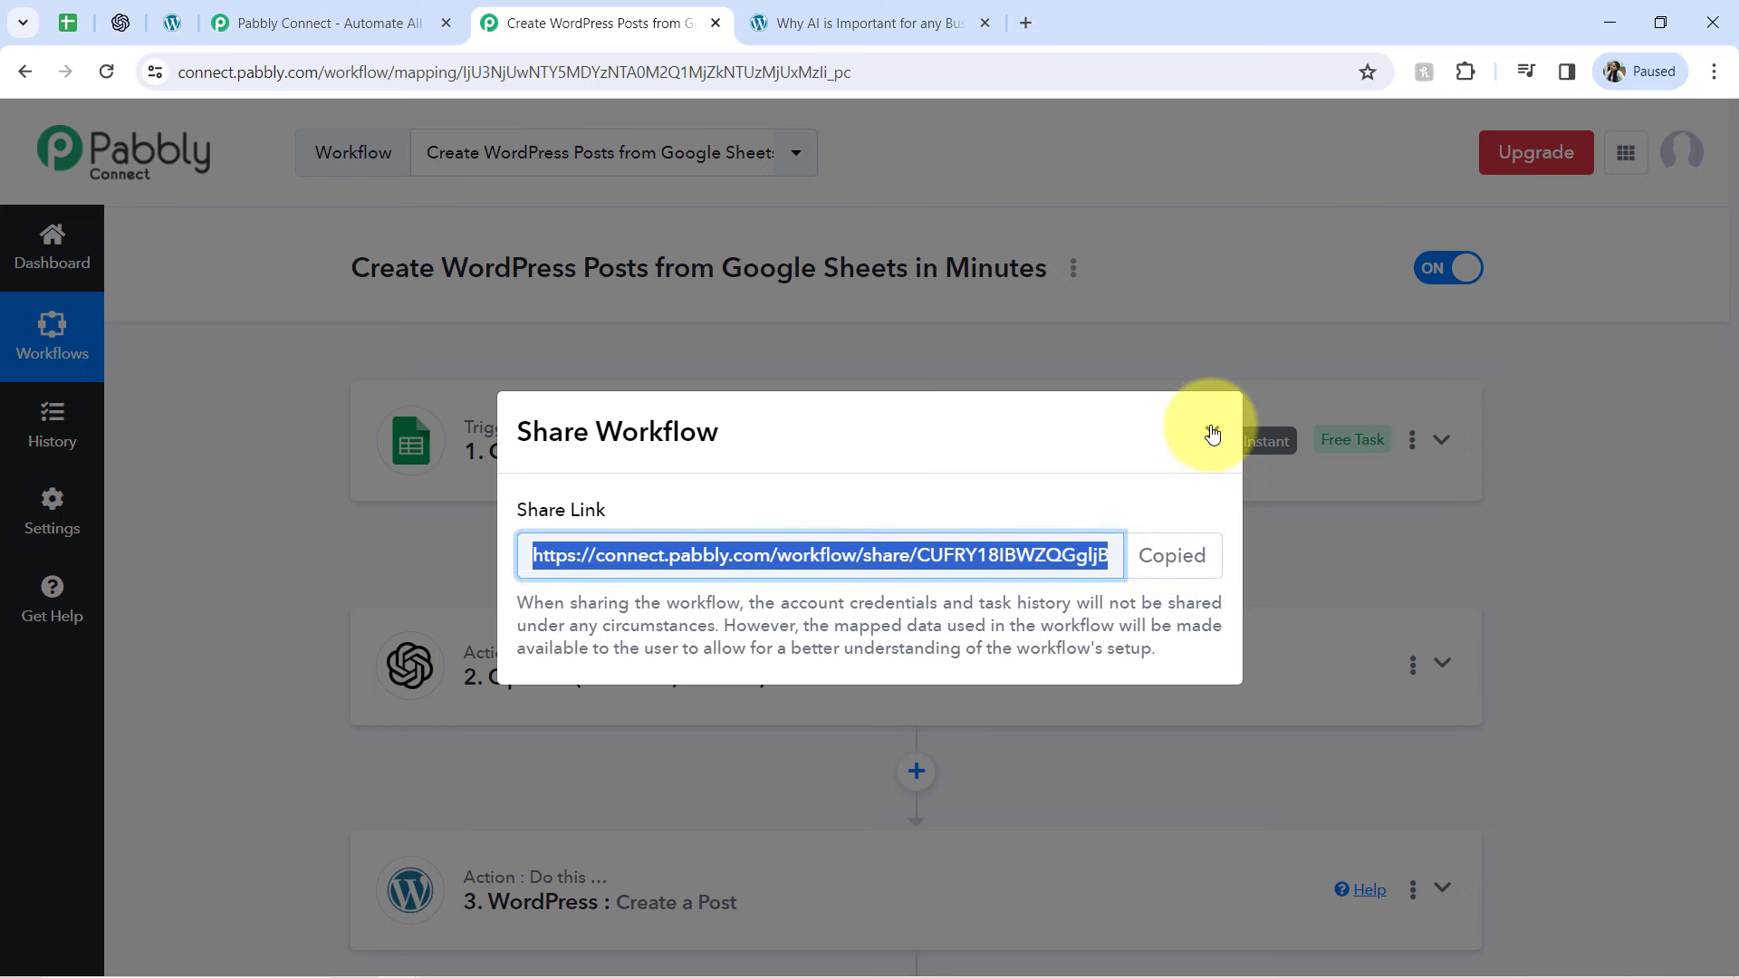